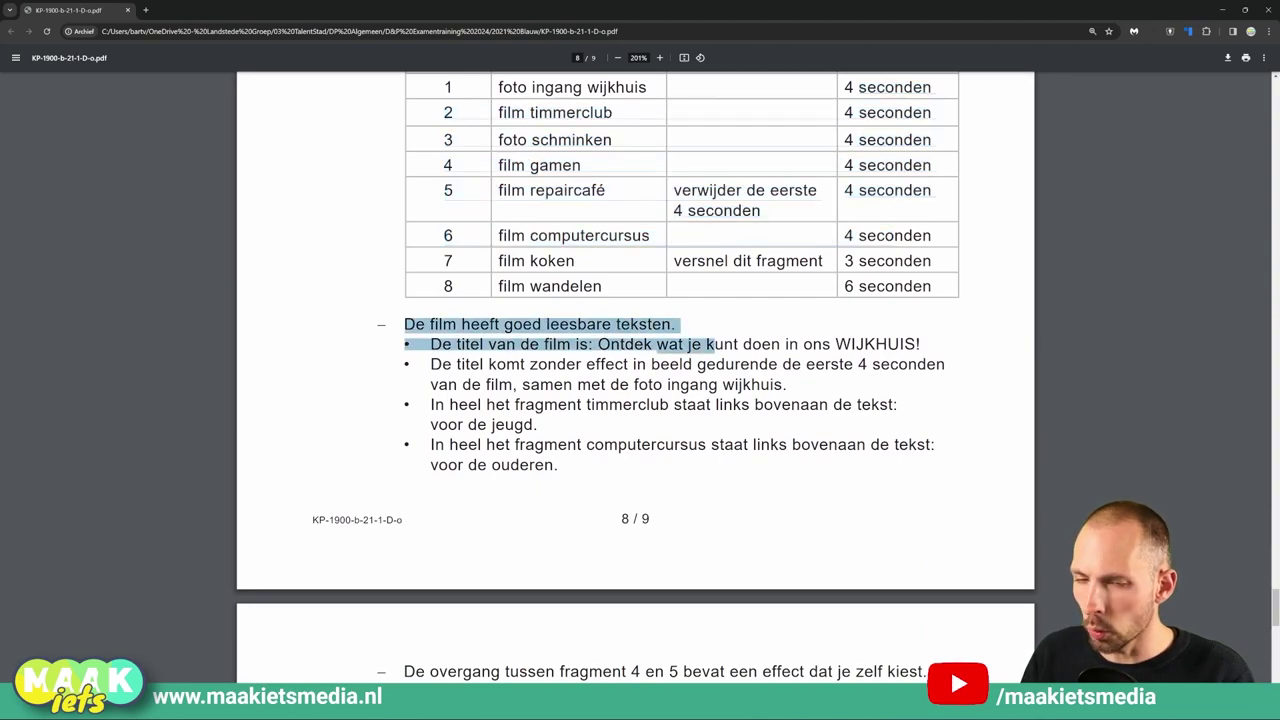
Step: Examine the exam PDF's film requirements for texts, transitions, music and credits, and review the montage schedule
{"action": "scroll", "coordinate": [716, 346], "scroll_direction": "down", "scroll_amount": 1}
{"action": "left_click_drag", "start_coordinate": [564, 414], "coordinate": [404, 292]}
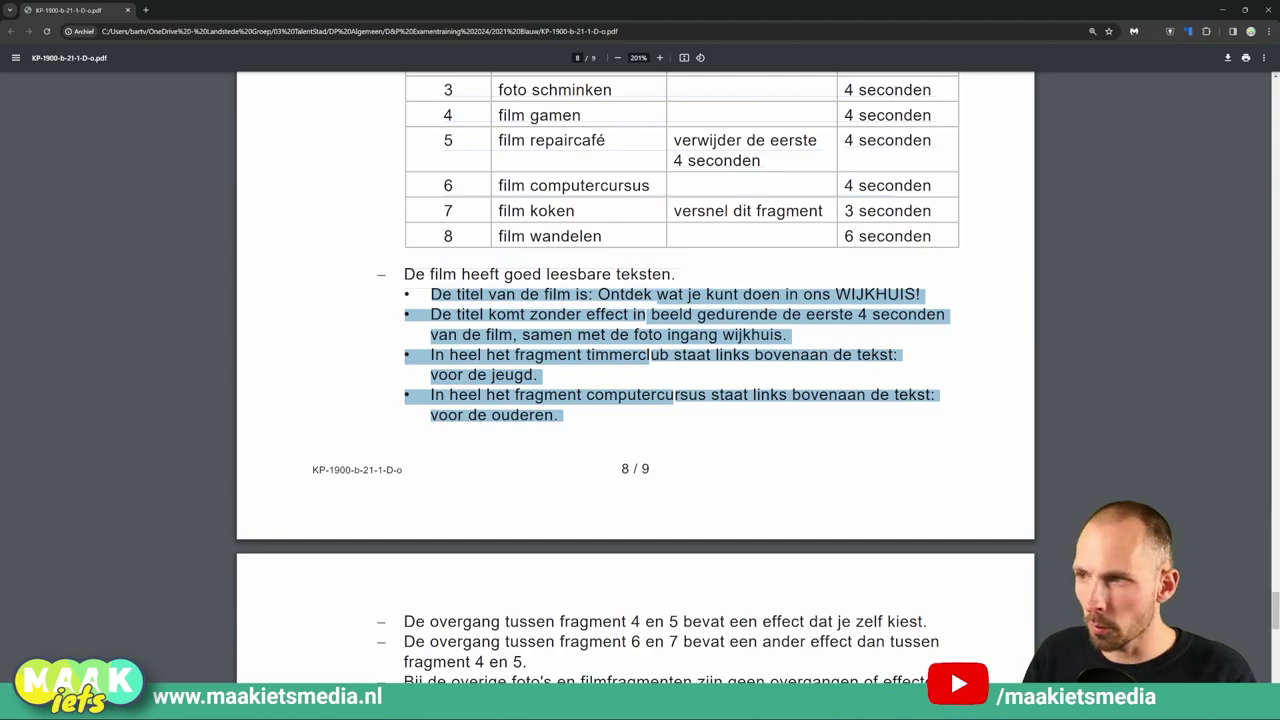
{"action": "scroll", "coordinate": [636, 377], "scroll_direction": "down", "scroll_amount": 5}
{"action": "left_click_drag", "start_coordinate": [686, 574], "coordinate": [404, 372]}
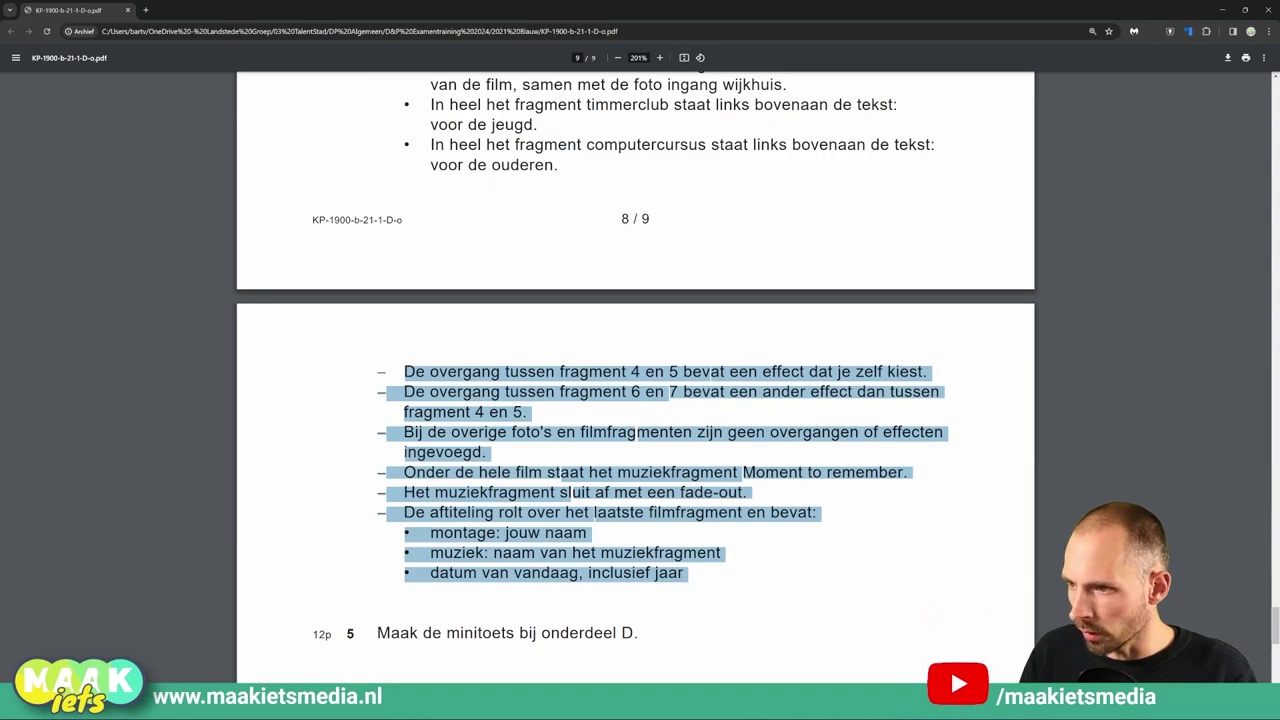
{"action": "left_click", "coordinate": [640, 472]}
{"action": "scroll", "coordinate": [719, 455], "scroll_direction": "up", "scroll_amount": 12}
{"action": "scroll", "coordinate": [719, 455], "scroll_direction": "up", "scroll_amount": 6}
{"action": "scroll", "coordinate": [719, 455], "scroll_direction": "down", "scroll_amount": 7}
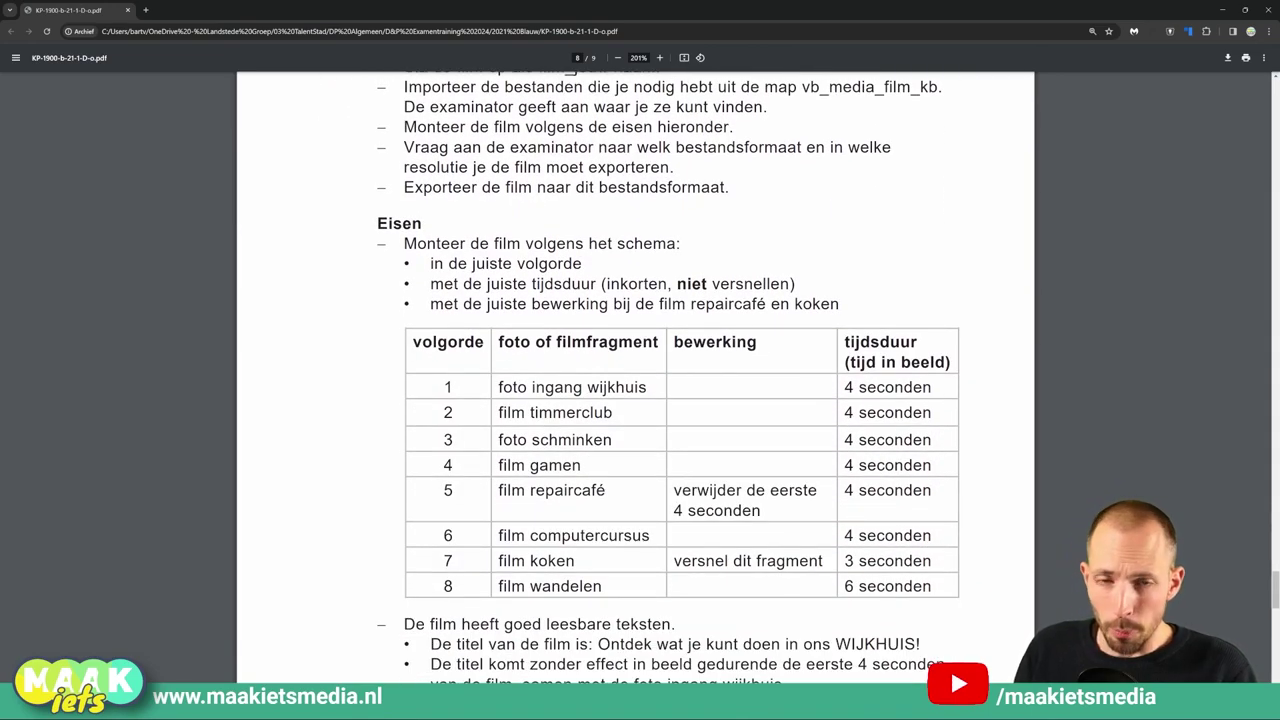
{"action": "left_click_drag", "start_coordinate": [404, 244], "coordinate": [686, 244]}
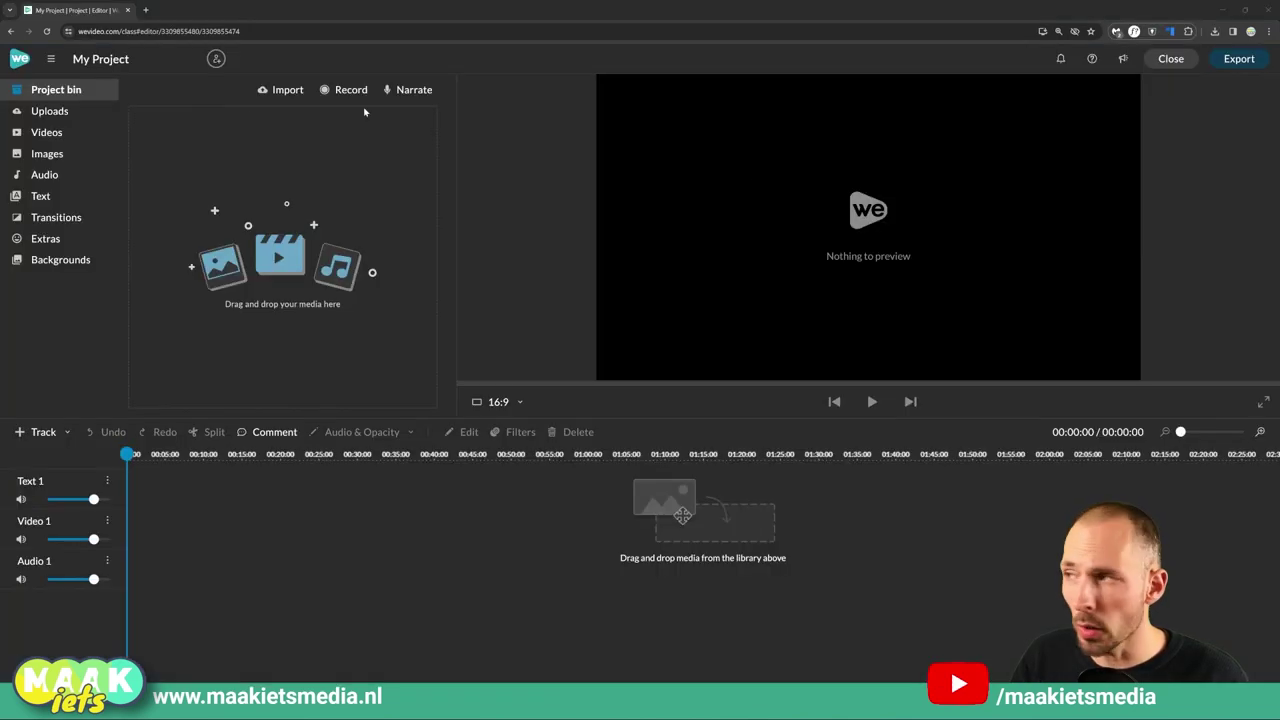
Step: Switch to WeVideo and import all media files from the vb_media_film_kb folder into the project bin
{"action": "left_click_drag", "start_coordinate": [0, 134], "coordinate": [855, 98]}
{"action": "left_click", "coordinate": [977, 277]}
{"action": "left_click_drag", "start_coordinate": [945, 255], "coordinate": [716, 164]}
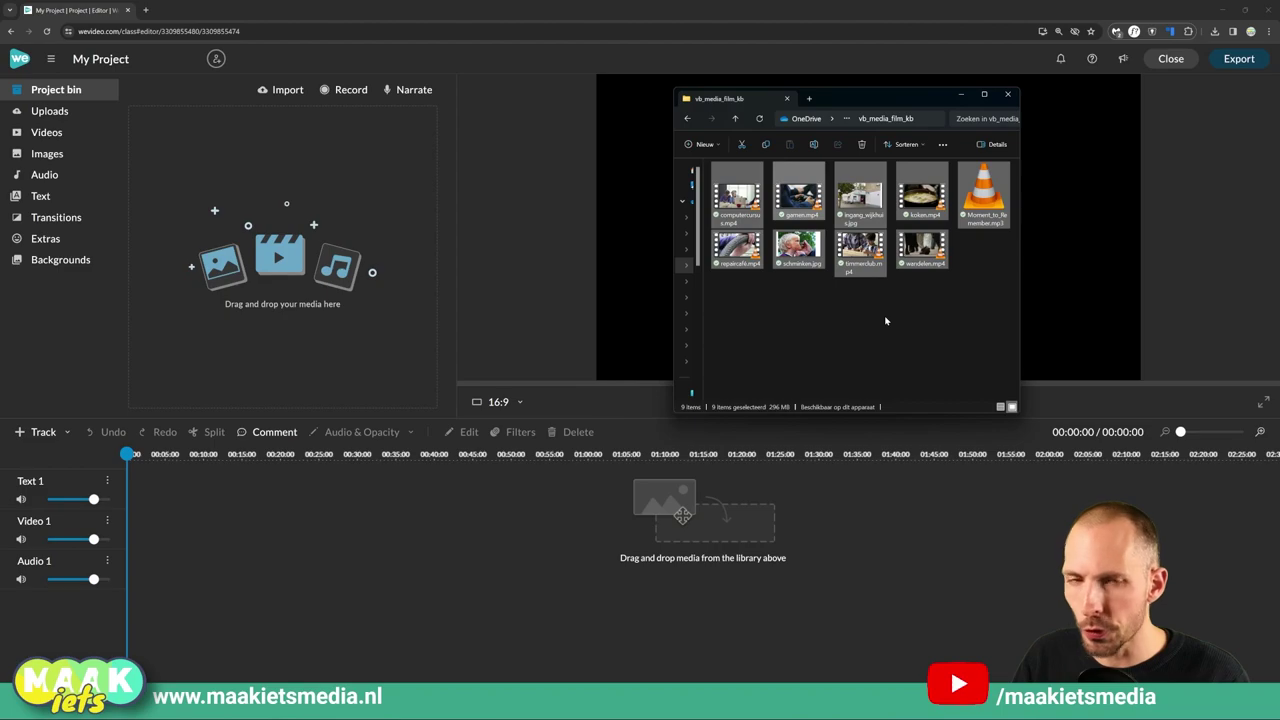
{"action": "left_click_drag", "start_coordinate": [885, 200], "coordinate": [273, 247]}
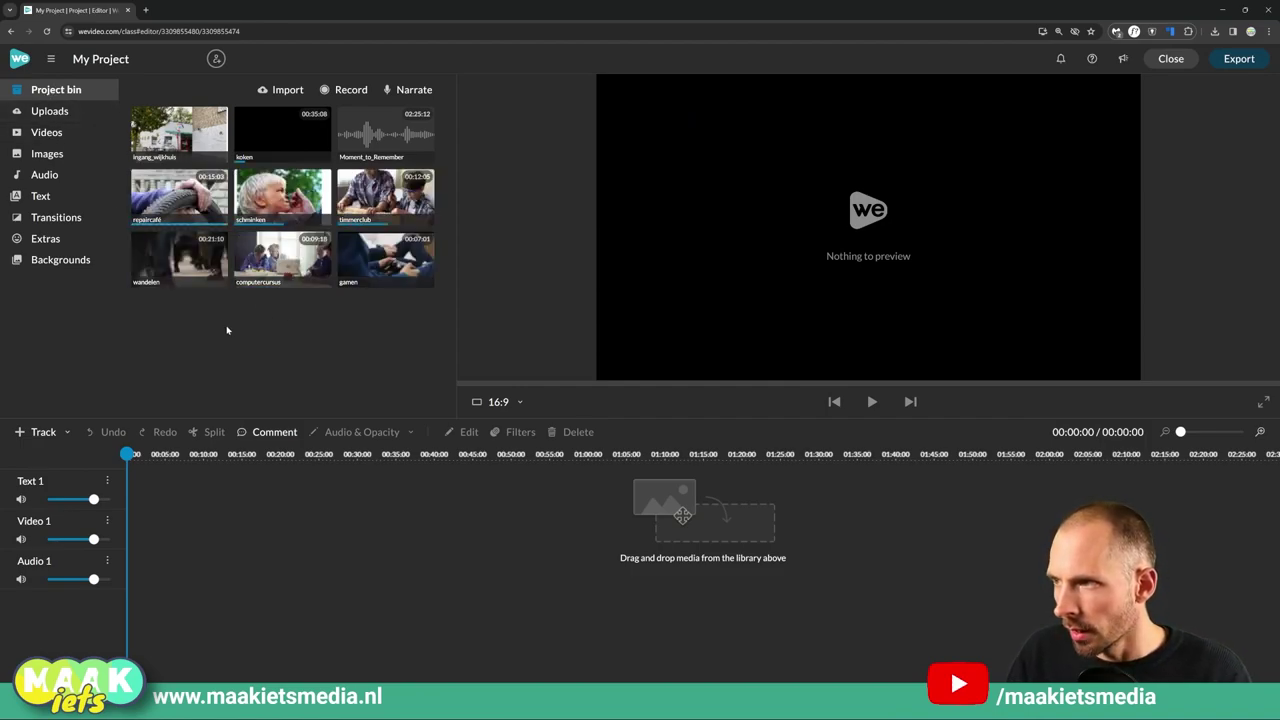
Step: Switch to the exam PDF, examine the montage schedule for the first photo or clip, and return to WeVideo
{"action": "key", "text": "alt+Tab"}
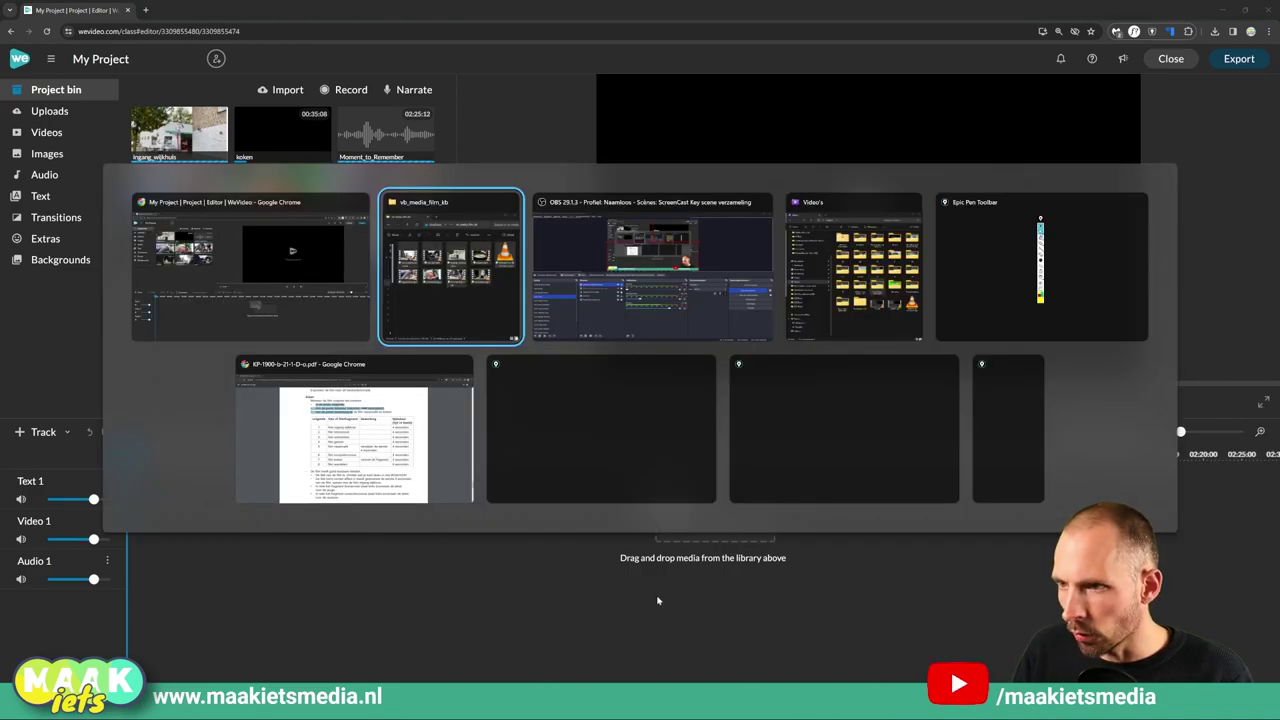
{"action": "key", "text": "alt+Tab"}
{"action": "key", "text": "alt+Tab"}
{"action": "key", "text": "alt+Tab"}
{"action": "key", "text": "alt+Tab"}
{"action": "key", "text": "alt+shift+Tab"}
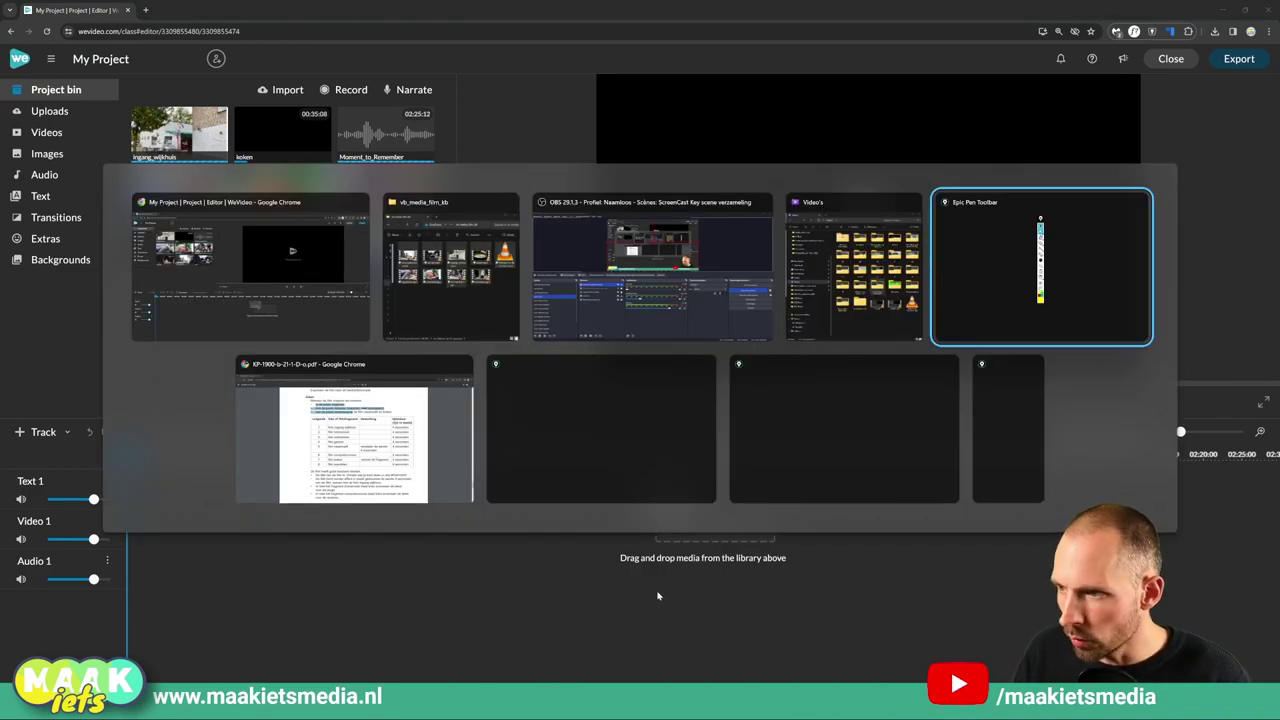
{"action": "left_click", "coordinate": [459, 410]}
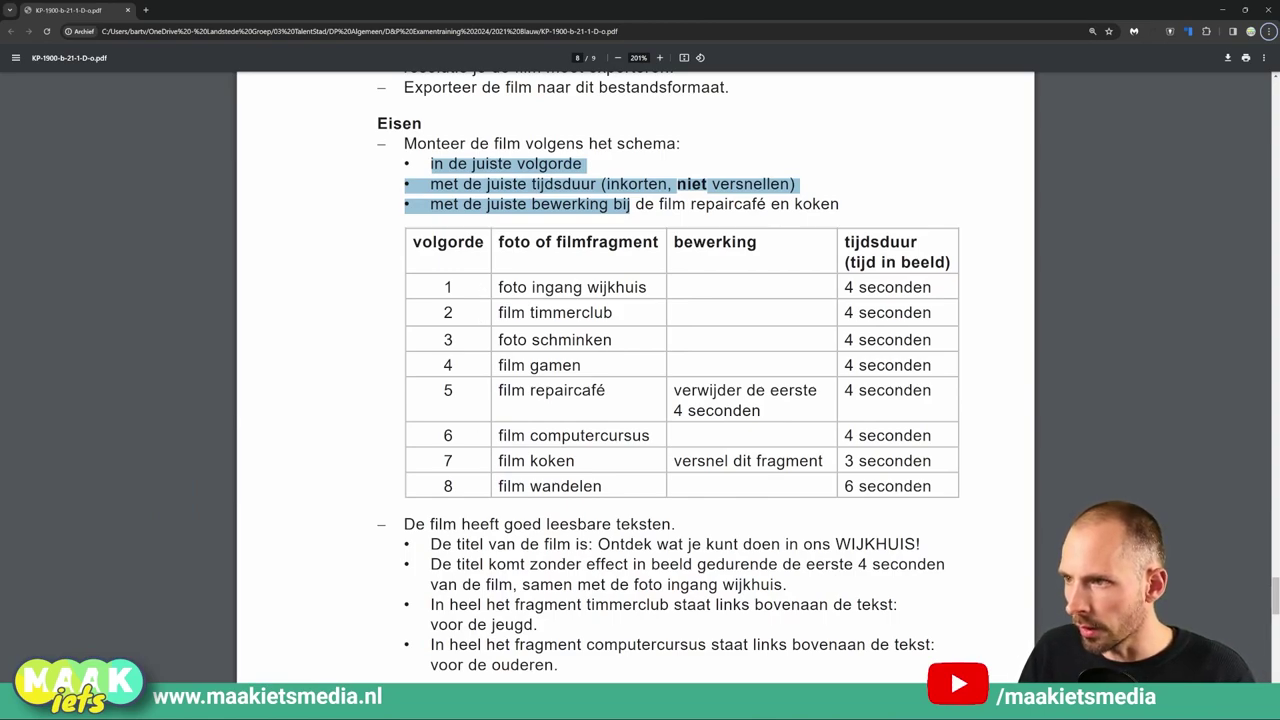
{"action": "left_click_drag", "start_coordinate": [499, 288], "coordinate": [634, 288]}
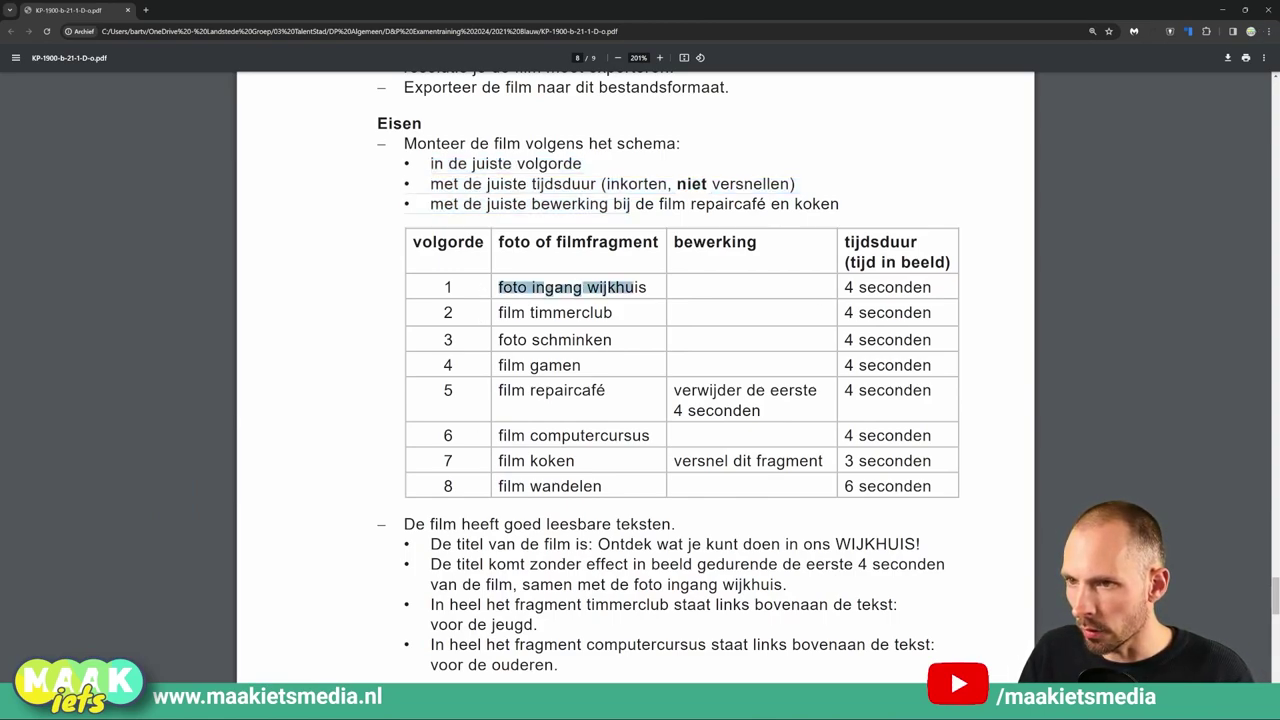
{"action": "key", "text": "alt+Tab"}
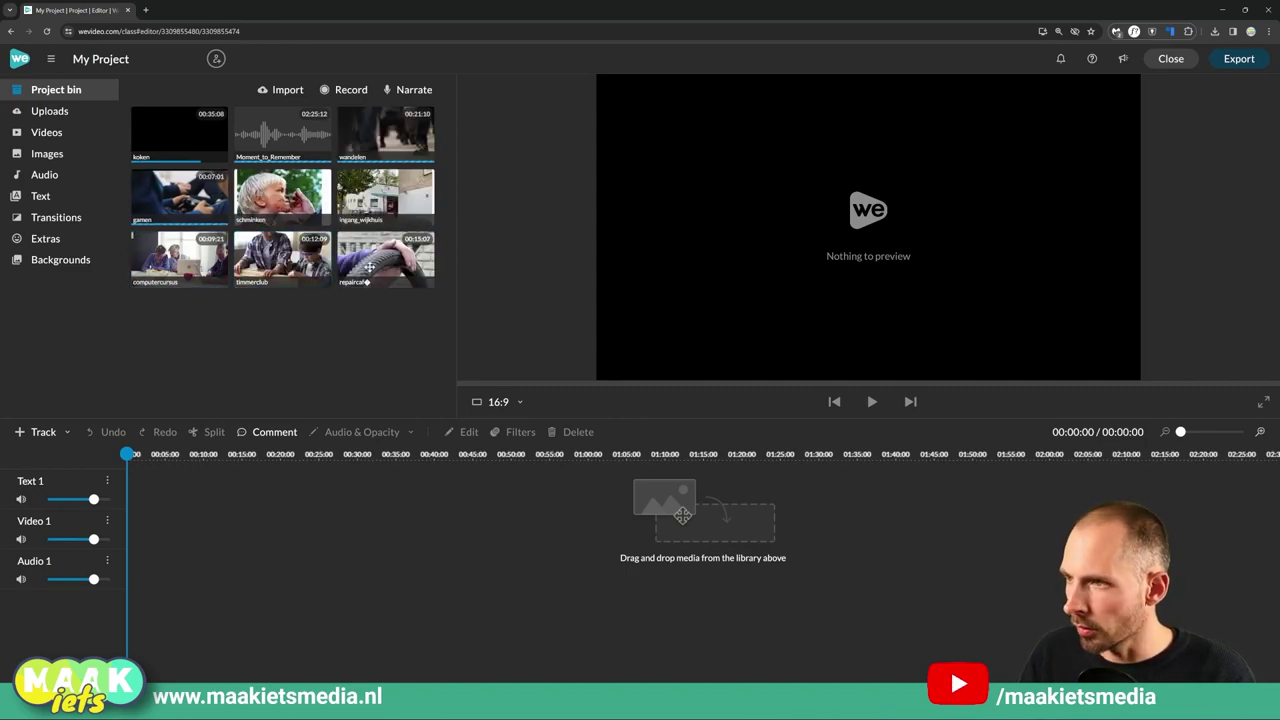
Step: Place the ingang_wijkhuis photo at the start of the Video 1 track
{"action": "left_click_drag", "start_coordinate": [374, 198], "coordinate": [137, 557]}
{"action": "left_click_drag", "start_coordinate": [342, 152], "coordinate": [146, 528]}
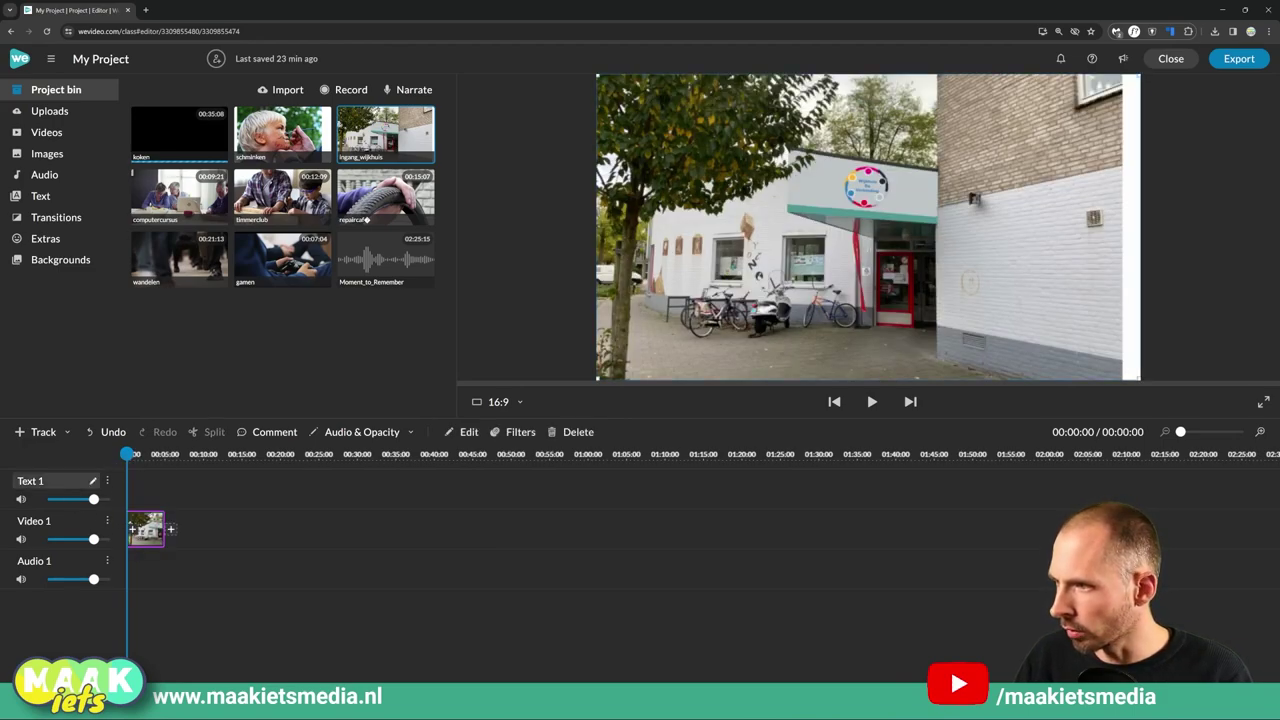
{"action": "left_click", "coordinate": [33, 521]}
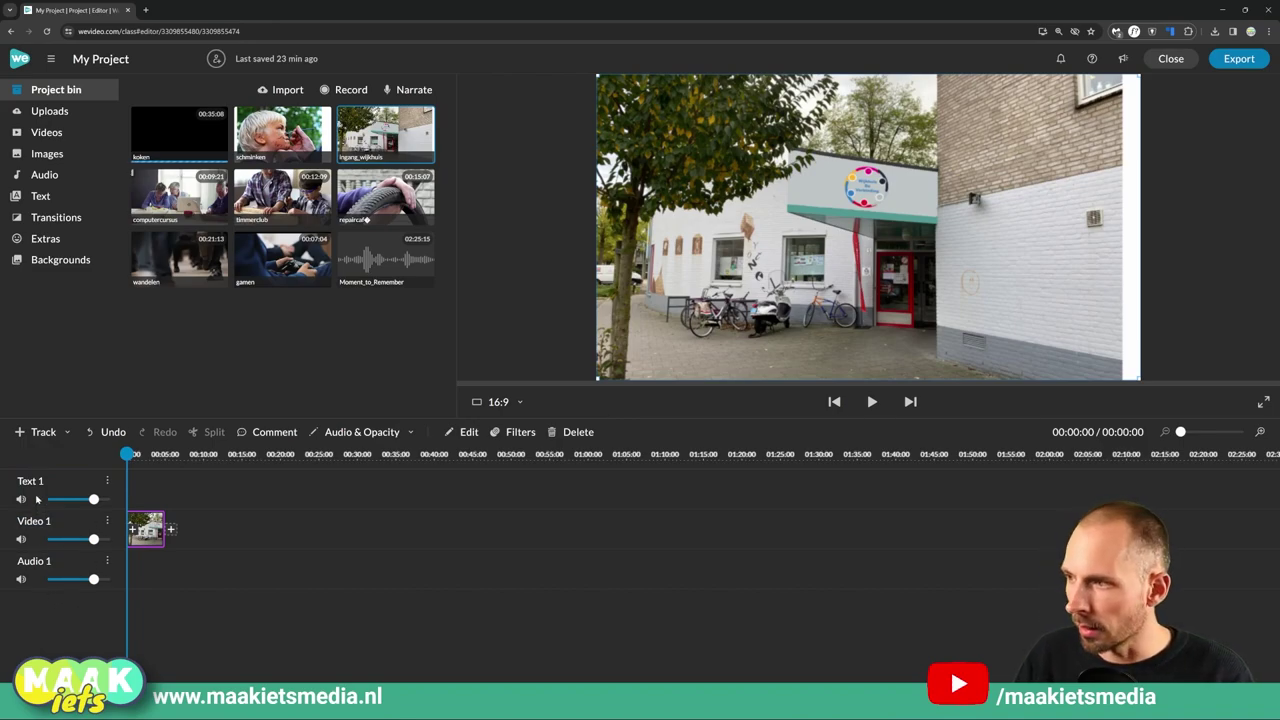
Step: Try adding an extra video/text track and an extra audio track, and undo both additions
{"action": "left_click", "coordinate": [21, 434]}
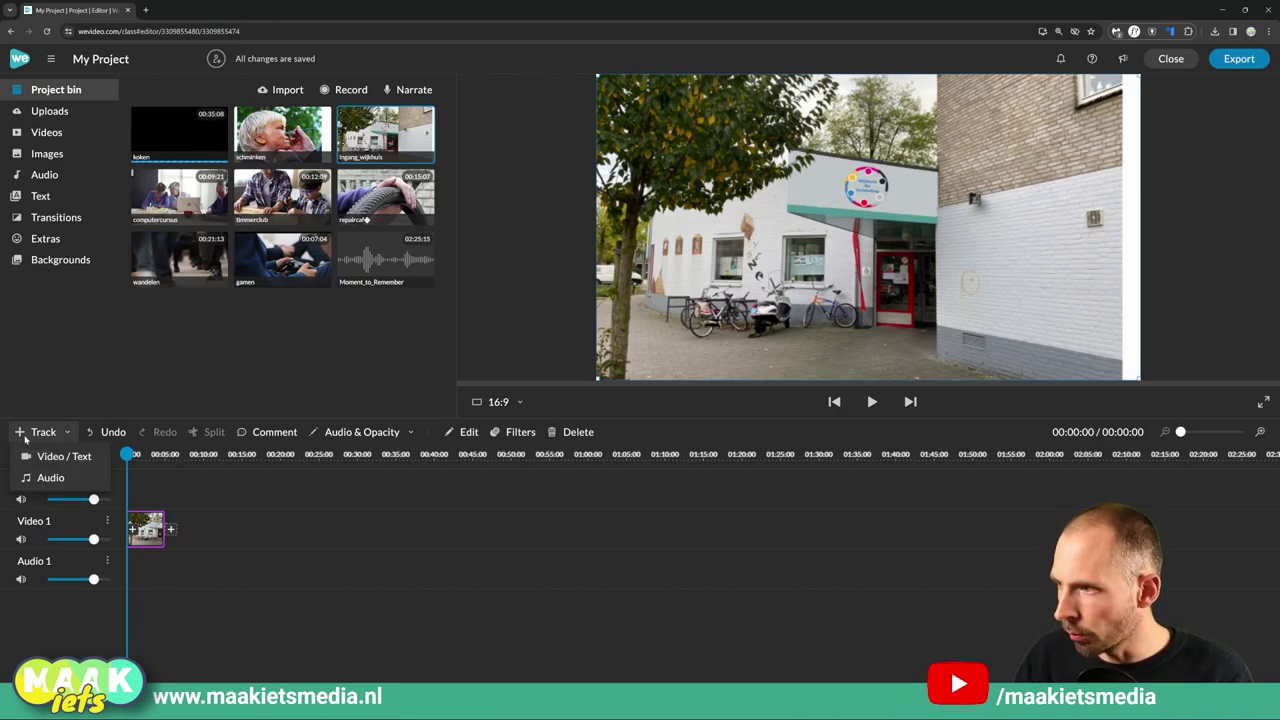
{"action": "left_click", "coordinate": [70, 457]}
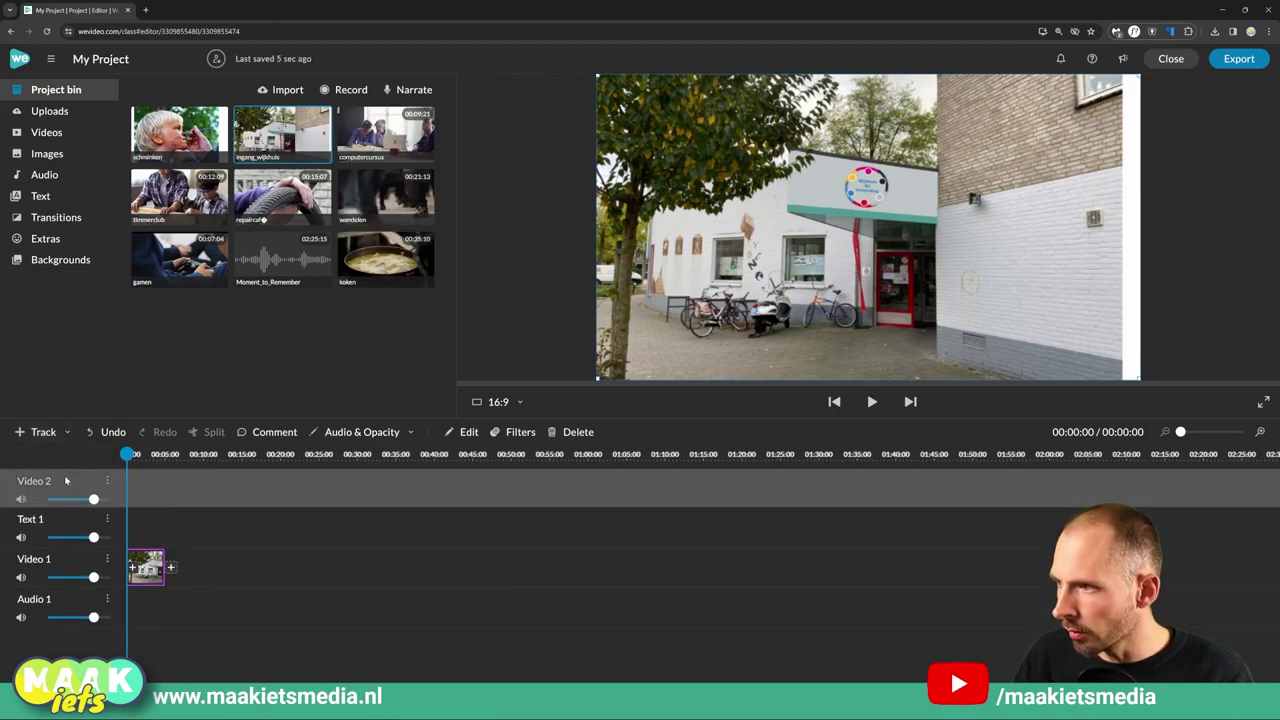
{"action": "left_click", "coordinate": [19, 434]}
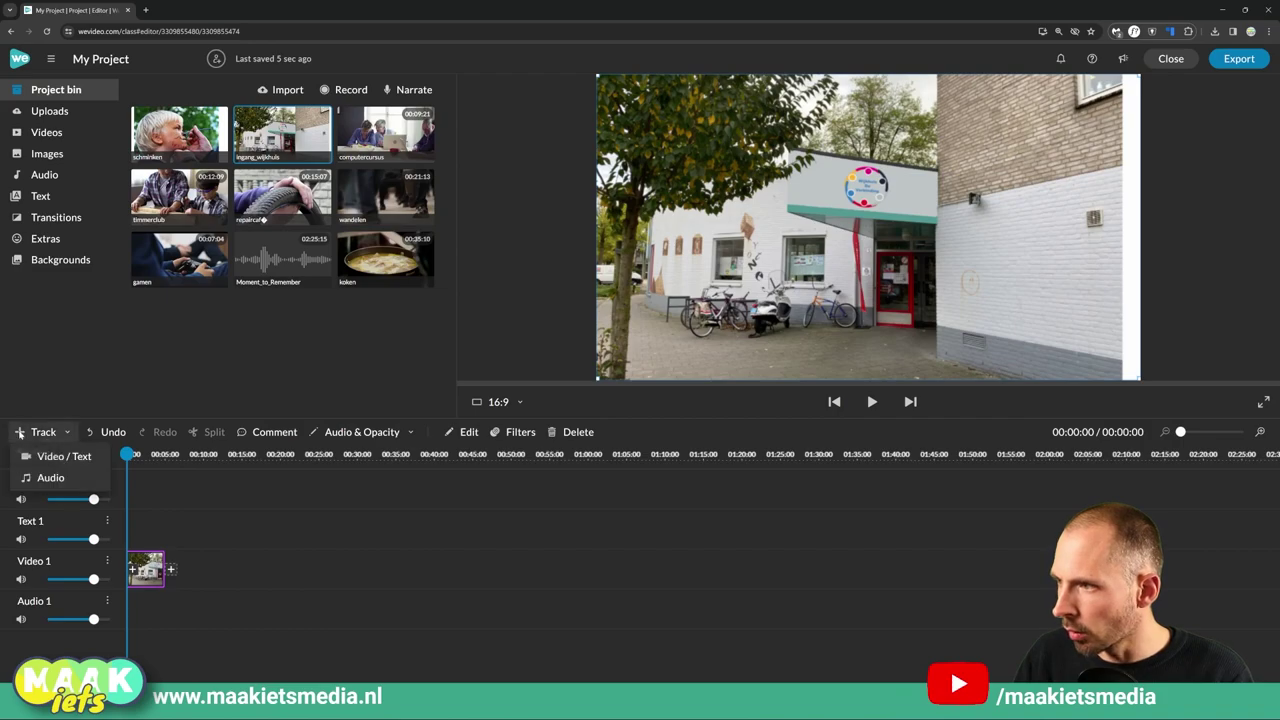
{"action": "left_click", "coordinate": [52, 479]}
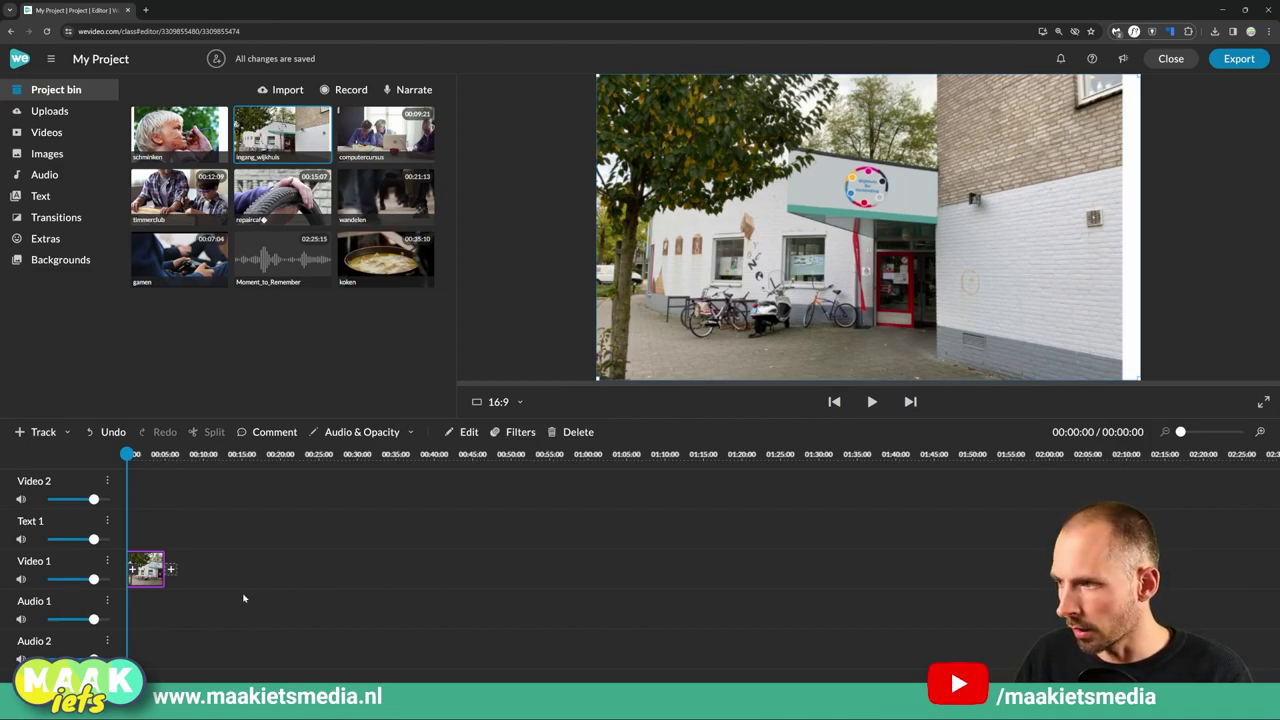
{"action": "key", "text": "ctrl+z"}
{"action": "key", "text": "ctrl+z"}
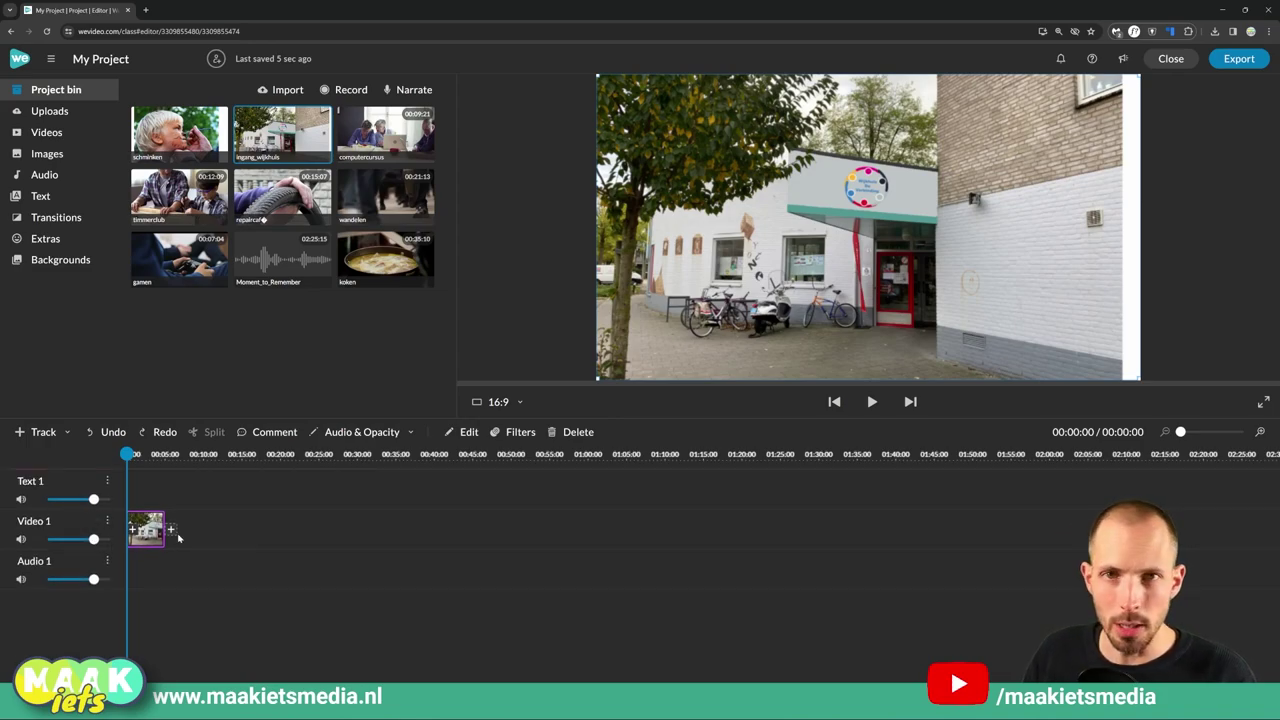
{"action": "left_click", "coordinate": [43, 432]}
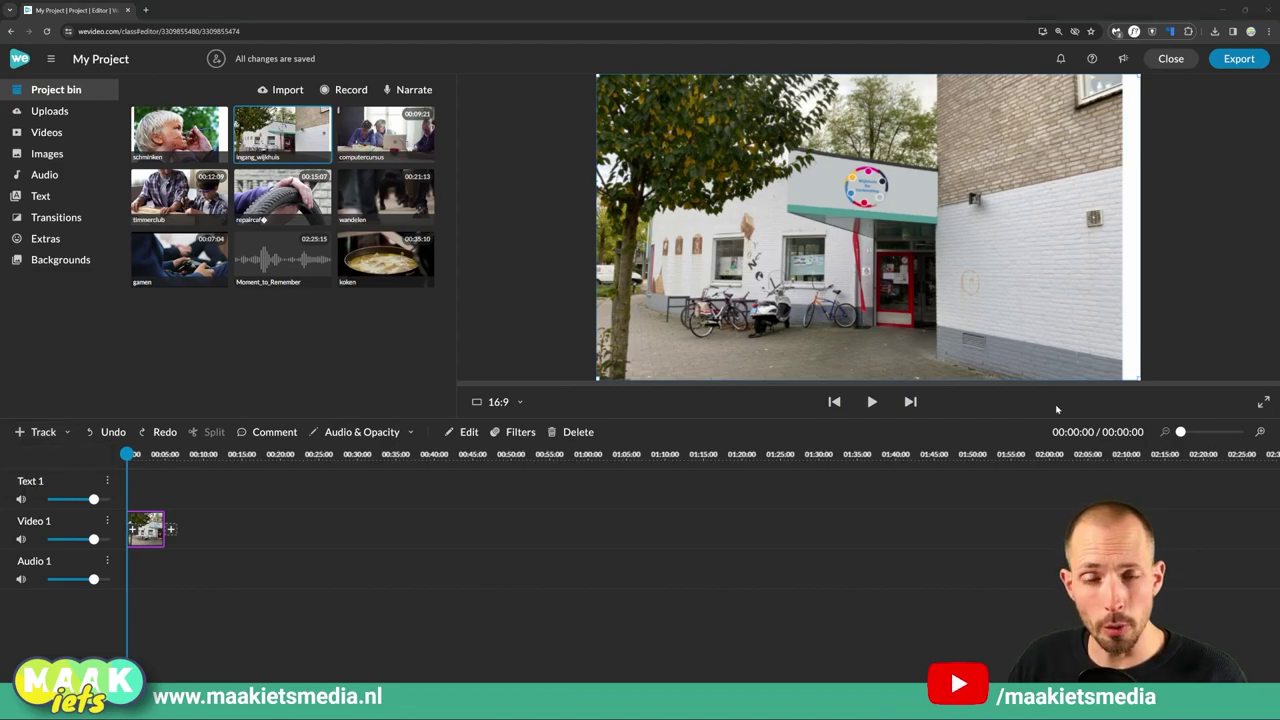
Step: Shorten the ingang_wijkhuis photo on the Video 1 track to 4 seconds and scrub through it
{"action": "left_click", "coordinate": [1261, 433]}
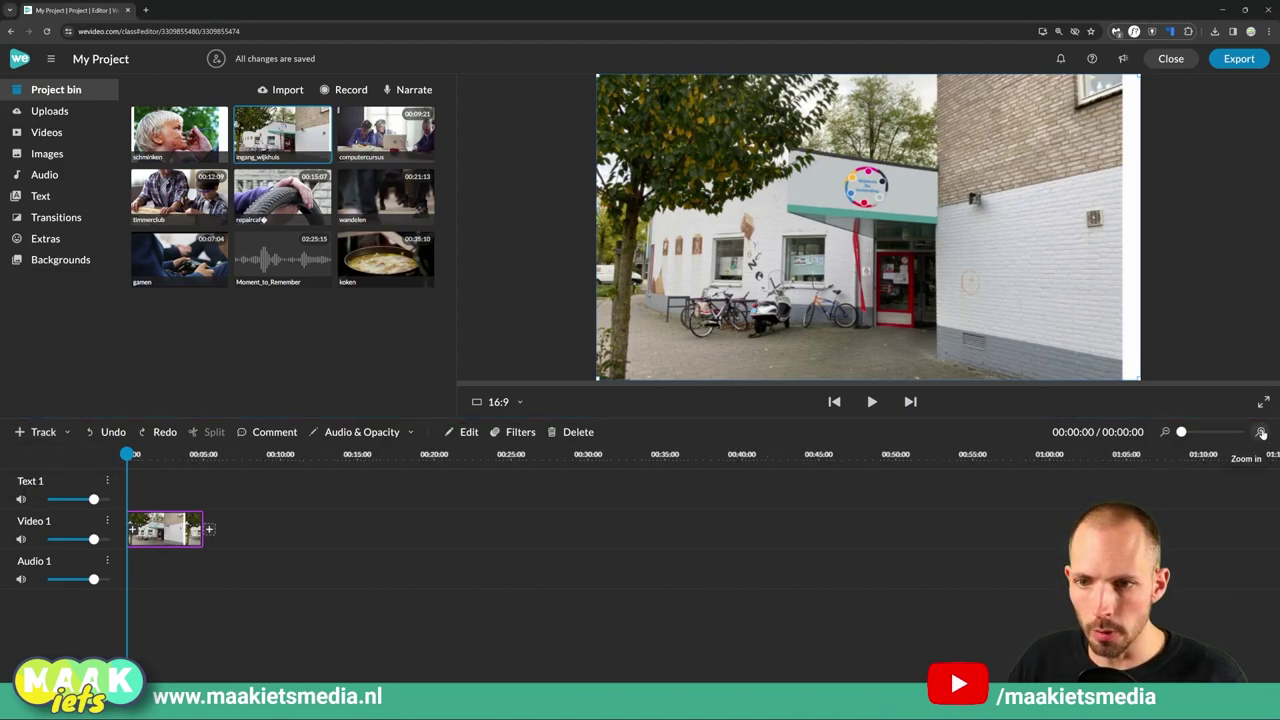
{"action": "left_click", "coordinate": [1261, 433]}
{"action": "left_click", "coordinate": [1261, 433]}
{"action": "left_click", "coordinate": [1261, 433]}
{"action": "left_click", "coordinate": [1261, 433]}
{"action": "left_click", "coordinate": [1261, 433]}
{"action": "left_click", "coordinate": [1261, 433]}
{"action": "left_click", "coordinate": [1165, 432]}
{"action": "left_click", "coordinate": [1165, 432]}
{"action": "mouse_move", "coordinate": [1183, 432]}
{"action": "left_mouse_down"}
{"action": "mouse_move", "coordinate": [1200, 432]}
{"action": "mouse_move", "coordinate": [1187, 432]}
{"action": "left_mouse_up"}
{"action": "left_click", "coordinate": [378, 531]}
{"action": "mouse_move", "coordinate": [300, 528]}
{"action": "left_mouse_down"}
{"action": "mouse_move", "coordinate": [500, 528]}
{"action": "mouse_move", "coordinate": [563, 503]}
{"action": "mouse_move", "coordinate": [656, 568]}
{"action": "mouse_move", "coordinate": [755, 513]}
{"action": "mouse_move", "coordinate": [736, 530]}
{"action": "mouse_move", "coordinate": [293, 528]}
{"action": "left_mouse_up"}
{"action": "left_click_drag", "start_coordinate": [126, 454], "coordinate": [460, 483]}
{"action": "left_click", "coordinate": [482, 530]}
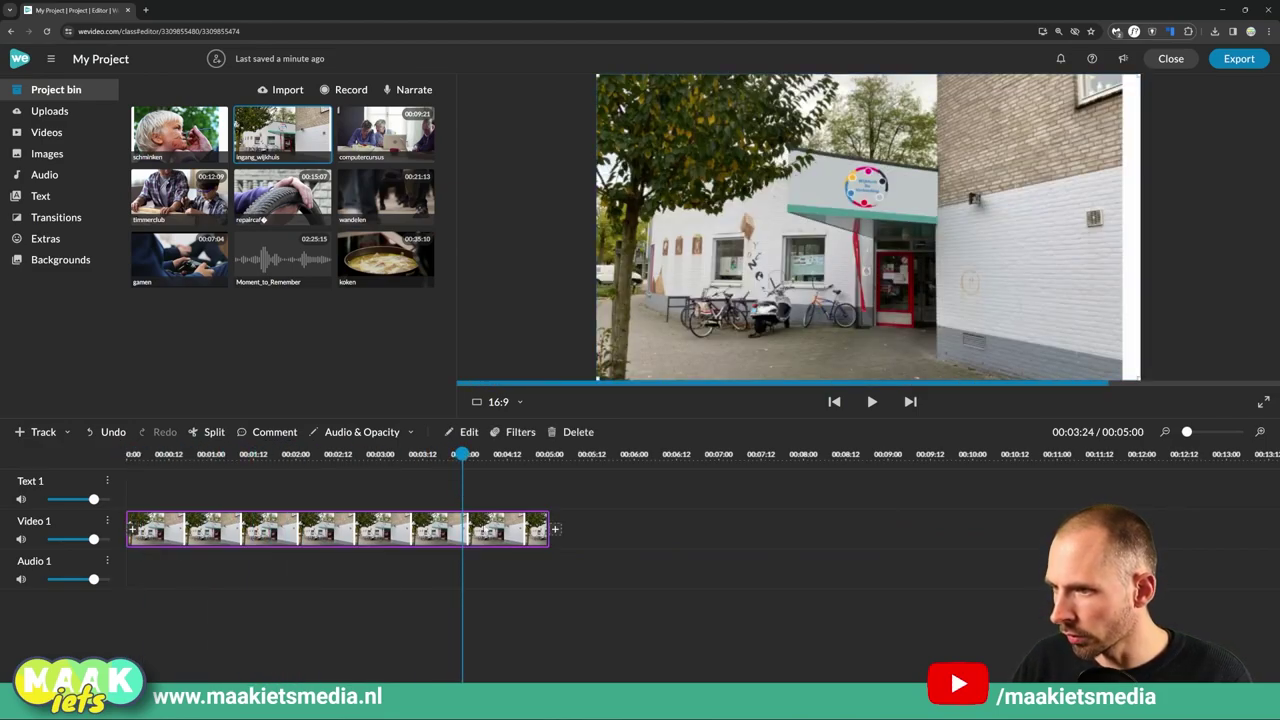
{"action": "left_click", "coordinate": [569, 553]}
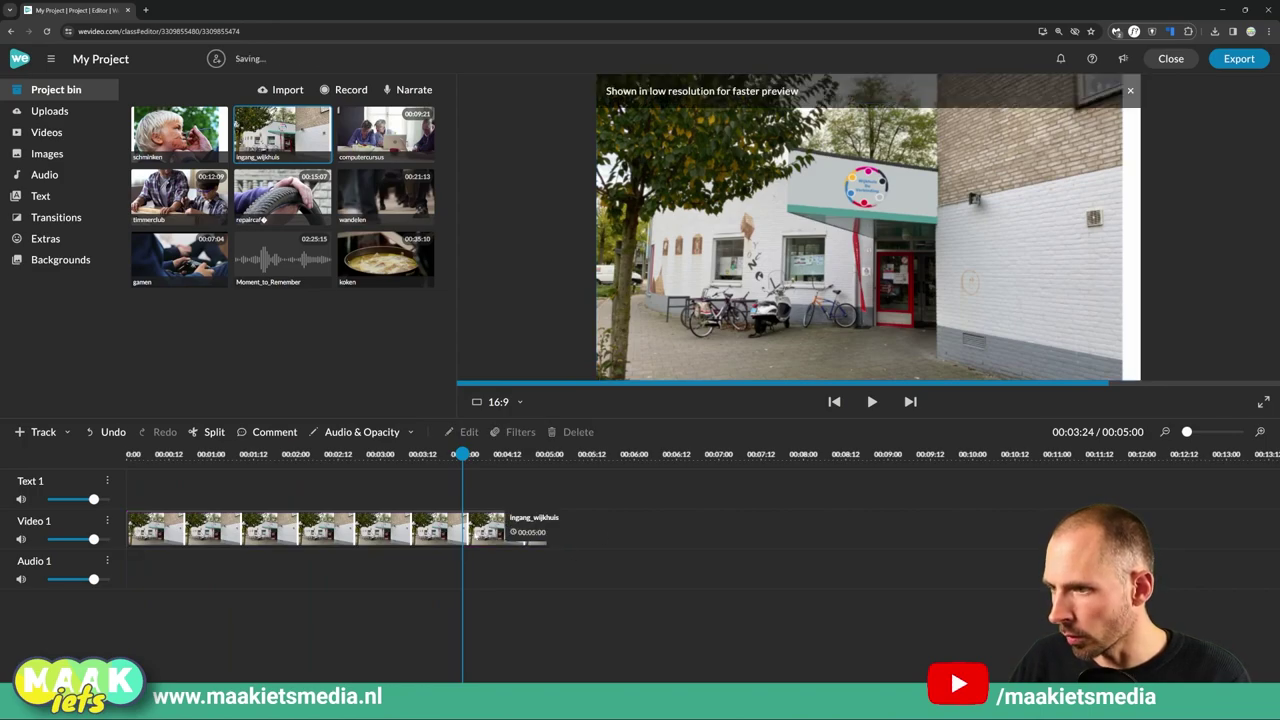
{"action": "left_click", "coordinate": [488, 532]}
{"action": "left_click_drag", "start_coordinate": [548, 541], "coordinate": [466, 542]}
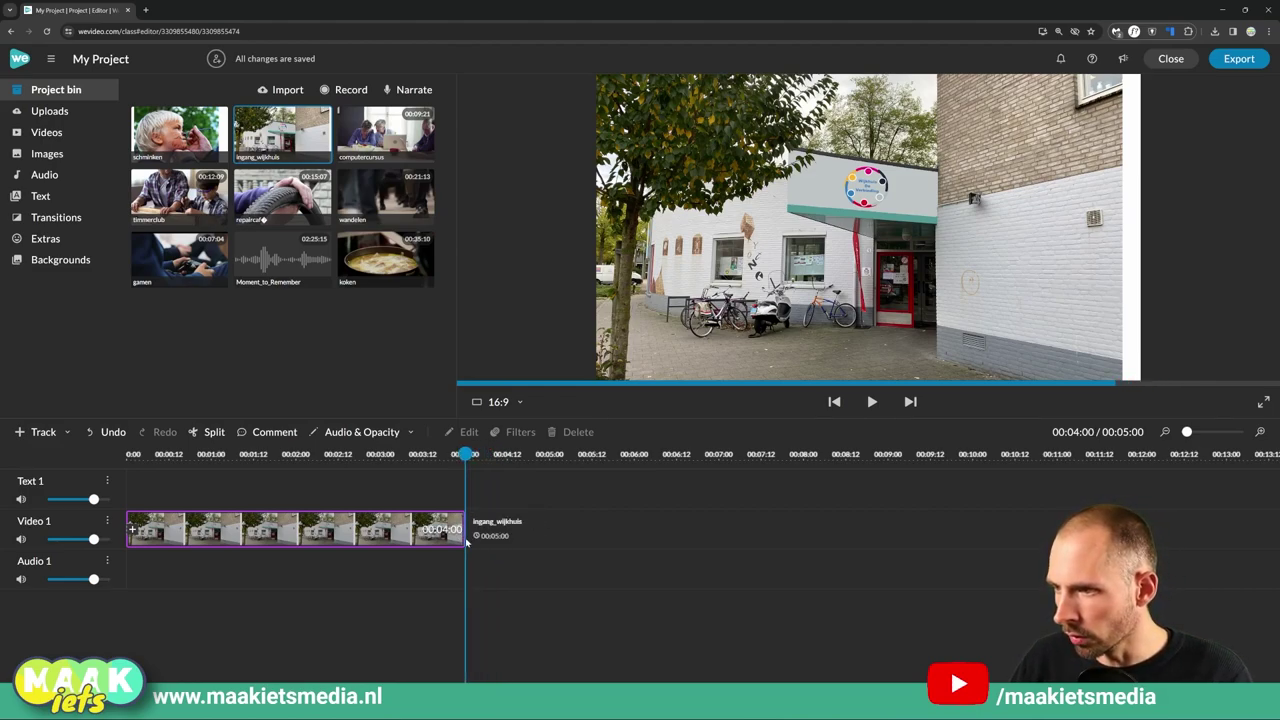
{"action": "left_click_drag", "start_coordinate": [466, 542], "coordinate": [466, 542]}
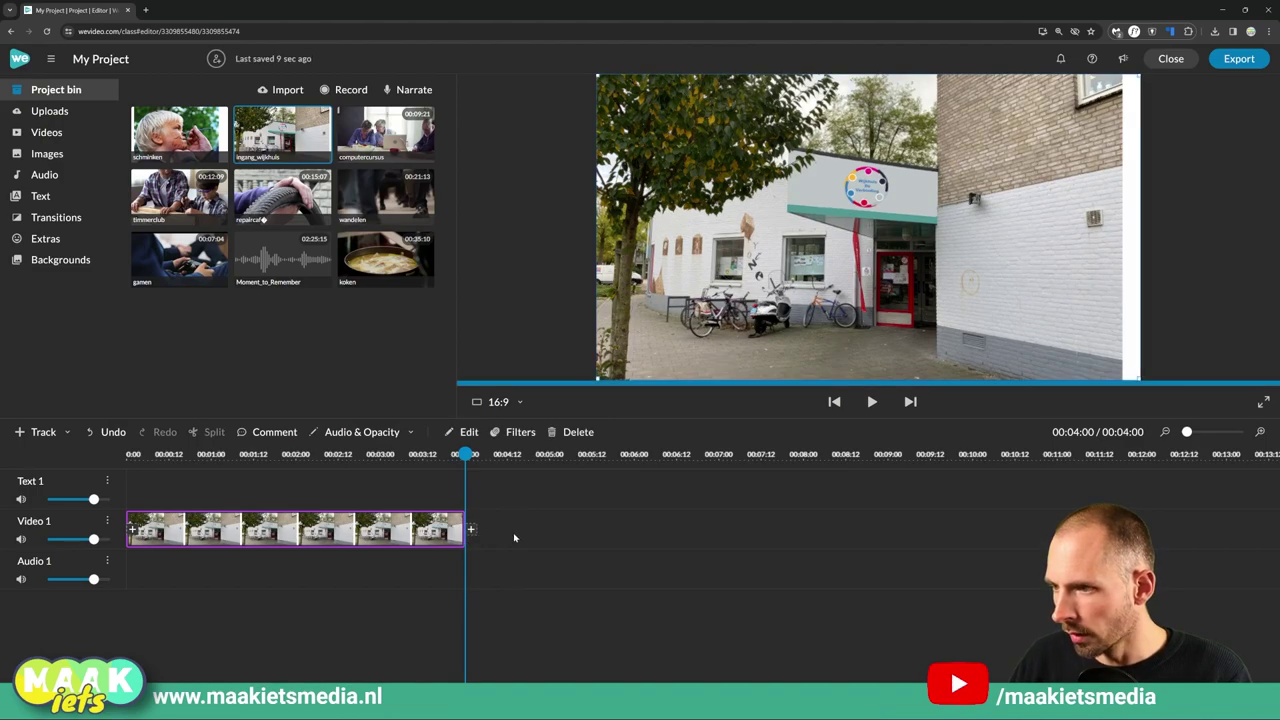
{"action": "left_click", "coordinate": [200, 460]}
{"action": "left_click_drag", "start_coordinate": [200, 468], "coordinate": [408, 480]}
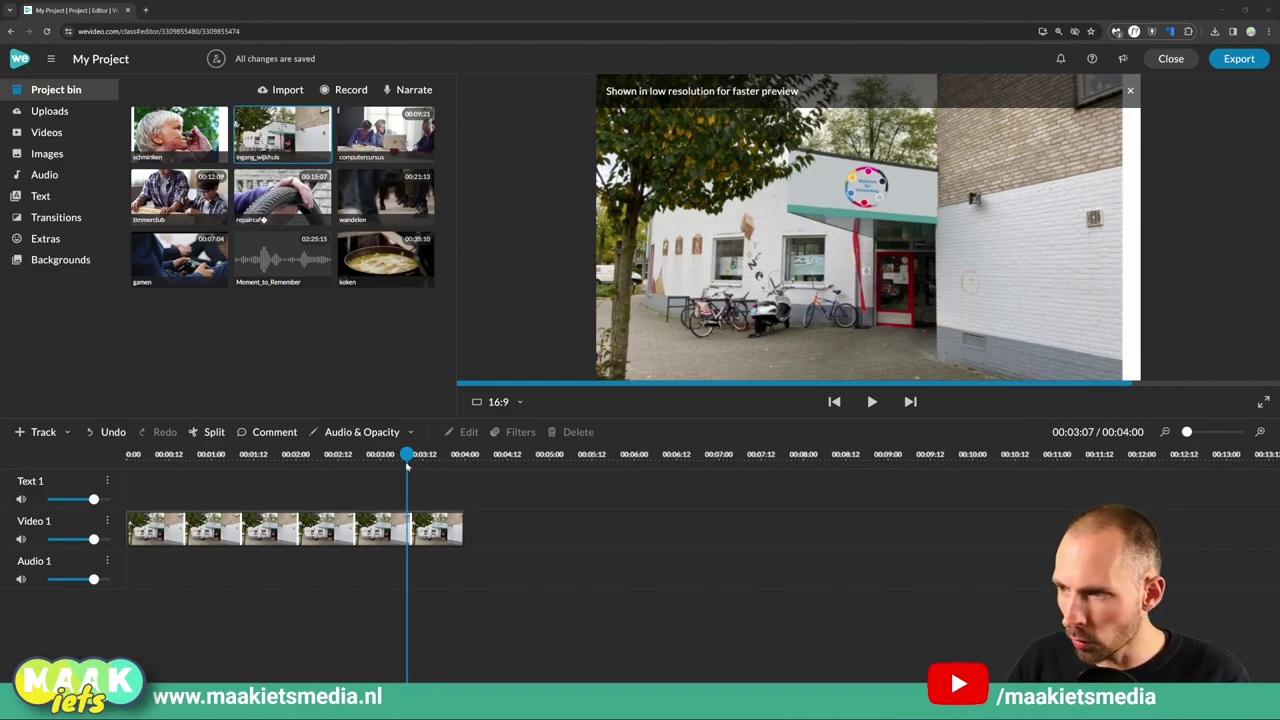
{"action": "mouse_move", "coordinate": [406, 454]}
{"action": "left_mouse_down"}
{"action": "mouse_move", "coordinate": [468, 454]}
{"action": "mouse_move", "coordinate": [126, 454]}
{"action": "mouse_move", "coordinate": [403, 454]}
{"action": "mouse_move", "coordinate": [240, 481]}
{"action": "left_mouse_up"}
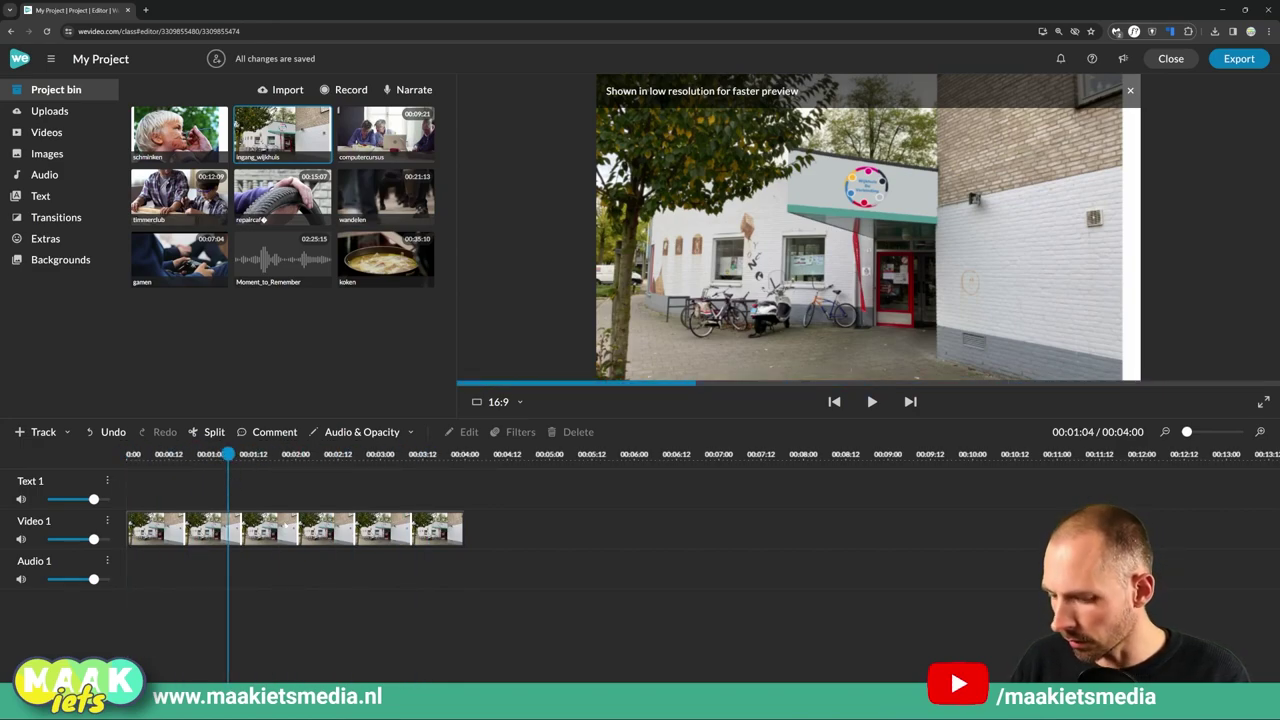
Step: Check the schedule in the exam PDF, place the timmerclub clip directly after the entrance photo and shorten it to 4 seconds
{"action": "key", "text": "alt+Tab"}
{"action": "key", "text": "alt+Tab"}
{"action": "key", "text": "alt+Tab"}
{"action": "key", "text": "alt+Tab"}
{"action": "key", "text": "alt+Tab"}
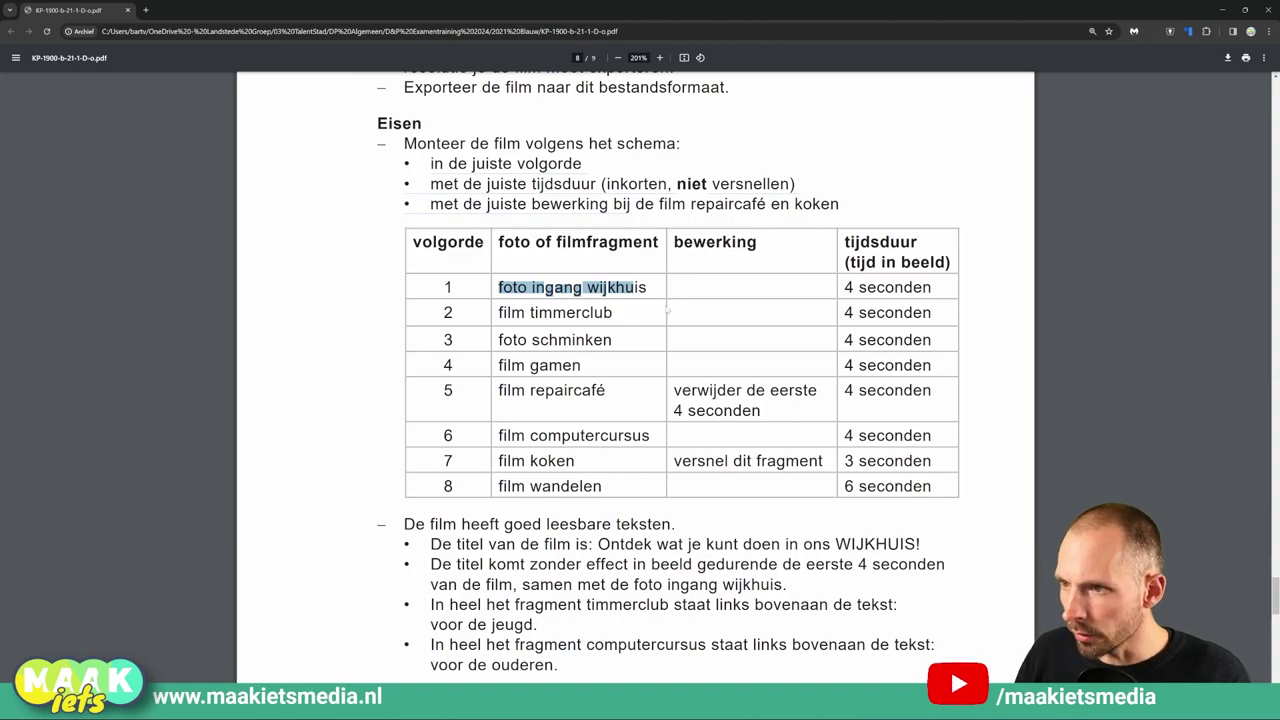
{"action": "left_click", "coordinate": [630, 287]}
{"action": "key", "text": "alt+Tab"}
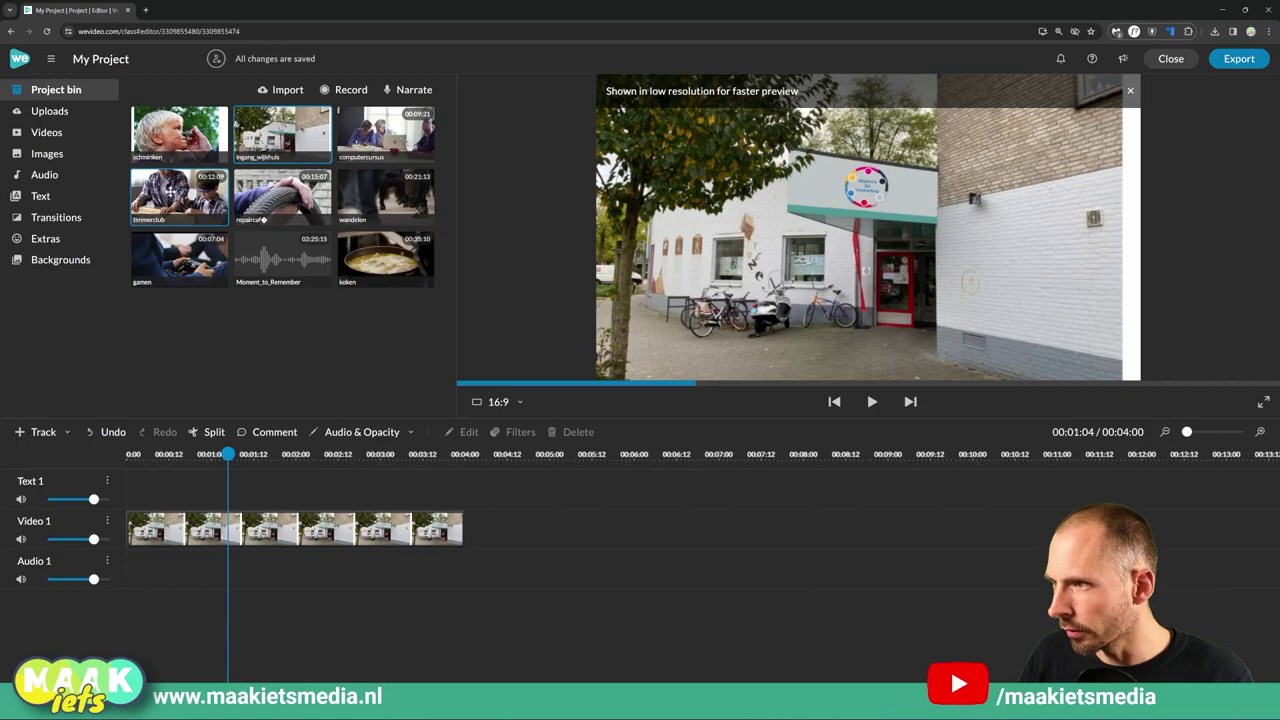
{"action": "left_click", "coordinate": [171, 192]}
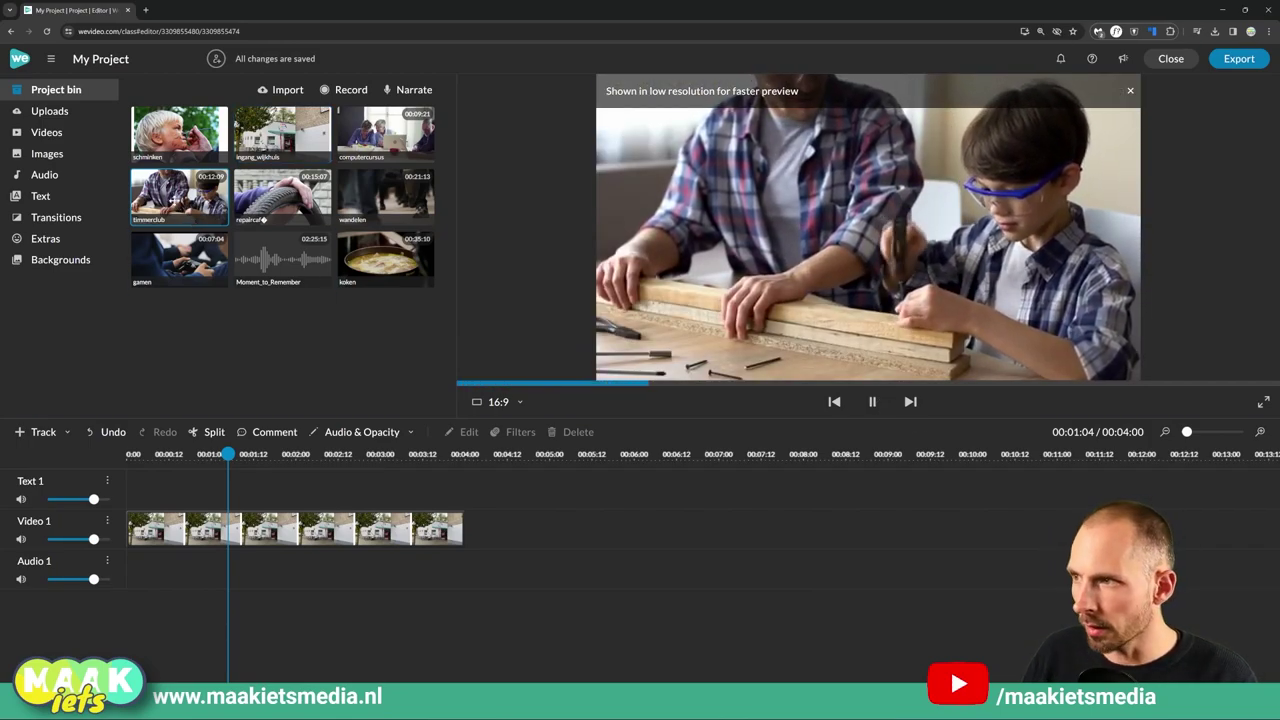
{"action": "left_click_drag", "start_coordinate": [182, 196], "coordinate": [567, 543]}
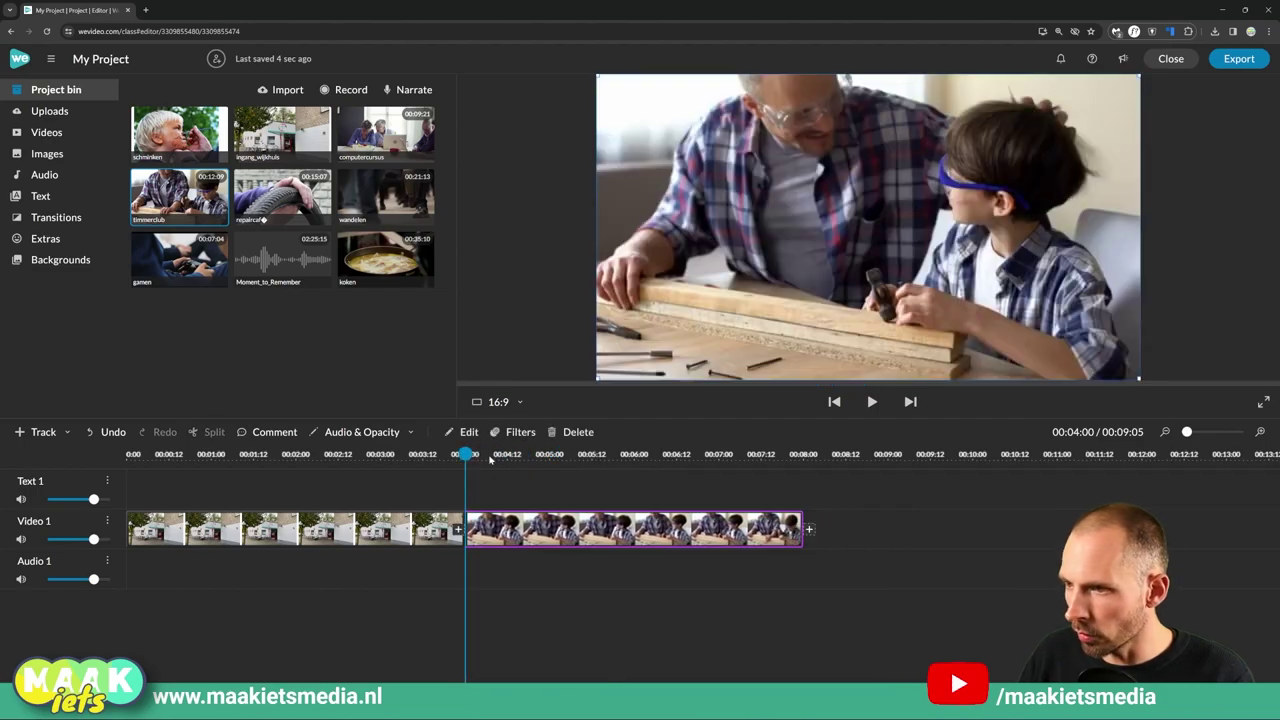
{"action": "left_click", "coordinate": [628, 466]}
{"action": "key", "text": "space"}
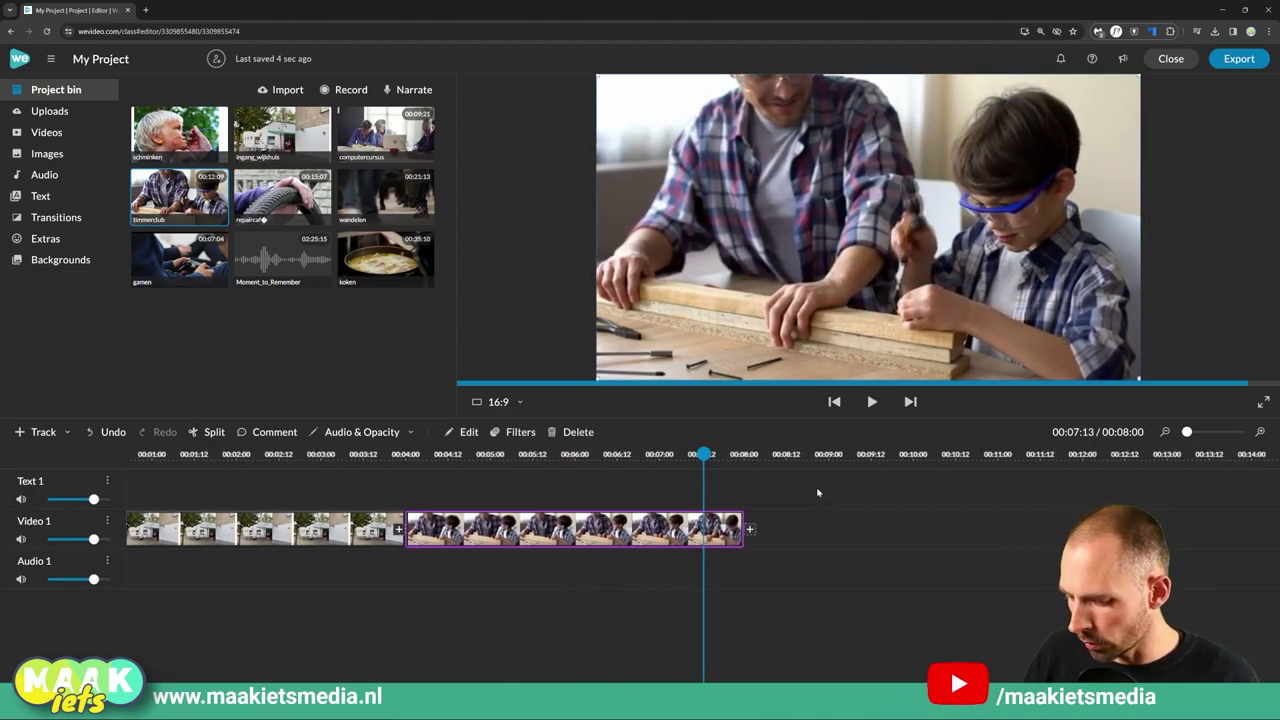
Step: Check the next item in the exam PDF's schedule and place the schminken photo directly after the timmerclub clip on Video 1
{"action": "key", "text": "alt+Tab"}
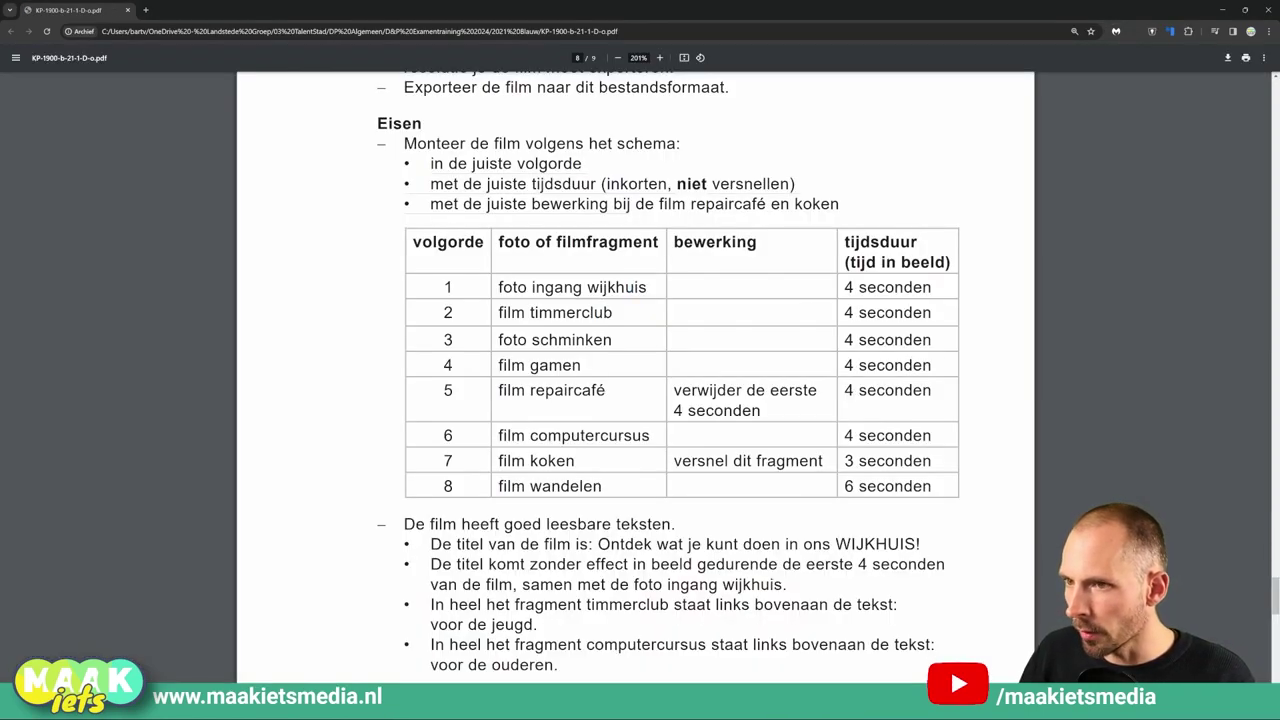
{"action": "left_click_drag", "start_coordinate": [498, 340], "coordinate": [617, 341]}
{"action": "key", "text": "alt+Tab"}
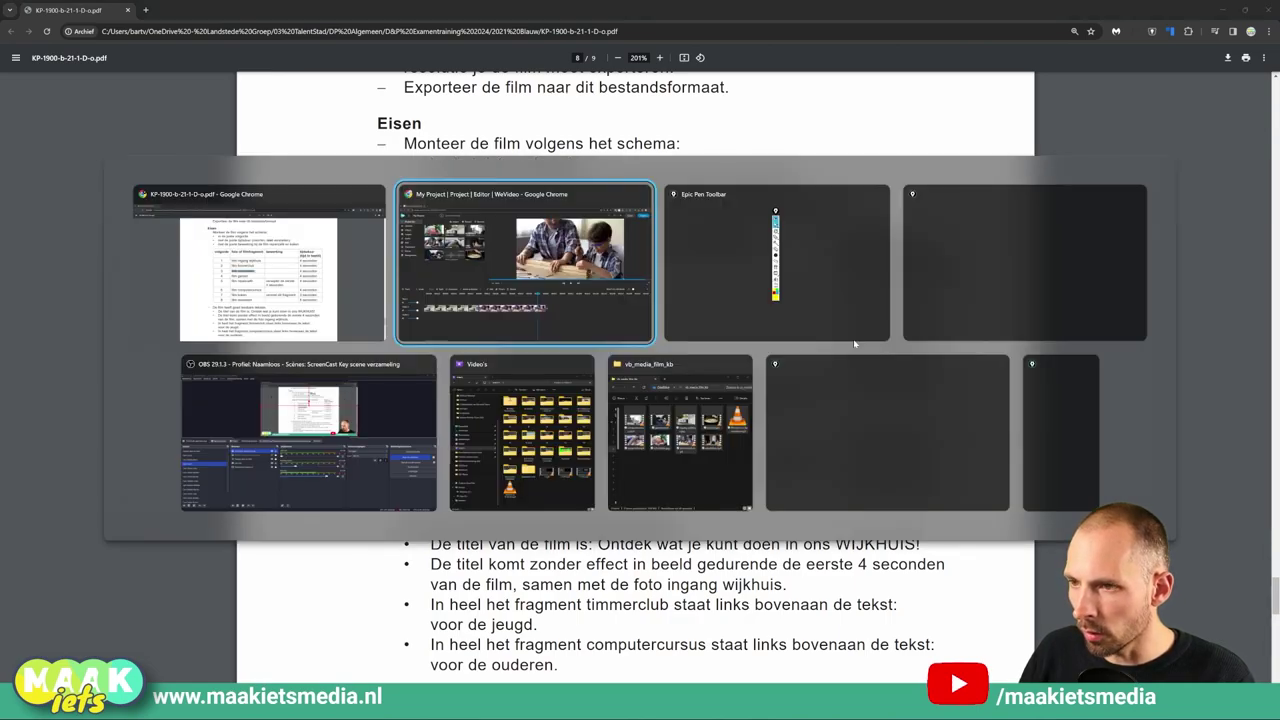
{"action": "left_click_drag", "start_coordinate": [157, 130], "coordinate": [838, 569]}
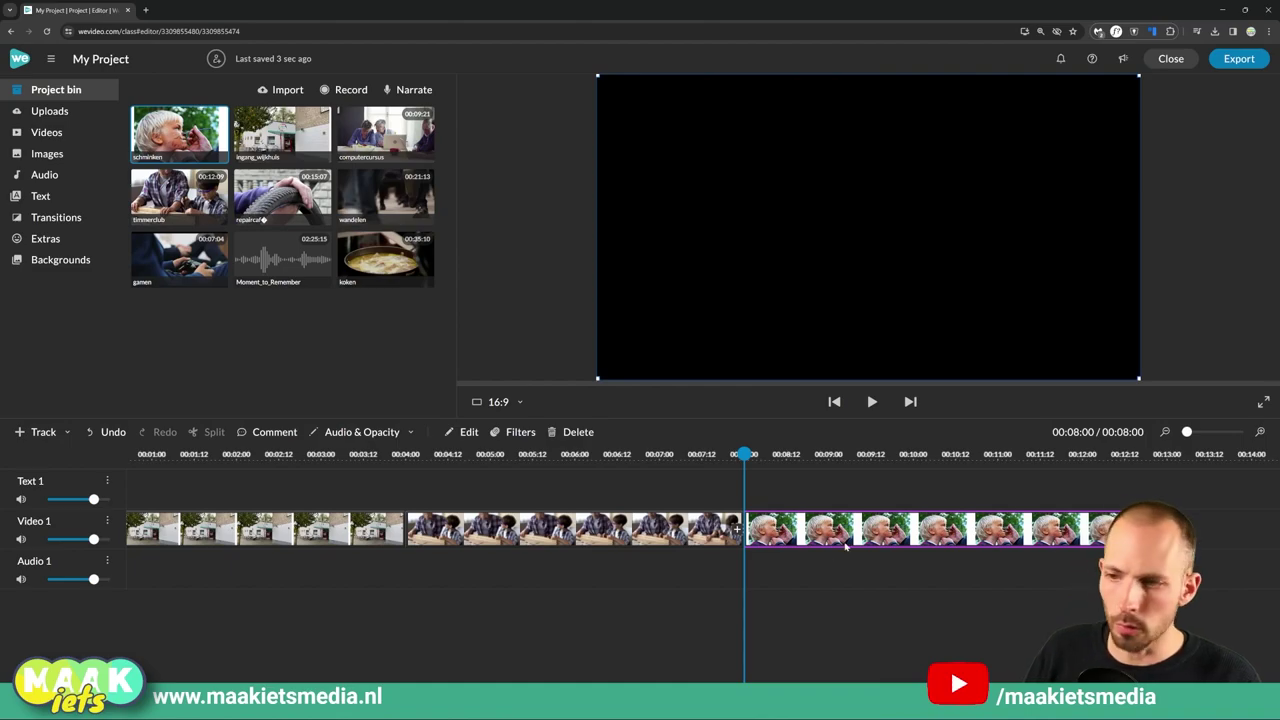
{"action": "left_click_drag", "start_coordinate": [745, 456], "coordinate": [268, 464]}
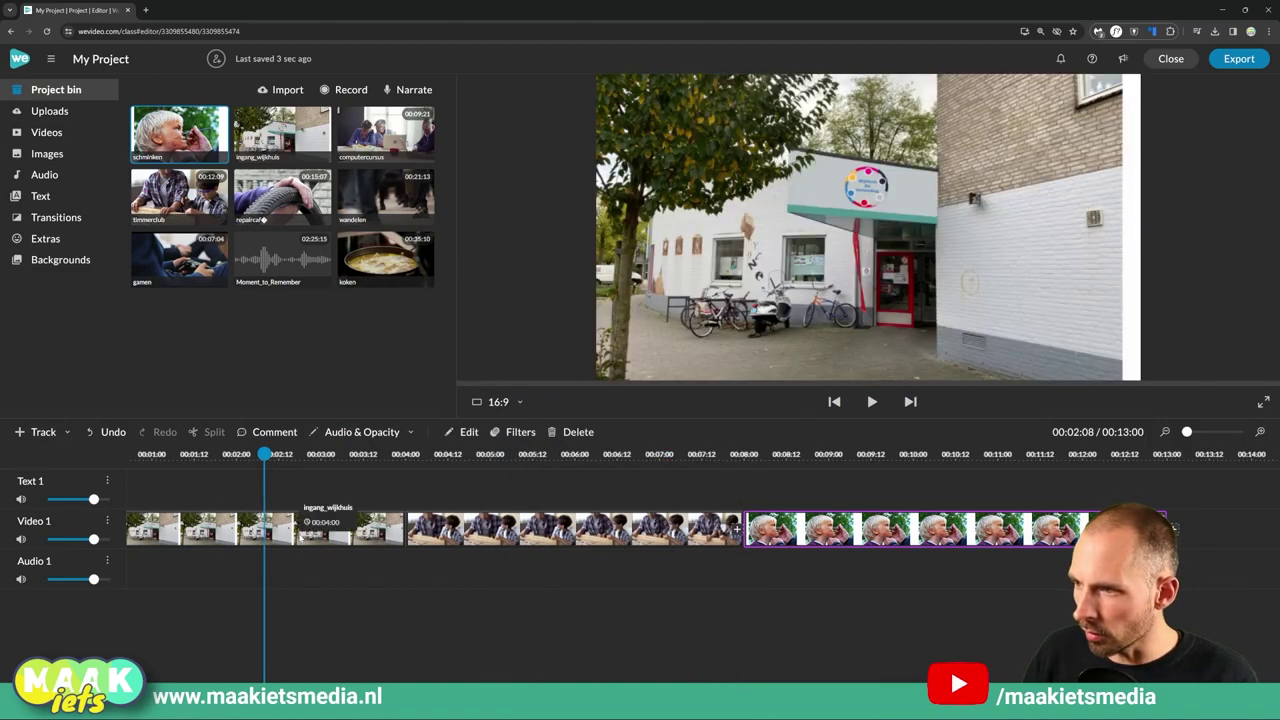
Step: Shorten the schminken photo to 4 seconds and place it back on Video 1 directly after the timmerclub clip
{"action": "left_click", "coordinate": [666, 548]}
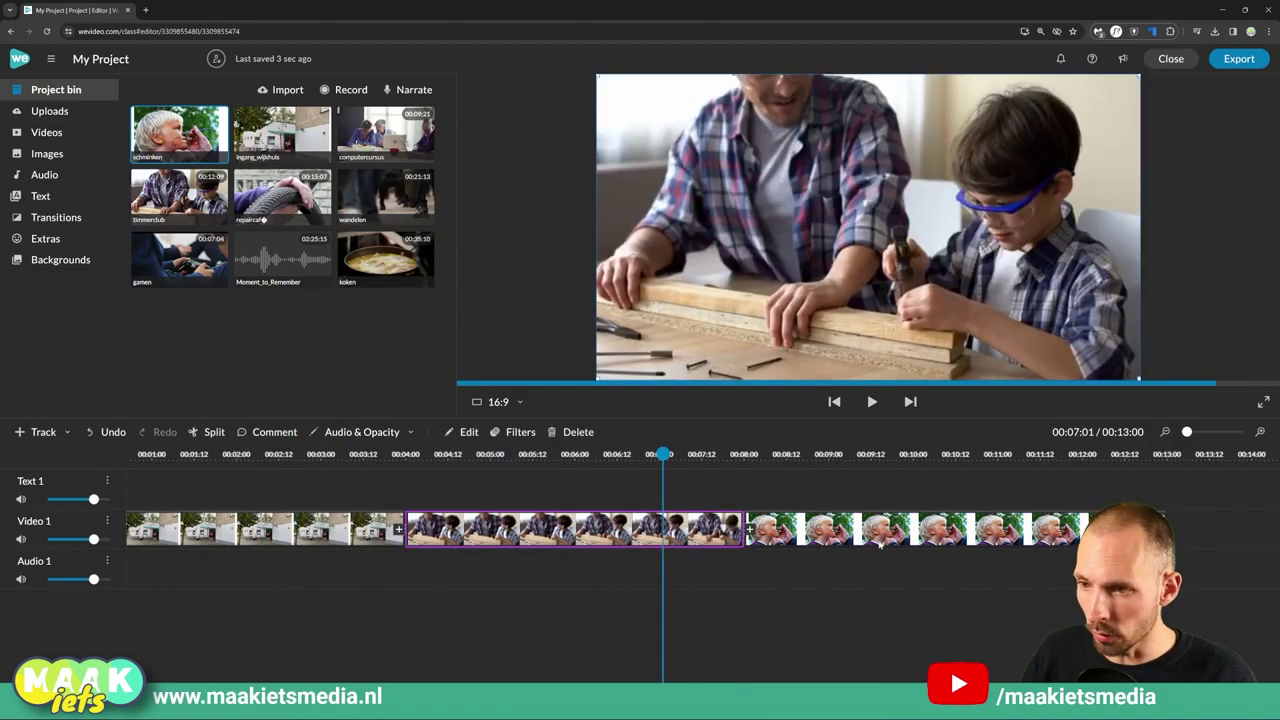
{"action": "left_click", "coordinate": [877, 545]}
{"action": "left_click_drag", "start_coordinate": [812, 528], "coordinate": [474, 491]}
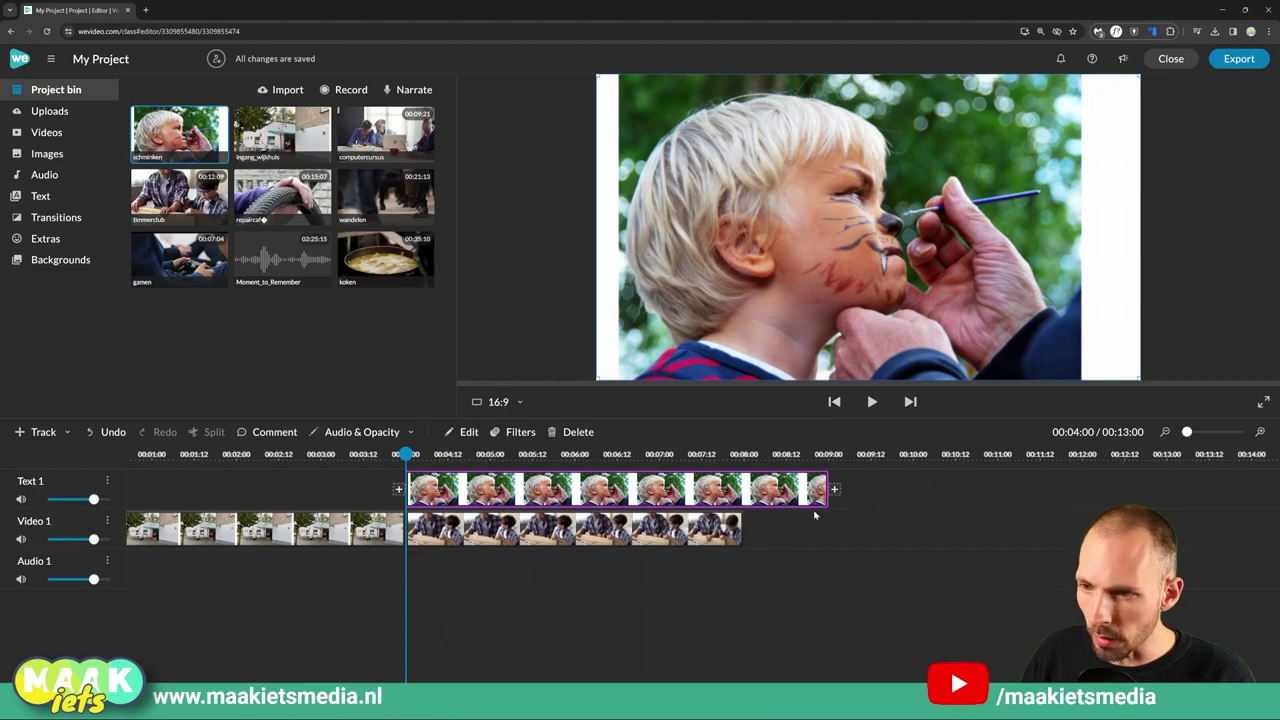
{"action": "left_click_drag", "start_coordinate": [828, 491], "coordinate": [737, 501]}
{"action": "left_click_drag", "start_coordinate": [614, 497], "coordinate": [946, 521]}
{"action": "left_click", "coordinate": [638, 528]}
{"action": "left_click", "coordinate": [597, 456]}
{"action": "left_click_drag", "start_coordinate": [618, 468], "coordinate": [894, 515]}
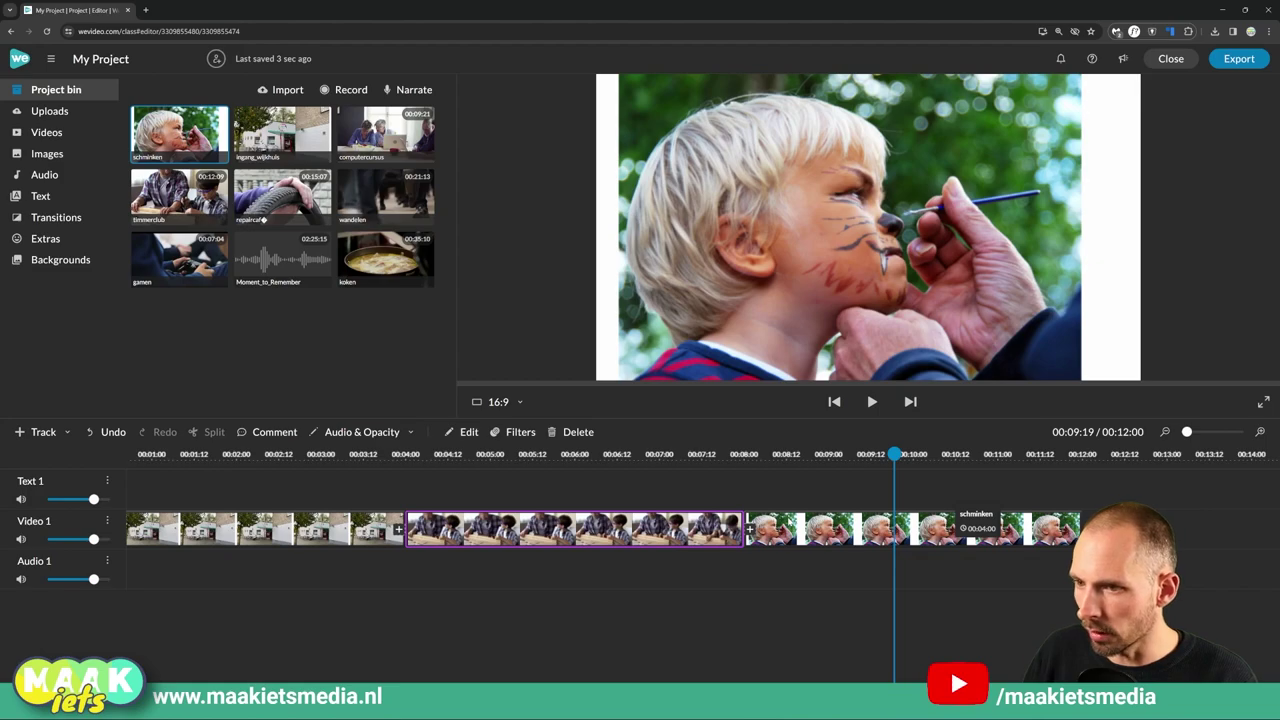
Step: Check the fourth item in the exam PDF's schedule and place the gamen clip on the Text 1 track above the schminken photo
{"action": "key", "text": "alt+Tab"}
{"action": "left_click", "coordinate": [616, 342]}
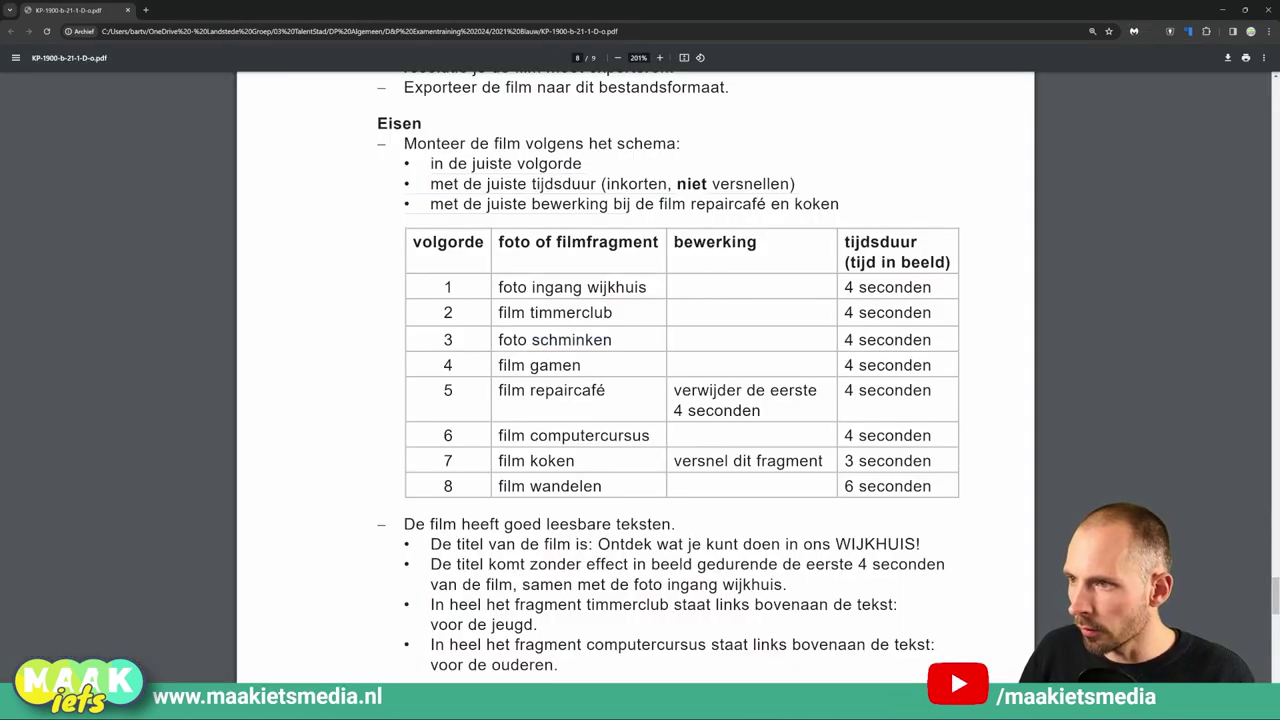
{"action": "left_click_drag", "start_coordinate": [498, 366], "coordinate": [572, 366]}
{"action": "left_click_drag", "start_coordinate": [844, 365], "coordinate": [876, 365]}
{"action": "key", "text": "alt+Tab"}
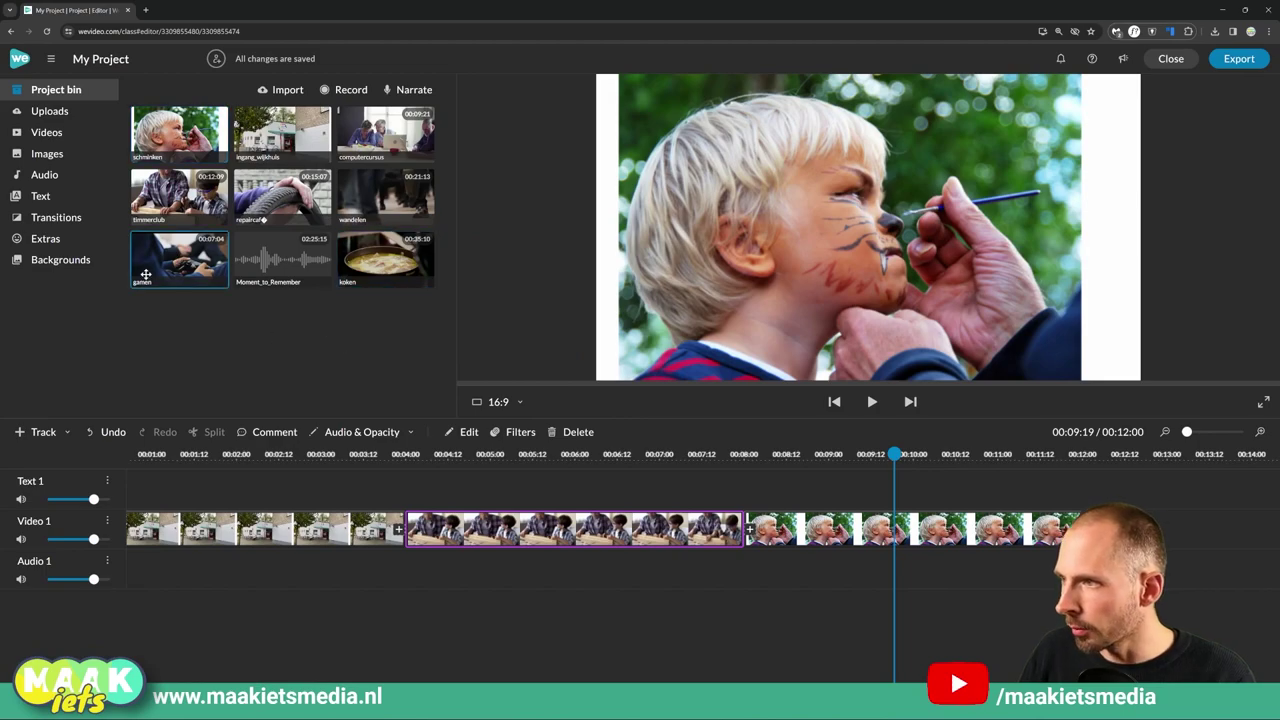
{"action": "key", "text": "space"}
{"action": "left_click_drag", "start_coordinate": [171, 260], "coordinate": [777, 460]}
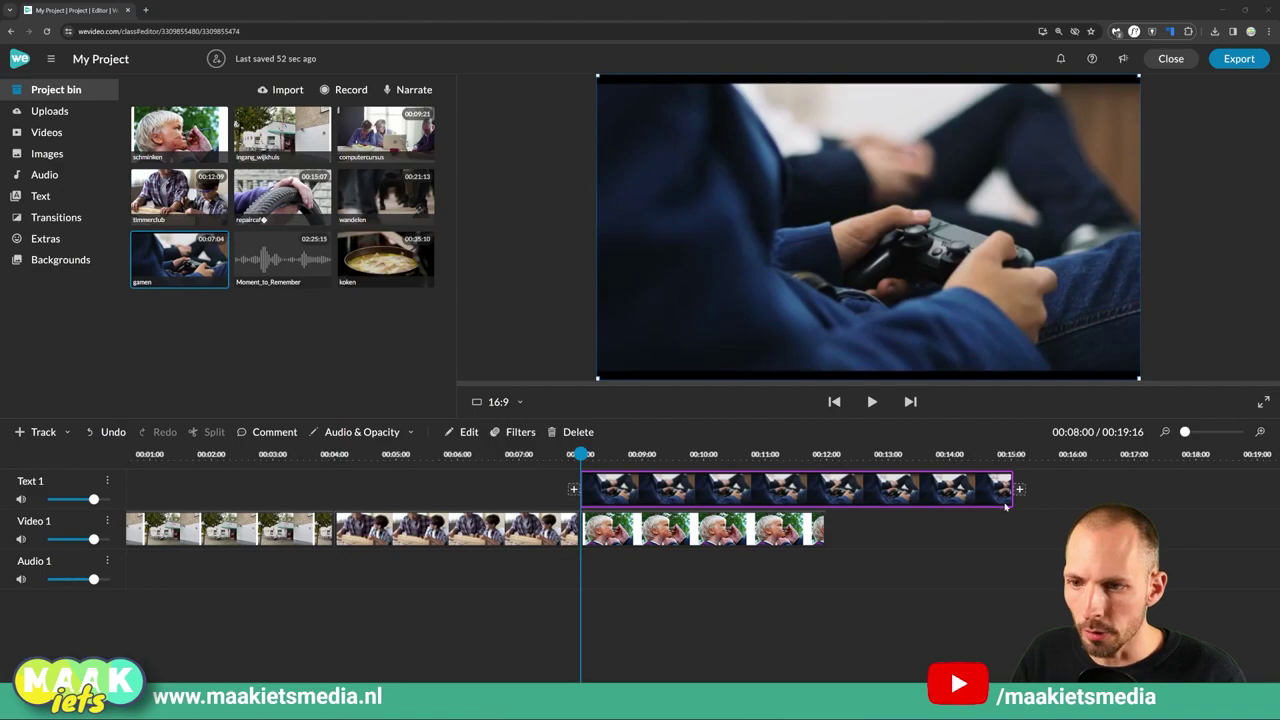
Step: Shorten the gamen clip to 4 seconds and move it to Video 1 directly after the schminken photo
{"action": "left_click_drag", "start_coordinate": [1009, 506], "coordinate": [828, 497]}
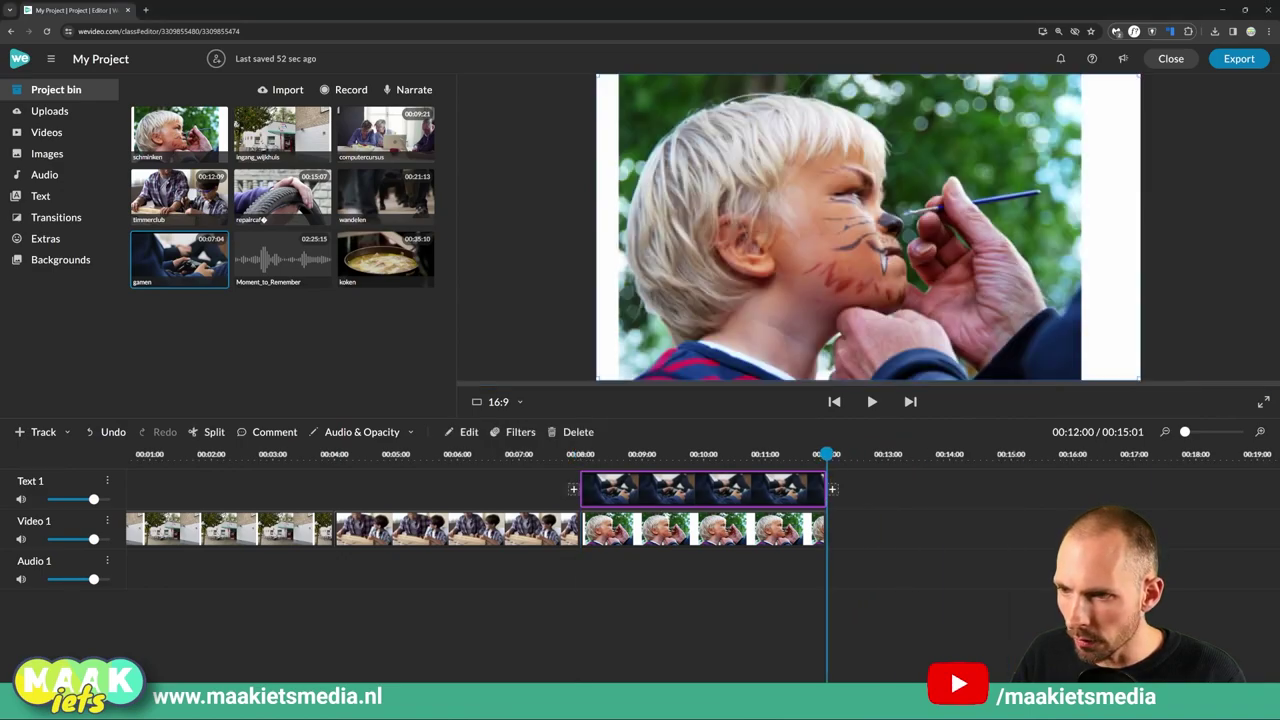
{"action": "left_click_drag", "start_coordinate": [653, 497], "coordinate": [891, 521]}
{"action": "left_click_drag", "start_coordinate": [930, 468], "coordinate": [946, 470]}
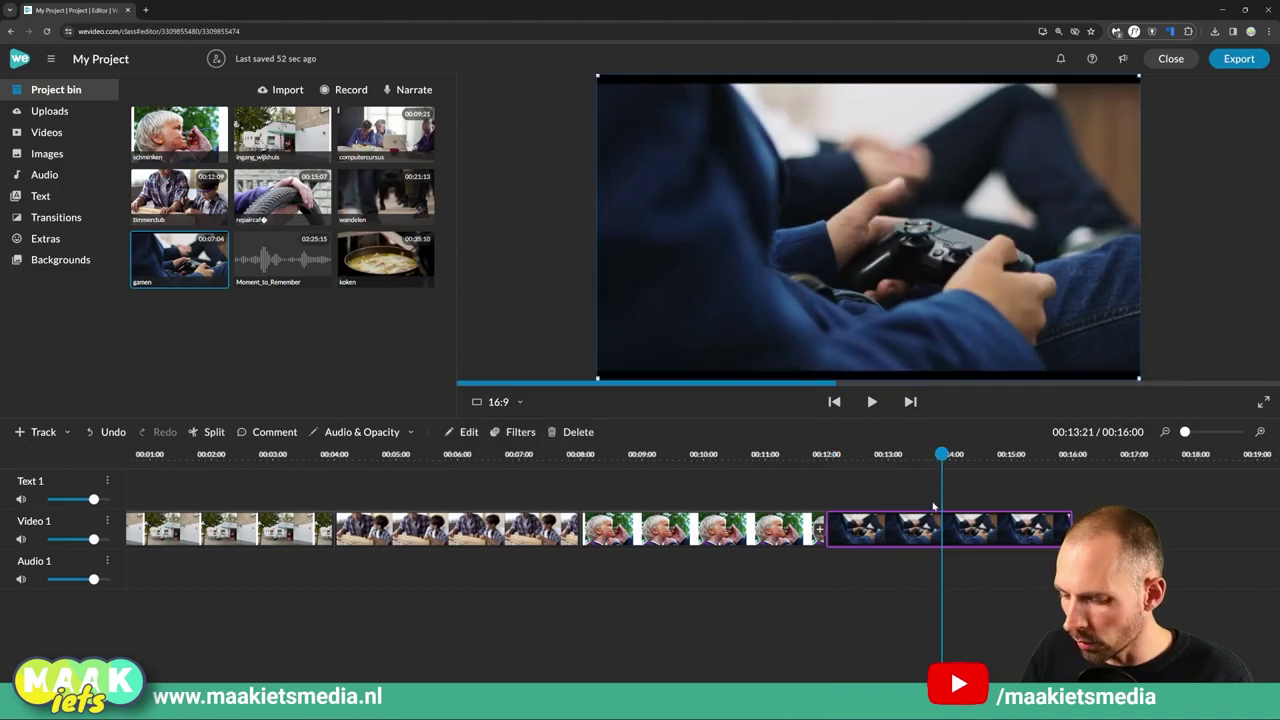
Step: Read the fifth row of the exam PDF's schedule for the repaircafé clip's required edit and duration
{"action": "key", "text": "alt+Tab"}
{"action": "key", "text": "alt+Tab"}
{"action": "key", "text": "alt+Tab"}
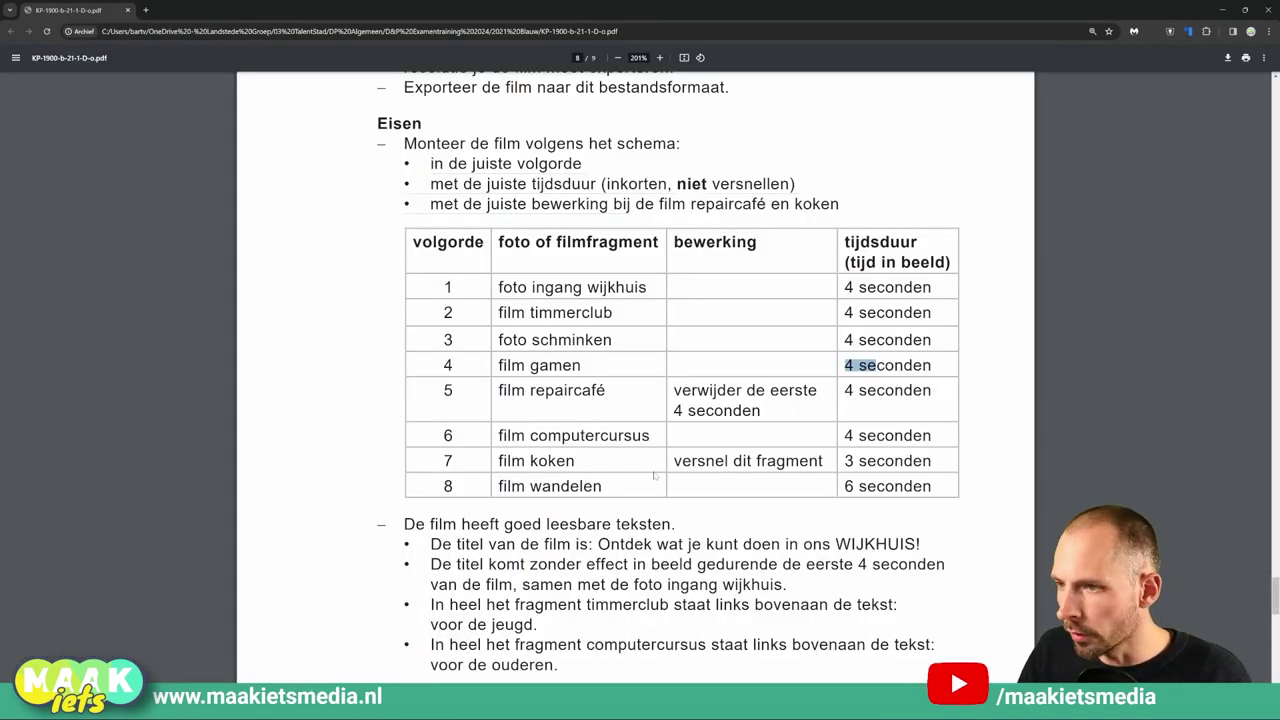
{"action": "left_click", "coordinate": [875, 367]}
{"action": "left_click_drag", "start_coordinate": [500, 390], "coordinate": [764, 411]}
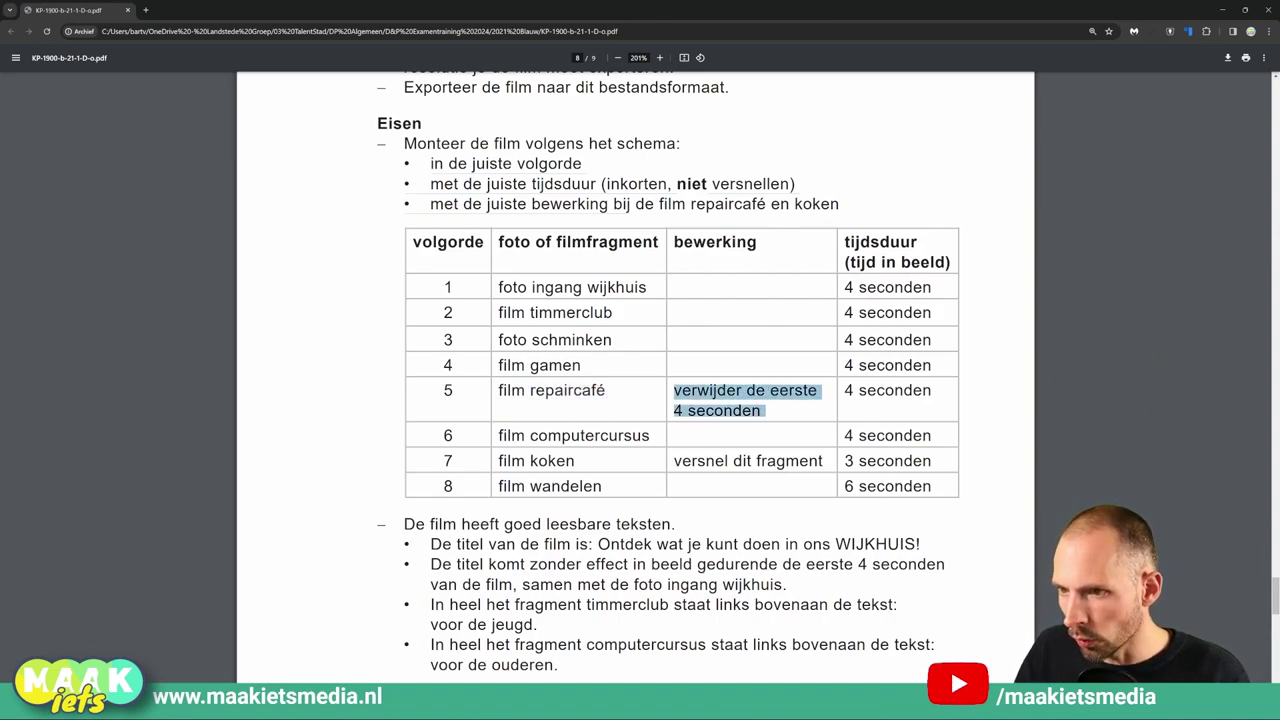
{"action": "left_click_drag", "start_coordinate": [845, 391], "coordinate": [937, 392]}
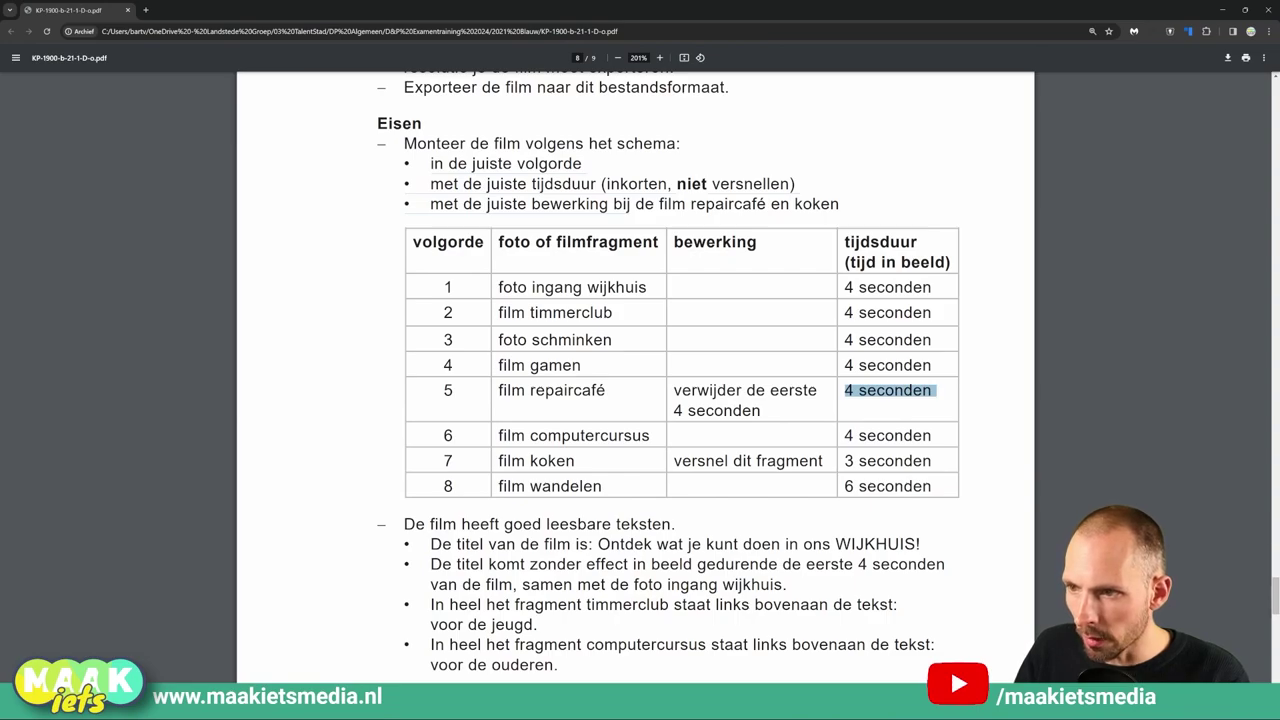
{"action": "left_click_drag", "start_coordinate": [674, 390], "coordinate": [742, 411]}
{"action": "key", "text": "alt+Tab"}
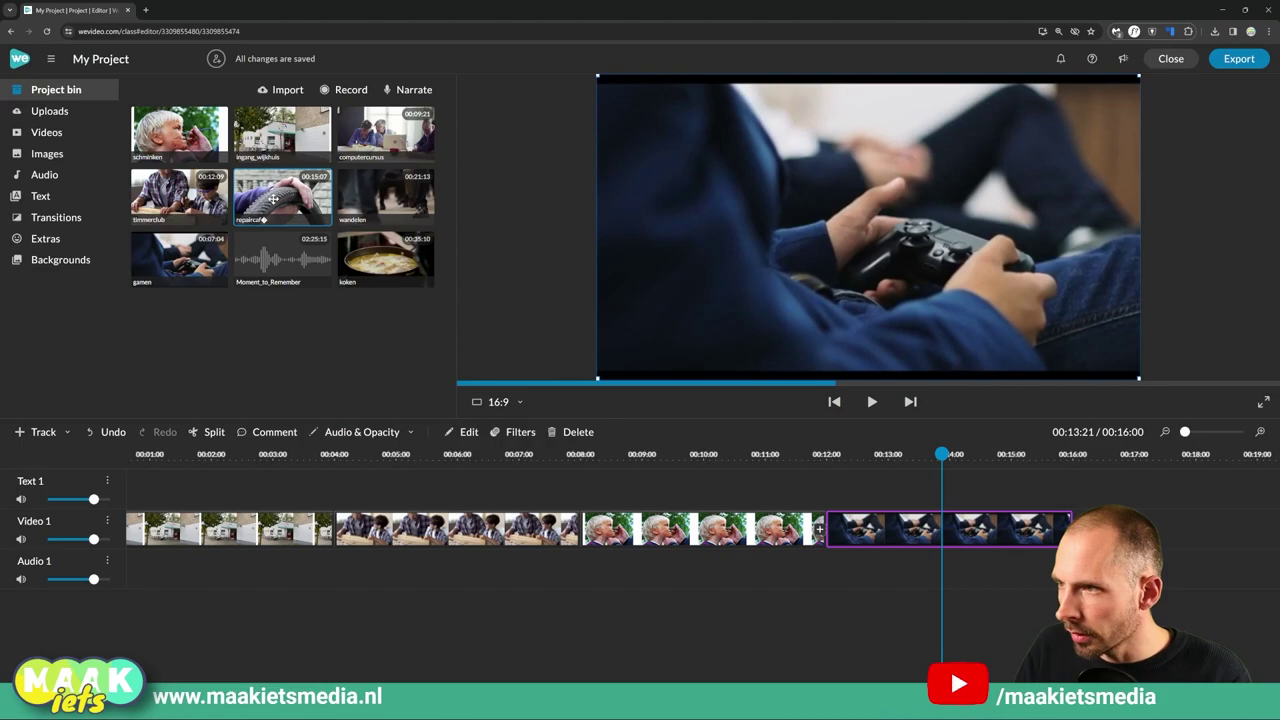
Step: Place the repaircafé clip on the Text 1 track, remove its first 4 seconds and align it with the start of the timeline
{"action": "left_click", "coordinate": [272, 199]}
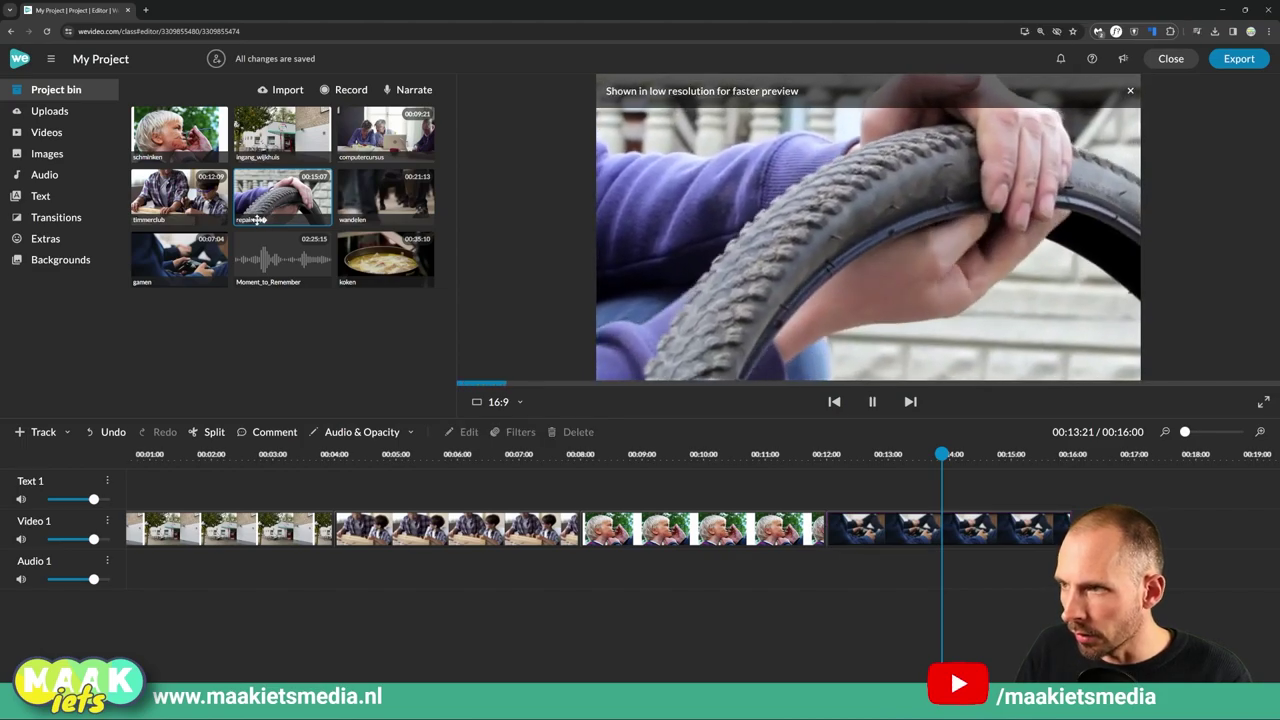
{"action": "left_click_drag", "start_coordinate": [265, 238], "coordinate": [373, 497]}
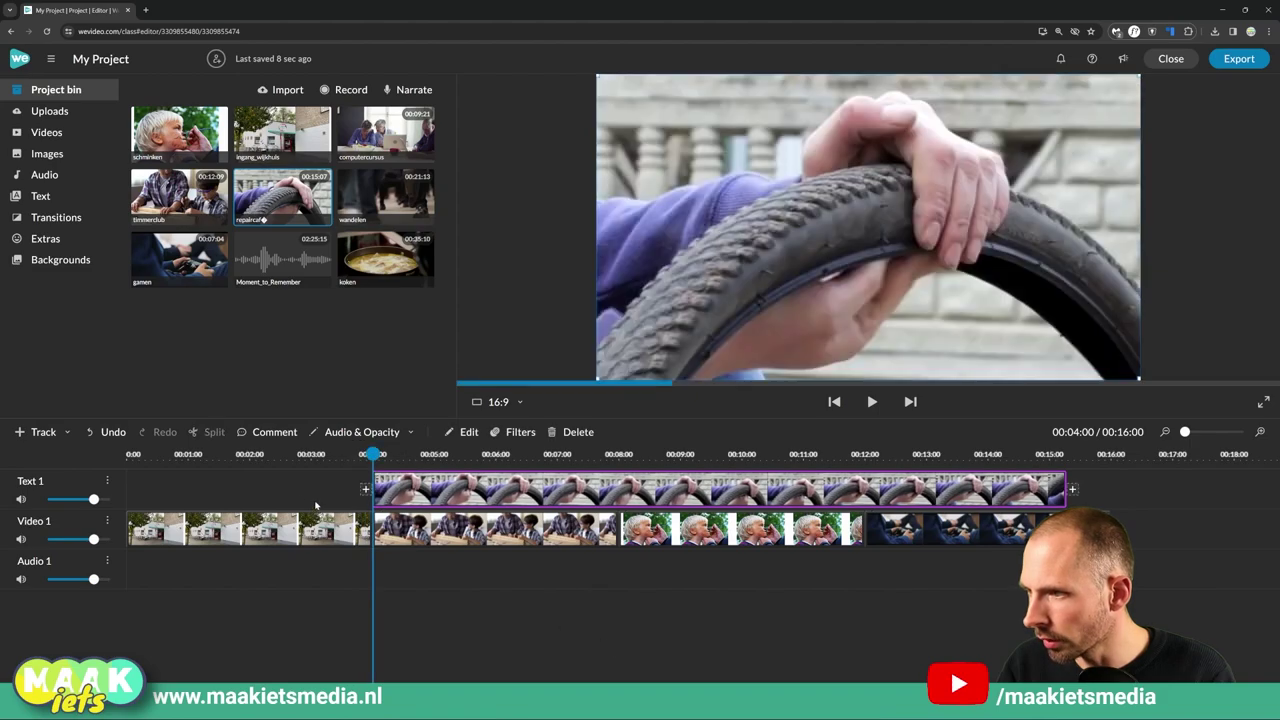
{"action": "left_click_drag", "start_coordinate": [612, 495], "coordinate": [367, 495]}
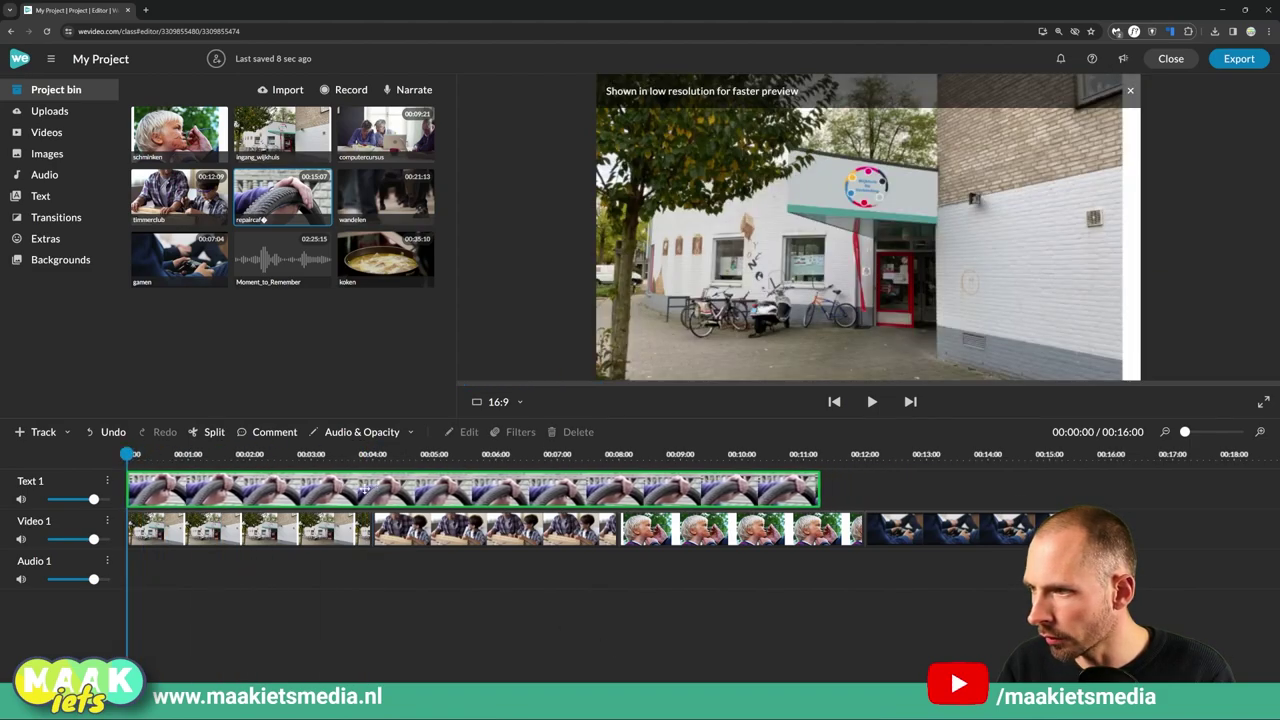
Step: Shorten the repaircafé clip to 4 seconds and move it to Video 1 directly after the gamen clip
{"action": "left_click_drag", "start_coordinate": [818, 498], "coordinate": [374, 497]}
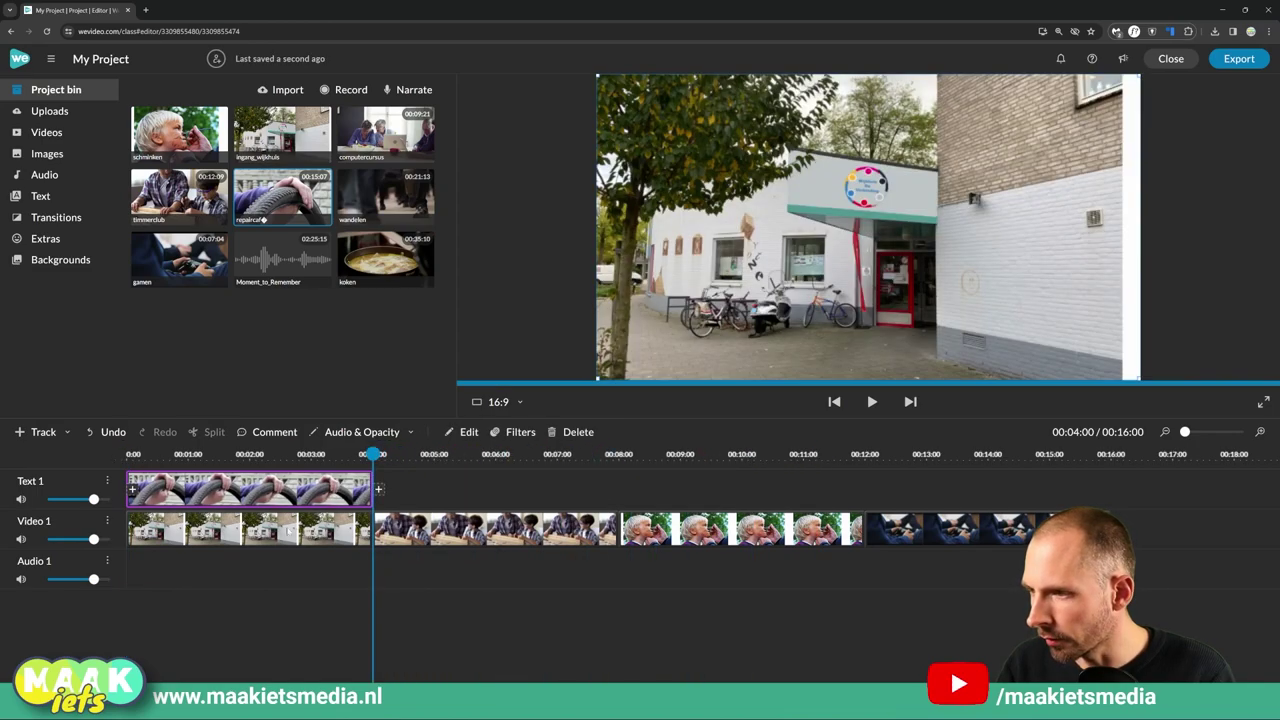
{"action": "left_click", "coordinate": [284, 534]}
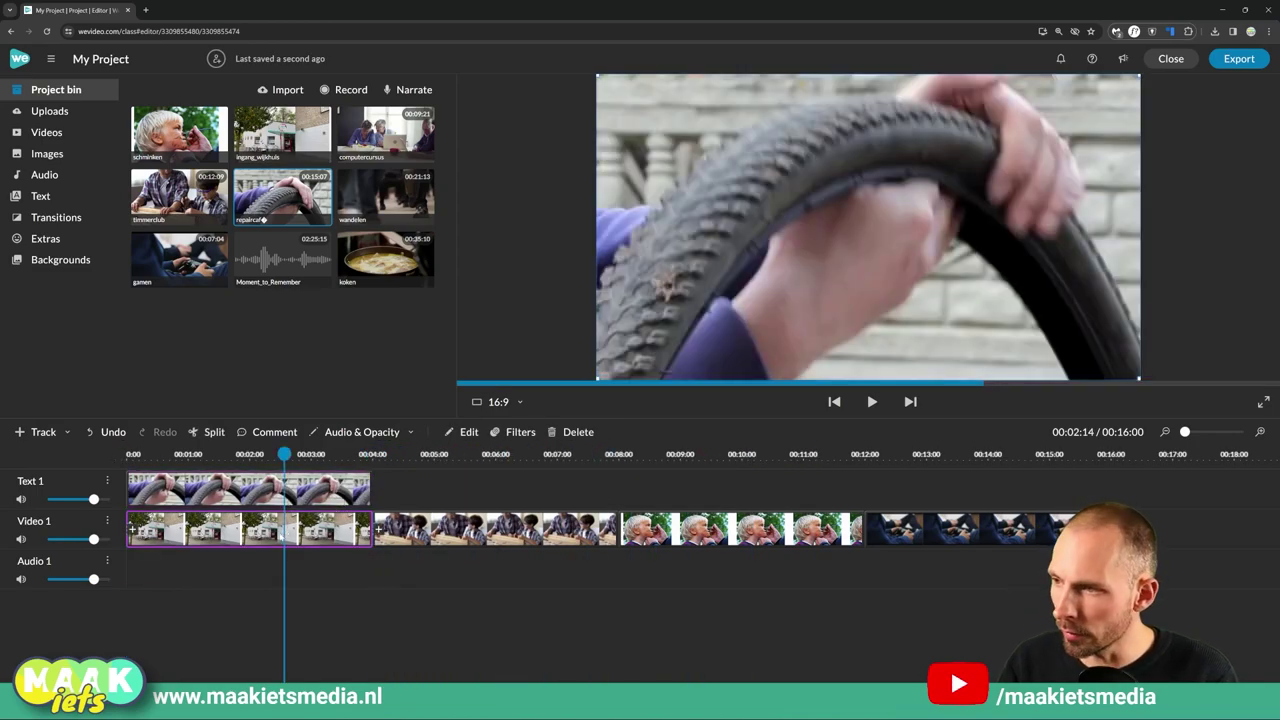
{"action": "left_click", "coordinate": [245, 490]}
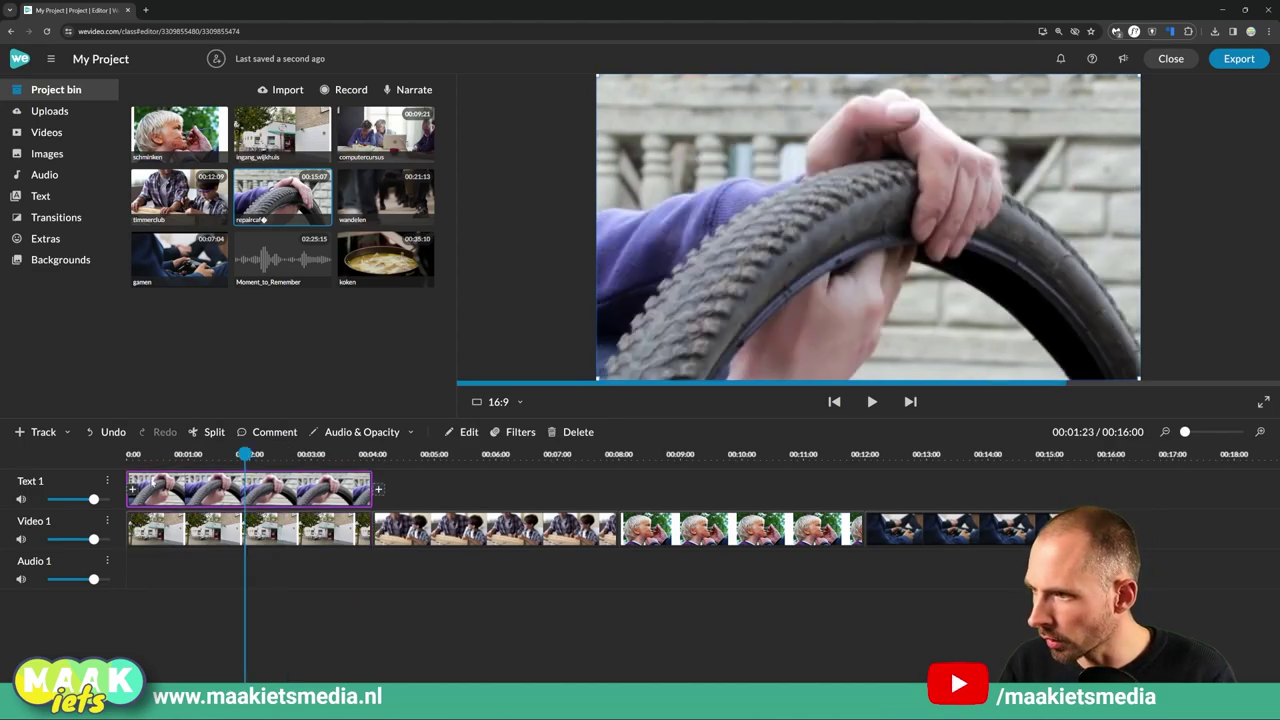
{"action": "left_click_drag", "start_coordinate": [208, 489], "coordinate": [1174, 551]}
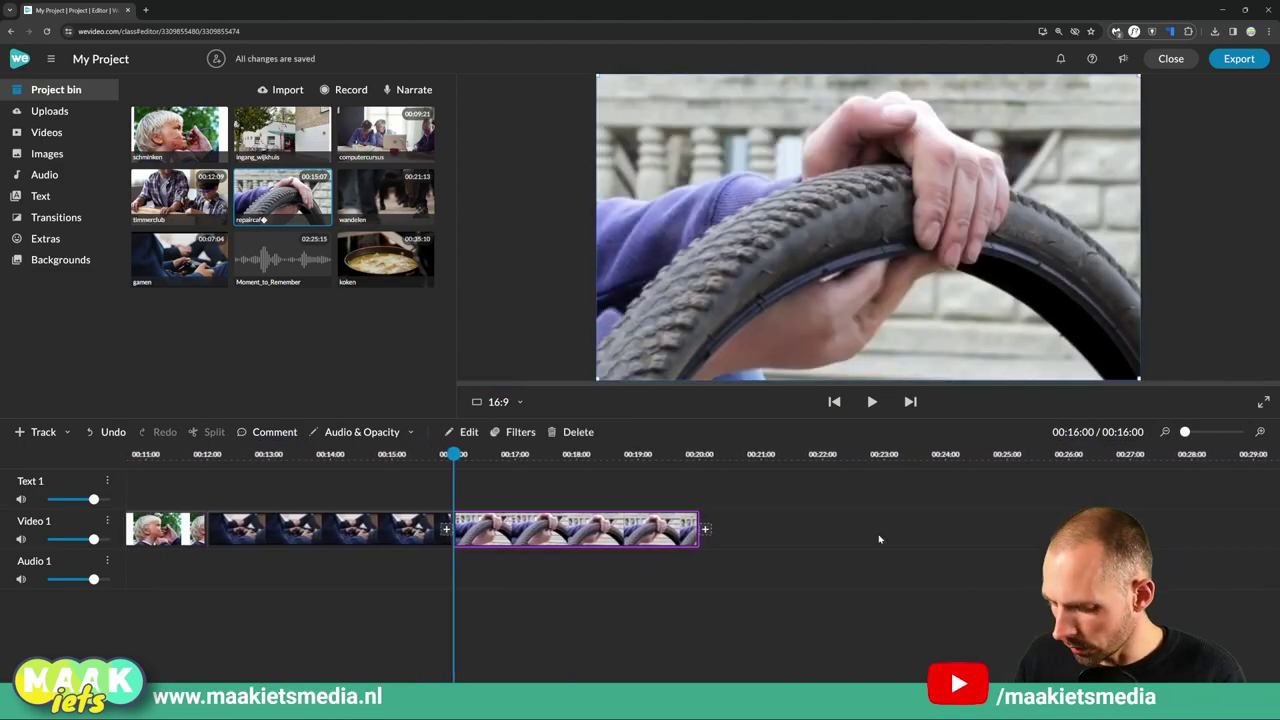
Step: Check the sixth item in the exam PDF's schedule and place the computercursus clip on the Text 1 track
{"action": "key", "text": "alt+Tab"}
{"action": "key", "text": "alt+Tab"}
{"action": "key", "text": "alt+Tab"}
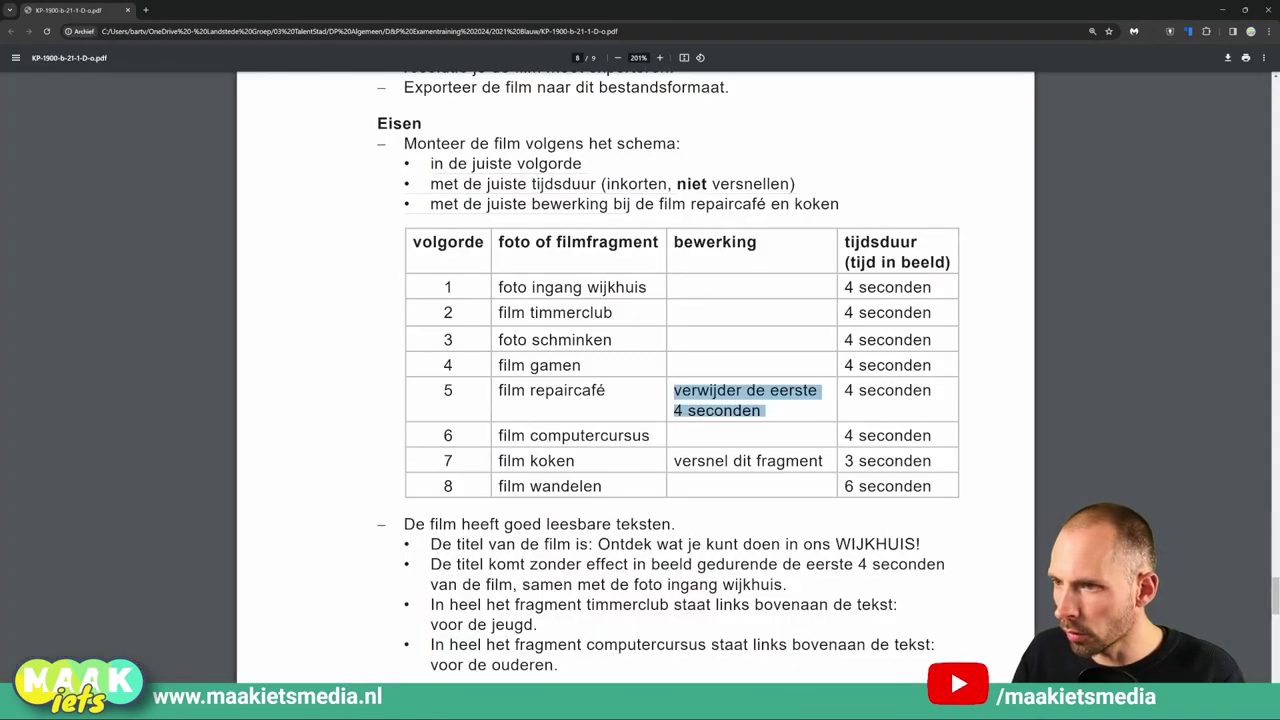
{"action": "left_click", "coordinate": [748, 412]}
{"action": "left_click_drag", "start_coordinate": [498, 436], "coordinate": [922, 437]}
{"action": "key", "text": "alt+Tab"}
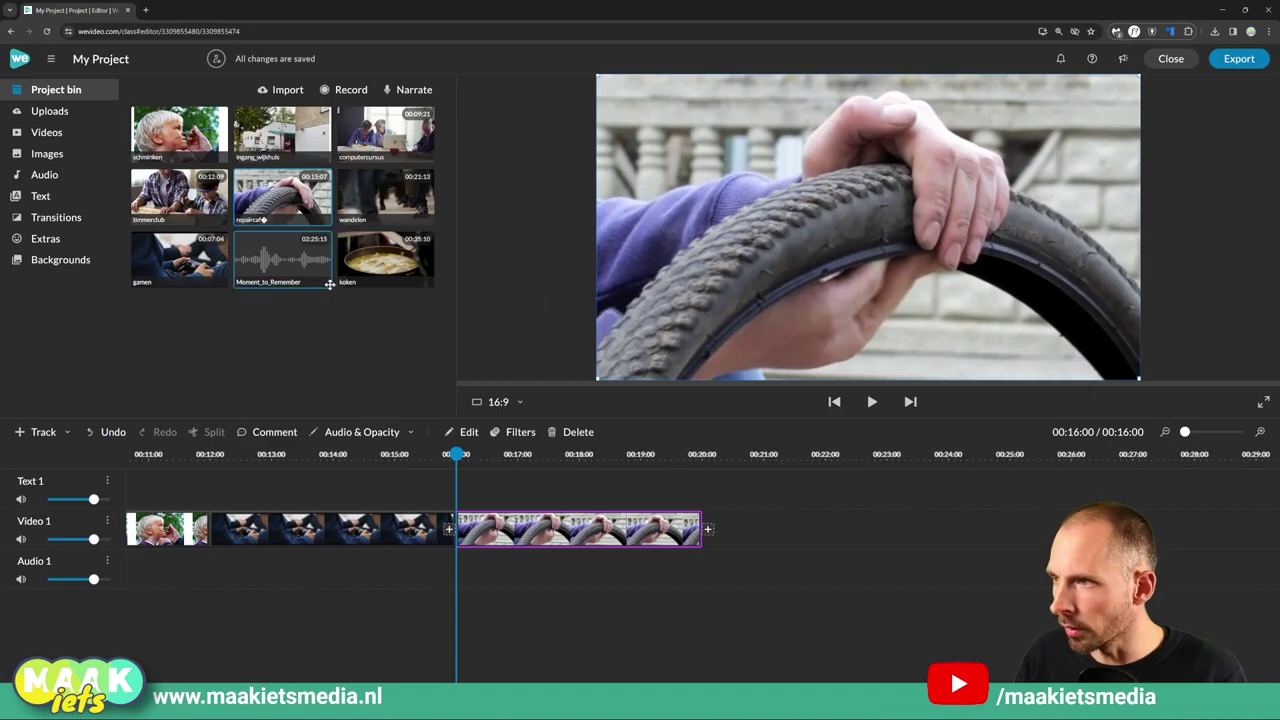
{"action": "left_click_drag", "start_coordinate": [385, 135], "coordinate": [700, 489]}
Step: Trim the computercursus clip to 4 seconds and move it to Video 1 directly after the repaircafé clip
{"action": "left_click_drag", "start_coordinate": [1059, 505], "coordinate": [867, 498]}
{"action": "left_click_drag", "start_coordinate": [777, 492], "coordinate": [693, 492]}
{"action": "mouse_move", "coordinate": [478, 503]}
{"action": "left_mouse_down"}
{"action": "mouse_move", "coordinate": [520, 503]}
{"action": "mouse_move", "coordinate": [498, 503]}
{"action": "left_mouse_up"}
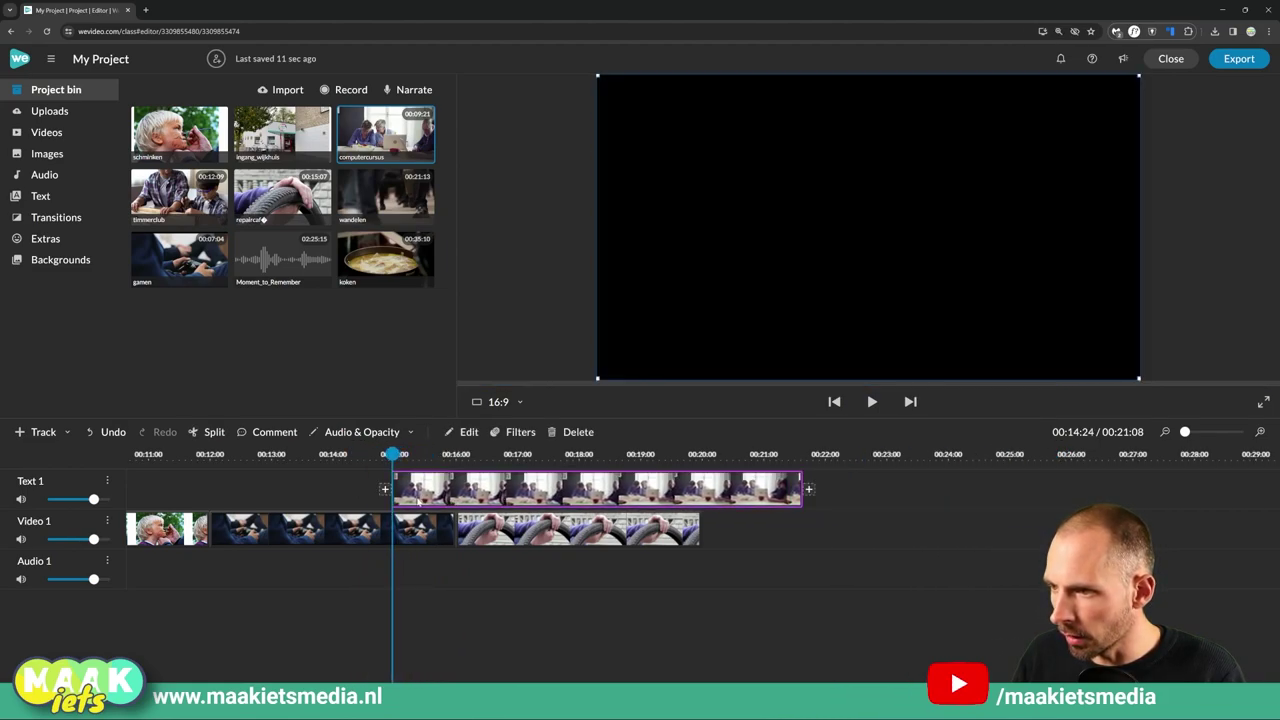
{"action": "left_click_drag", "start_coordinate": [396, 502], "coordinate": [459, 502]}
{"action": "left_click_drag", "start_coordinate": [800, 502], "coordinate": [700, 502]}
{"action": "left_click", "coordinate": [657, 531]}
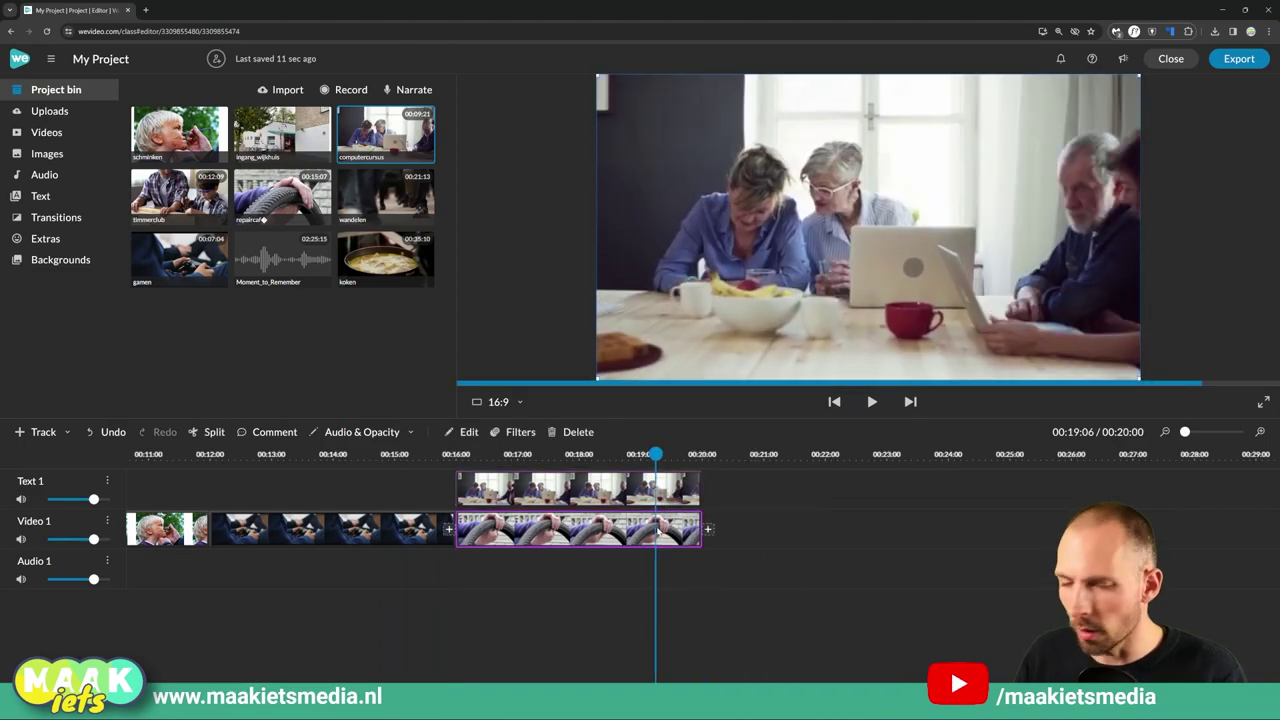
{"action": "left_click_drag", "start_coordinate": [554, 490], "coordinate": [762, 533]}
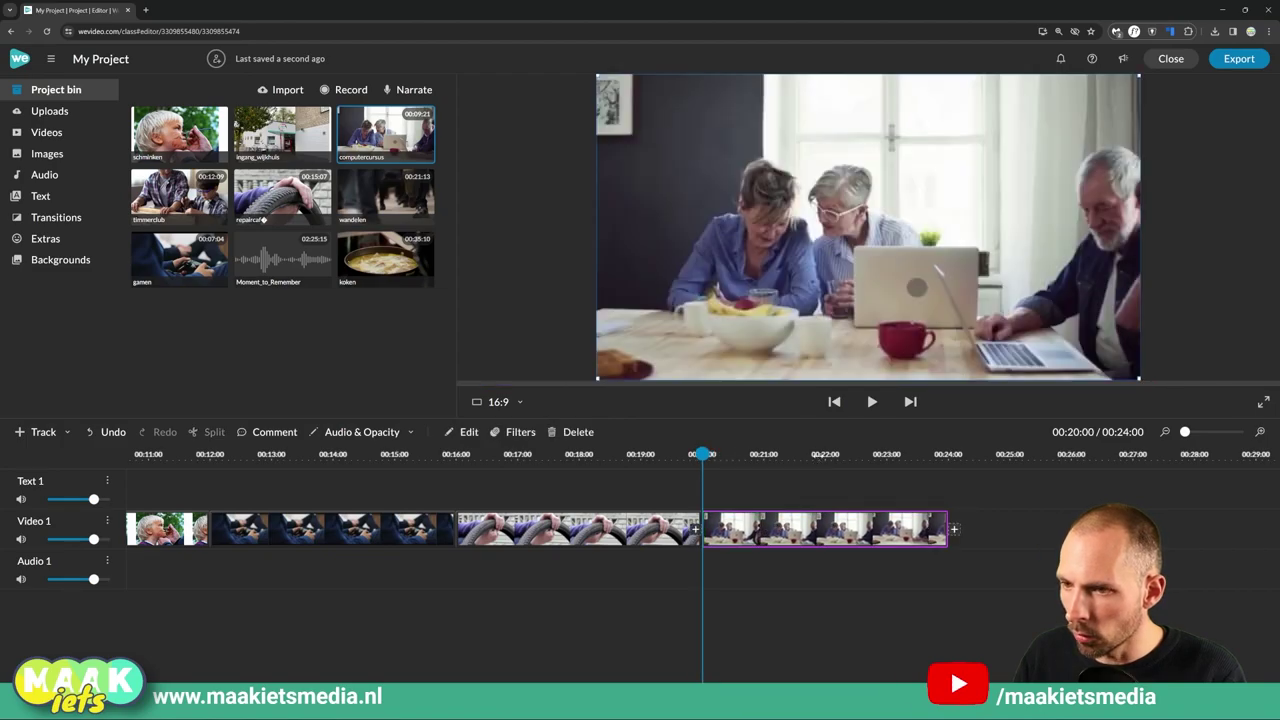
{"action": "left_click", "coordinate": [826, 458]}
Step: Examine the koken row in the exam PDF's schedule and compare its speed instruction with the general rule on clip durations
{"action": "key", "text": "alt+Tab"}
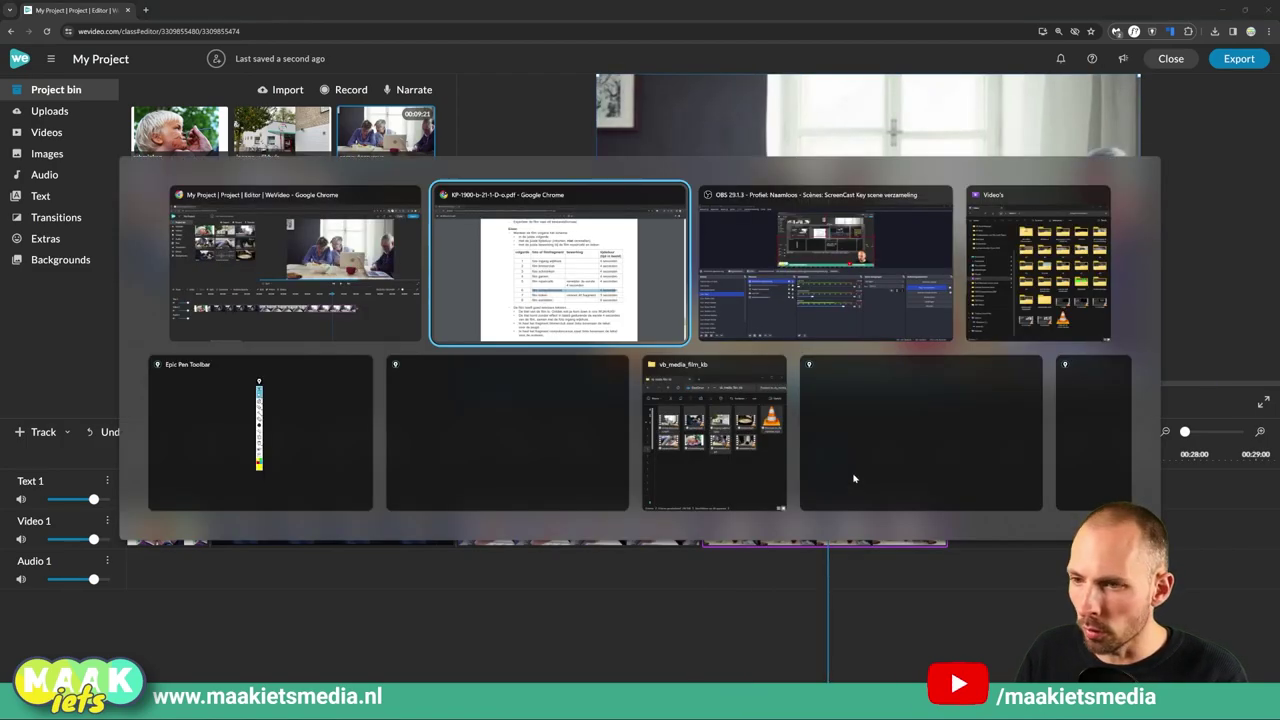
{"action": "left_click_drag", "start_coordinate": [498, 462], "coordinate": [817, 465]}
{"action": "left_click", "coordinate": [817, 466]}
{"action": "left_click_drag", "start_coordinate": [674, 461], "coordinate": [816, 462]}
{"action": "scroll", "coordinate": [640, 400], "scroll_direction": "up", "scroll_amount": 1}
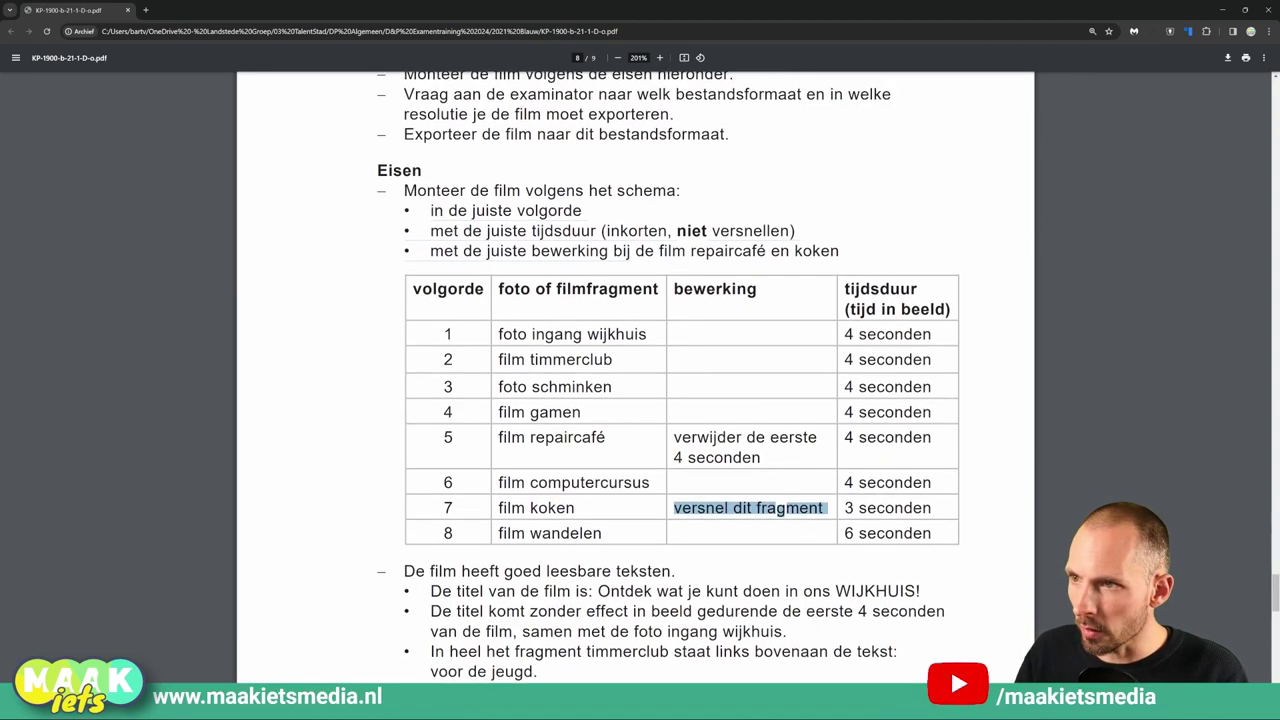
{"action": "left_click_drag", "start_coordinate": [602, 184], "coordinate": [798, 184]}
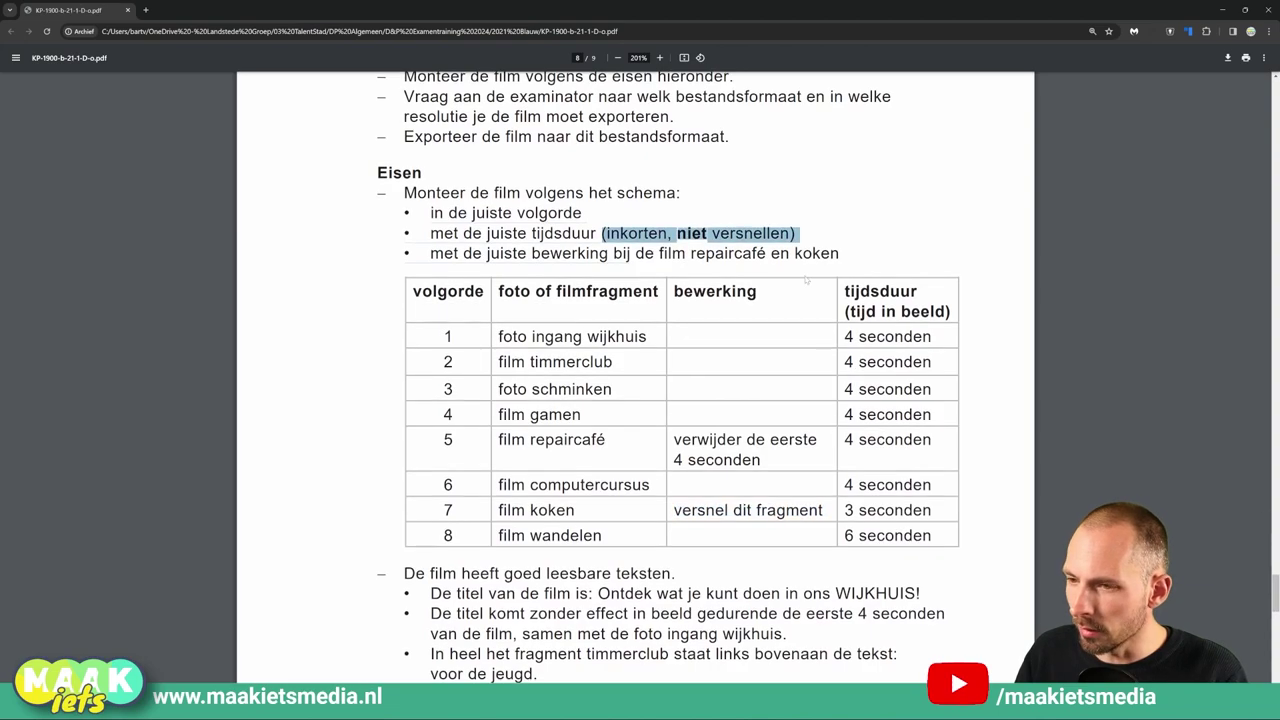
{"action": "scroll", "coordinate": [640, 400], "scroll_direction": "down", "scroll_amount": 1}
{"action": "left_click_drag", "start_coordinate": [674, 461], "coordinate": [818, 462]}
{"action": "key", "text": "alt+Tab"}
{"action": "key", "text": "alt+Tab"}
{"action": "left_click", "coordinate": [648, 333]}
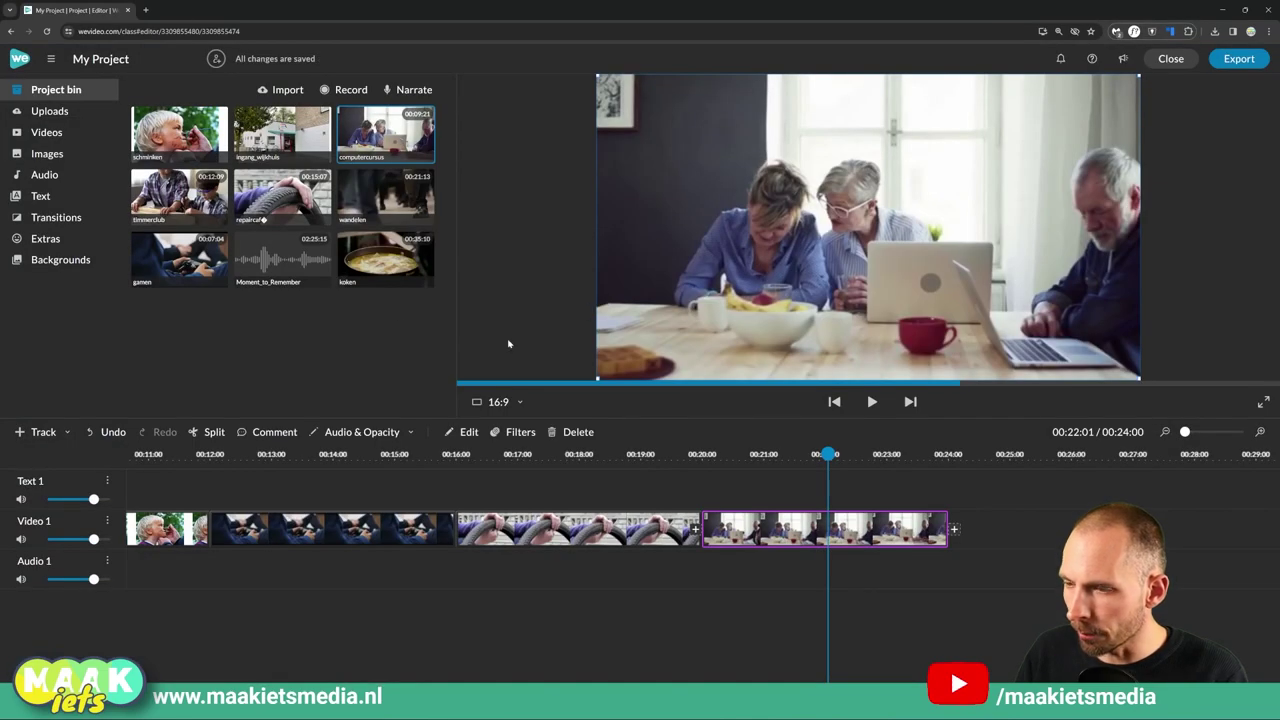
Step: Preview the koken clip and place it on Video 1 directly after the computercursus clip
{"action": "left_click", "coordinate": [373, 260]}
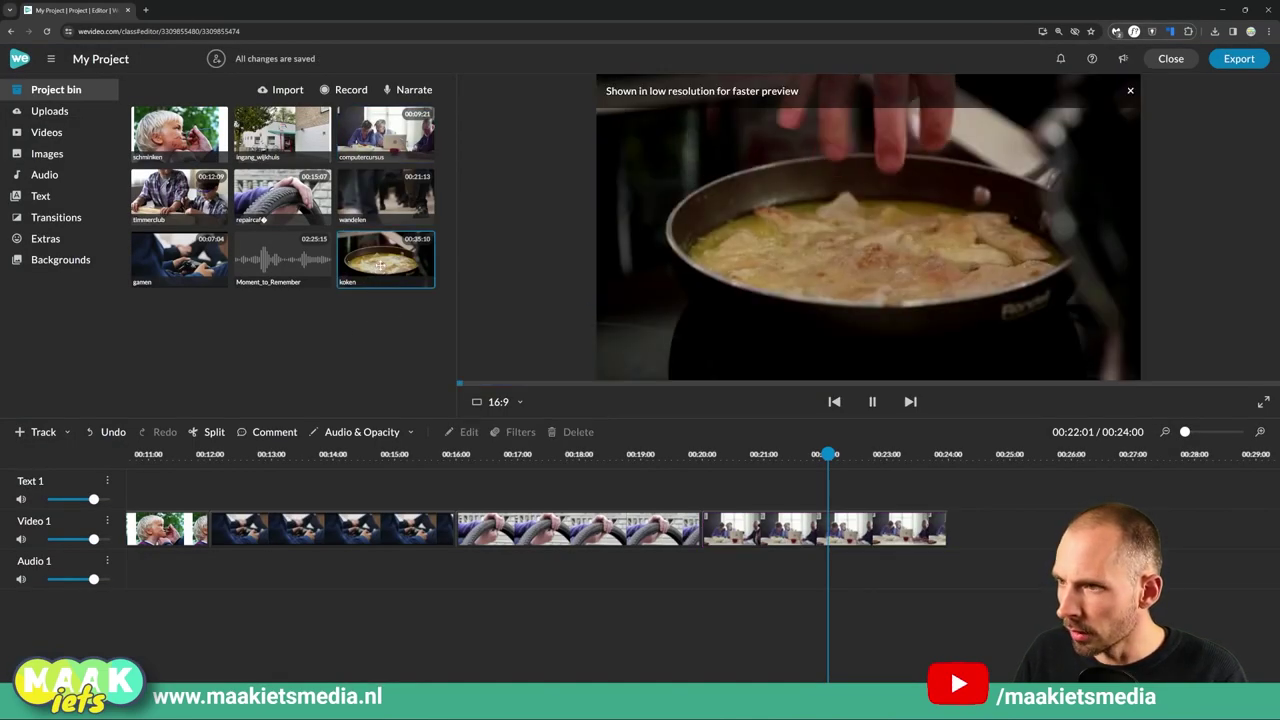
{"action": "left_click_drag", "start_coordinate": [373, 260], "coordinate": [1017, 540]}
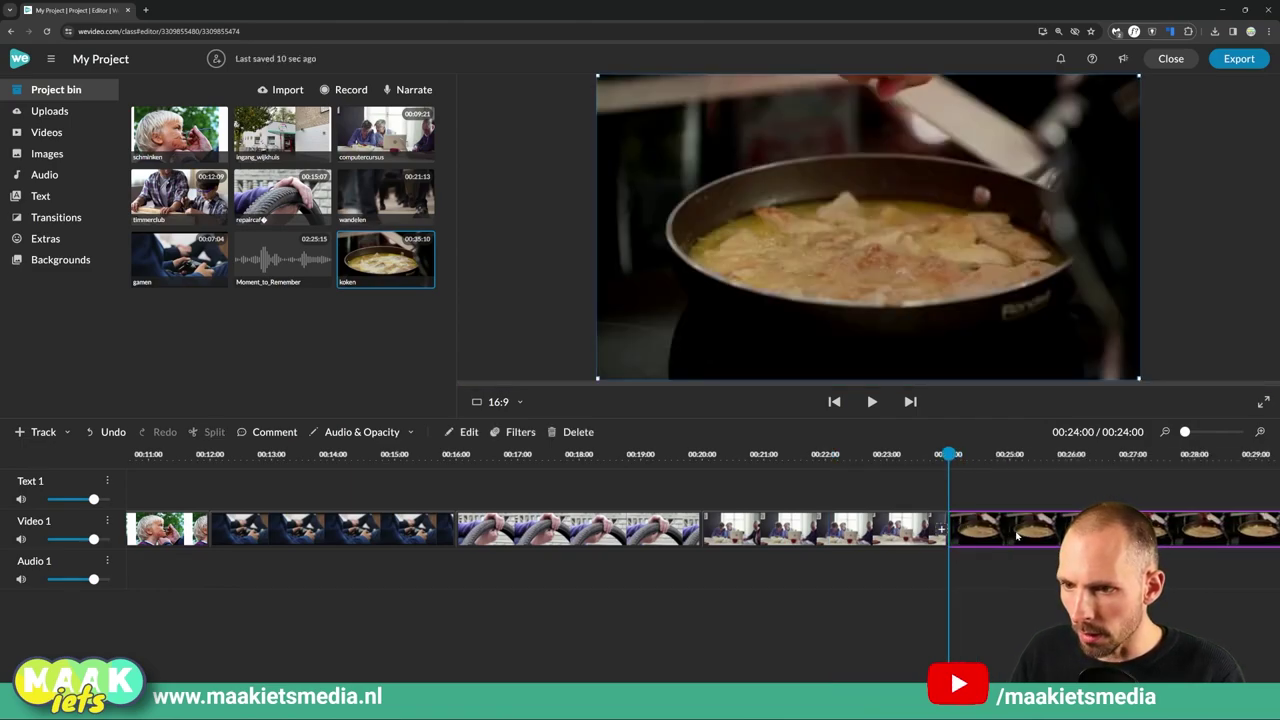
{"action": "scroll", "coordinate": [957, 567], "scroll_direction": "right", "scroll_amount": 10}
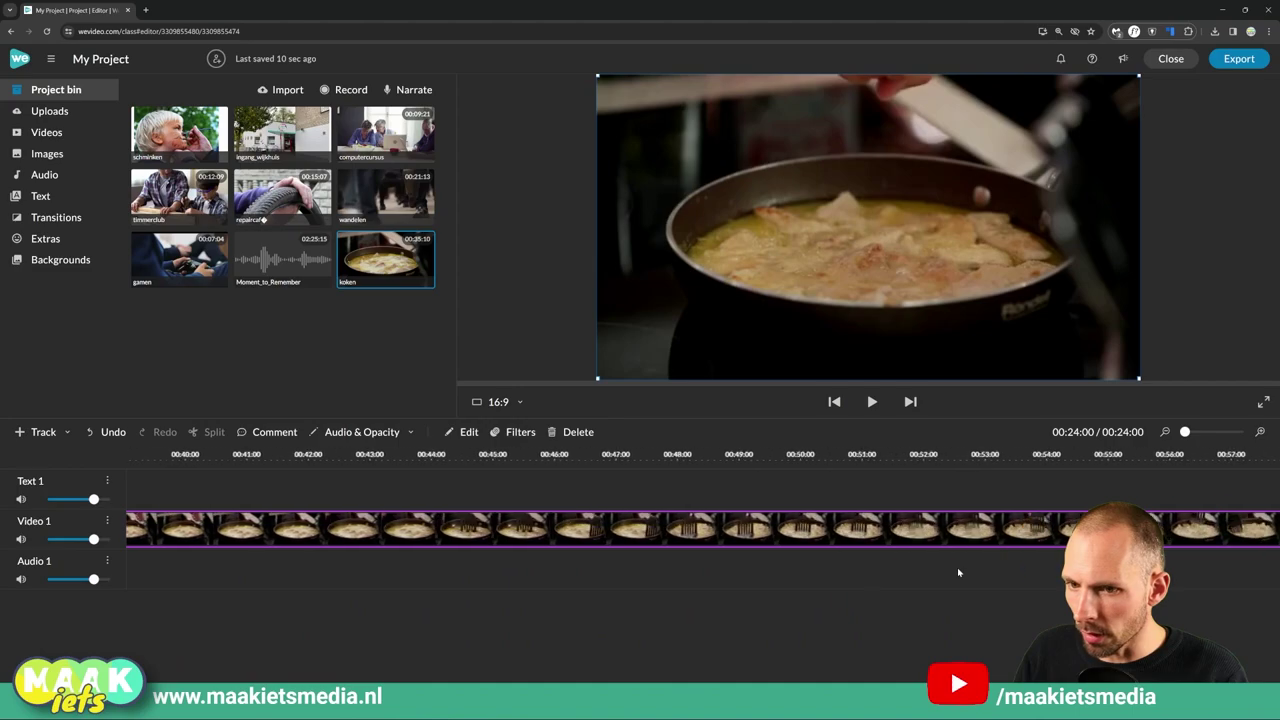
{"action": "scroll", "coordinate": [957, 573], "scroll_direction": "left", "scroll_amount": 5}
{"action": "left_click_drag", "start_coordinate": [1185, 432], "coordinate": [845, 542]}
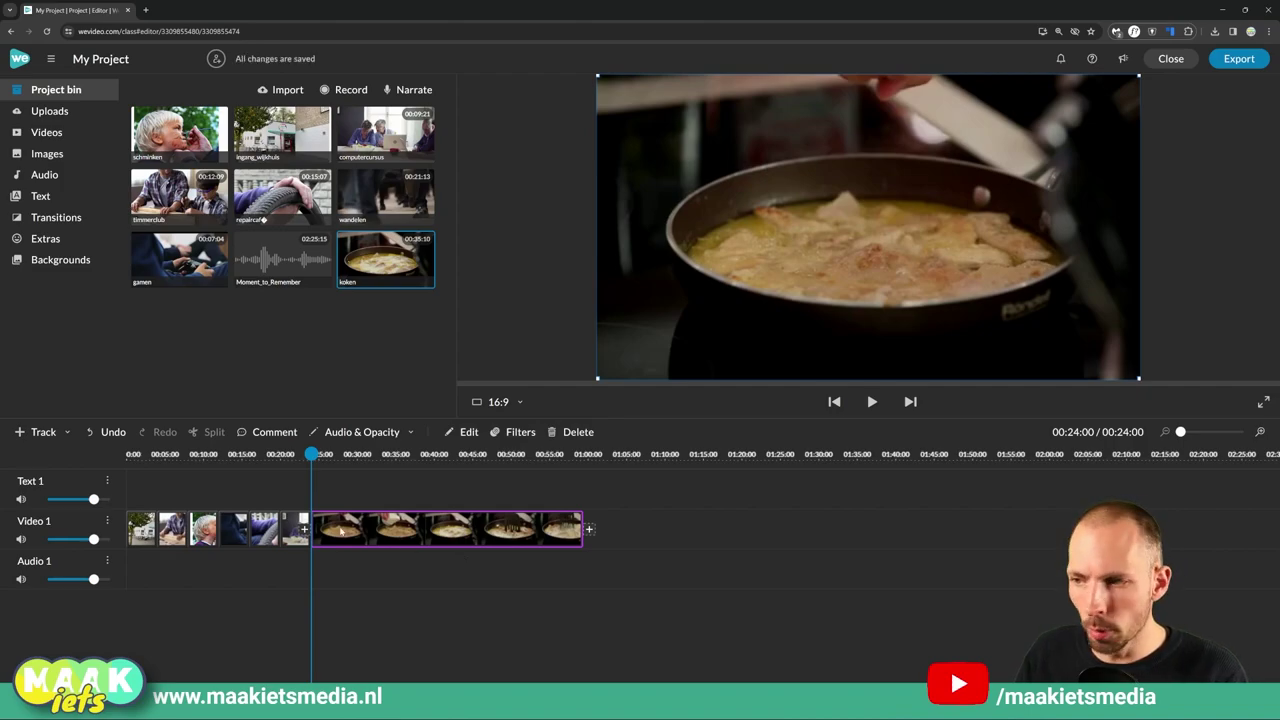
Step: Open the koken clip for editing, scale it to 1,11 and try the vertical flip, restoring its orientation
{"action": "double_click", "coordinate": [341, 531]}
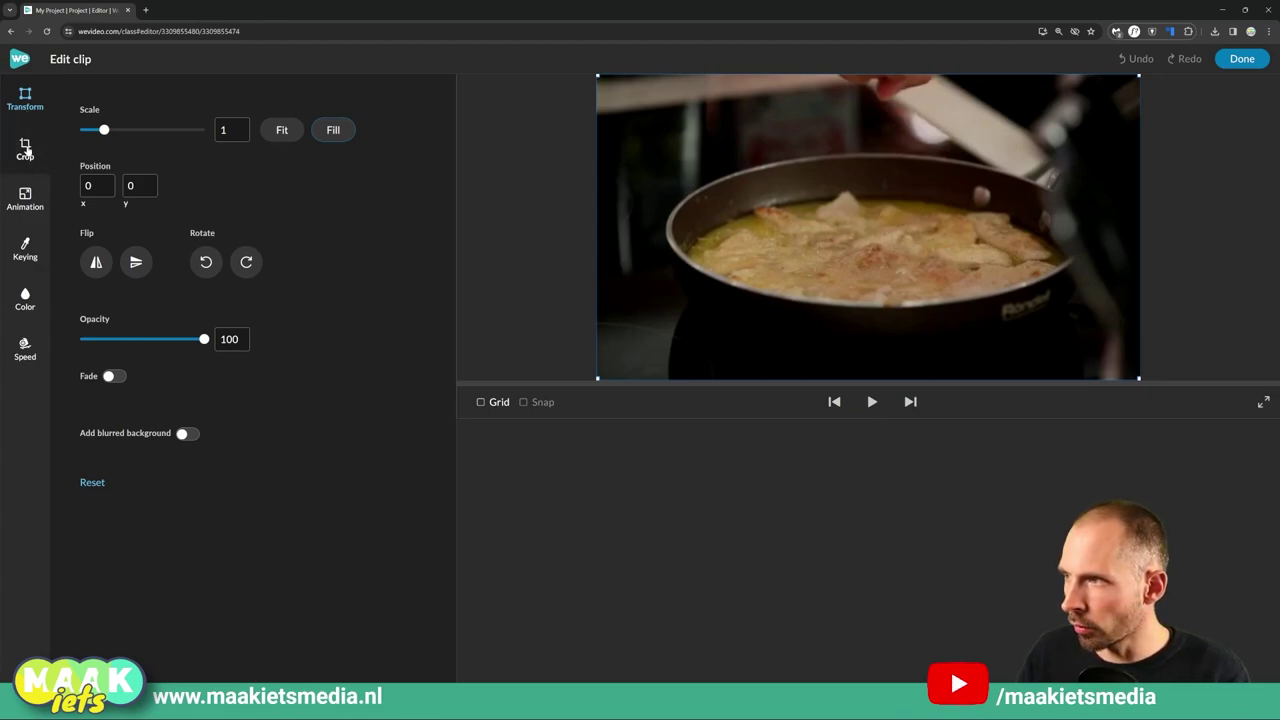
{"action": "left_click_drag", "start_coordinate": [105, 130], "coordinate": [107, 131]}
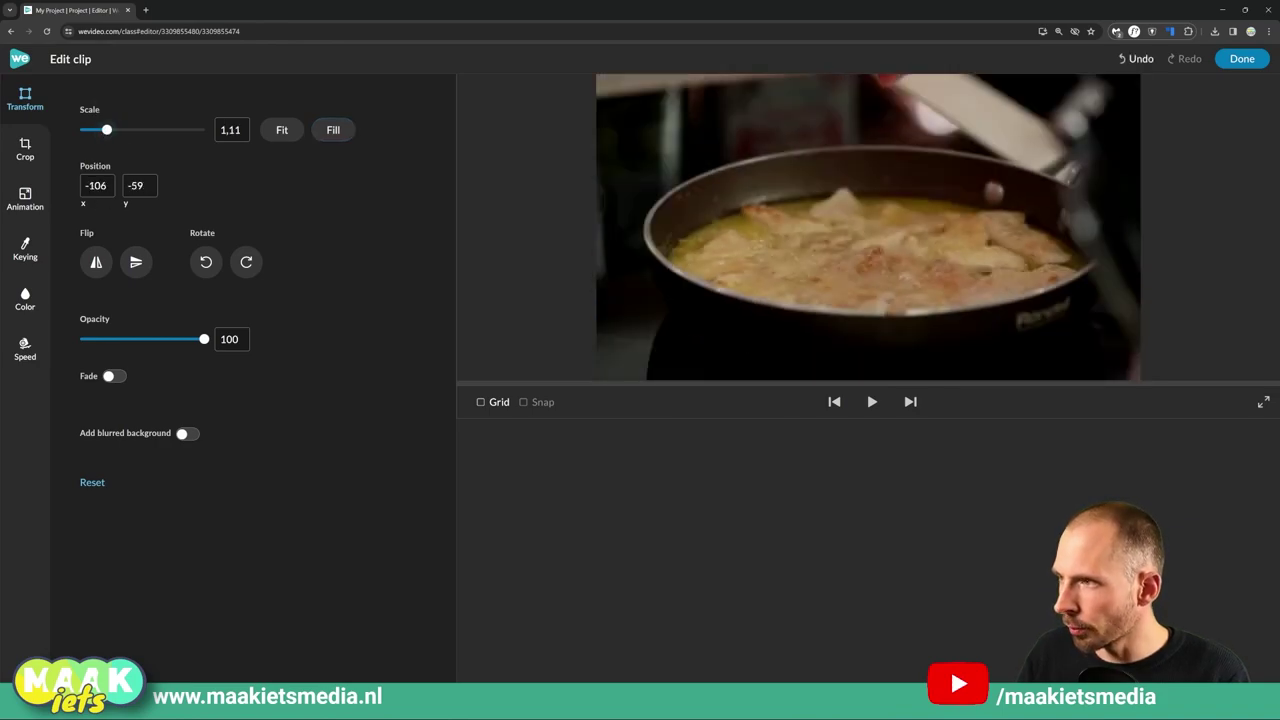
{"action": "left_click", "coordinate": [139, 264]}
{"action": "left_click", "coordinate": [139, 264]}
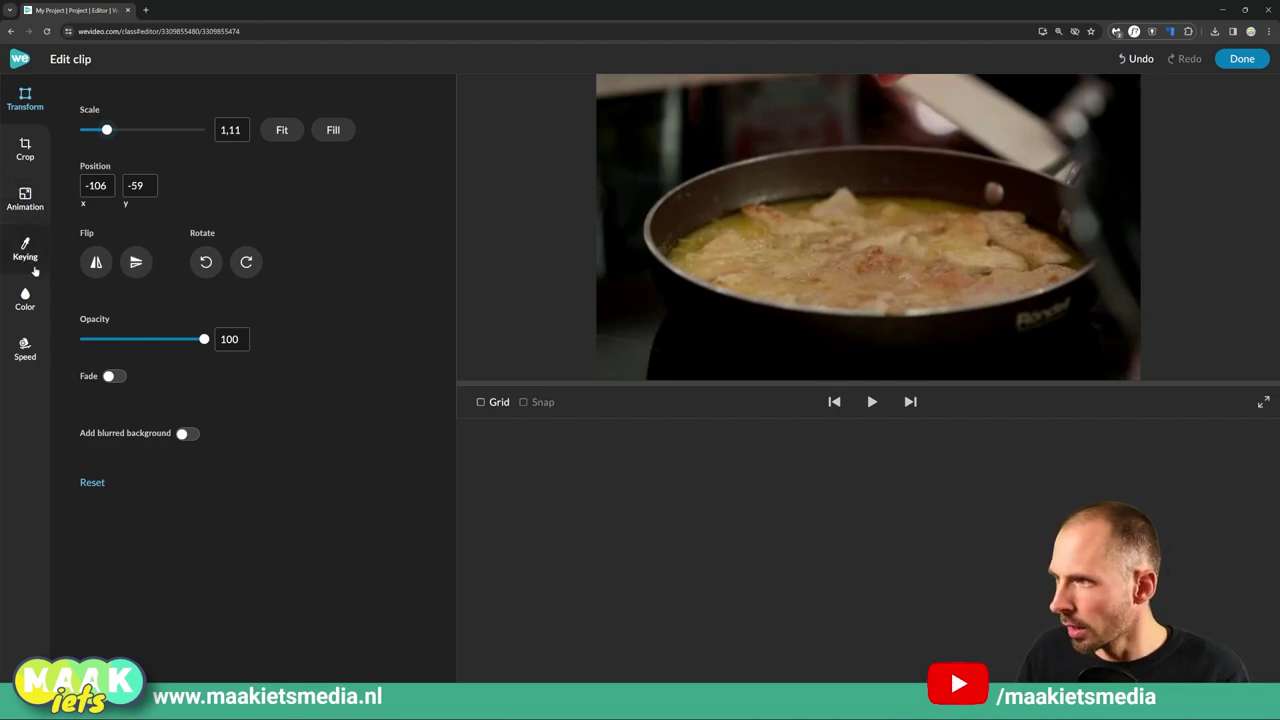
Step: Speed up the koken clip to 10x and finish editing it
{"action": "left_click", "coordinate": [30, 358]}
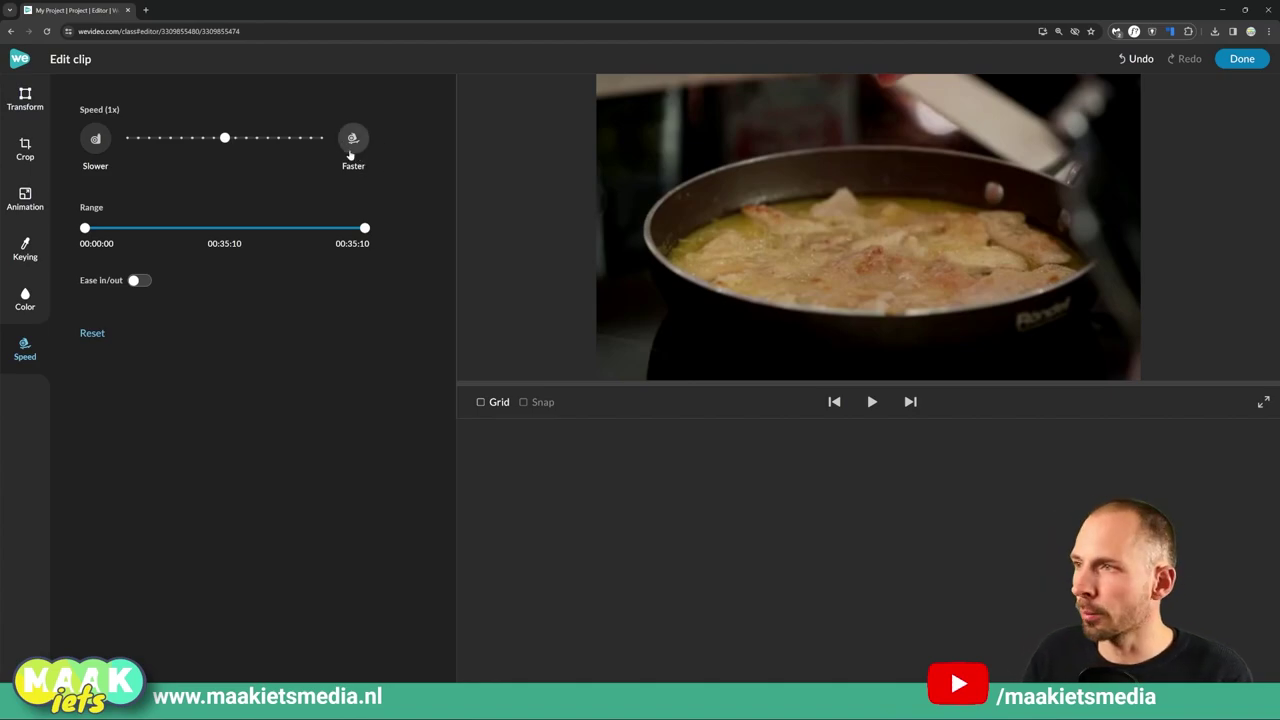
{"action": "left_click_drag", "start_coordinate": [225, 137], "coordinate": [394, 137]}
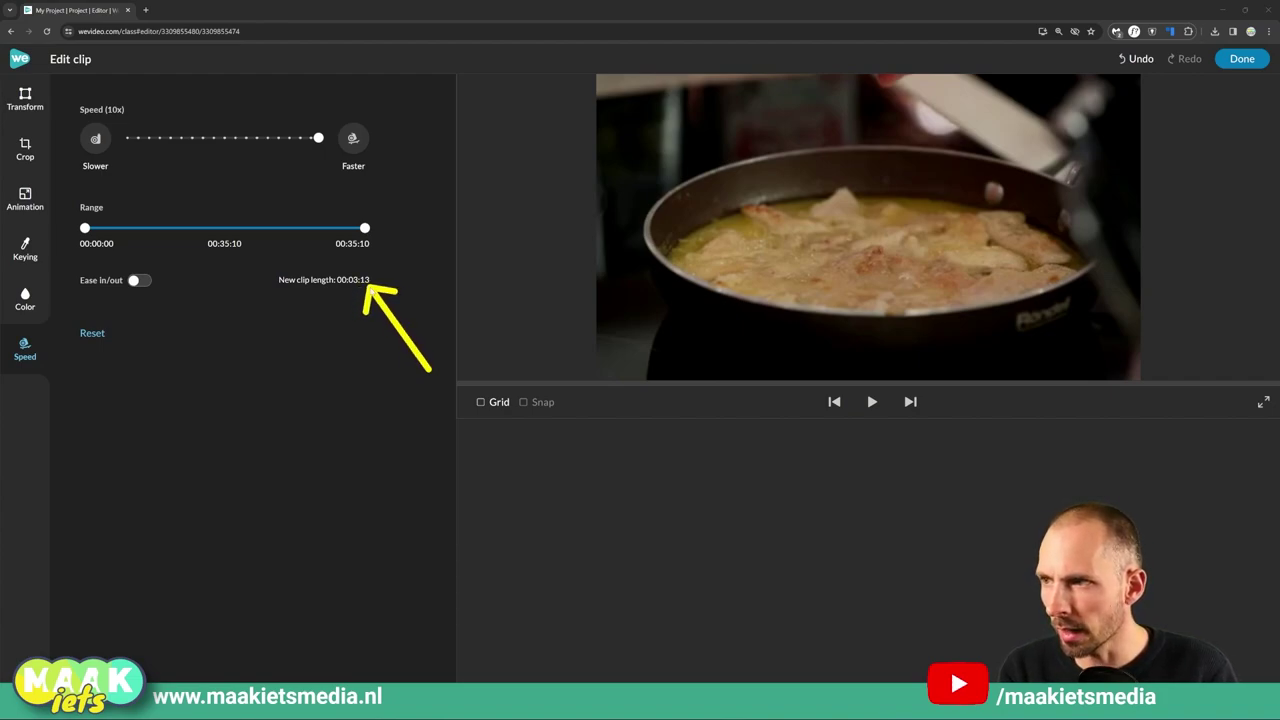
{"action": "left_click", "coordinate": [1240, 59]}
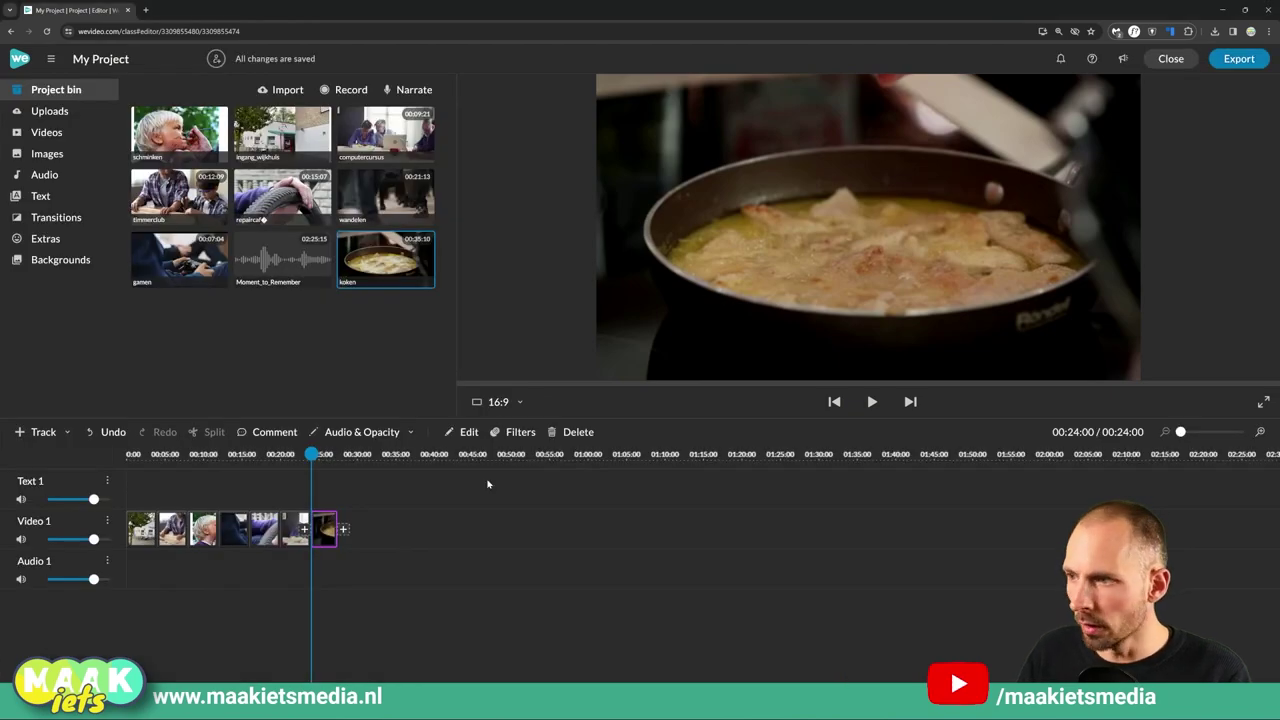
Step: Check the koken clip's required duration in the exam PDF's schedule
{"action": "left_click", "coordinate": [1260, 432]}
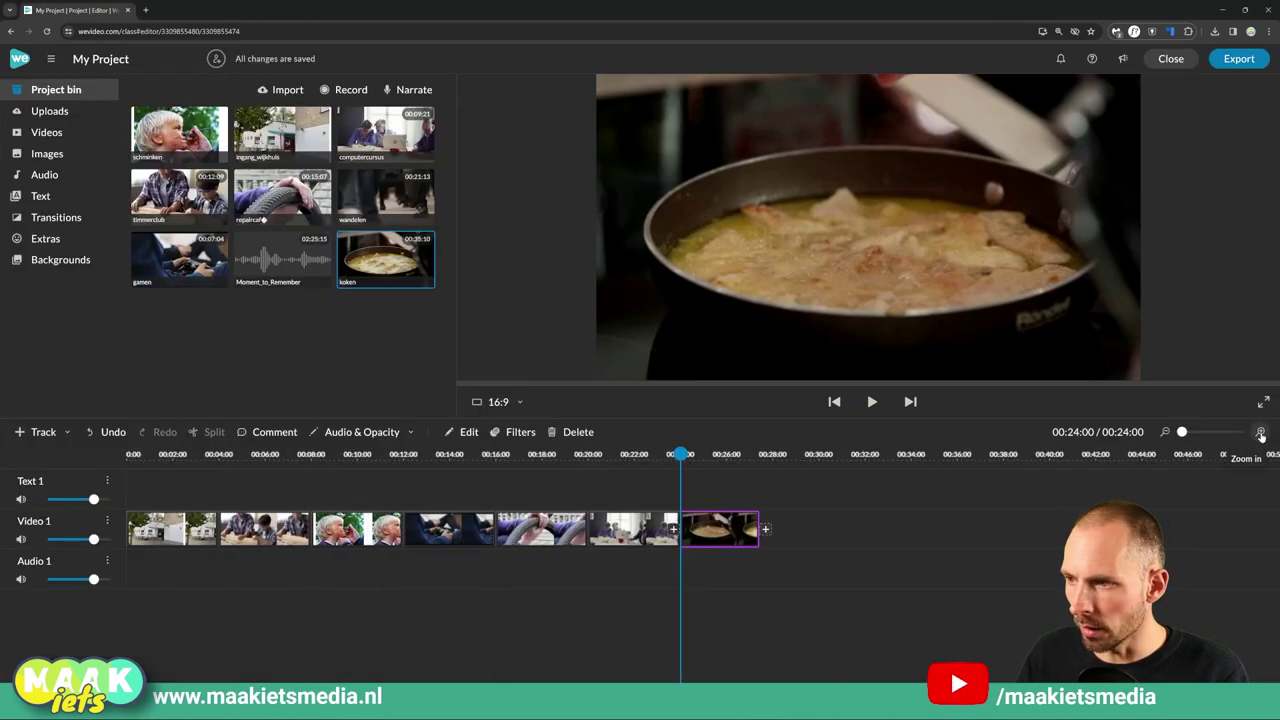
{"action": "key", "text": "alt+Tab"}
{"action": "key", "text": "alt+Tab"}
{"action": "key", "text": "alt+Tab"}
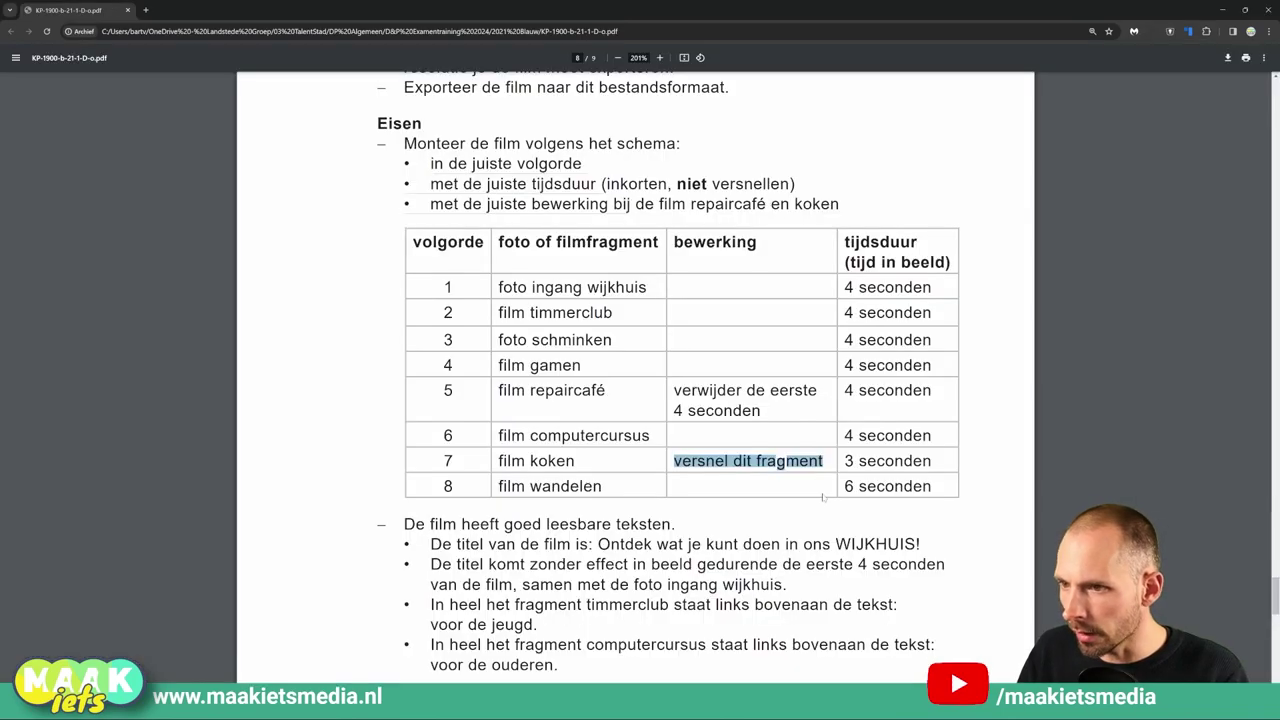
{"action": "left_click_drag", "start_coordinate": [845, 461], "coordinate": [922, 461]}
{"action": "key", "text": "alt+Tab"}
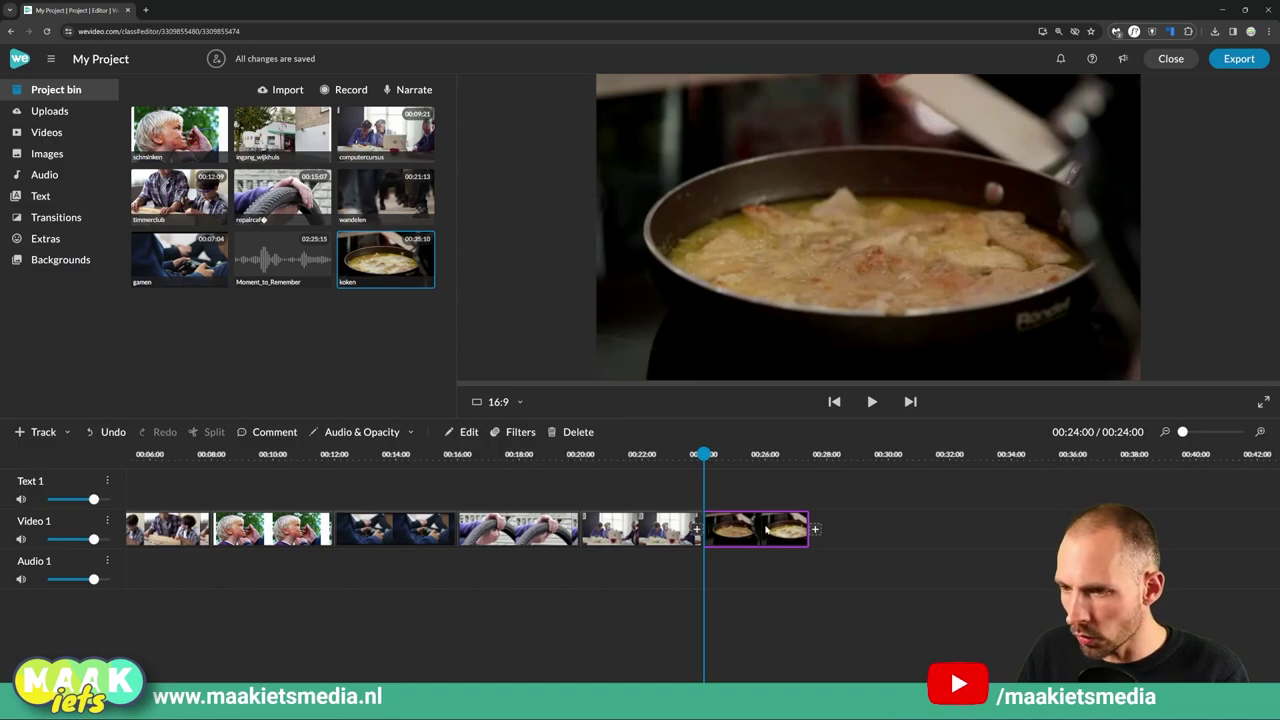
Step: Preview the sped-up koken clip on the timeline and trim its end so it lasts 3 seconds
{"action": "left_click_drag", "start_coordinate": [704, 455], "coordinate": [751, 455]}
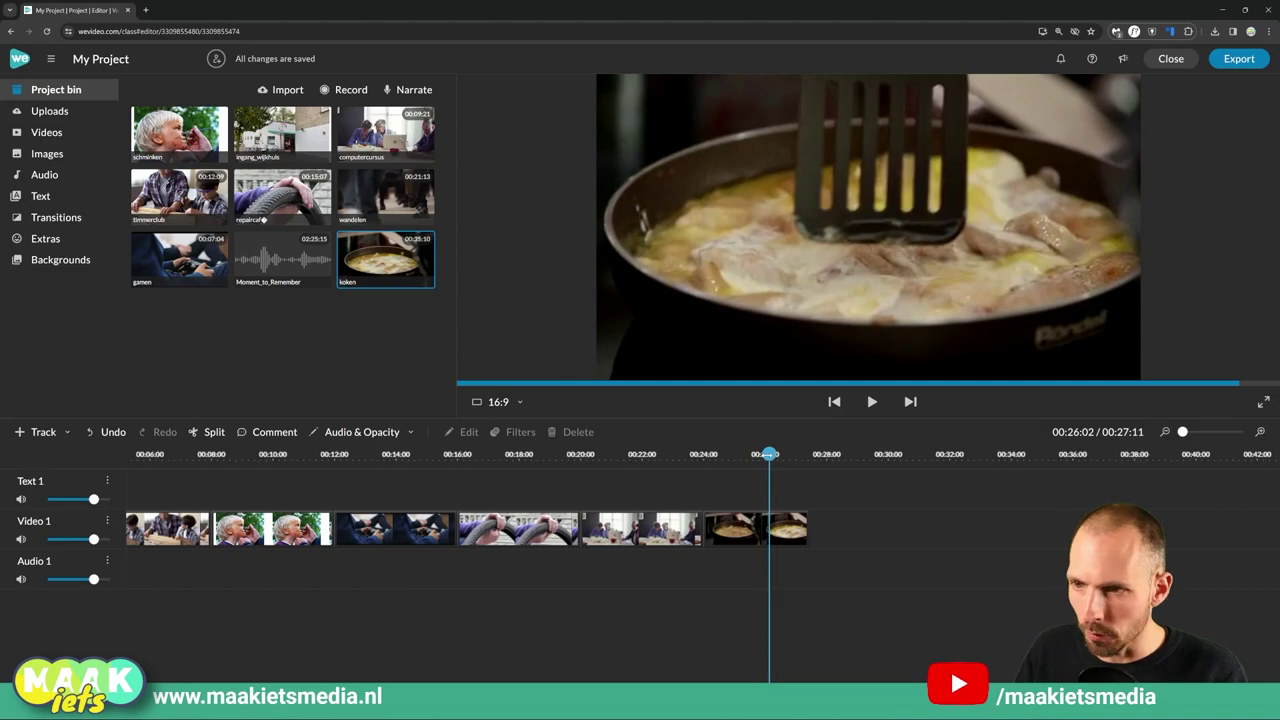
{"action": "left_click", "coordinate": [762, 525]}
{"action": "left_click", "coordinate": [707, 456]}
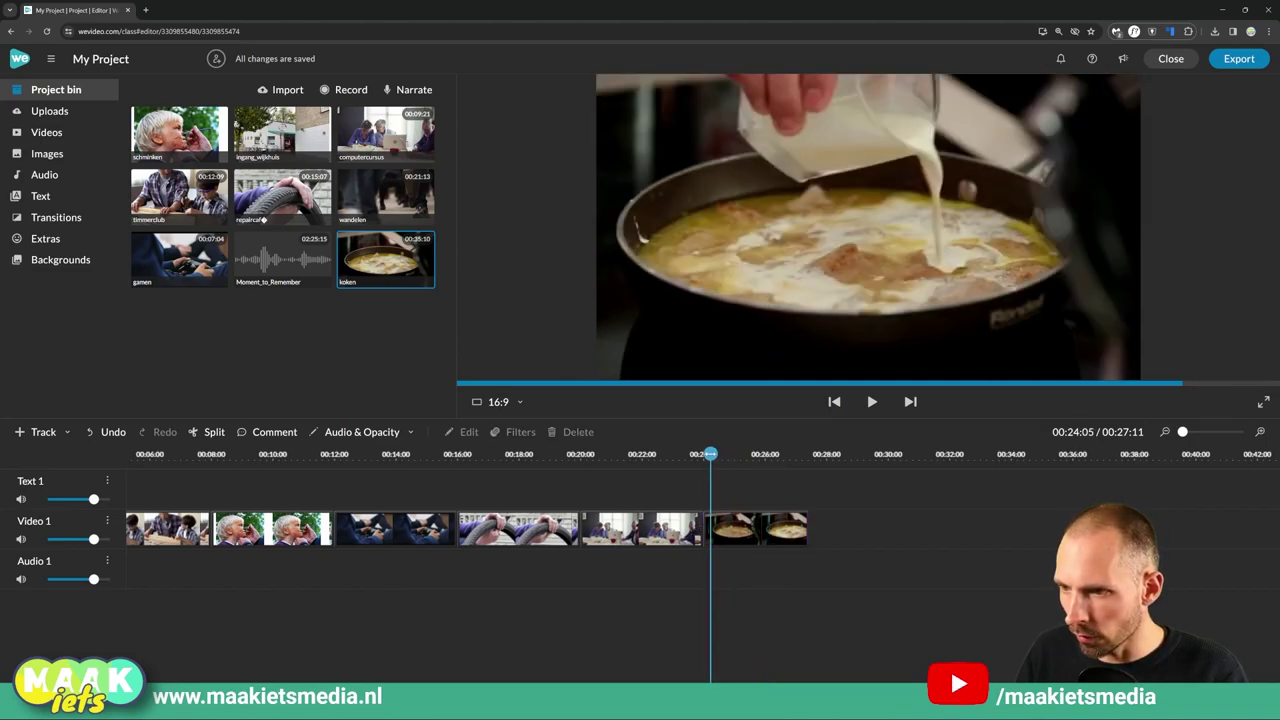
{"action": "left_click", "coordinate": [706, 455]}
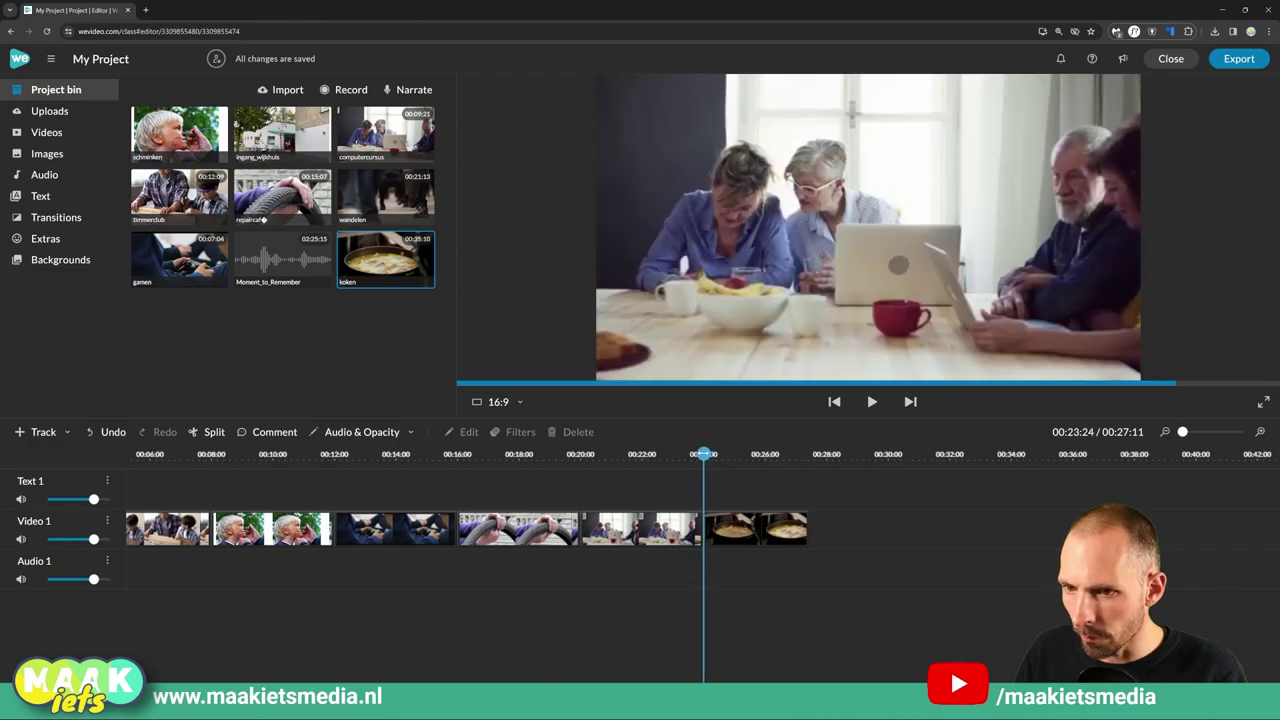
{"action": "left_click_drag", "start_coordinate": [704, 454], "coordinate": [711, 454]}
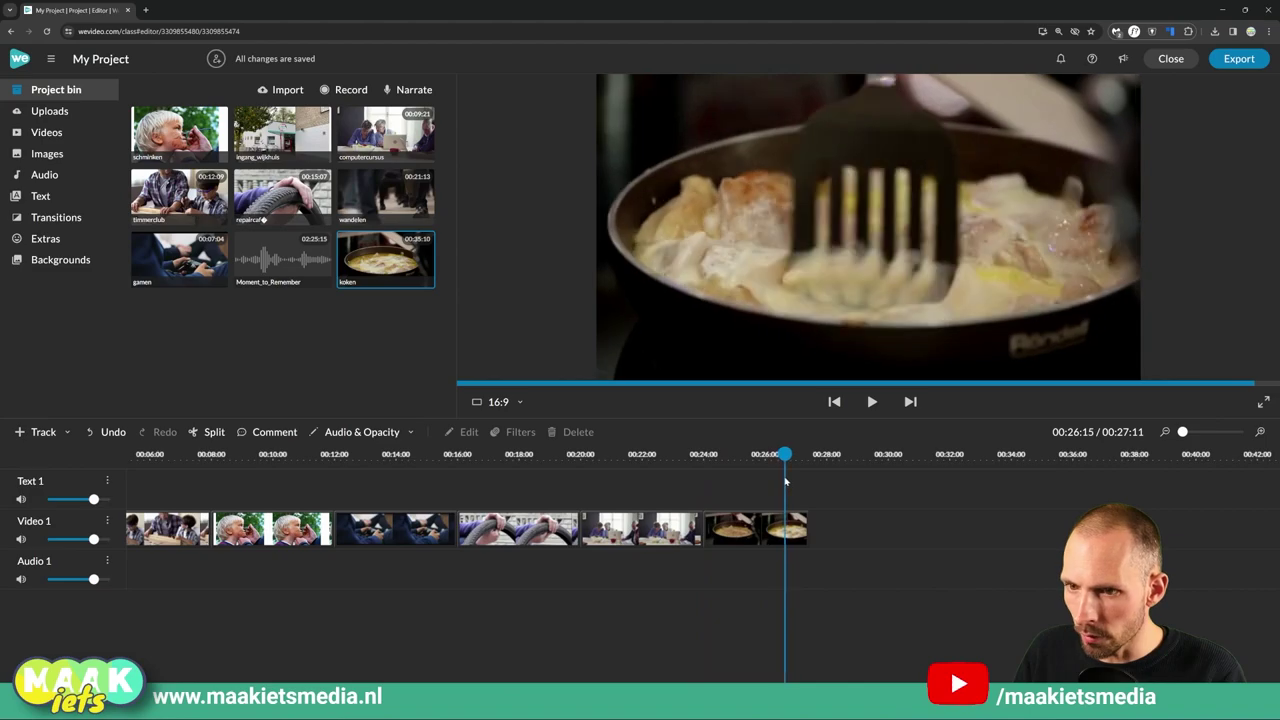
{"action": "left_click", "coordinate": [800, 535]}
{"action": "left_click_drag", "start_coordinate": [806, 537], "coordinate": [791, 539]}
{"action": "left_click_drag", "start_coordinate": [798, 455], "coordinate": [716, 456]}
{"action": "key", "text": "space"}
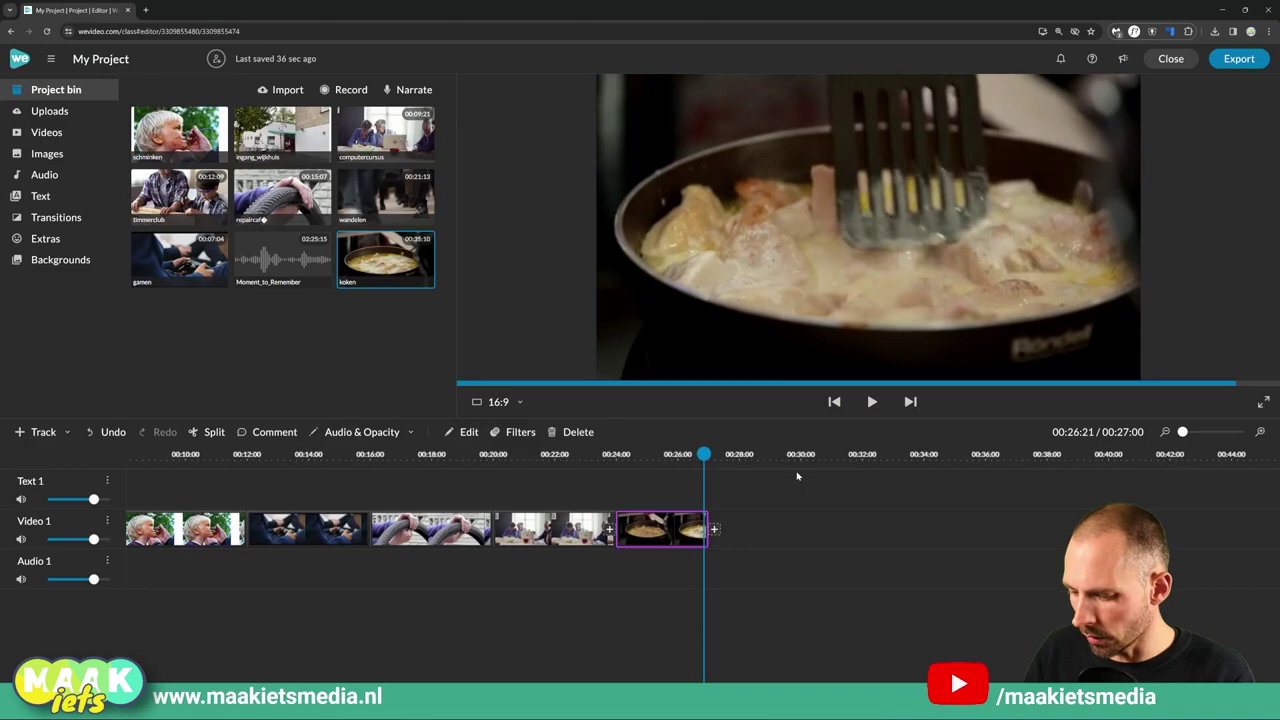
Step: Look up the wandelen duration in the exam PDF and place the wandelen clip on Video 1 directly after the koken clip
{"action": "key", "text": "alt+Tab"}
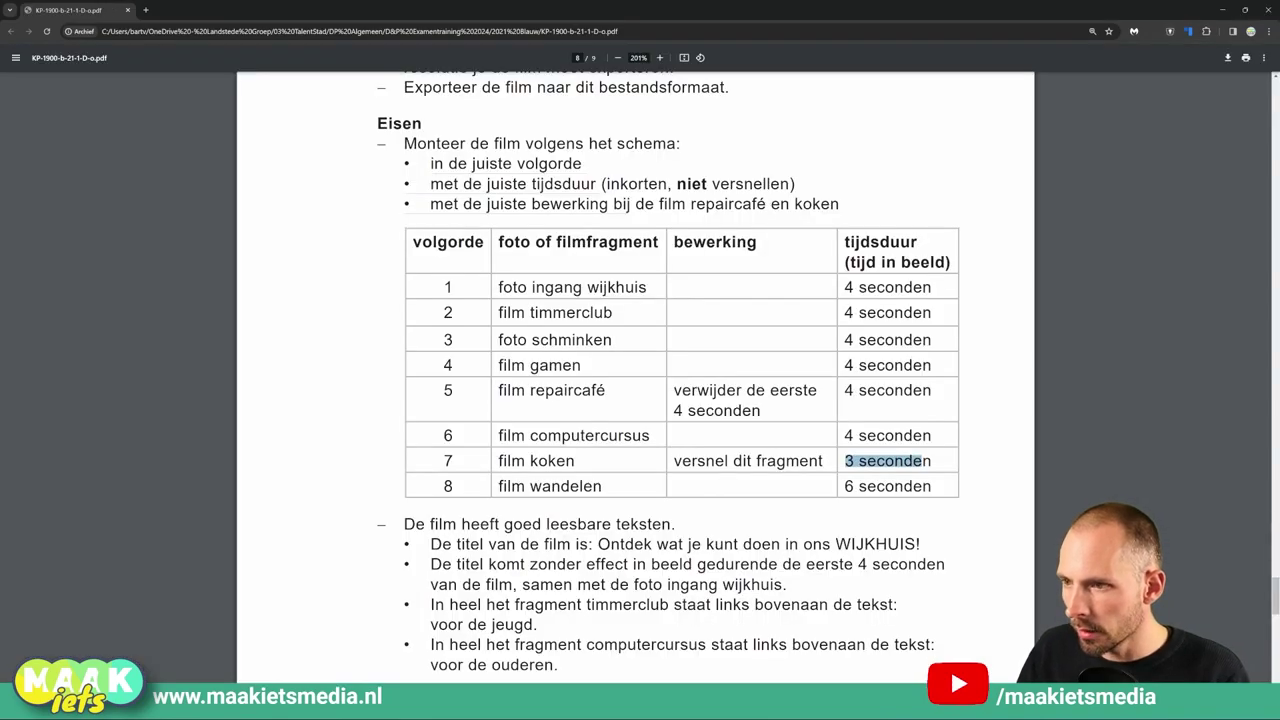
{"action": "left_click", "coordinate": [862, 487]}
{"action": "left_click_drag", "start_coordinate": [885, 487], "coordinate": [932, 487]}
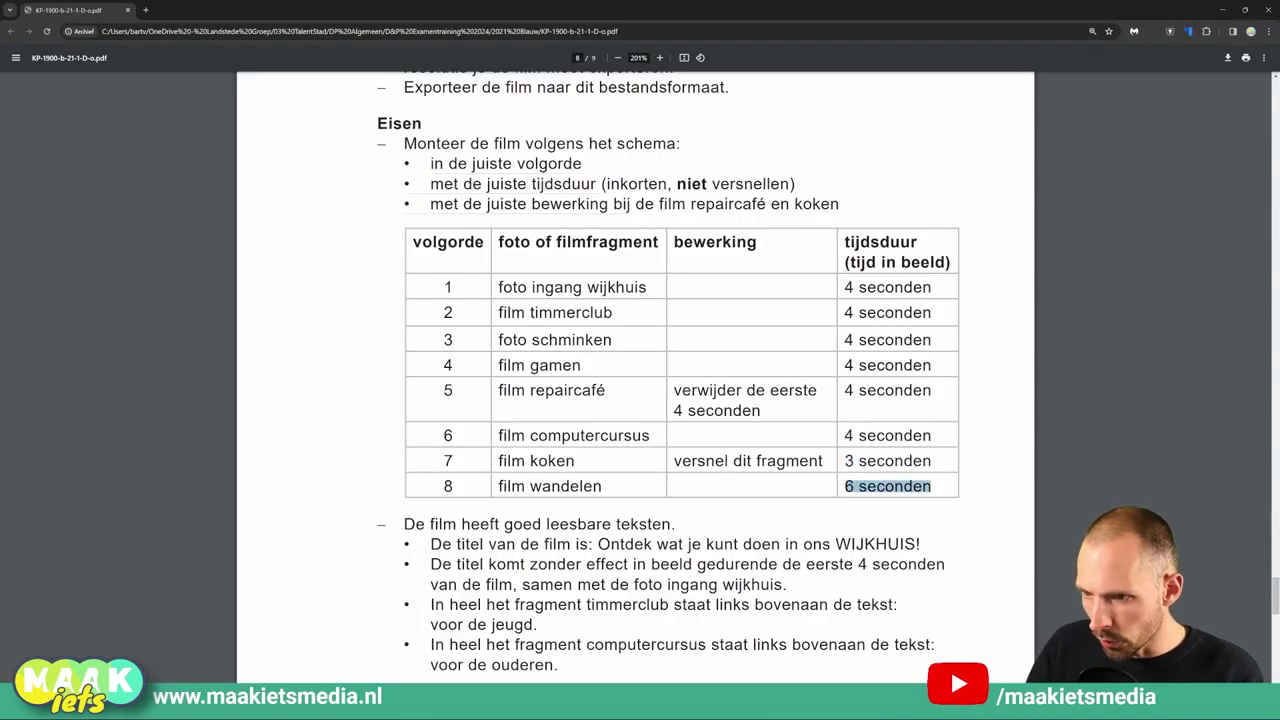
{"action": "scroll", "coordinate": [680, 400], "scroll_direction": "down", "scroll_amount": 2}
{"action": "key", "text": "alt+Tab"}
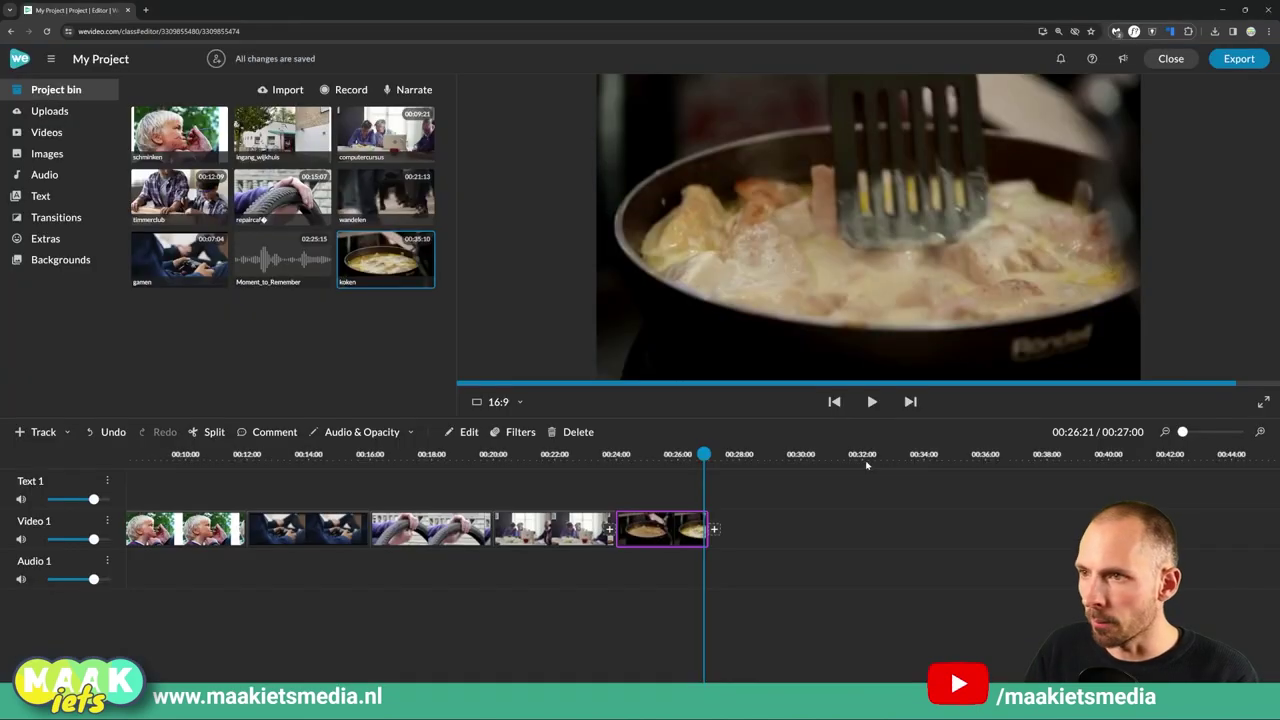
{"action": "left_click_drag", "start_coordinate": [386, 190], "coordinate": [716, 530]}
{"action": "left_click", "coordinate": [710, 454]}
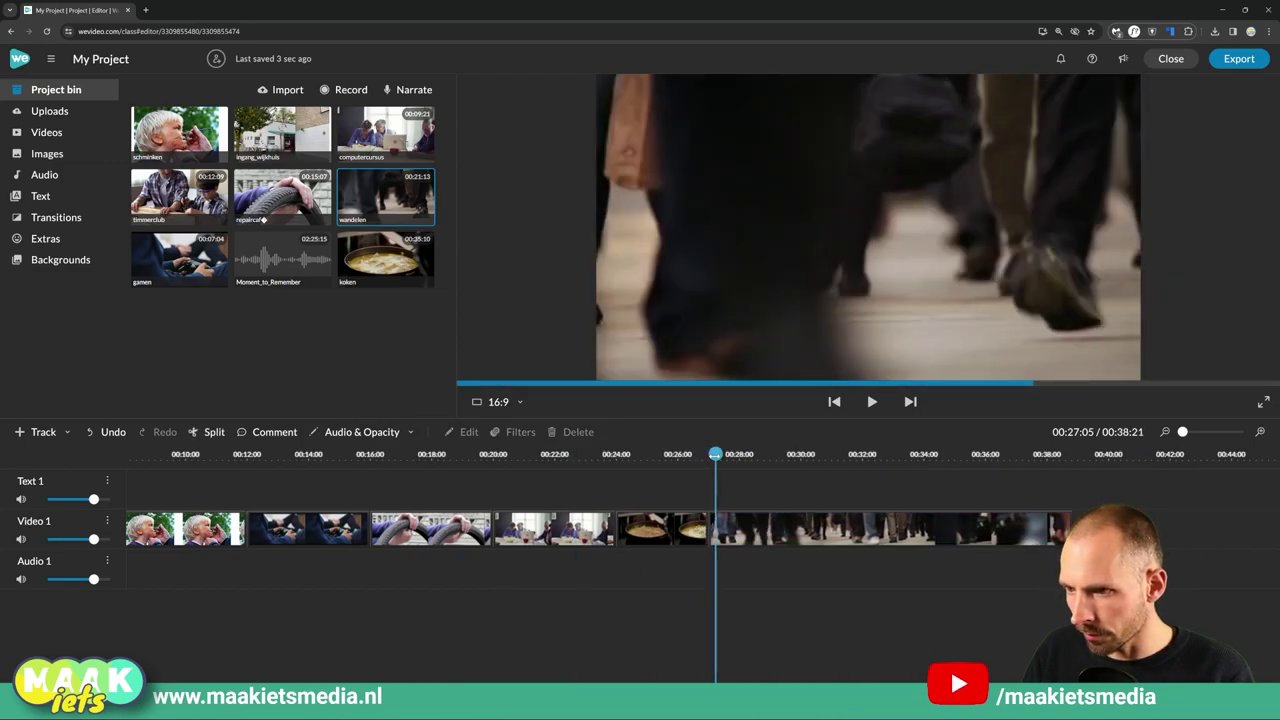
Step: Trim the end of the wandelen clip so it lasts 6 seconds and play it back
{"action": "left_click_drag", "start_coordinate": [710, 456], "coordinate": [930, 495]}
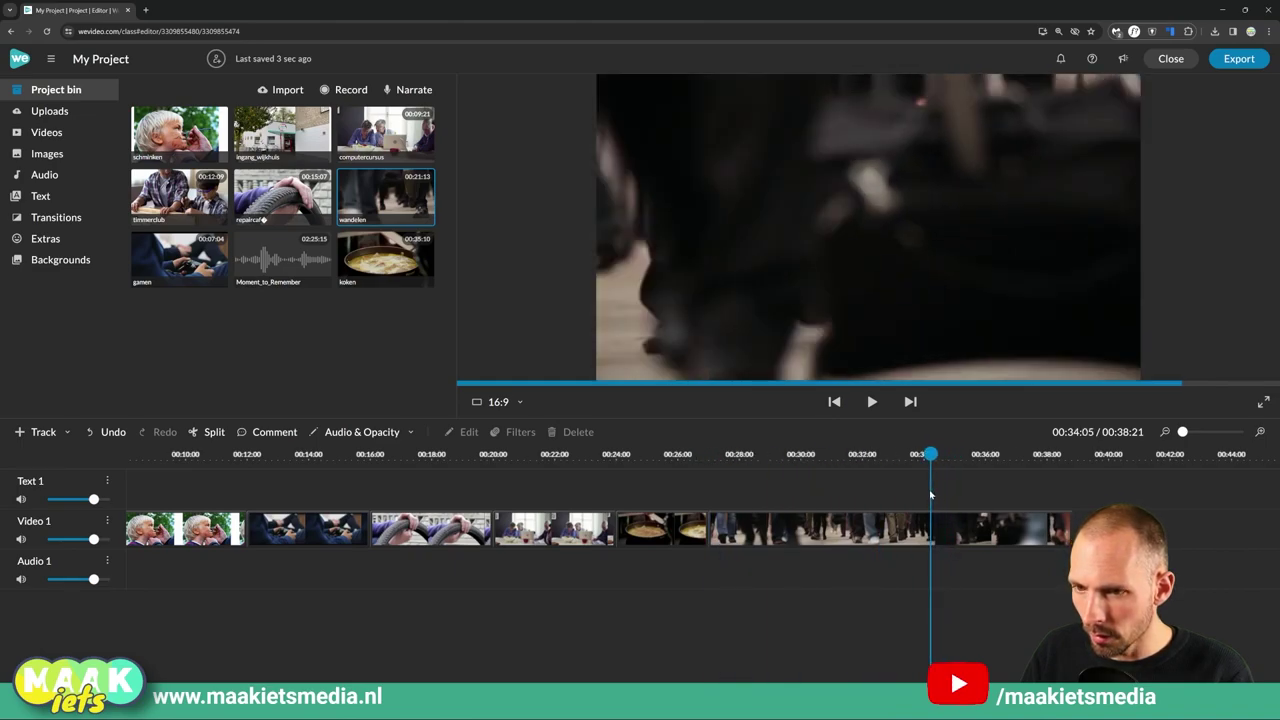
{"action": "left_click", "coordinate": [1066, 540]}
{"action": "left_click_drag", "start_coordinate": [1074, 538], "coordinate": [893, 533]}
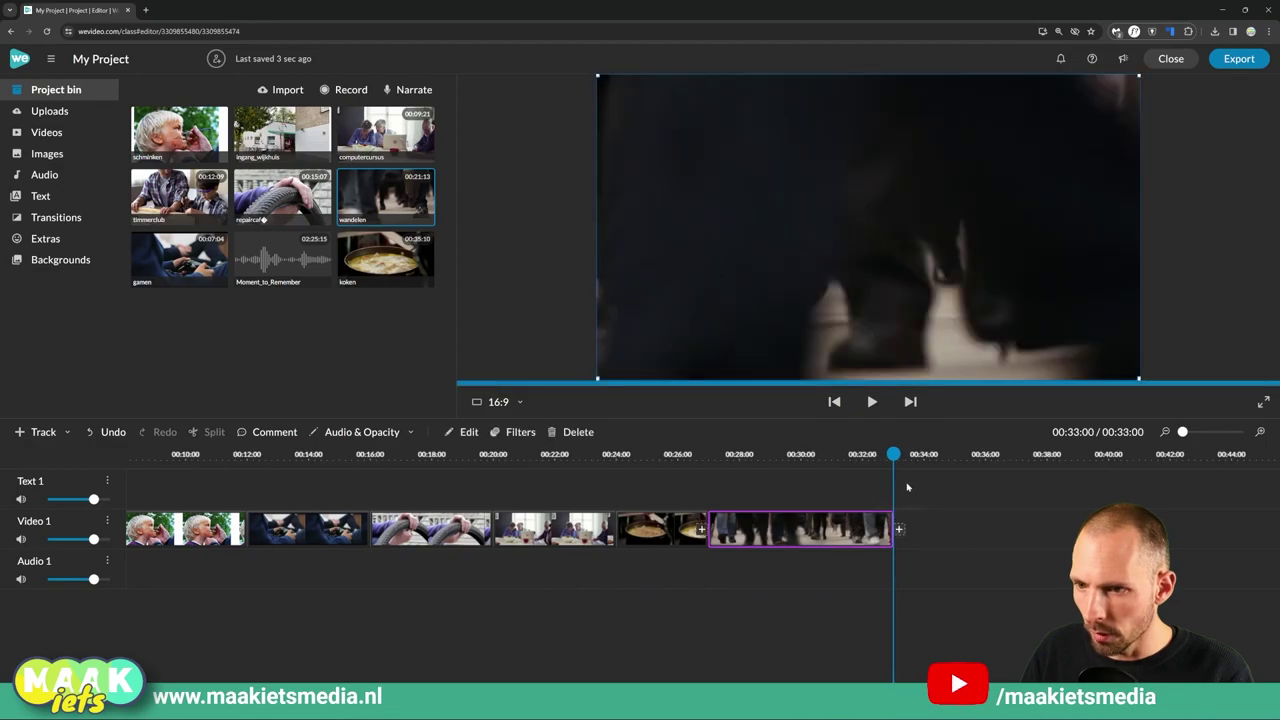
{"action": "left_click_drag", "start_coordinate": [893, 455], "coordinate": [716, 457]}
{"action": "key", "text": "space"}
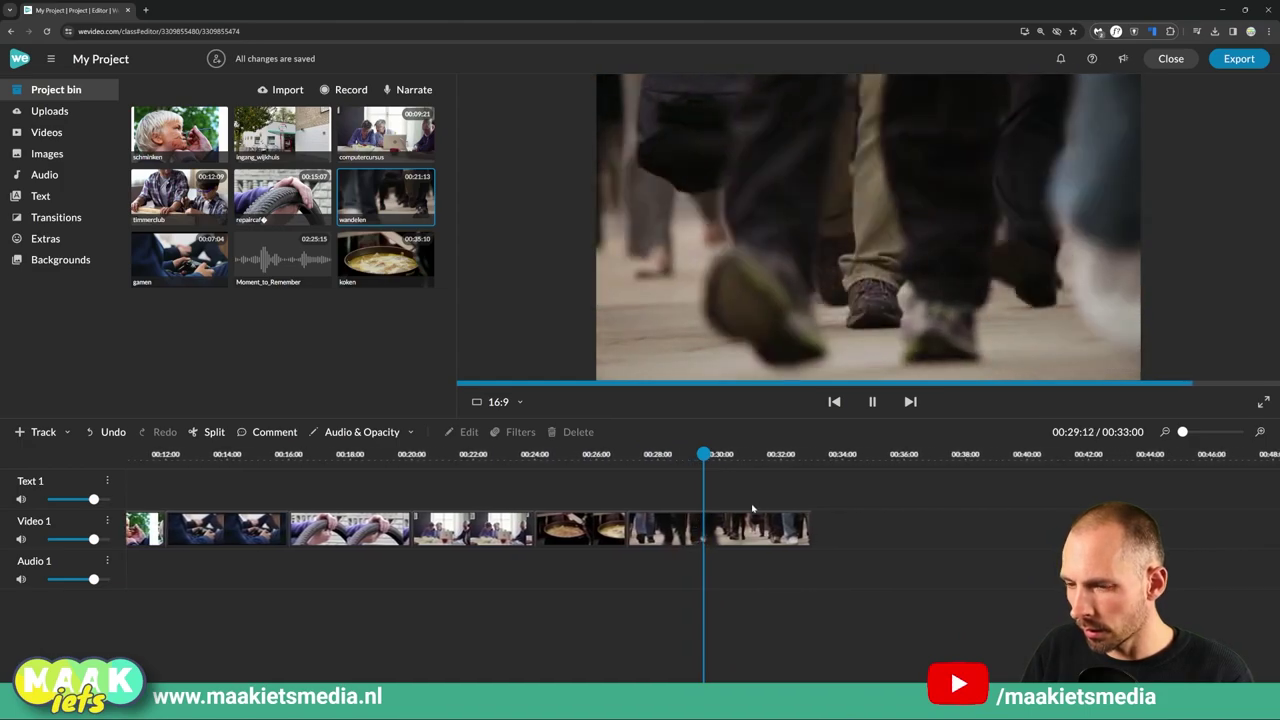
{"action": "key", "text": "space"}
{"action": "left_click", "coordinate": [1165, 432]}
{"action": "left_click", "coordinate": [1165, 432]}
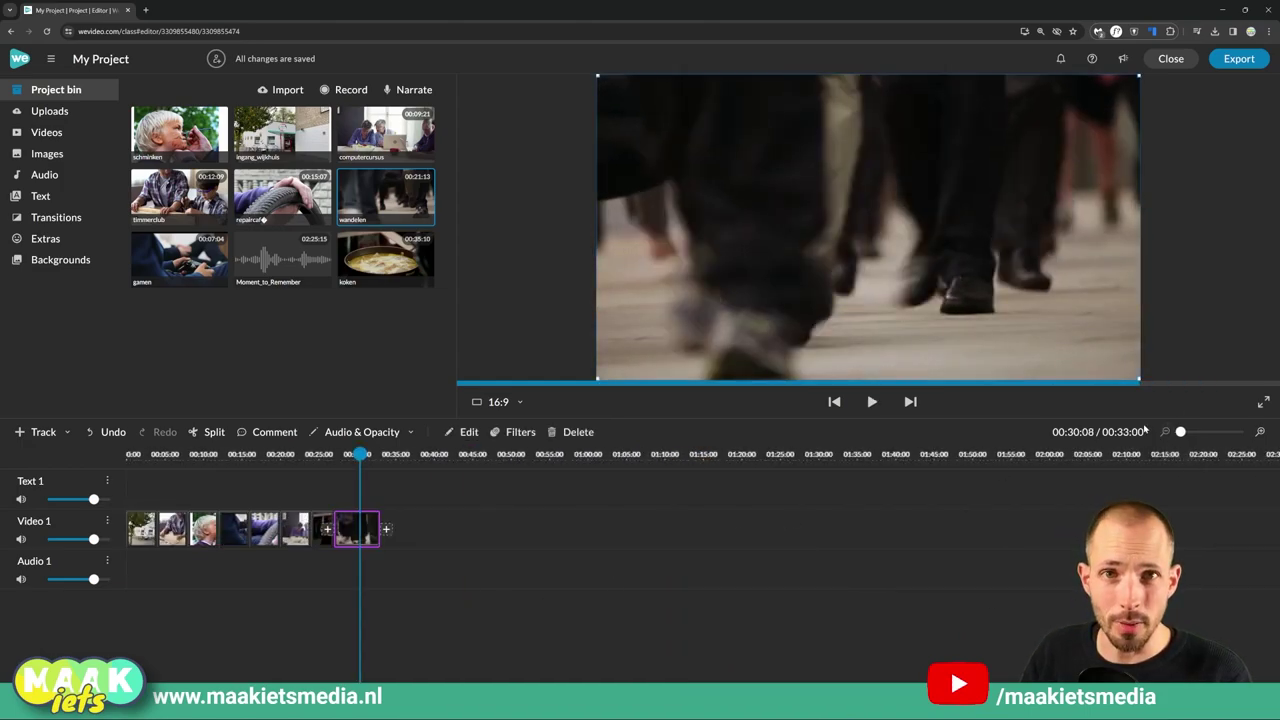
Step: Read the exam PDF's requirements for the film title and the timmerclub and computercursus texts
{"action": "key", "text": "alt+Tab"}
{"action": "left_click_drag", "start_coordinate": [432, 244], "coordinate": [916, 244]}
{"action": "left_click_drag", "start_coordinate": [410, 264], "coordinate": [944, 264]}
{"action": "left_click_drag", "start_coordinate": [530, 284], "coordinate": [760, 284]}
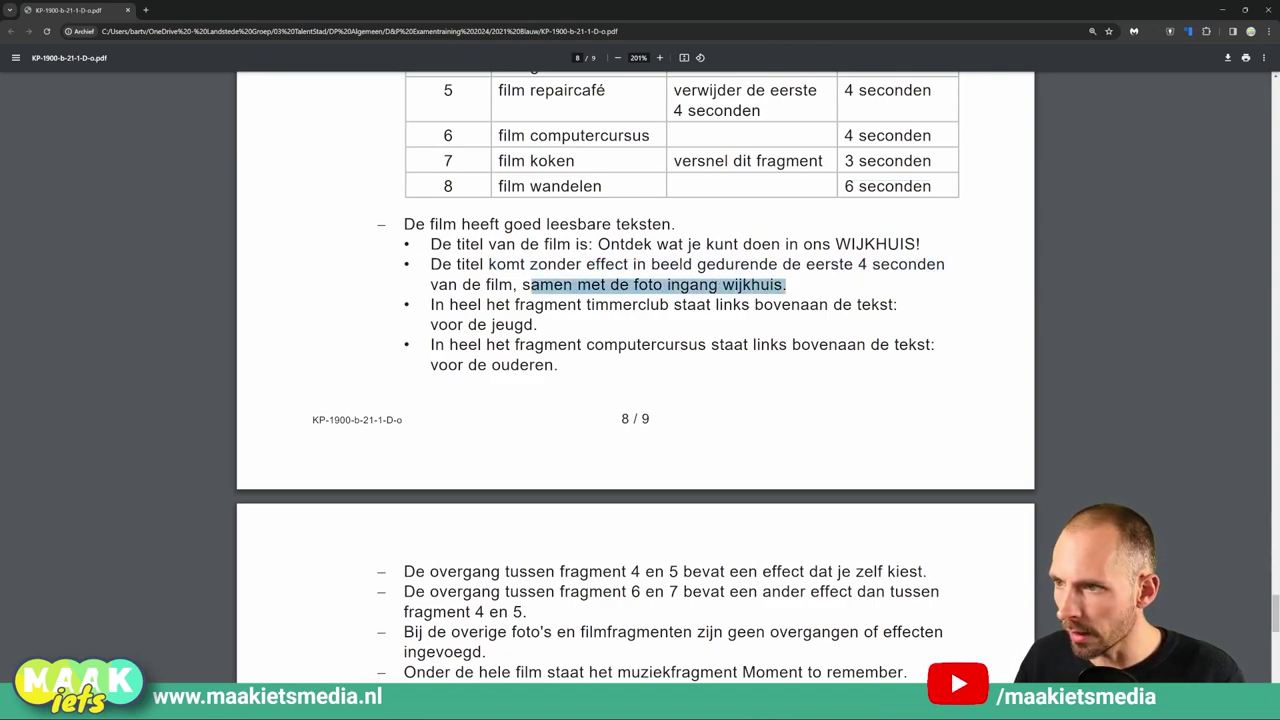
{"action": "left_click_drag", "start_coordinate": [432, 304], "coordinate": [568, 344]}
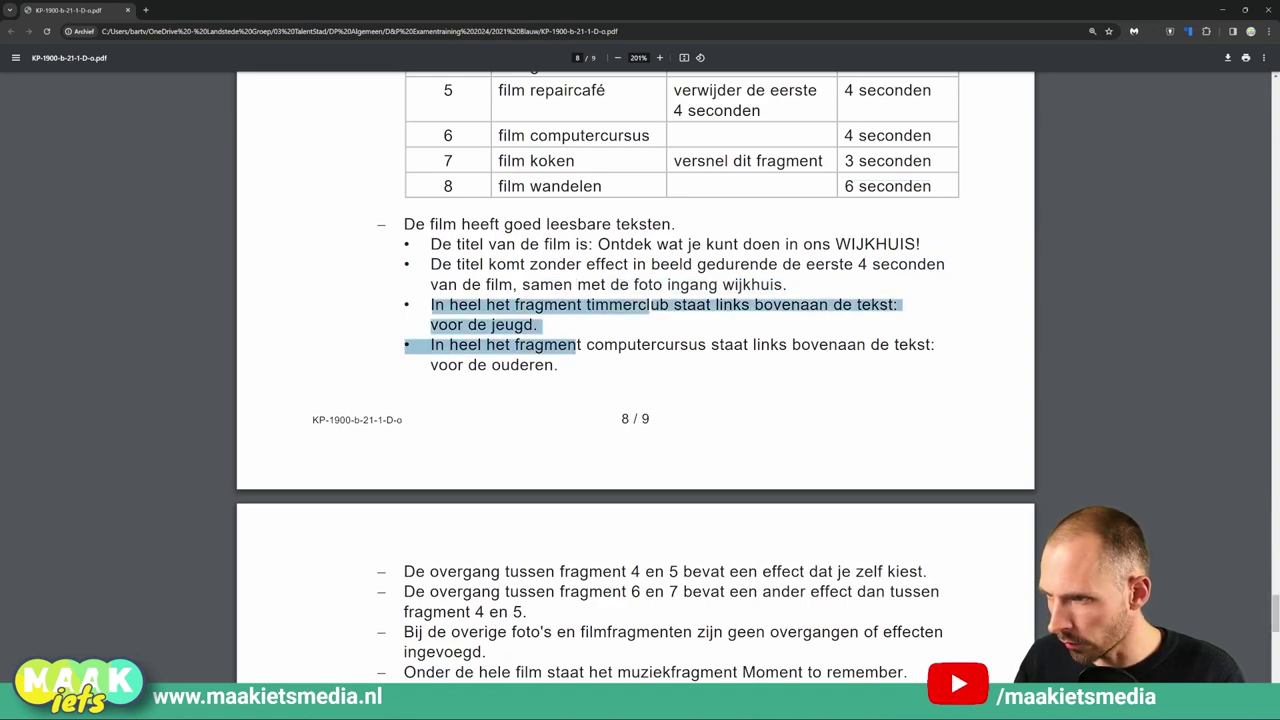
{"action": "left_click", "coordinate": [586, 345]}
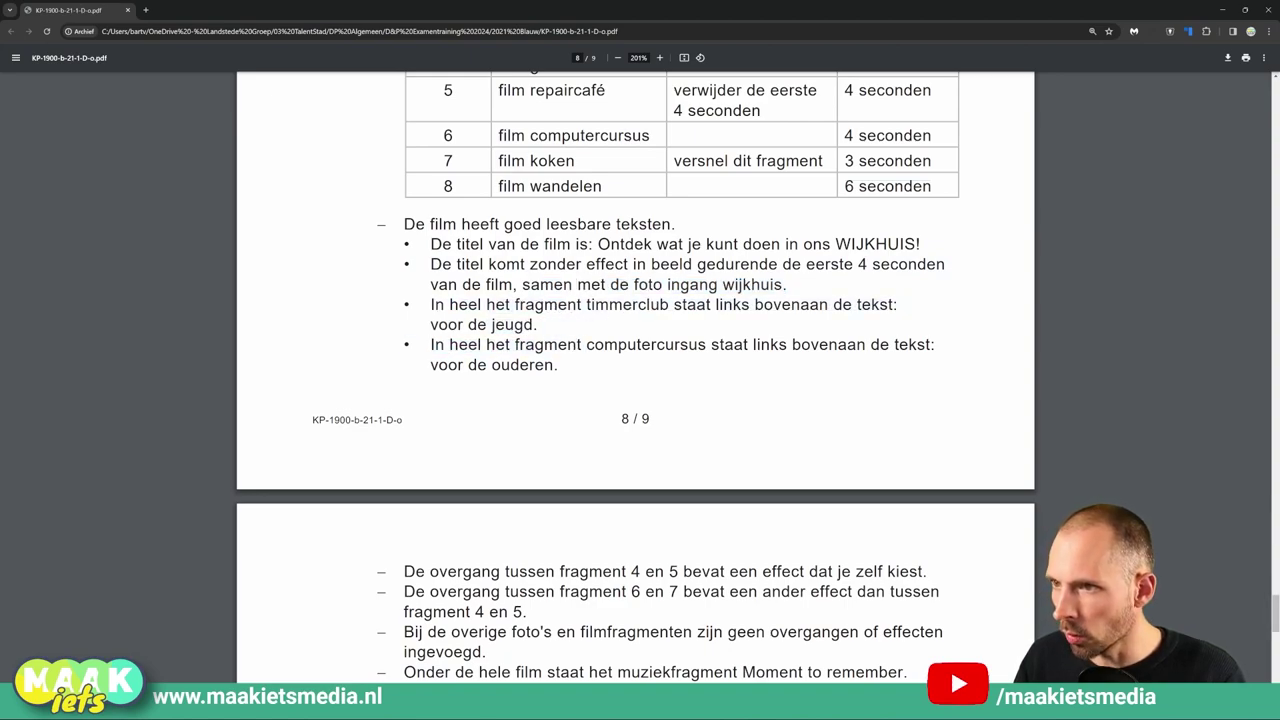
Step: Copy the title "Ontdek wat je kunt doen in ons WIJKHUIS!" from the exam PDF and return to WeVideo
{"action": "left_click_drag", "start_coordinate": [634, 244], "coordinate": [900, 244]}
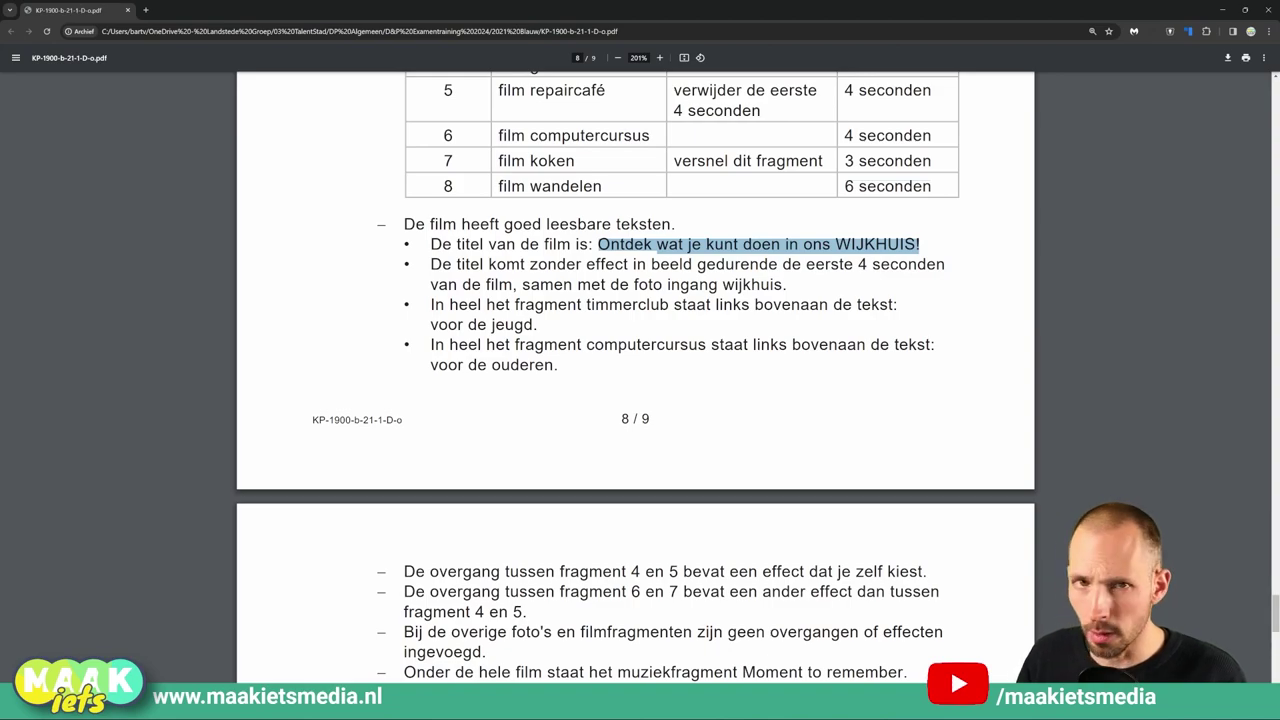
{"action": "key", "text": "alt+Tab"}
{"action": "key", "text": "alt+Tab"}
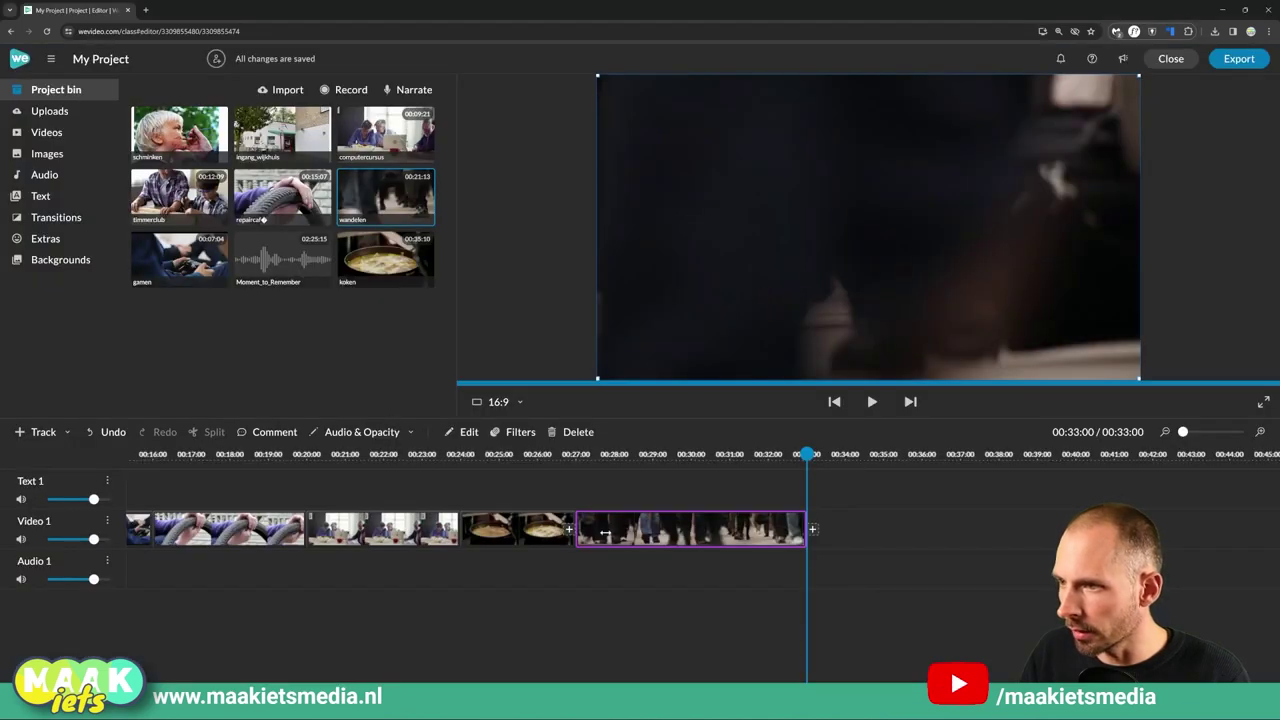
Step: Add the plain Sample title at the start of Text 1 and shorten it to 4 seconds to match the ingang_wijkhuis photo
{"action": "scroll", "coordinate": [641, 485], "scroll_direction": "up", "scroll_amount": 5}
{"action": "left_click_drag", "start_coordinate": [282, 460], "coordinate": [188, 461]}
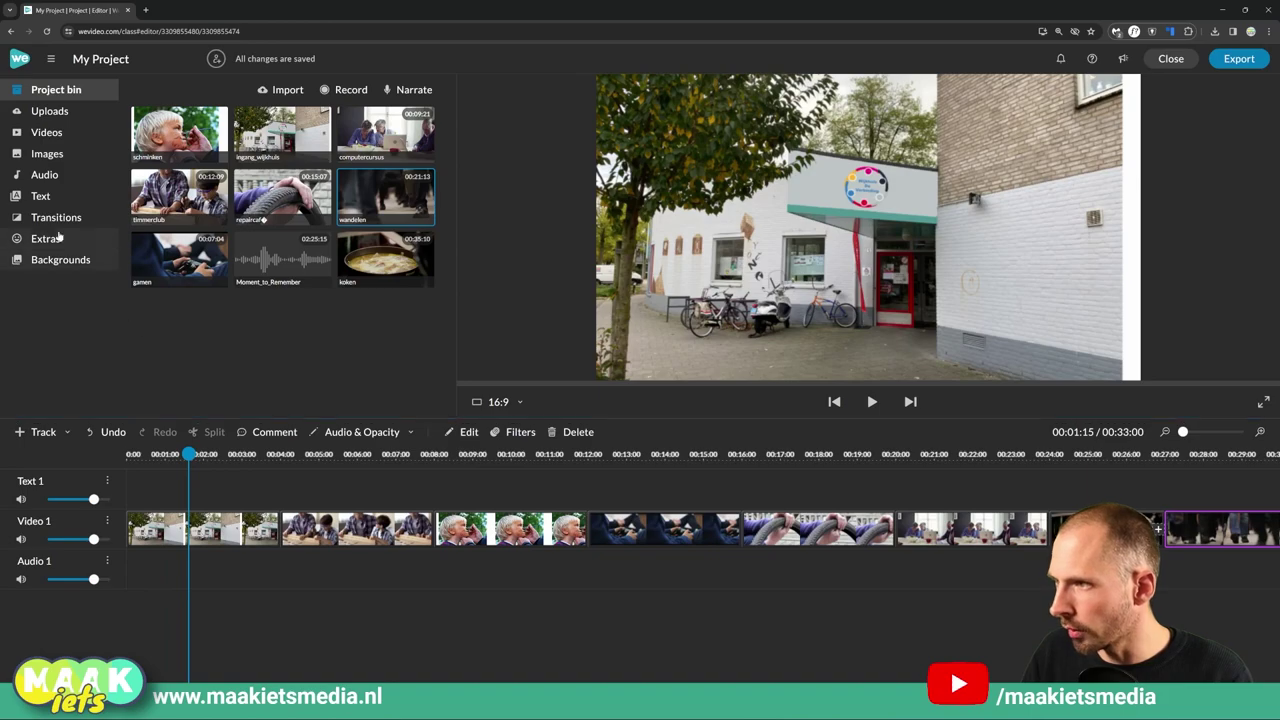
{"action": "left_click", "coordinate": [40, 196]}
{"action": "scroll", "coordinate": [337, 327], "scroll_direction": "down", "scroll_amount": 3}
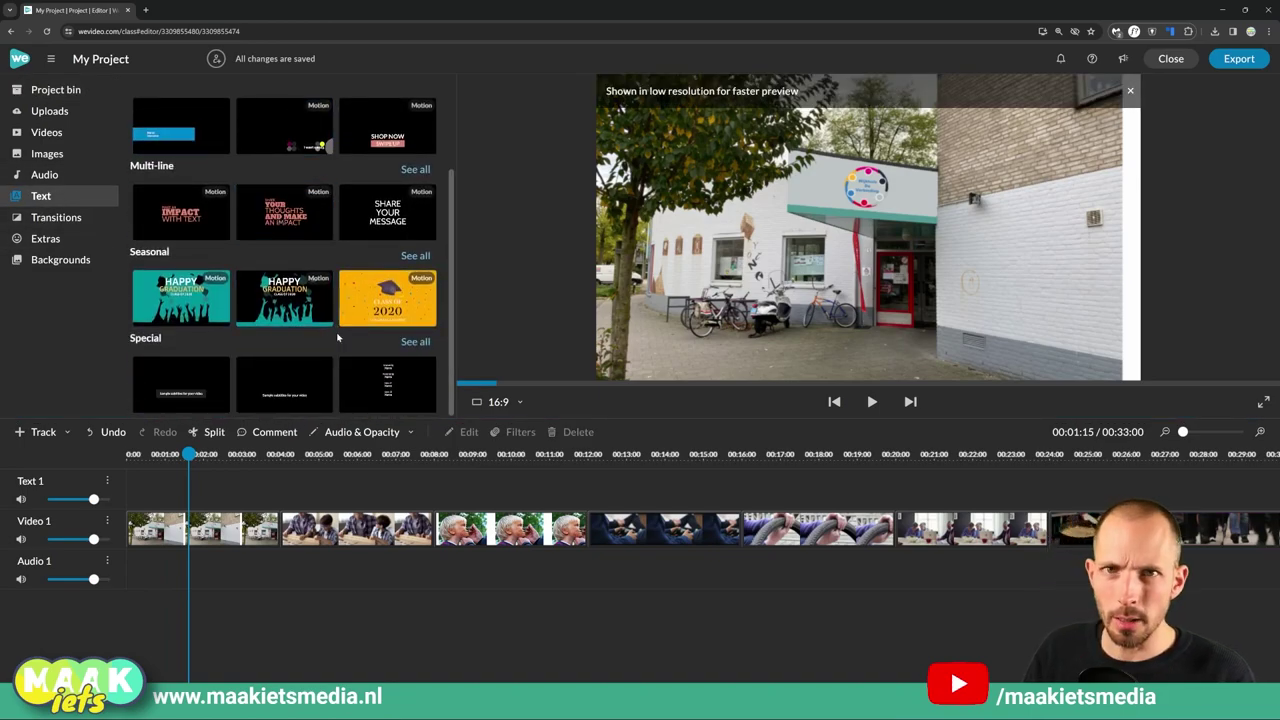
{"action": "scroll", "coordinate": [300, 273], "scroll_direction": "up", "scroll_amount": 1}
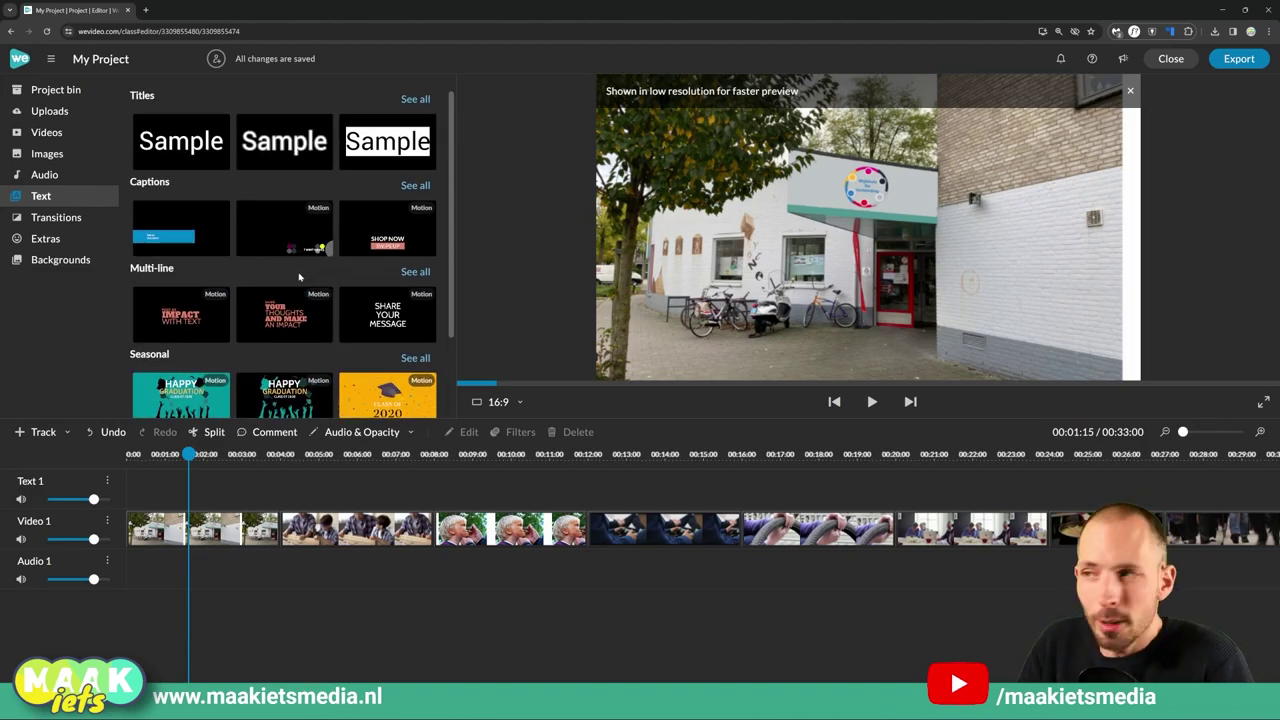
{"action": "left_click_drag", "start_coordinate": [164, 137], "coordinate": [137, 486]}
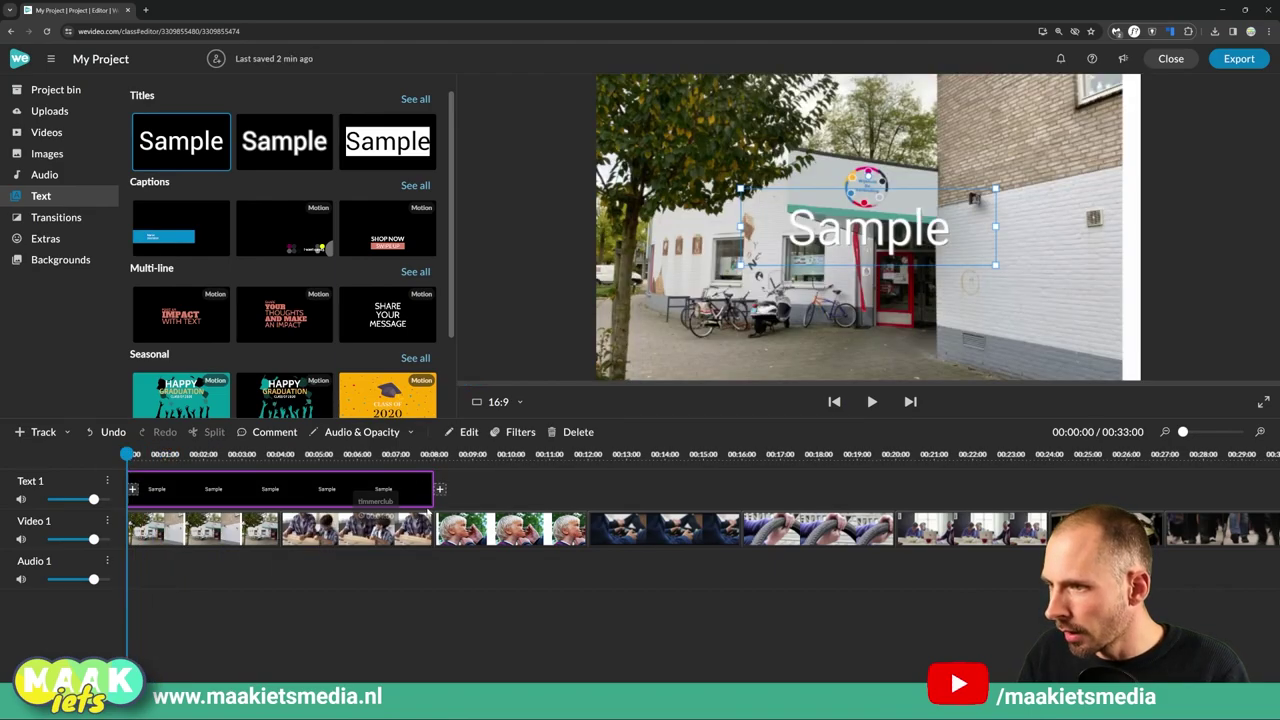
{"action": "left_click_drag", "start_coordinate": [430, 505], "coordinate": [277, 495]}
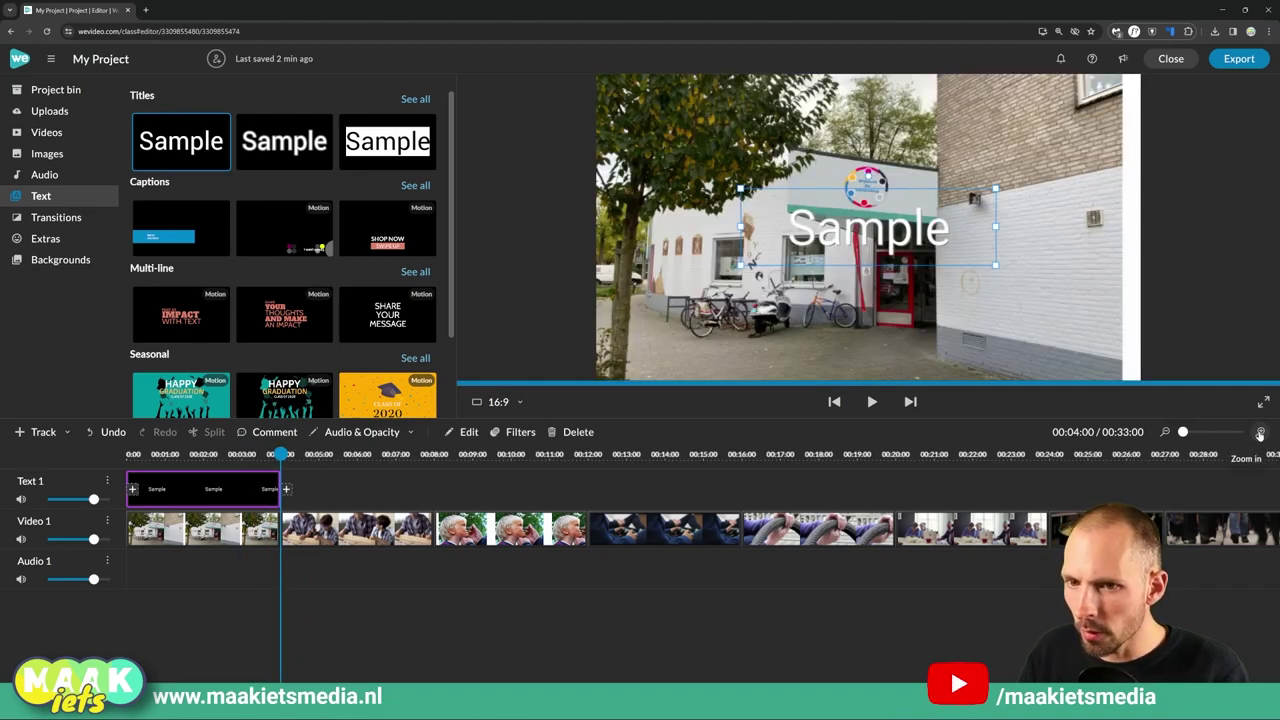
{"action": "left_click", "coordinate": [1260, 433]}
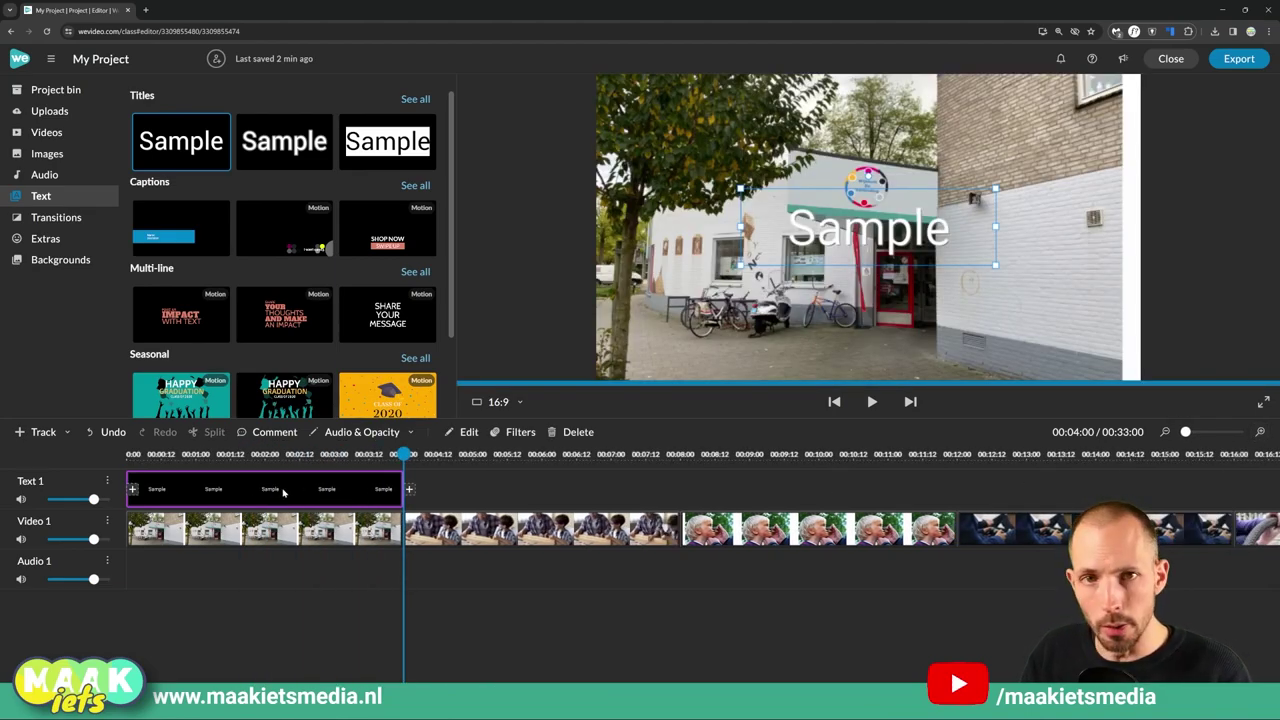
Step: Open the title clip for editing and replace its text with "Ontdek wat je kunt doen in ons WIJKHUIS!"
{"action": "double_click", "coordinate": [214, 489]}
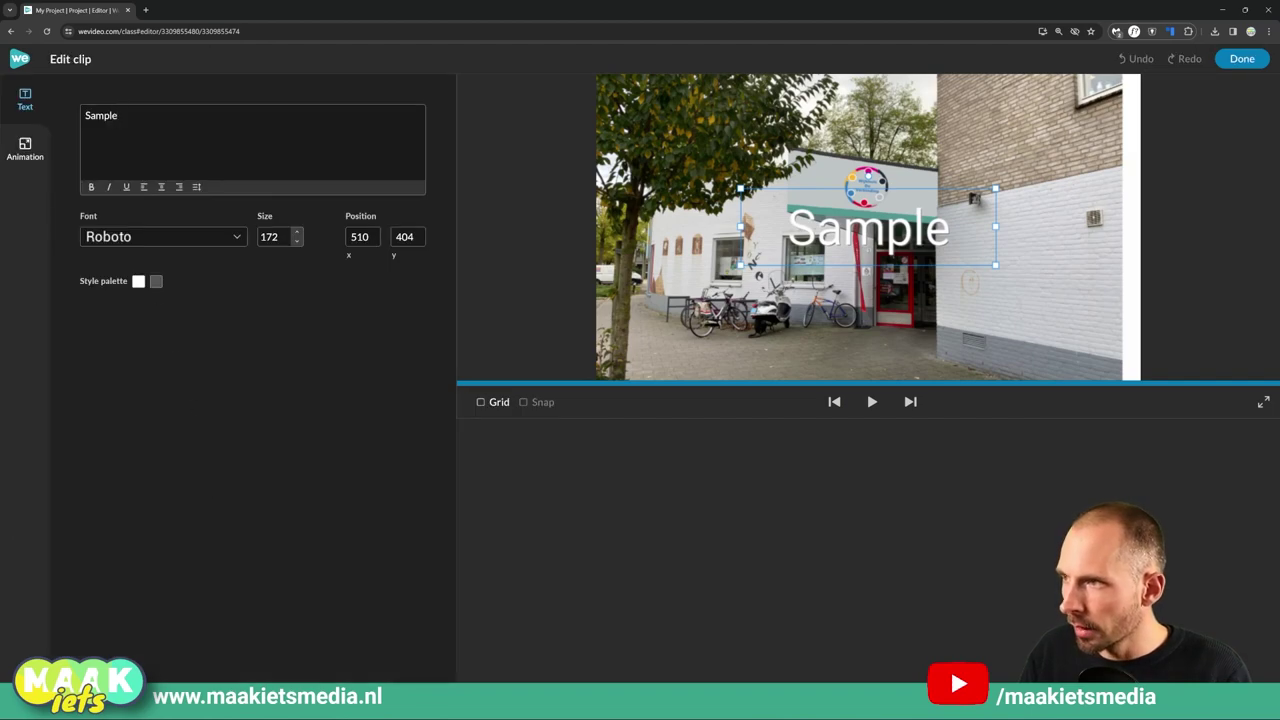
{"action": "type", "text": "dsfhsdfh"}
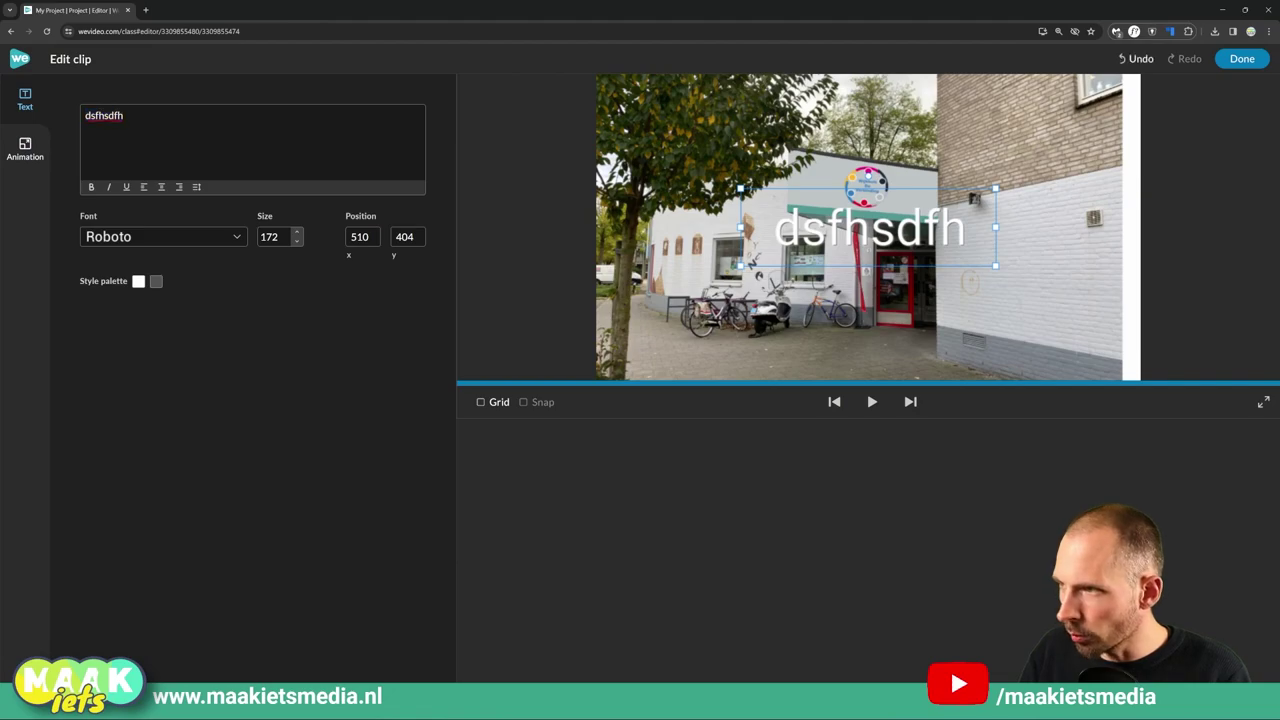
{"action": "type", "text": "Ontdek wat je kunt doen in ons WIJKHUIS!"}
Step: Reduce the title to size 141, position it at x 591, y 92, and set its font to Alfa Slab One
{"action": "left_click_drag", "start_coordinate": [904, 280], "coordinate": [903, 174]}
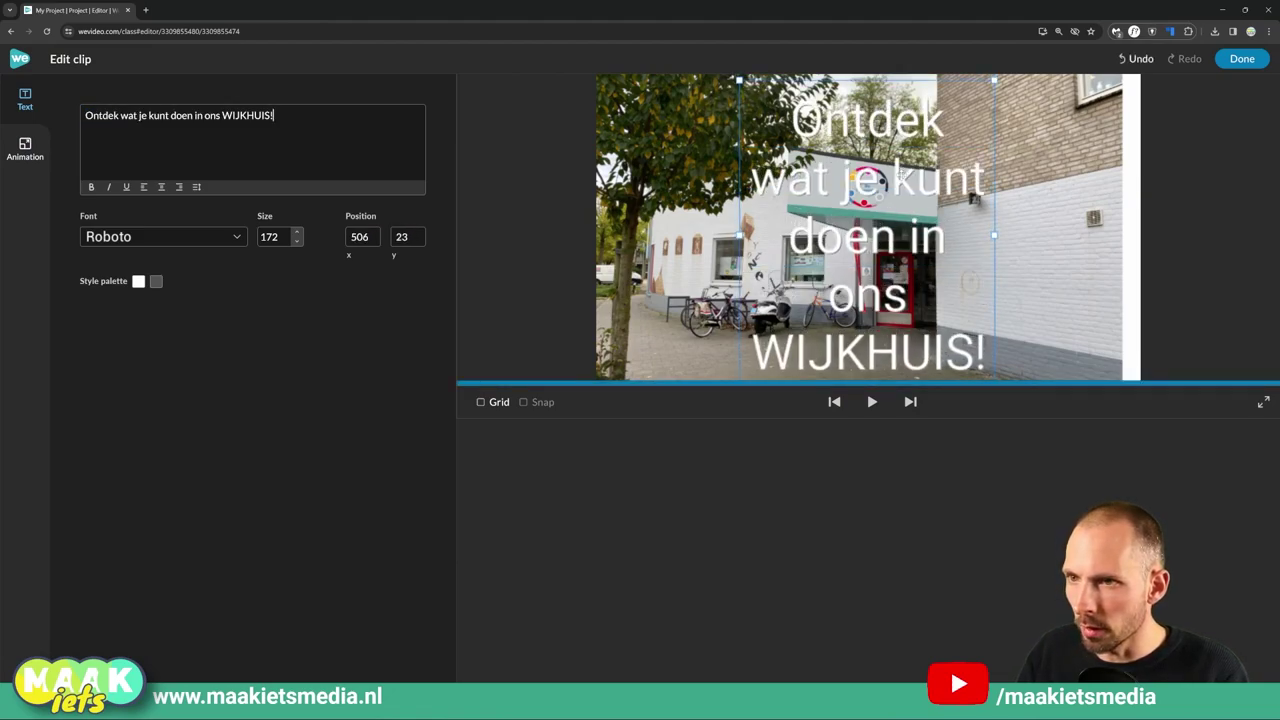
{"action": "left_click_drag", "start_coordinate": [994, 386], "coordinate": [973, 364]}
{"action": "left_click_drag", "start_coordinate": [831, 219], "coordinate": [845, 195]}
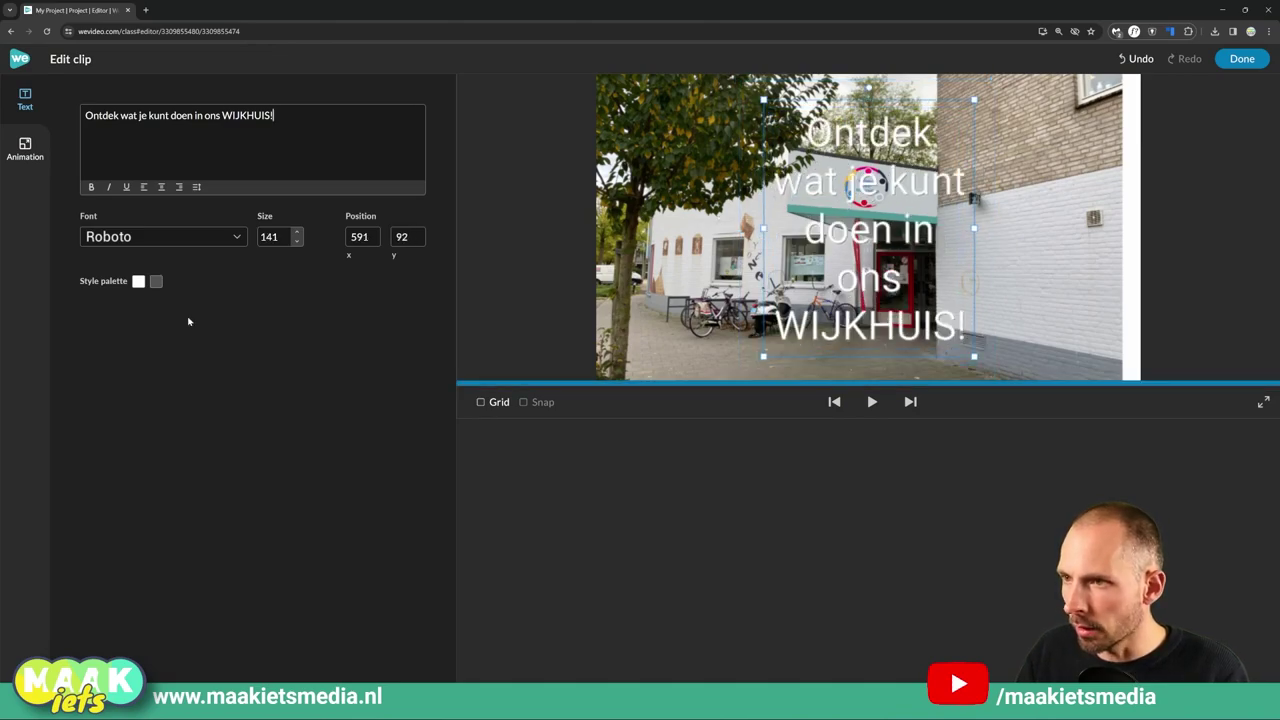
{"action": "left_click", "coordinate": [164, 237]}
{"action": "left_click", "coordinate": [150, 323]}
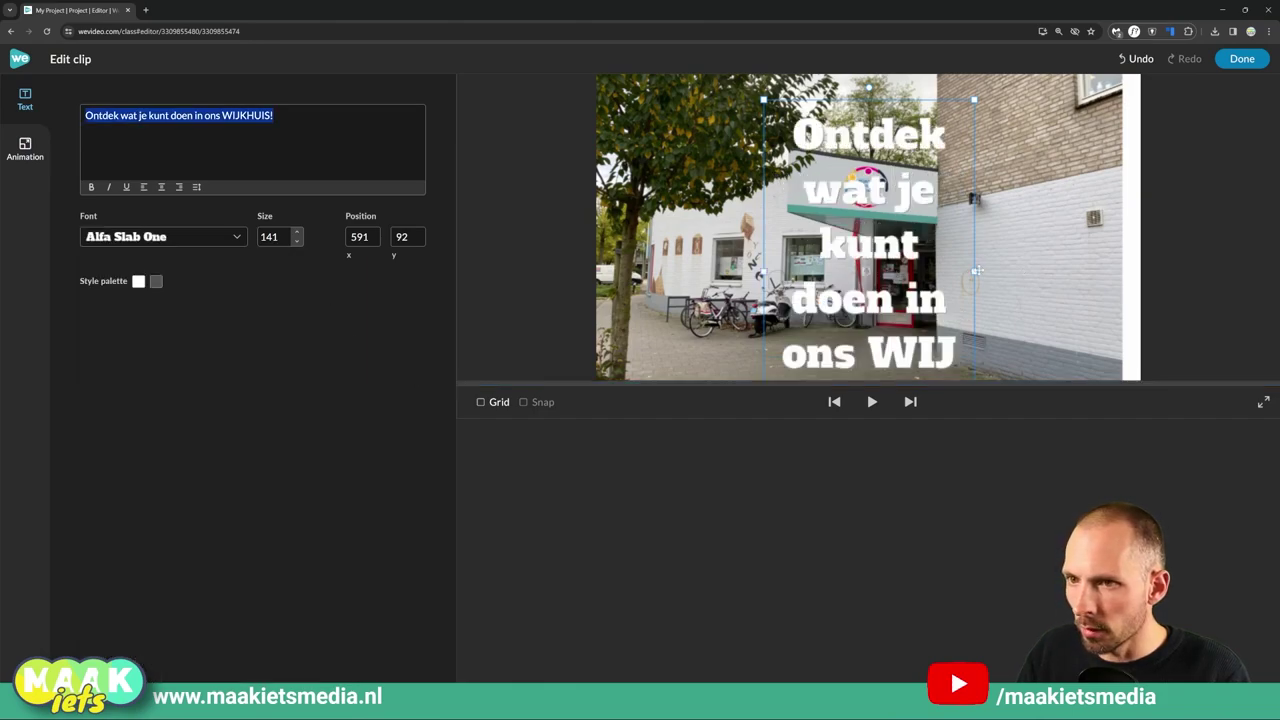
Step: Widen the title's text box, colour the text rgb(241, 194, 50), position it at x 461, y 118, and finish editing
{"action": "left_click_drag", "start_coordinate": [974, 271], "coordinate": [1062, 271]}
{"action": "left_click_drag", "start_coordinate": [931, 266], "coordinate": [900, 267]}
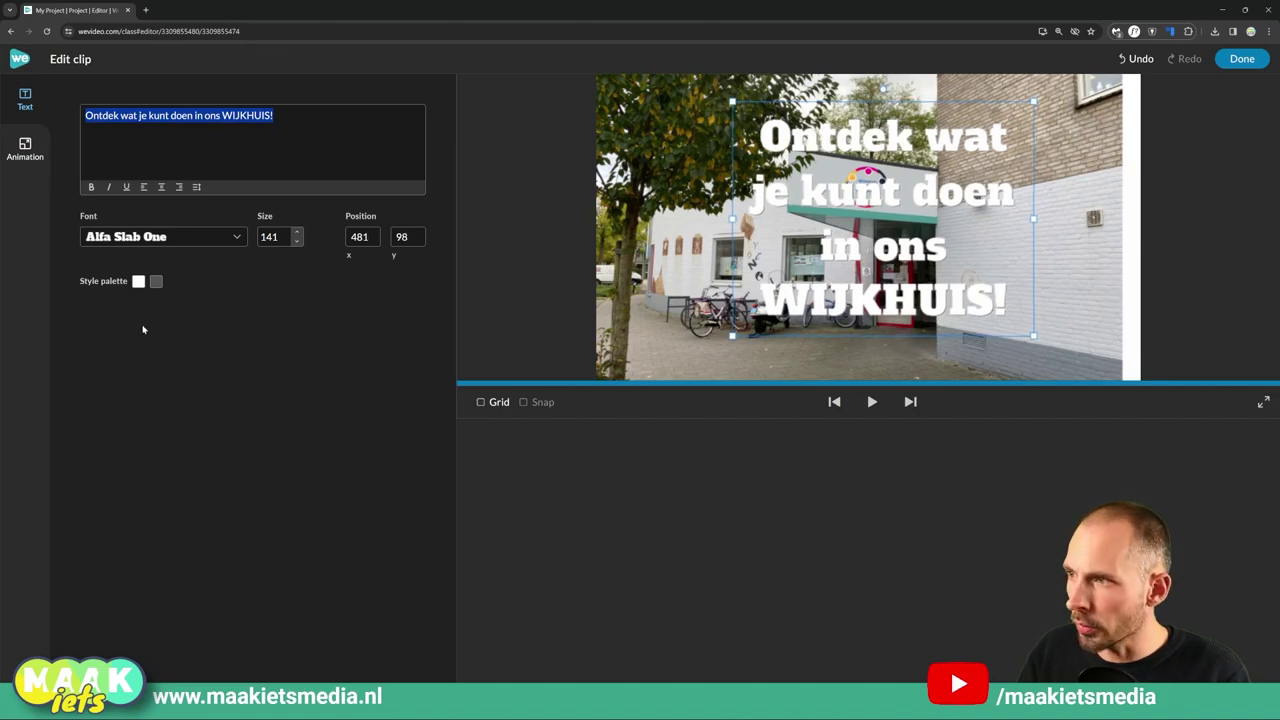
{"action": "left_click", "coordinate": [139, 282]}
{"action": "left_click", "coordinate": [190, 369]}
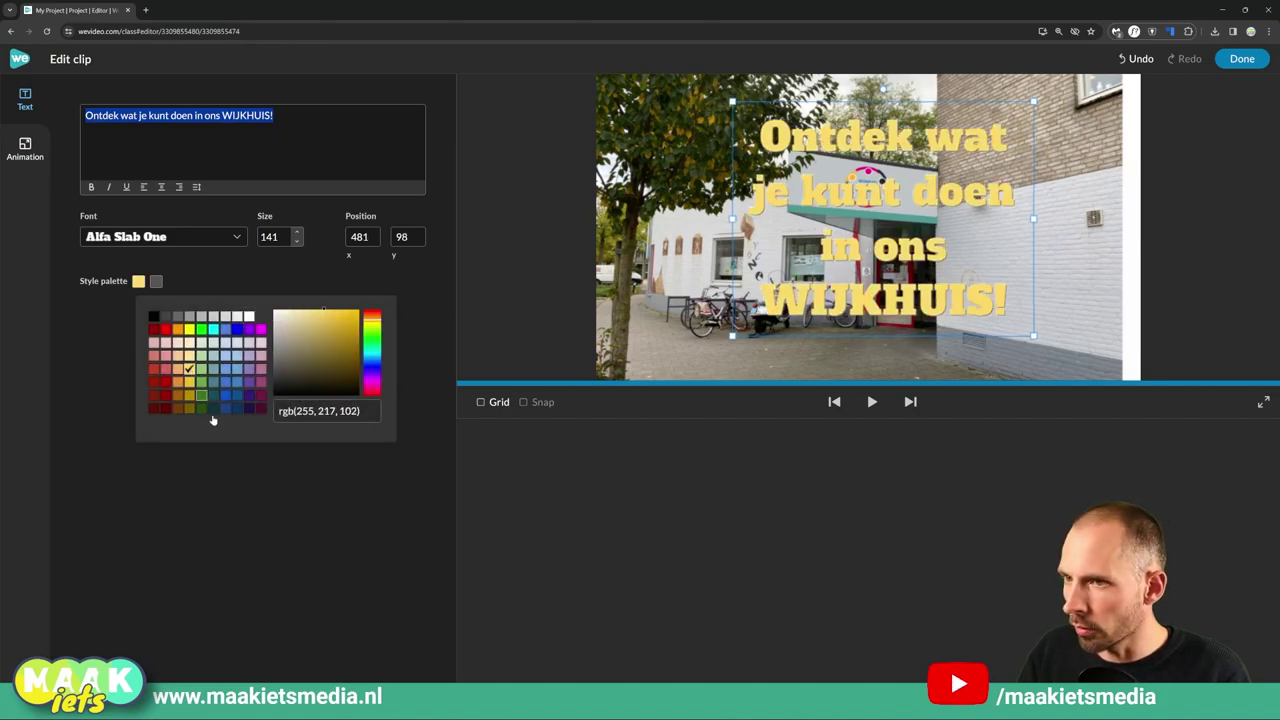
{"action": "left_click", "coordinate": [190, 383]}
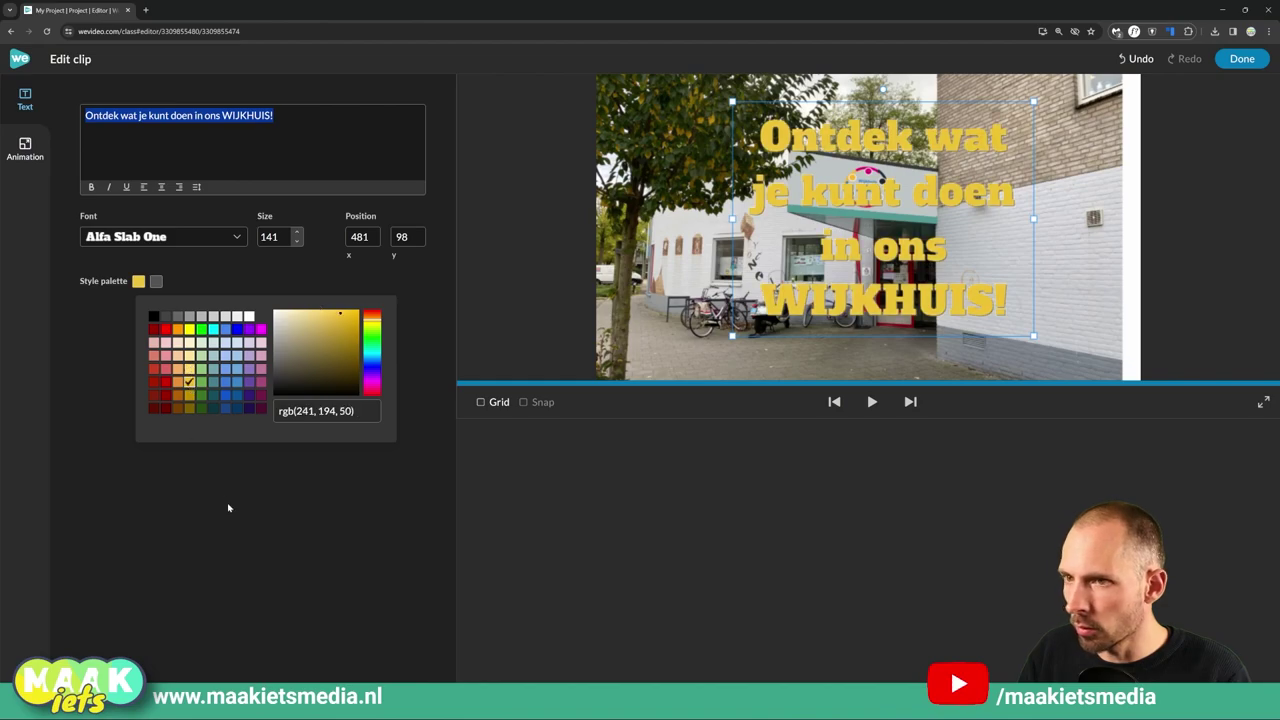
{"action": "left_click", "coordinate": [229, 507]}
{"action": "left_click_drag", "start_coordinate": [845, 199], "coordinate": [840, 204]}
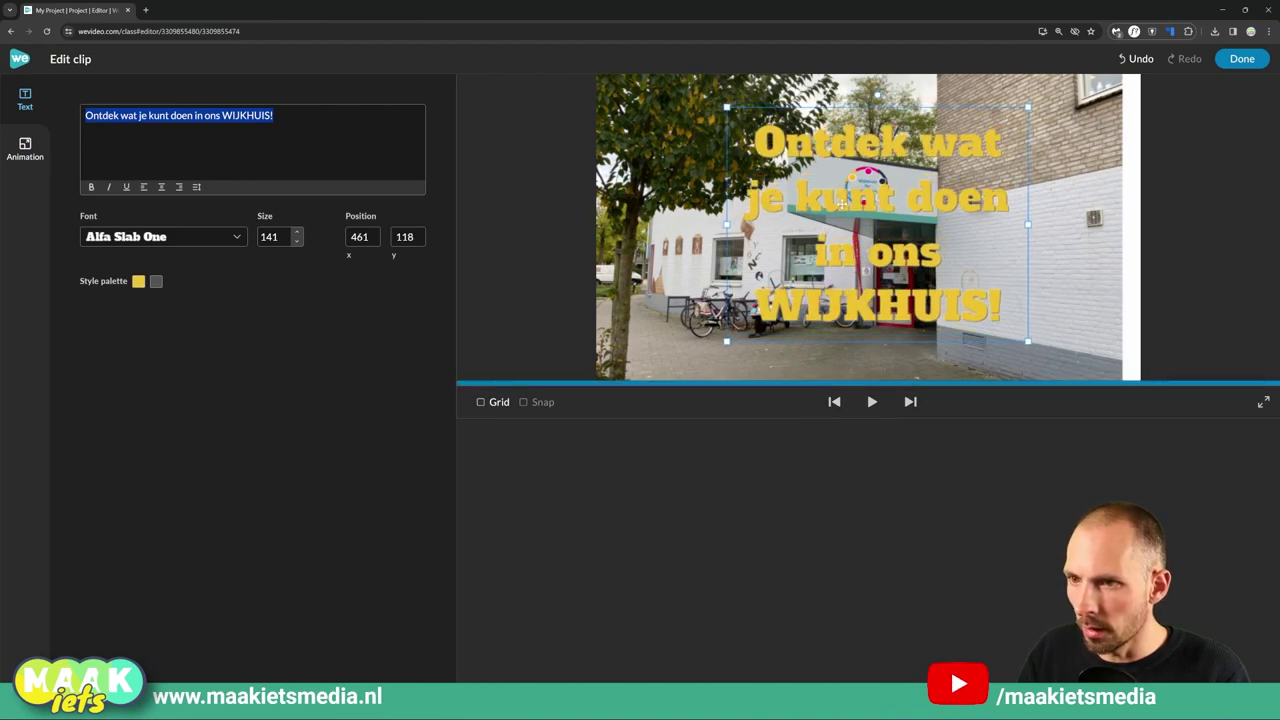
{"action": "left_click", "coordinate": [1242, 58]}
Step: Play back the opening photo with its title from the start of the timeline
{"action": "left_click_drag", "start_coordinate": [308, 458], "coordinate": [80, 461]}
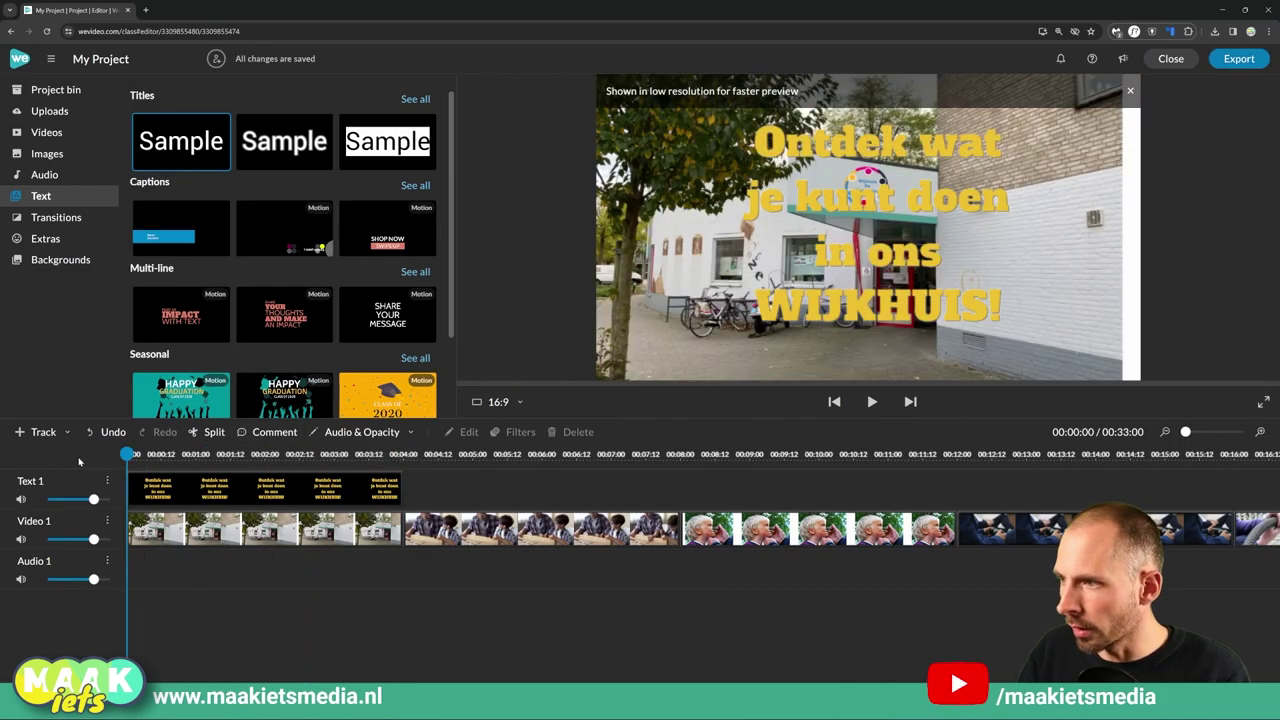
{"action": "key", "text": "space"}
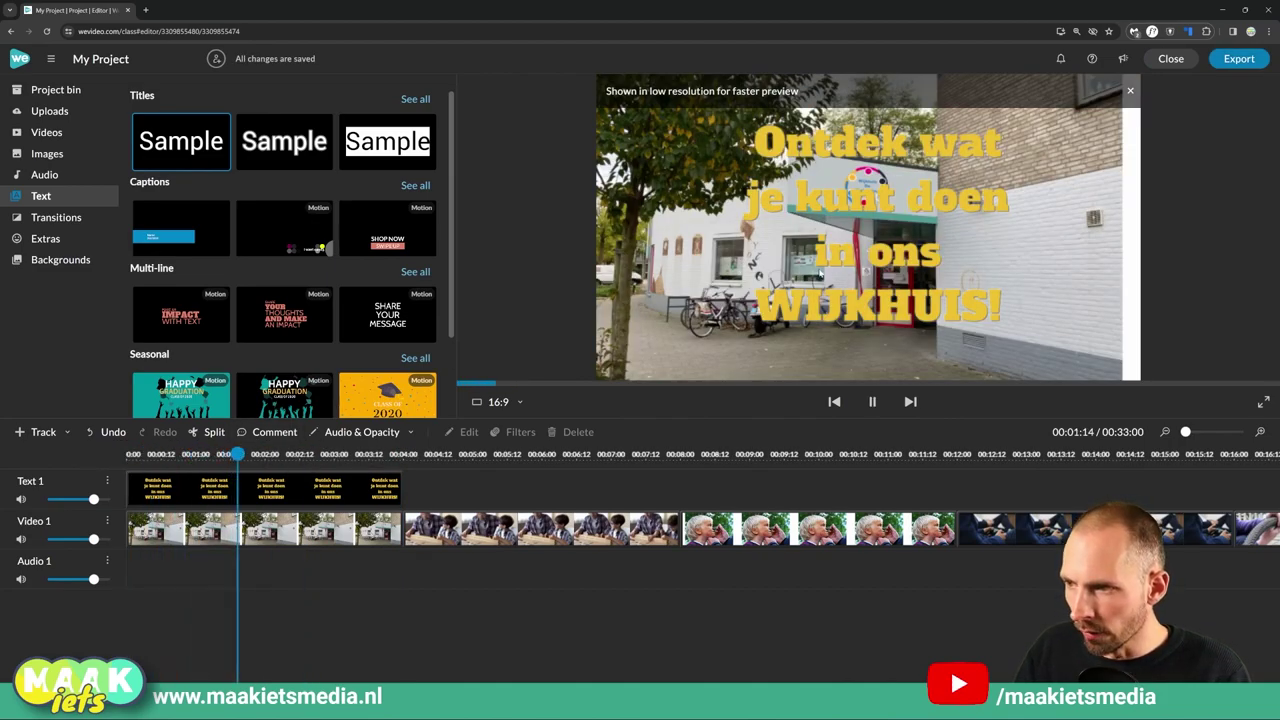
{"action": "key", "text": "space"}
Step: Copy the timmerclub text "voor de jeugd." from the exam PDF and return to WeVideo
{"action": "key", "text": "alt+Tab"}
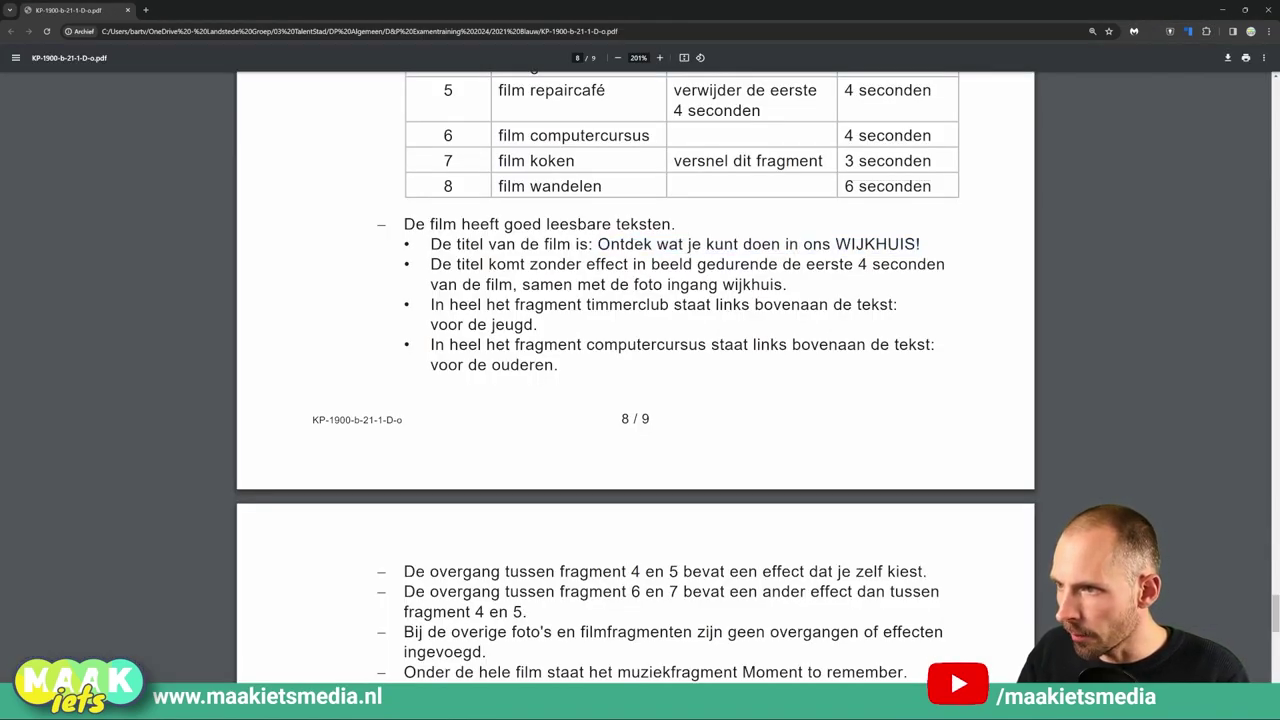
{"action": "left_click_drag", "start_coordinate": [431, 304], "coordinate": [900, 345]}
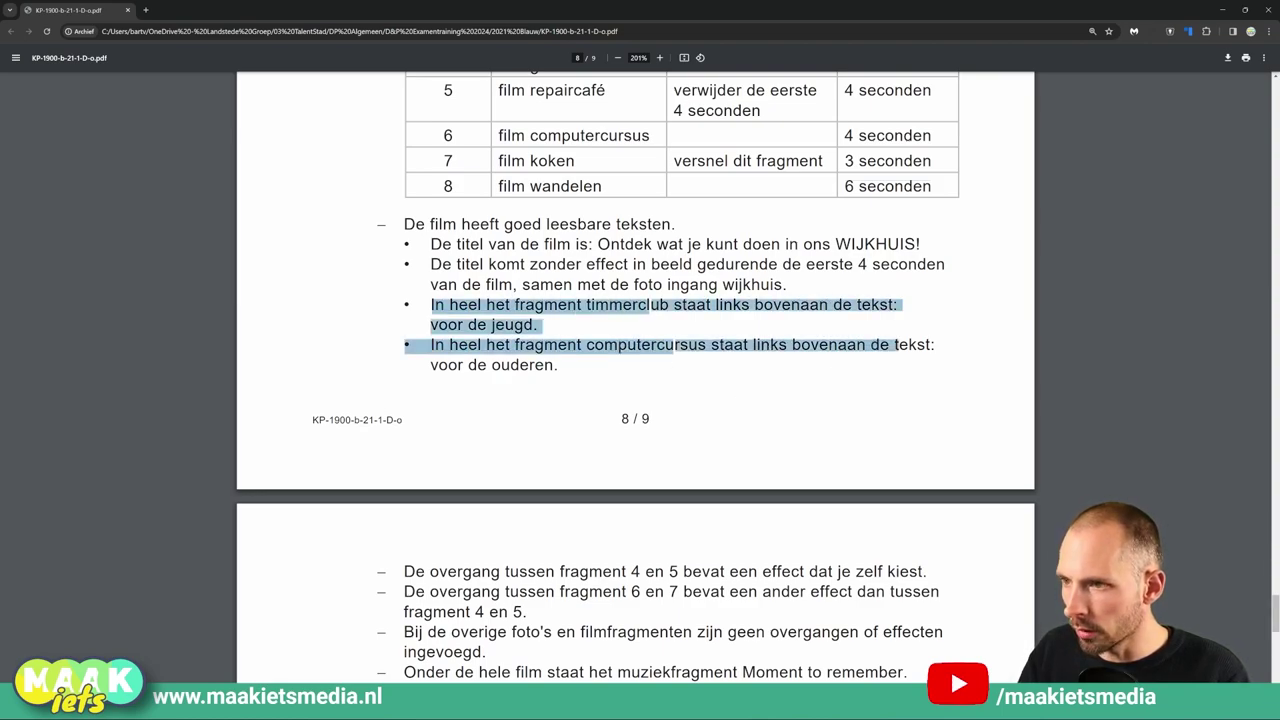
{"action": "left_click", "coordinate": [598, 368]}
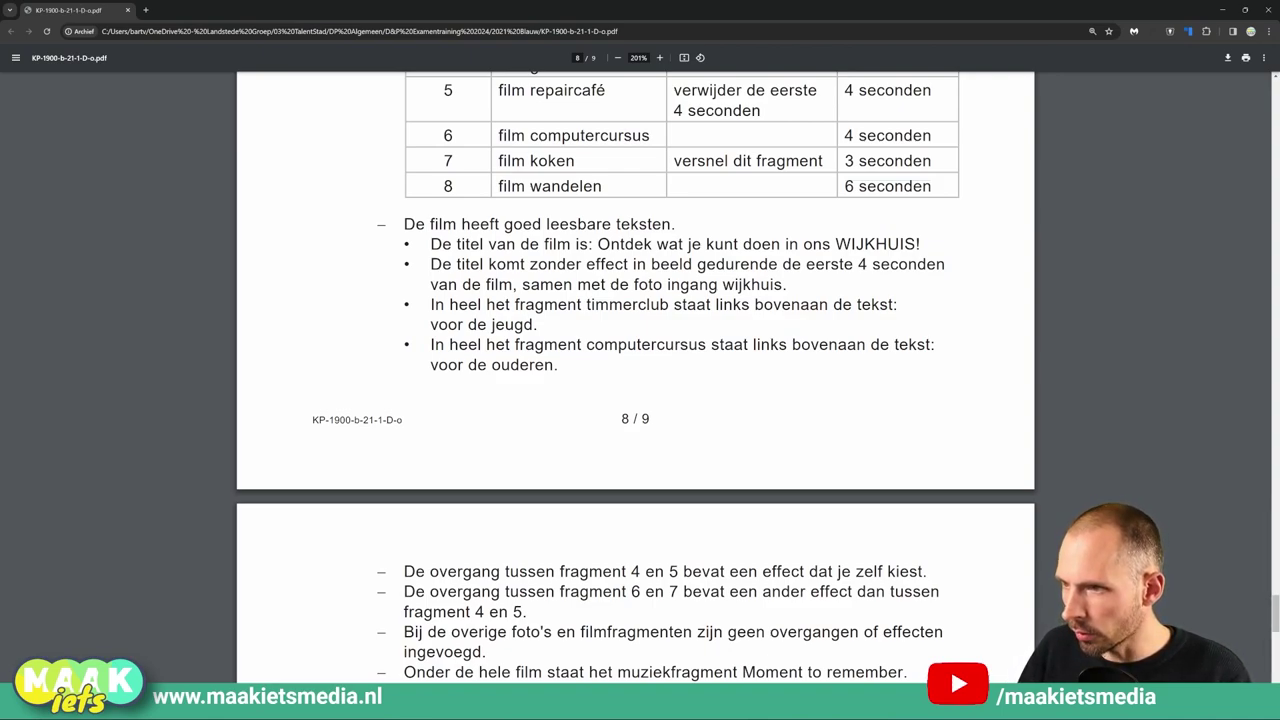
{"action": "left_click_drag", "start_coordinate": [515, 325], "coordinate": [448, 325]}
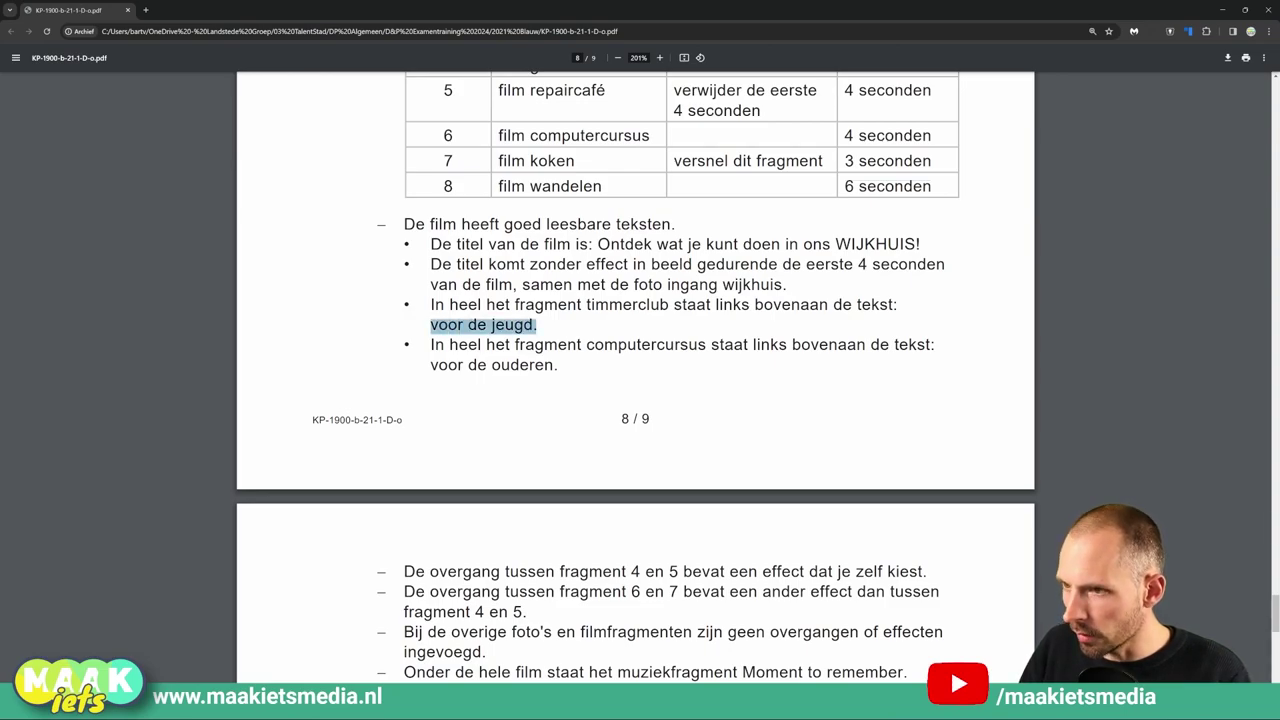
{"action": "key", "text": "alt+Tab"}
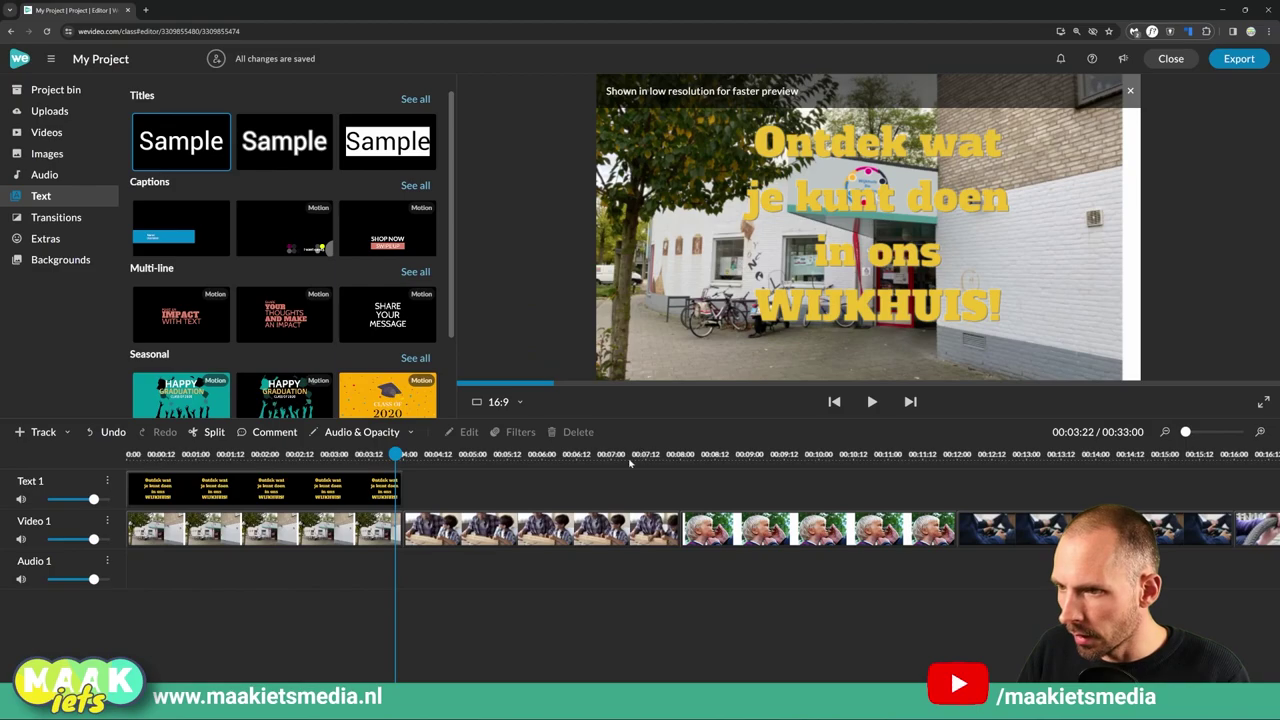
Step: Add the plain Sample title on Text 1 above the timmerclub clip and shorten it to end with that clip at 8 seconds
{"action": "left_click", "coordinate": [585, 455]}
{"action": "left_click_drag", "start_coordinate": [186, 150], "coordinate": [418, 481]}
{"action": "left_click_drag", "start_coordinate": [955, 501], "coordinate": [680, 495]}
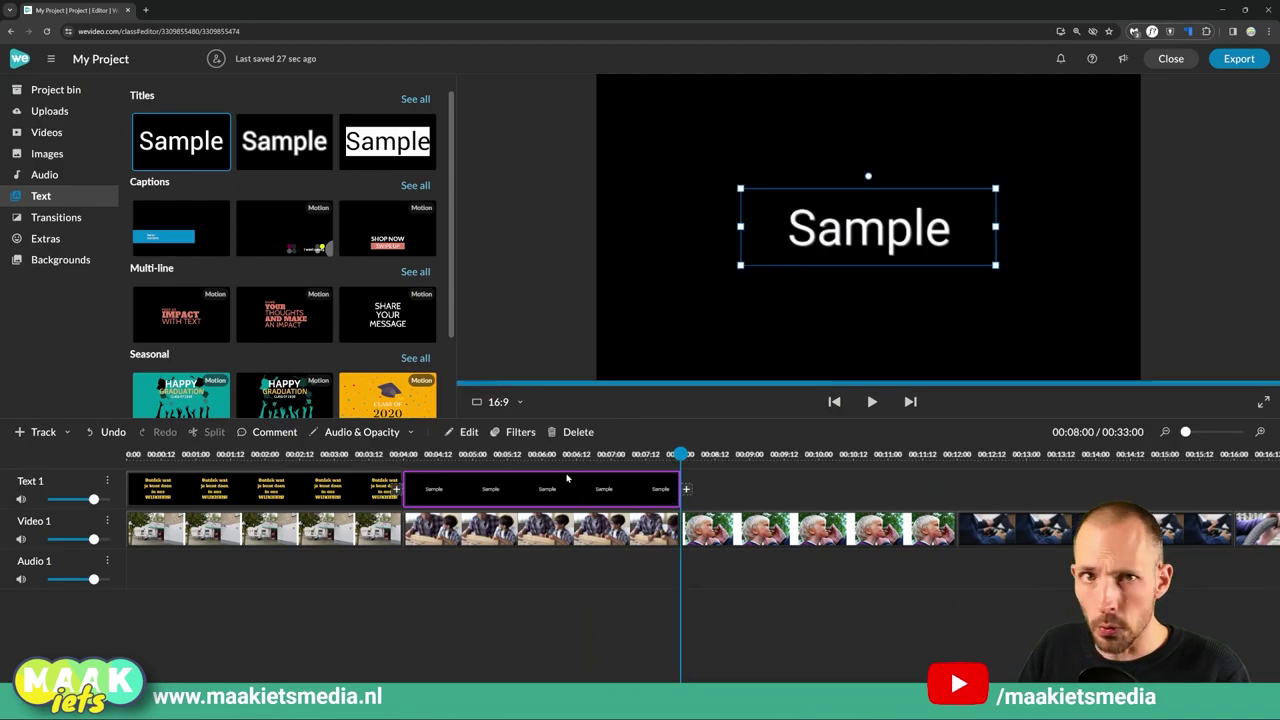
Step: Open the new title above the timmerclub clip for editing and replace its text with "voor de jeugd"
{"action": "left_click", "coordinate": [548, 489]}
{"action": "double_click", "coordinate": [506, 491]}
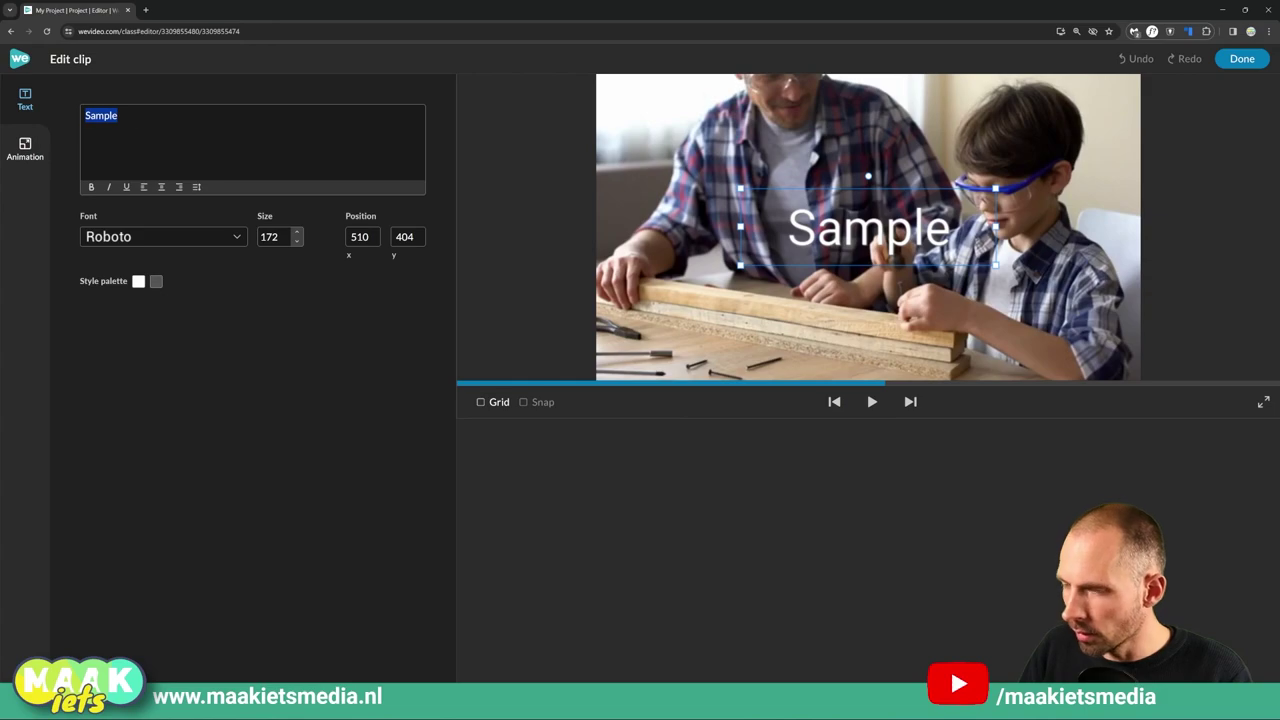
{"action": "type", "text": "voor de jeugd."}
{"action": "key", "text": "BackSpace"}
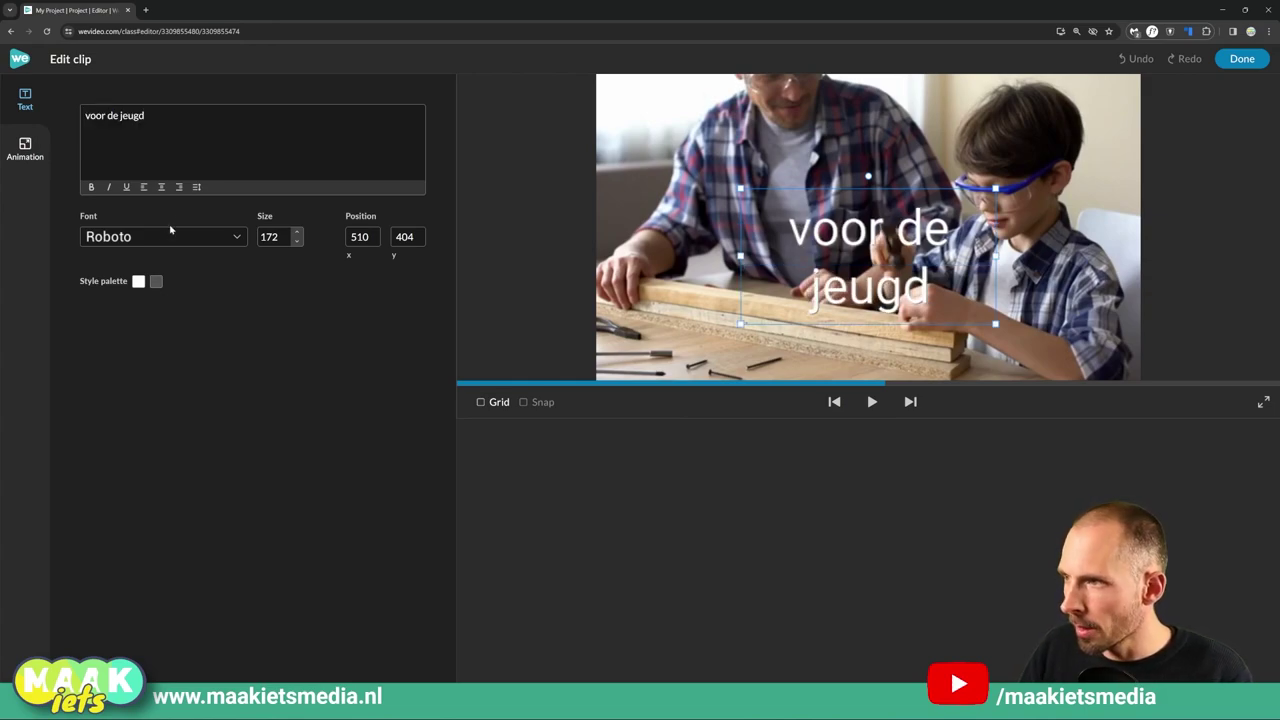
Step: Colour the timmerclub text rgb(241, 194, 50), shrink it to size 57 at x 31, y 42, and finish editing
{"action": "left_click", "coordinate": [166, 243]}
{"action": "left_click", "coordinate": [357, 320]}
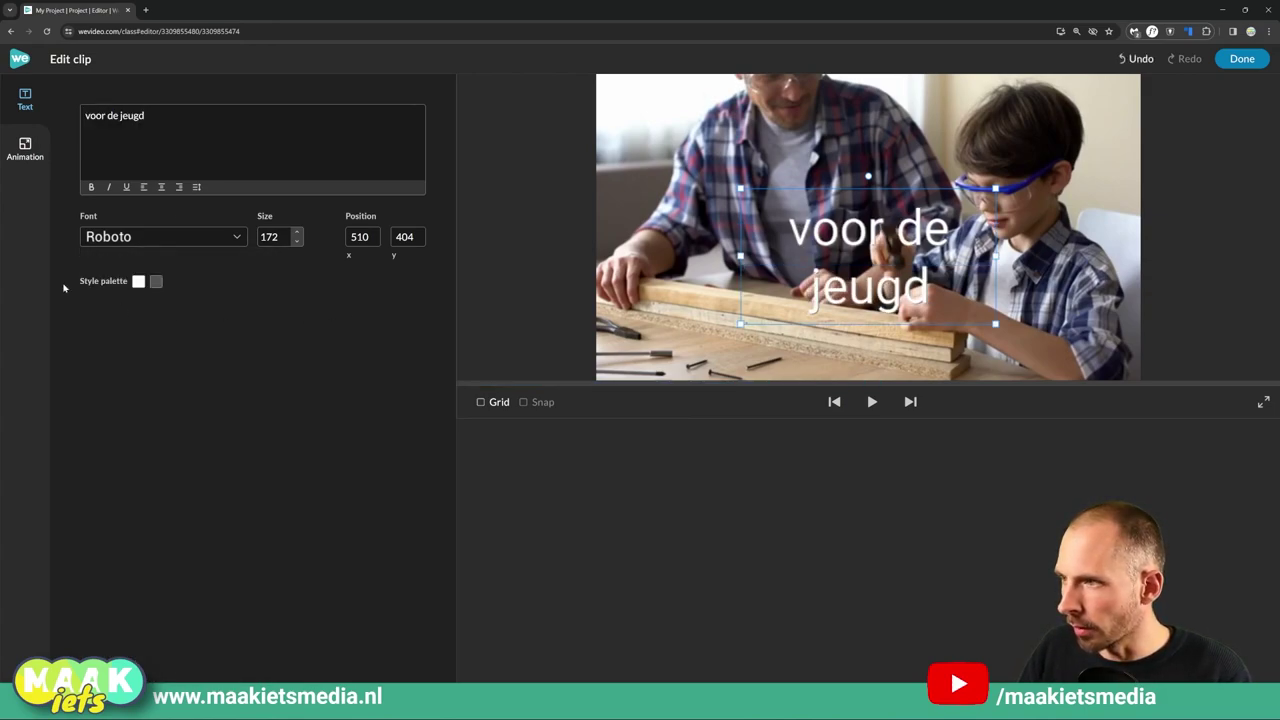
{"action": "left_click", "coordinate": [138, 282]}
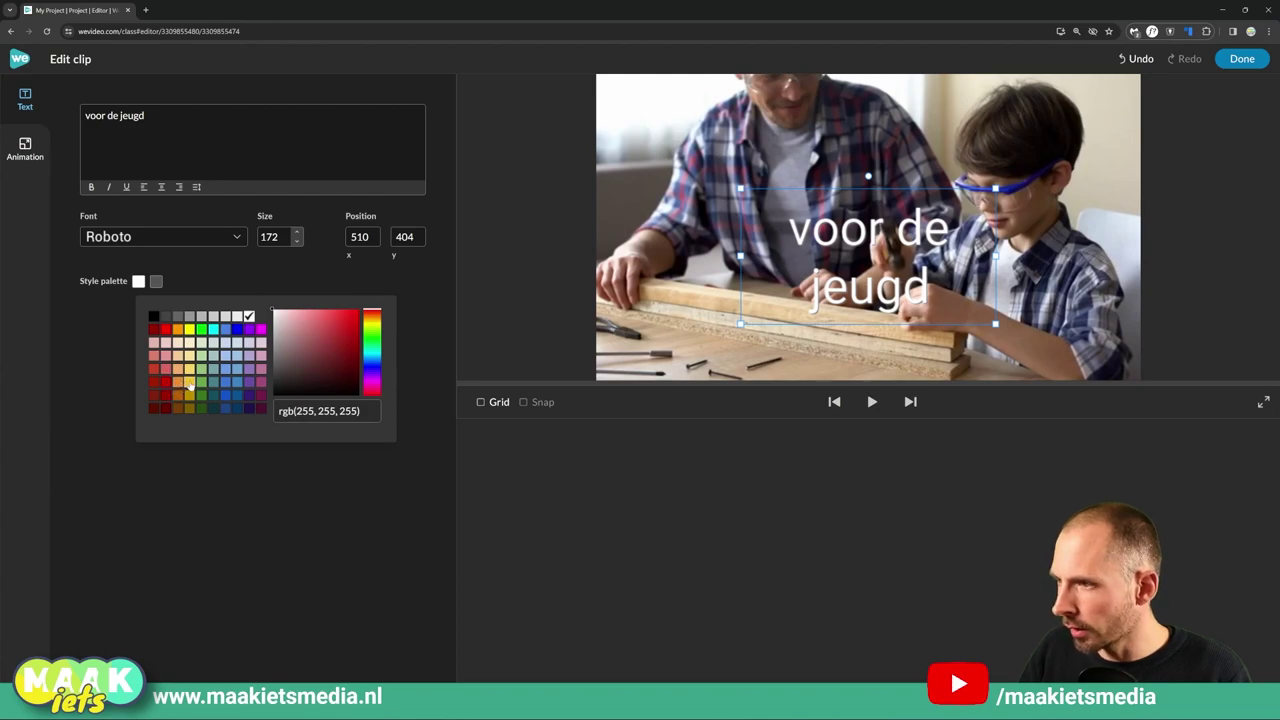
{"action": "left_click", "coordinate": [189, 383]}
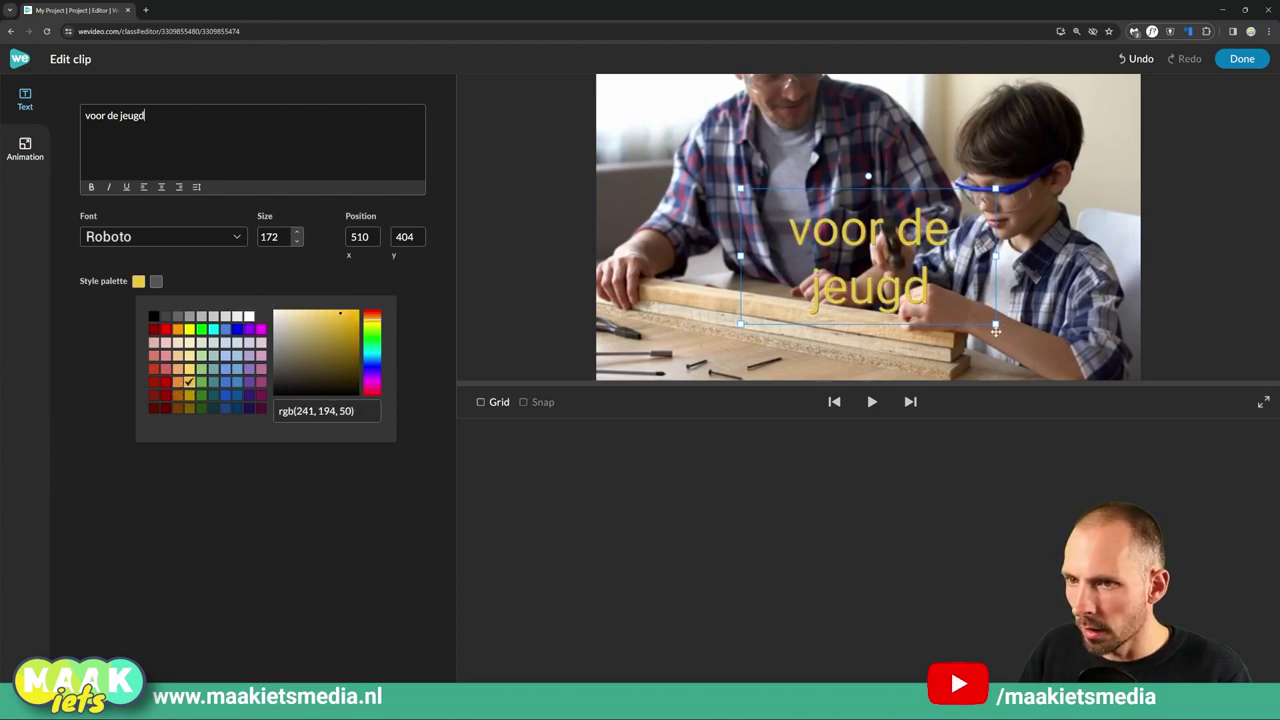
{"action": "left_click_drag", "start_coordinate": [995, 324], "coordinate": [659, 119]}
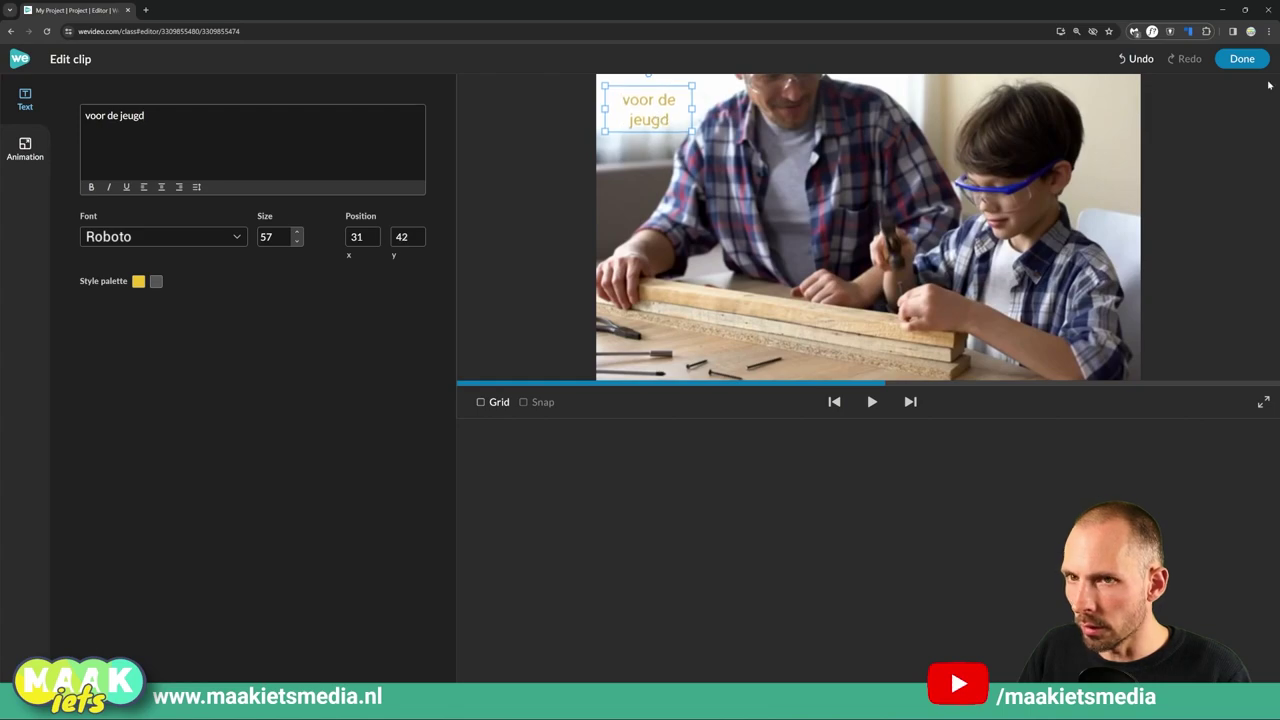
{"action": "left_click", "coordinate": [1243, 58]}
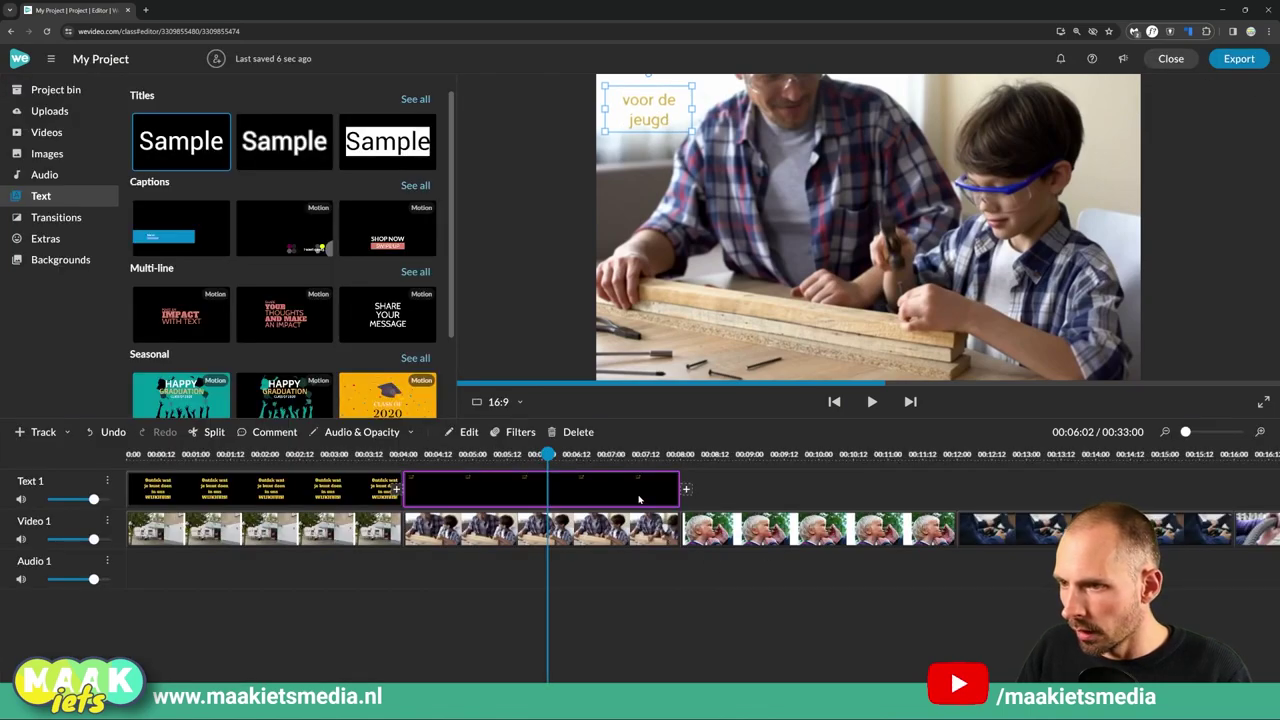
Step: Read the text requirement for the computercursus fragment in the exam PDF and return to WeVideo
{"action": "key", "text": "alt+Tab"}
{"action": "left_click_drag", "start_coordinate": [436, 344], "coordinate": [865, 344]}
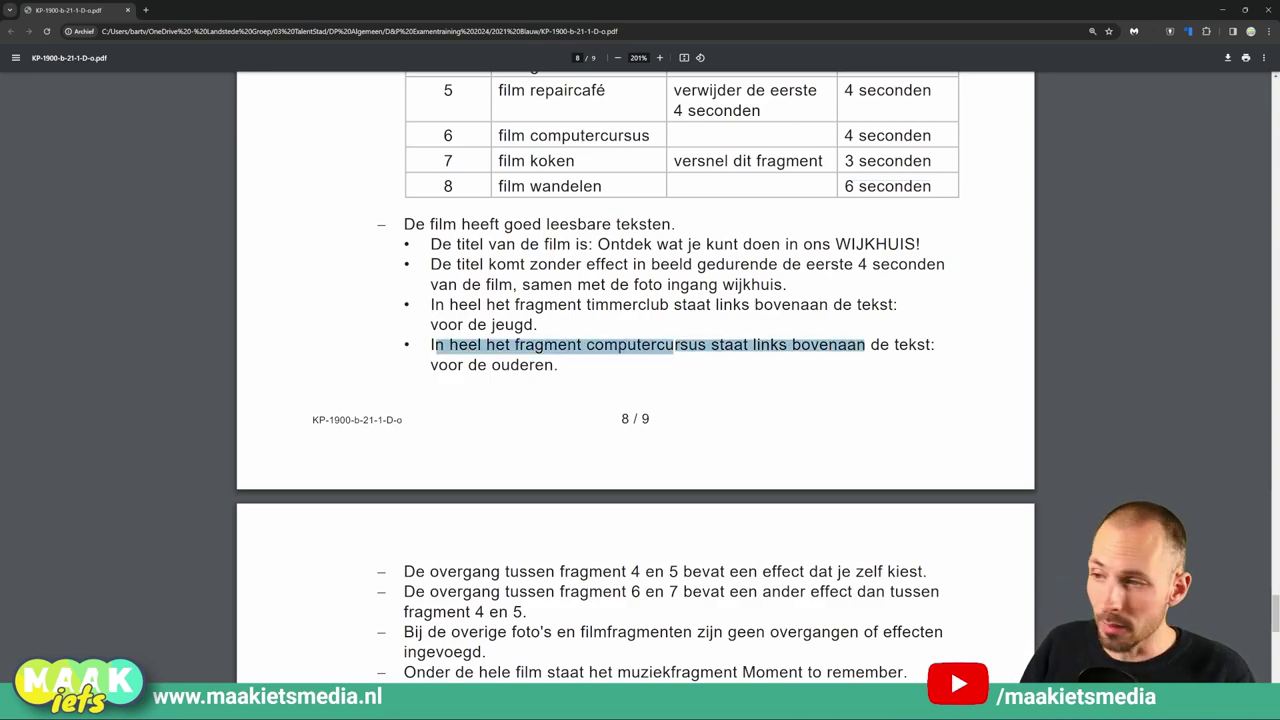
{"action": "left_click", "coordinate": [580, 377]}
{"action": "key", "text": "alt+Tab"}
Step: Copy the "voor de jeugd" title clip and paste it on Text 1, aligned with the computercursus clip starting at 20 seconds
{"action": "scroll", "coordinate": [777, 472], "scroll_direction": "right", "scroll_amount": 5}
{"action": "scroll", "coordinate": [791, 507], "scroll_direction": "left", "scroll_amount": 3}
{"action": "left_click", "coordinate": [447, 490]}
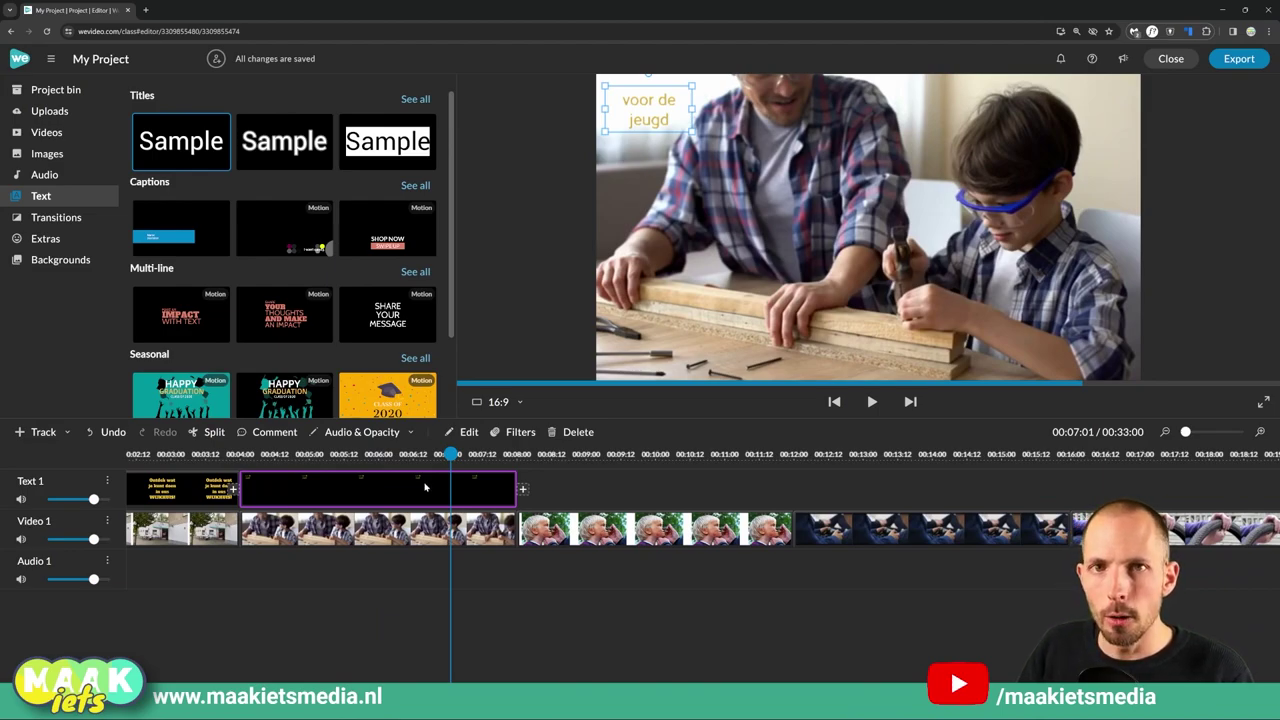
{"action": "scroll", "coordinate": [883, 586], "scroll_direction": "right", "scroll_amount": 1}
{"action": "scroll", "coordinate": [883, 586], "scroll_direction": "right", "scroll_amount": 6}
{"action": "left_click", "coordinate": [1082, 458]}
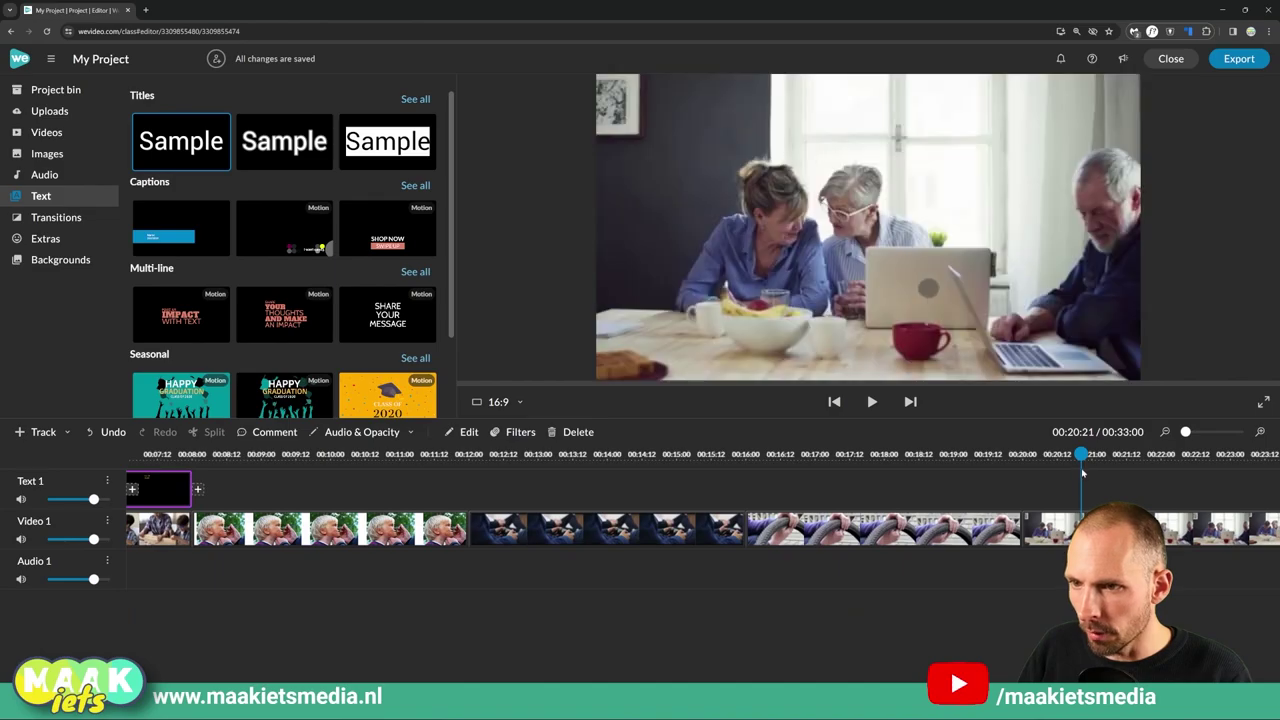
{"action": "scroll", "coordinate": [1076, 490], "scroll_direction": "right", "scroll_amount": 14}
{"action": "scroll", "coordinate": [988, 498], "scroll_direction": "left", "scroll_amount": 1}
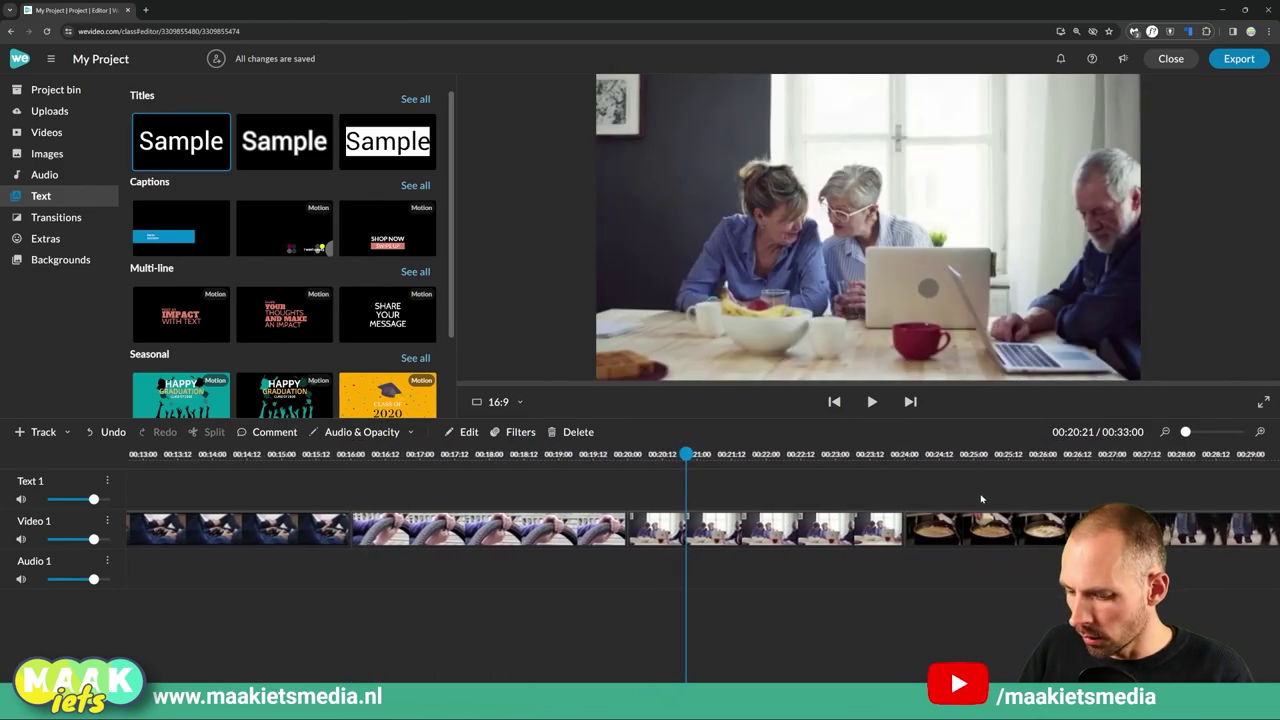
{"action": "key", "text": "ctrl+v"}
{"action": "left_click_drag", "start_coordinate": [797, 493], "coordinate": [739, 491]}
Step: Change the pasted title's text to "voor de ouderen", finish editing, and preview it partway through the computercursus clip
{"action": "double_click", "coordinate": [725, 496]}
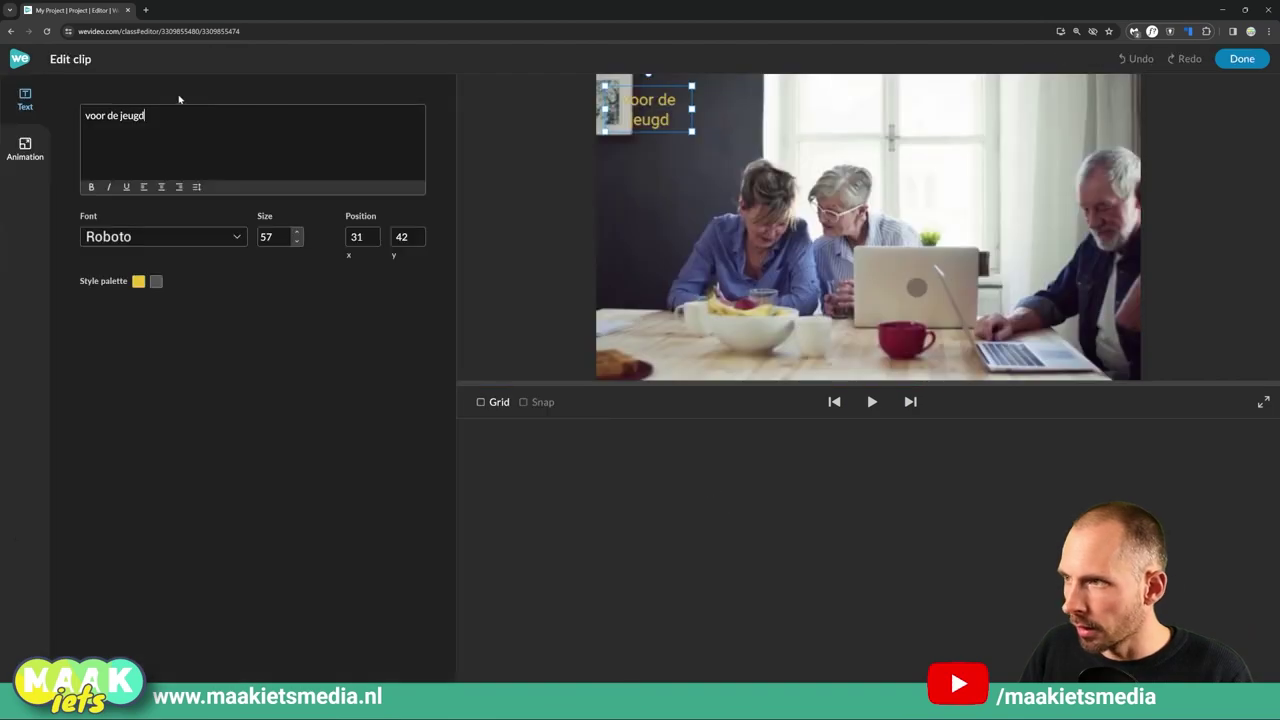
{"action": "type", "text": "ouderen"}
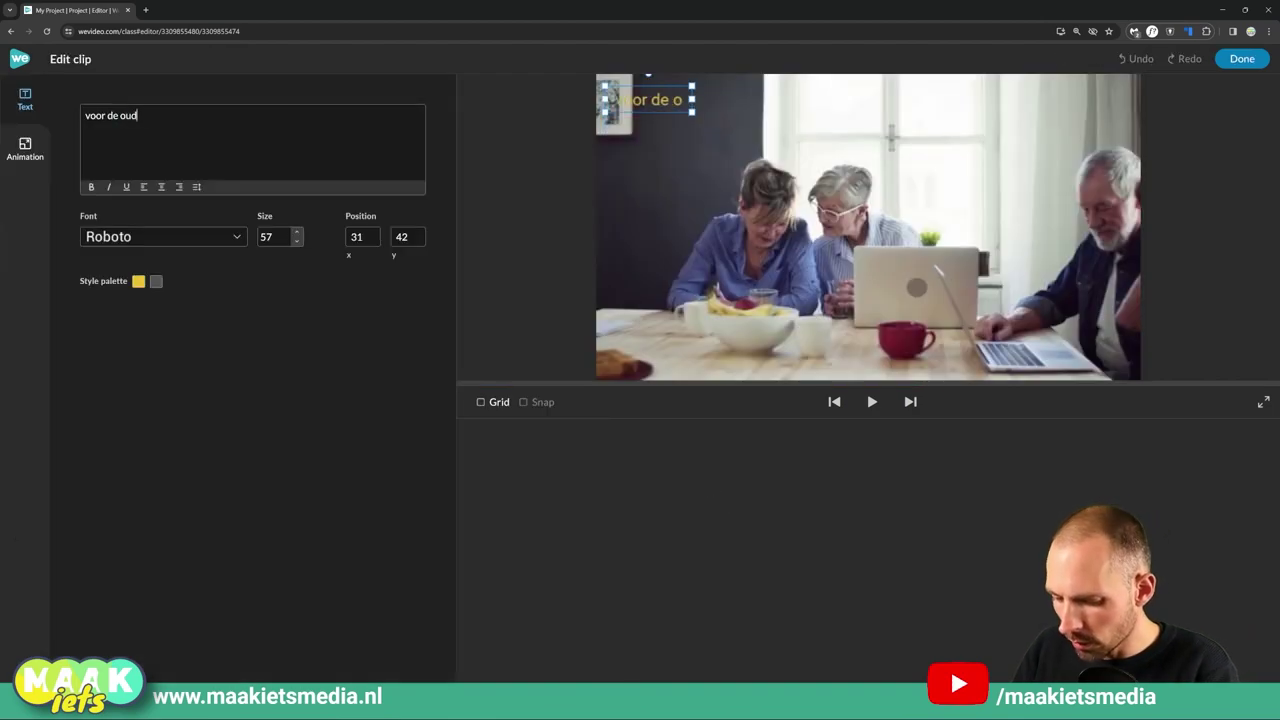
{"action": "left_click", "coordinate": [1242, 58]}
{"action": "left_click", "coordinate": [791, 456]}
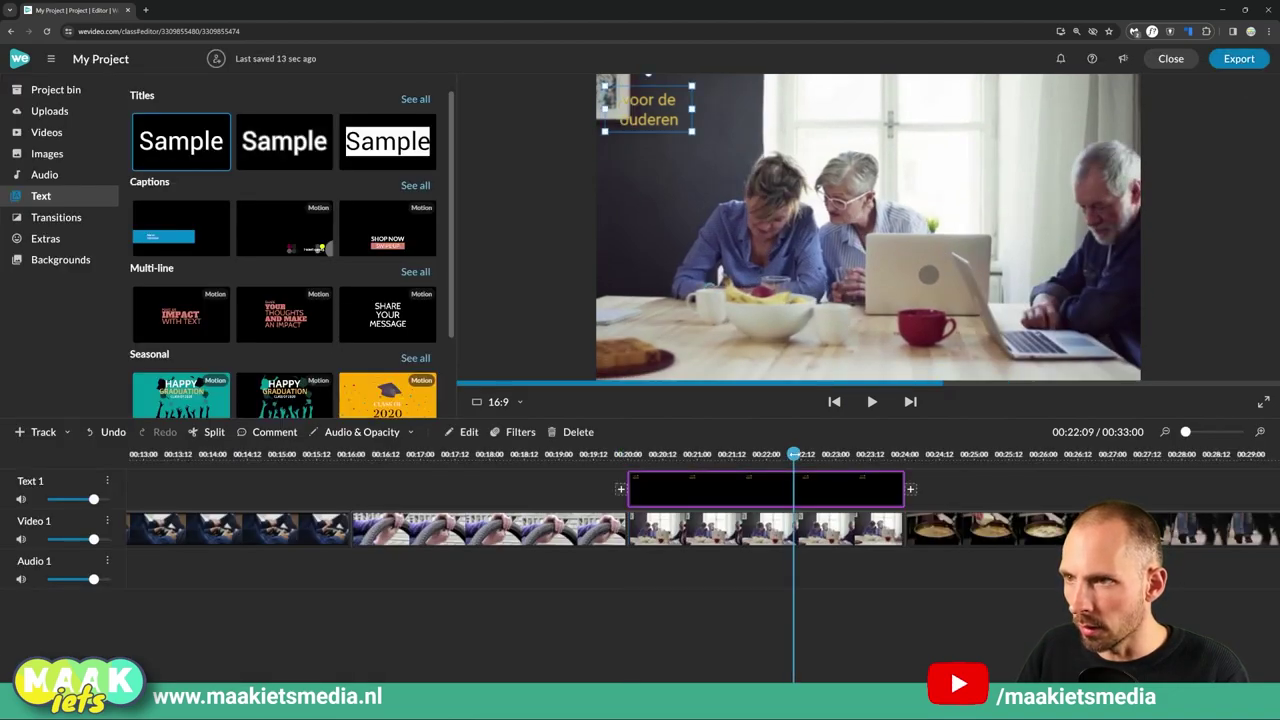
Step: Review the text and transition requirements in the exam PDF, check the fragment table, and return to WeVideo
{"action": "key", "text": "alt+Tab"}
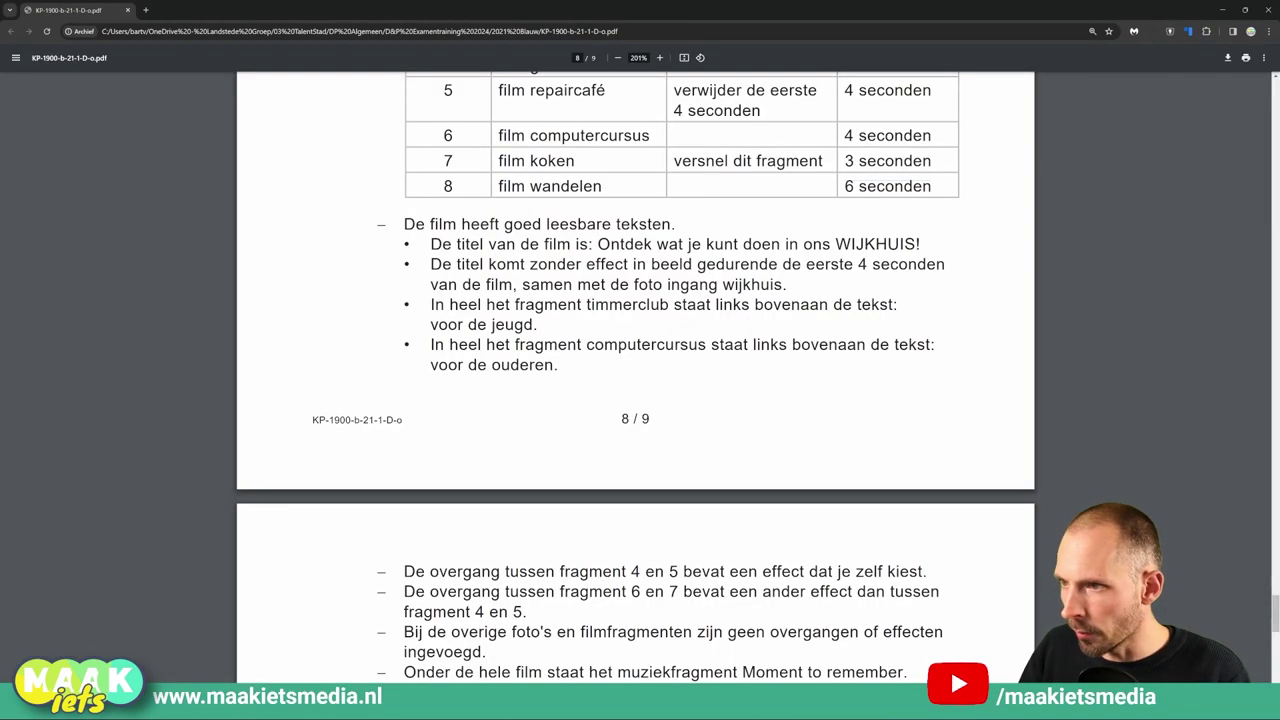
{"action": "left_click_drag", "start_coordinate": [562, 366], "coordinate": [431, 244]}
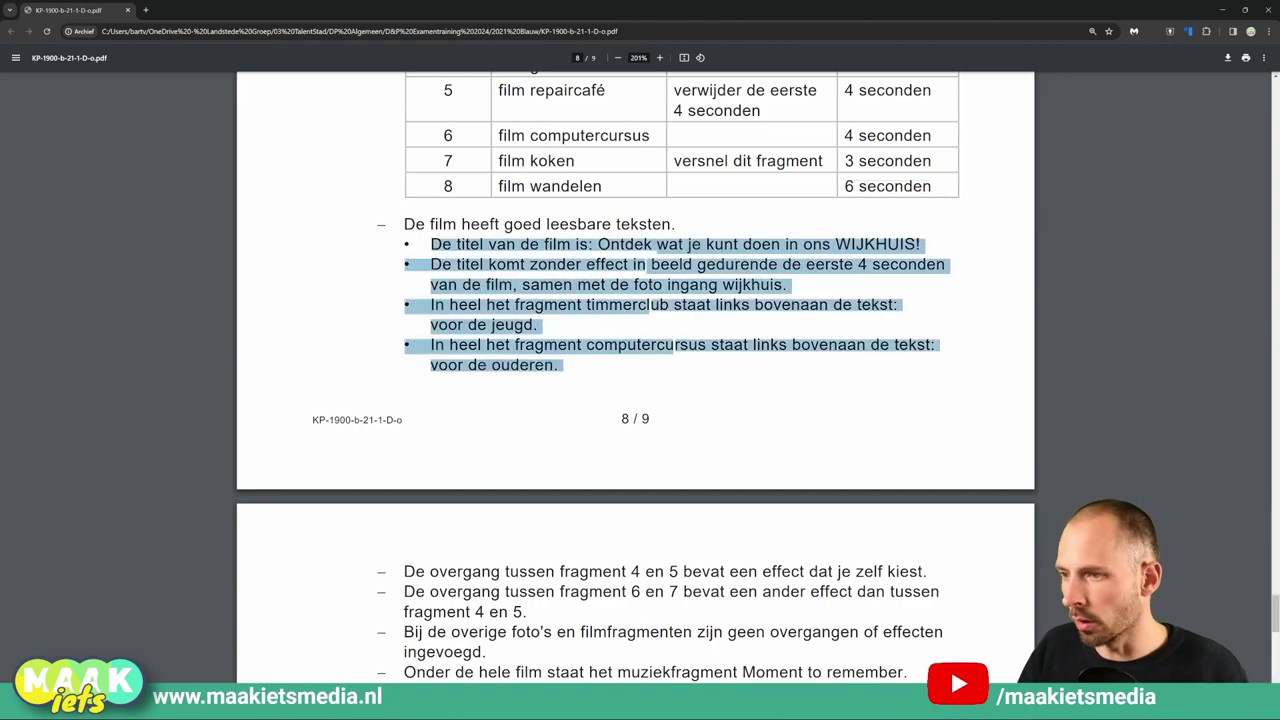
{"action": "scroll", "coordinate": [635, 377], "scroll_direction": "down", "scroll_amount": 3}
{"action": "left_click_drag", "start_coordinate": [686, 573], "coordinate": [500, 372]}
{"action": "left_click", "coordinate": [386, 372]}
{"action": "scroll", "coordinate": [500, 372], "scroll_direction": "down", "scroll_amount": 1}
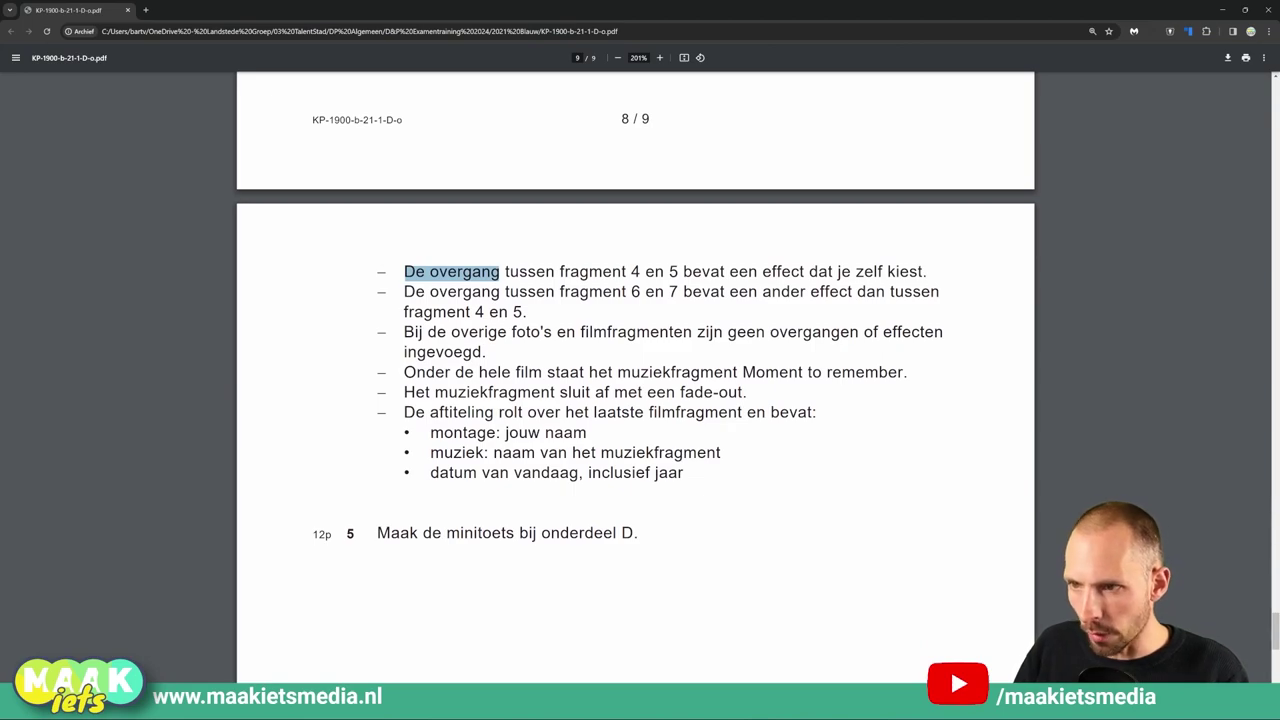
{"action": "scroll", "coordinate": [600, 220], "scroll_direction": "up", "scroll_amount": 4}
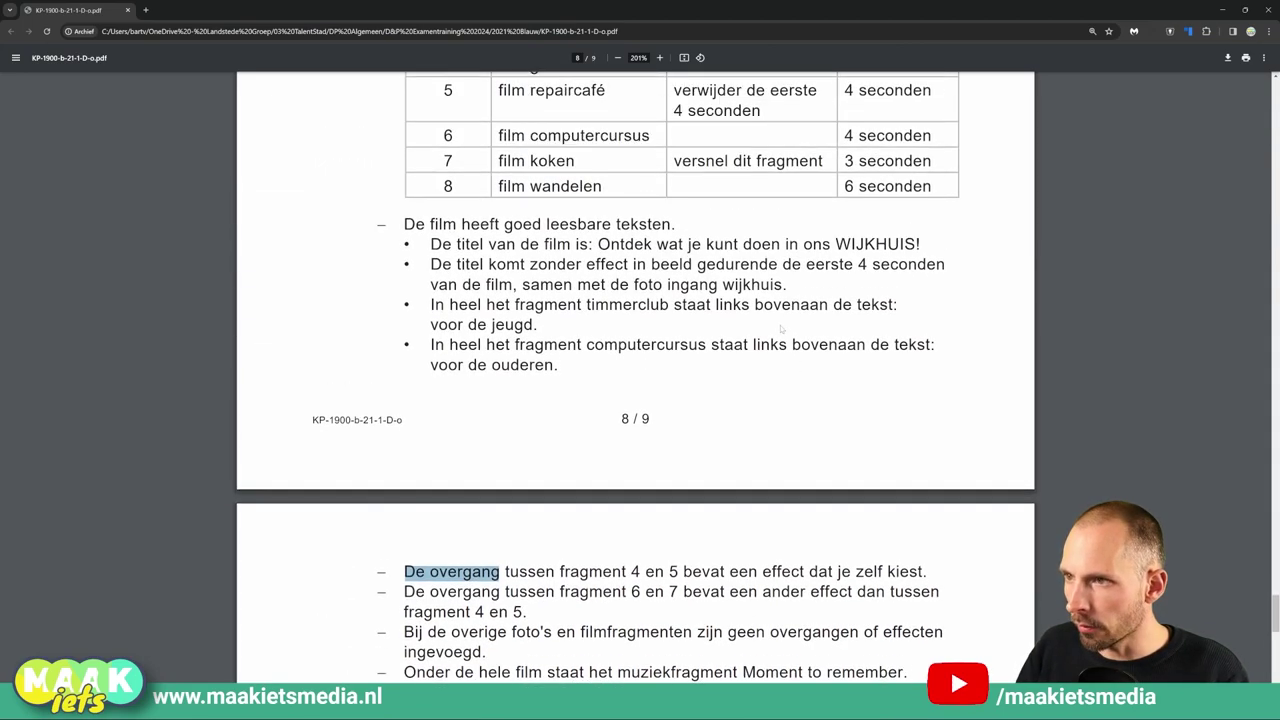
{"action": "left_click_drag", "start_coordinate": [498, 166], "coordinate": [592, 191]}
{"action": "key", "text": "alt+Tab"}
Step: Add the Slide transition between fragment 4 and the repaircafé clip on Video 1, and play it back
{"action": "left_click", "coordinate": [720, 563]}
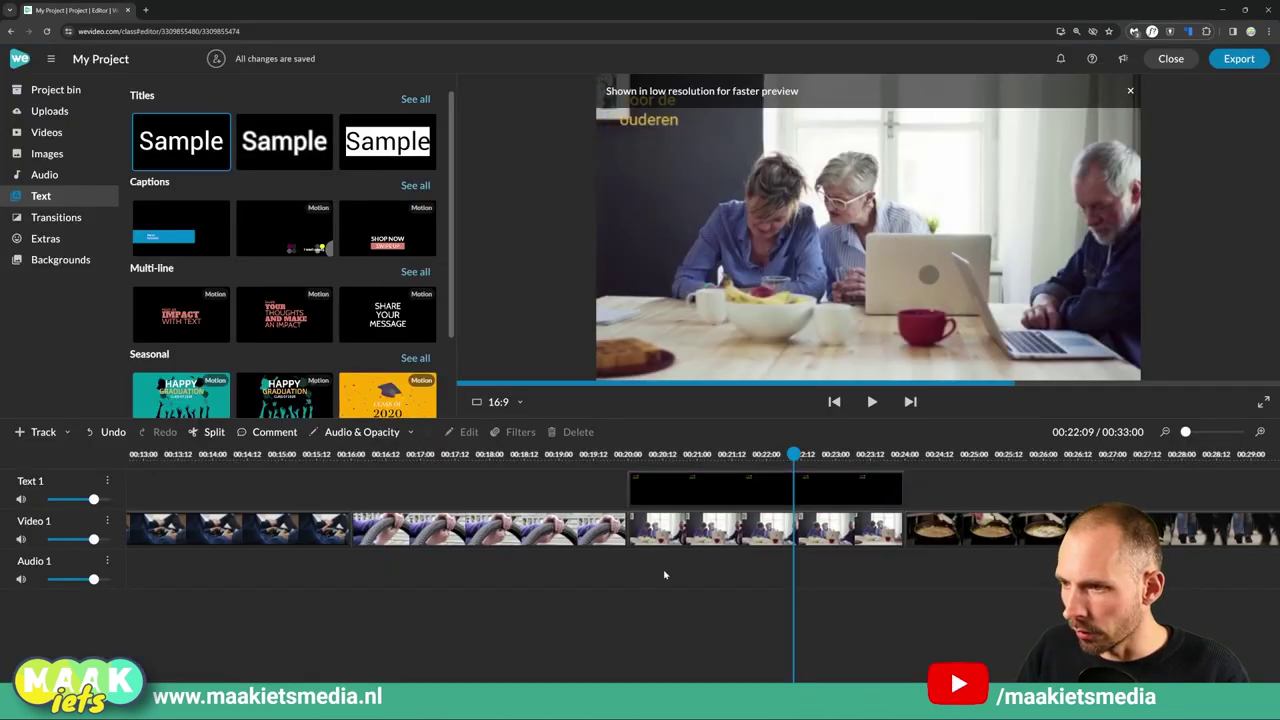
{"action": "scroll", "coordinate": [640, 578], "scroll_direction": "left", "scroll_amount": 5}
{"action": "left_click", "coordinate": [556, 535]}
{"action": "left_click", "coordinate": [690, 528]}
{"action": "left_click", "coordinate": [62, 219]}
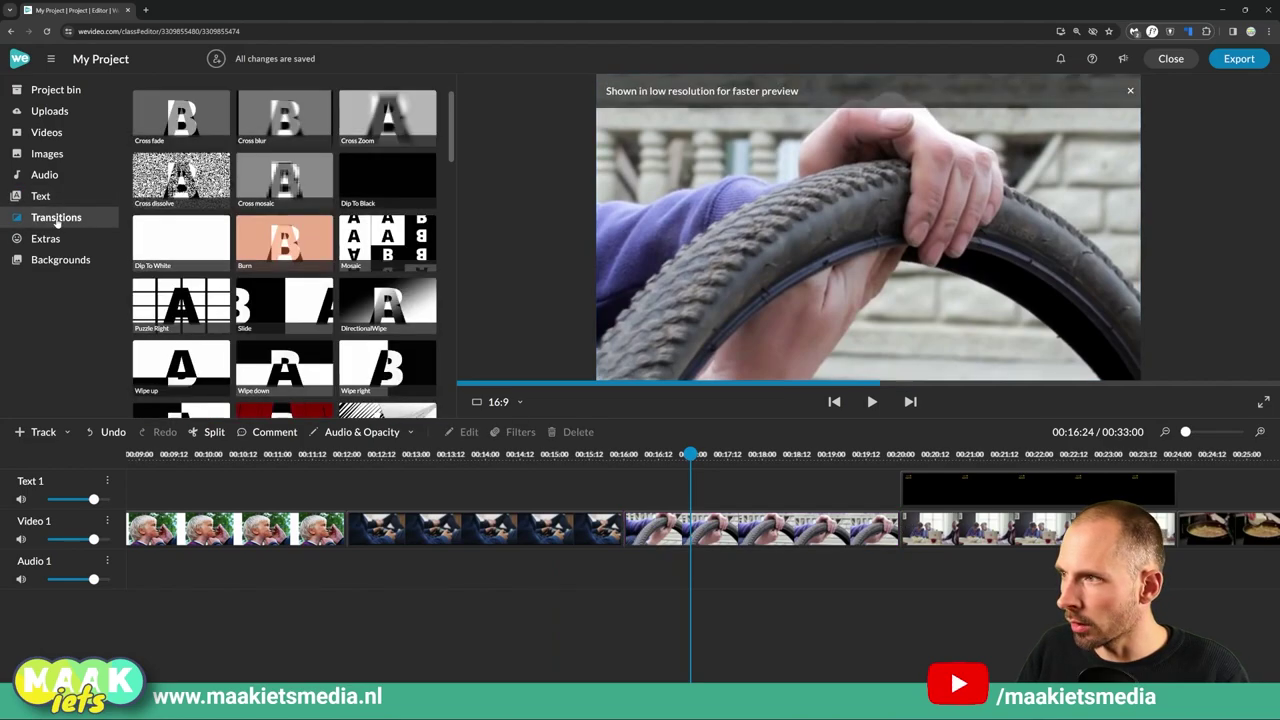
{"action": "scroll", "coordinate": [317, 234], "scroll_direction": "down", "scroll_amount": 5}
{"action": "scroll", "coordinate": [317, 234], "scroll_direction": "up", "scroll_amount": 4}
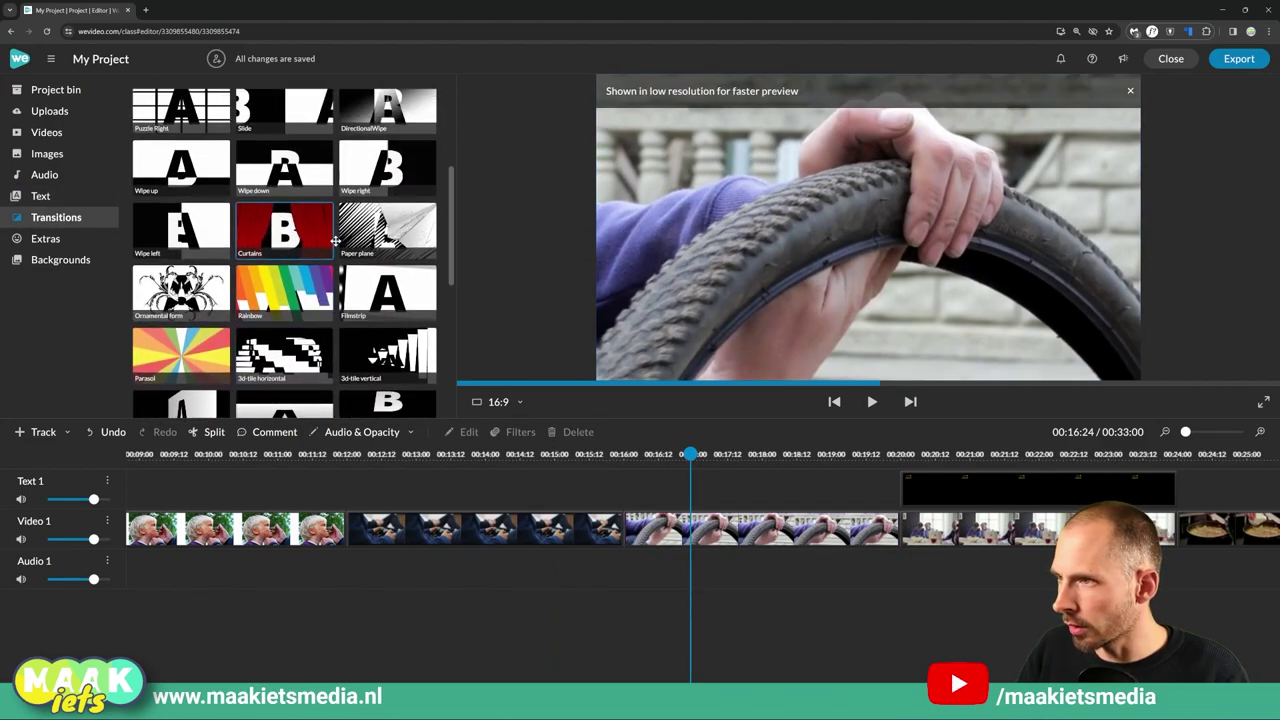
{"action": "left_click_drag", "start_coordinate": [270, 208], "coordinate": [604, 522]}
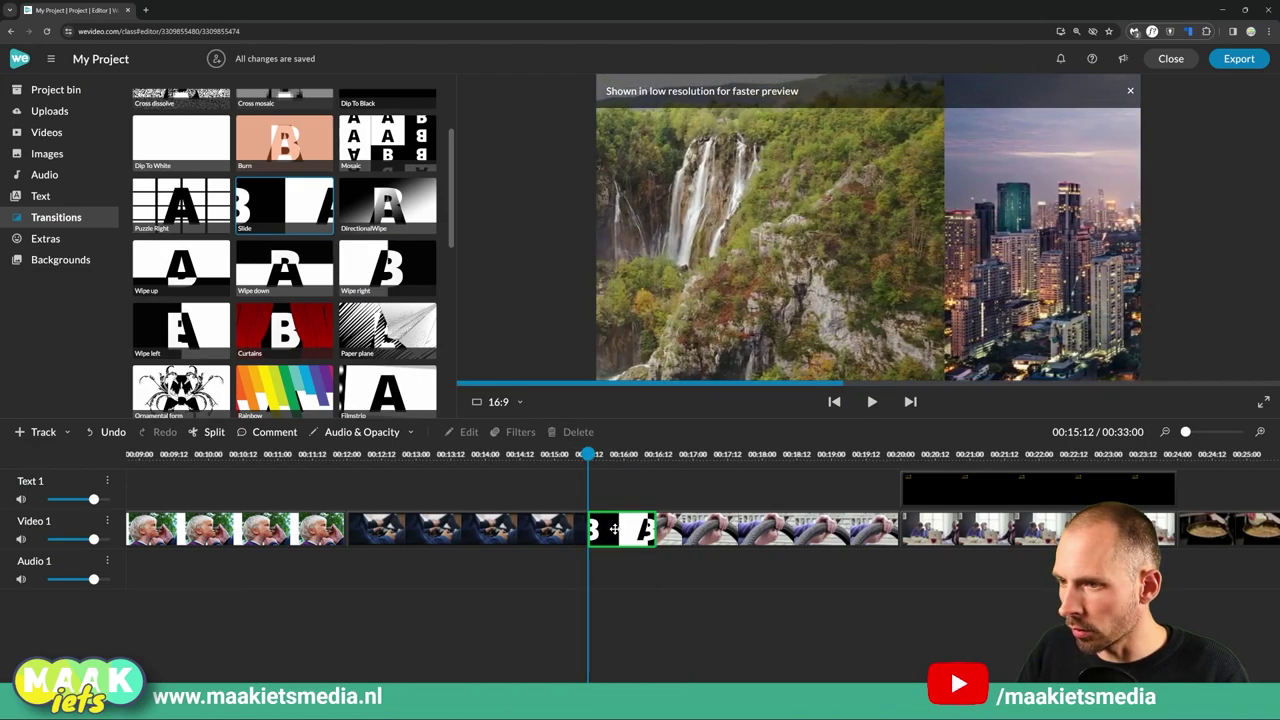
{"action": "left_click", "coordinate": [549, 455]}
{"action": "key", "text": "space"}
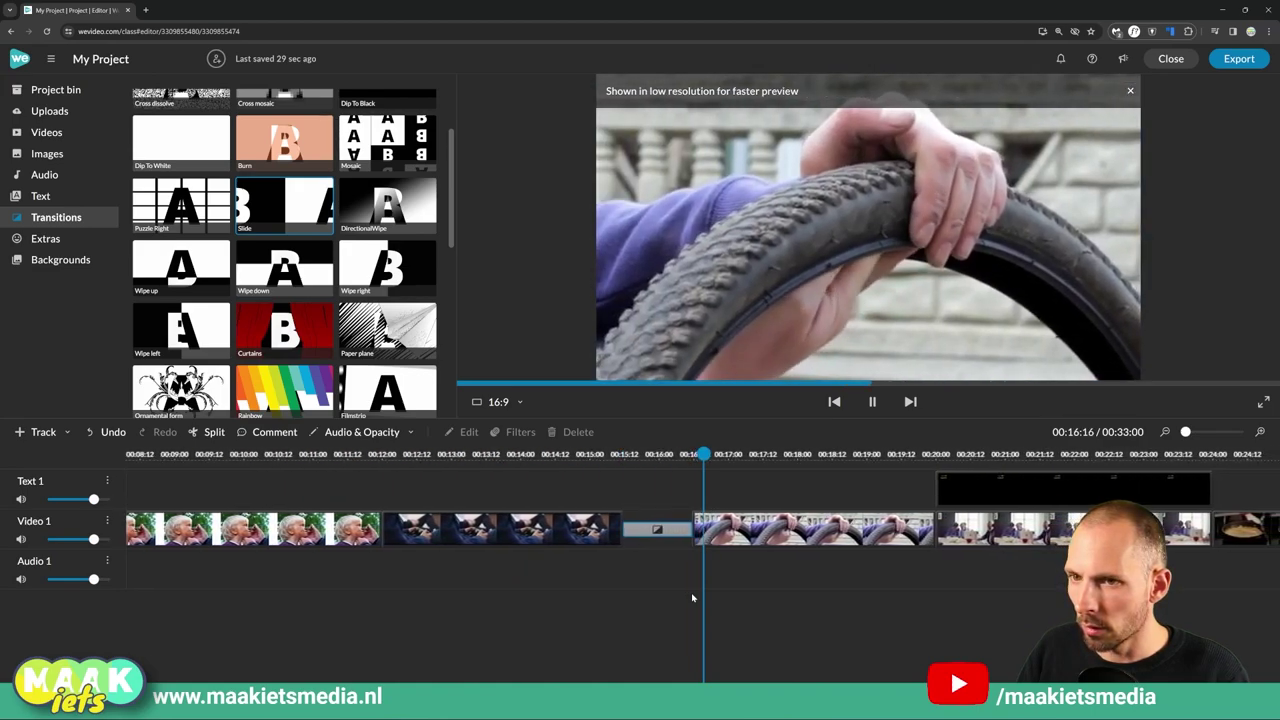
Step: Stop playback, check the exam PDF's transition requirements against fragments 6 and 7 in the fragment table, and return to WeVideo
{"action": "key", "text": "space"}
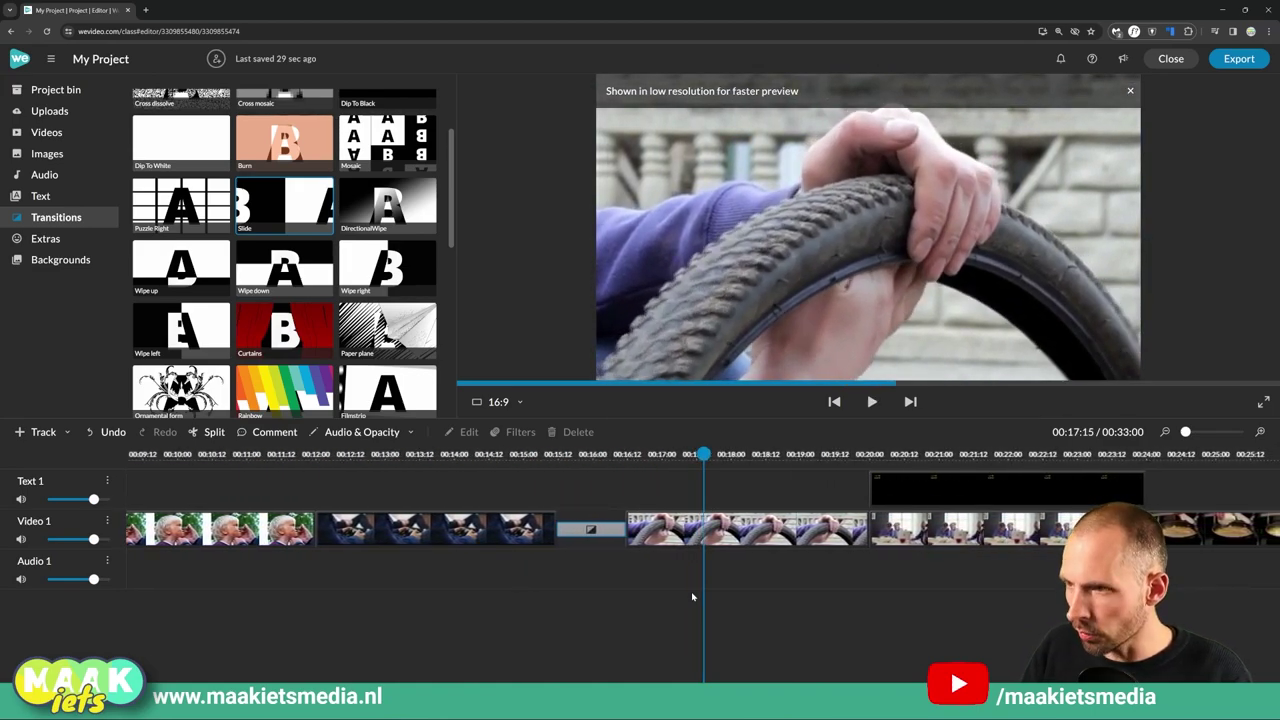
{"action": "key", "text": "alt+Tab"}
{"action": "scroll", "coordinate": [636, 377], "scroll_direction": "down", "scroll_amount": 3}
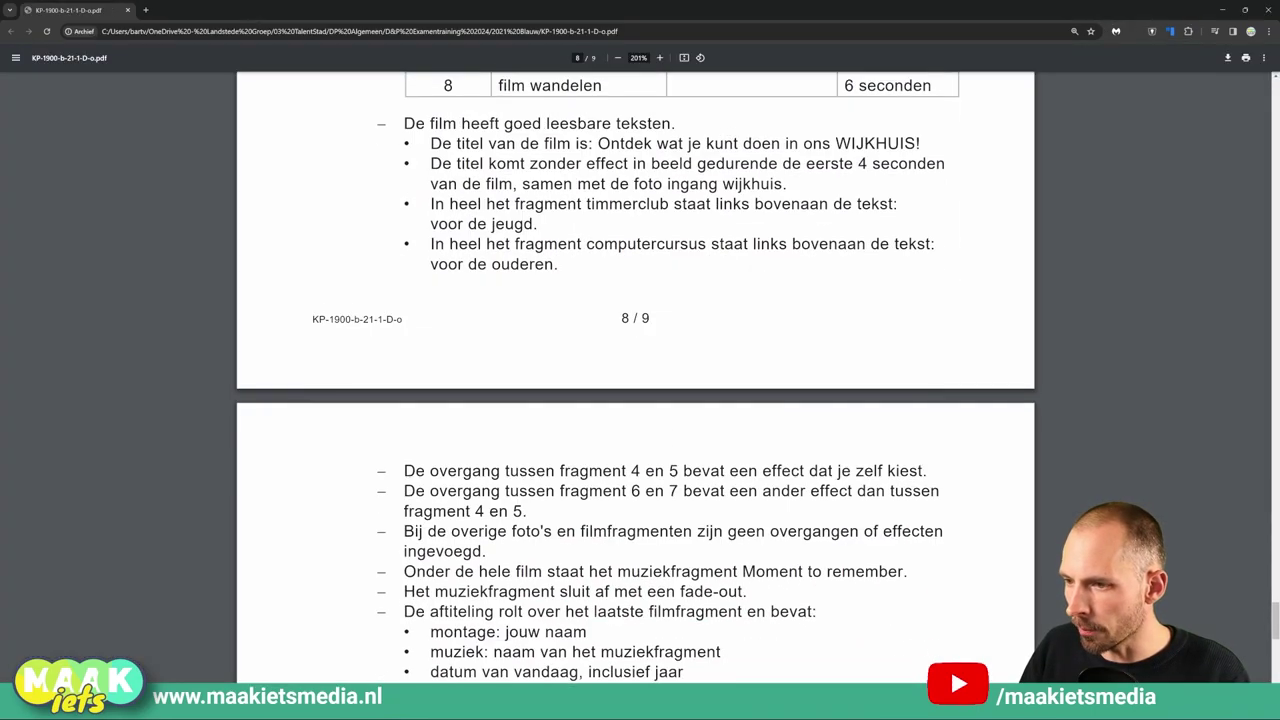
{"action": "left_click_drag", "start_coordinate": [404, 441], "coordinate": [939, 441]}
{"action": "left_click", "coordinate": [939, 442]}
{"action": "scroll", "coordinate": [939, 442], "scroll_direction": "up", "scroll_amount": 6}
{"action": "left_click_drag", "start_coordinate": [498, 286], "coordinate": [649, 286]}
{"action": "left_click_drag", "start_coordinate": [498, 311], "coordinate": [578, 311]}
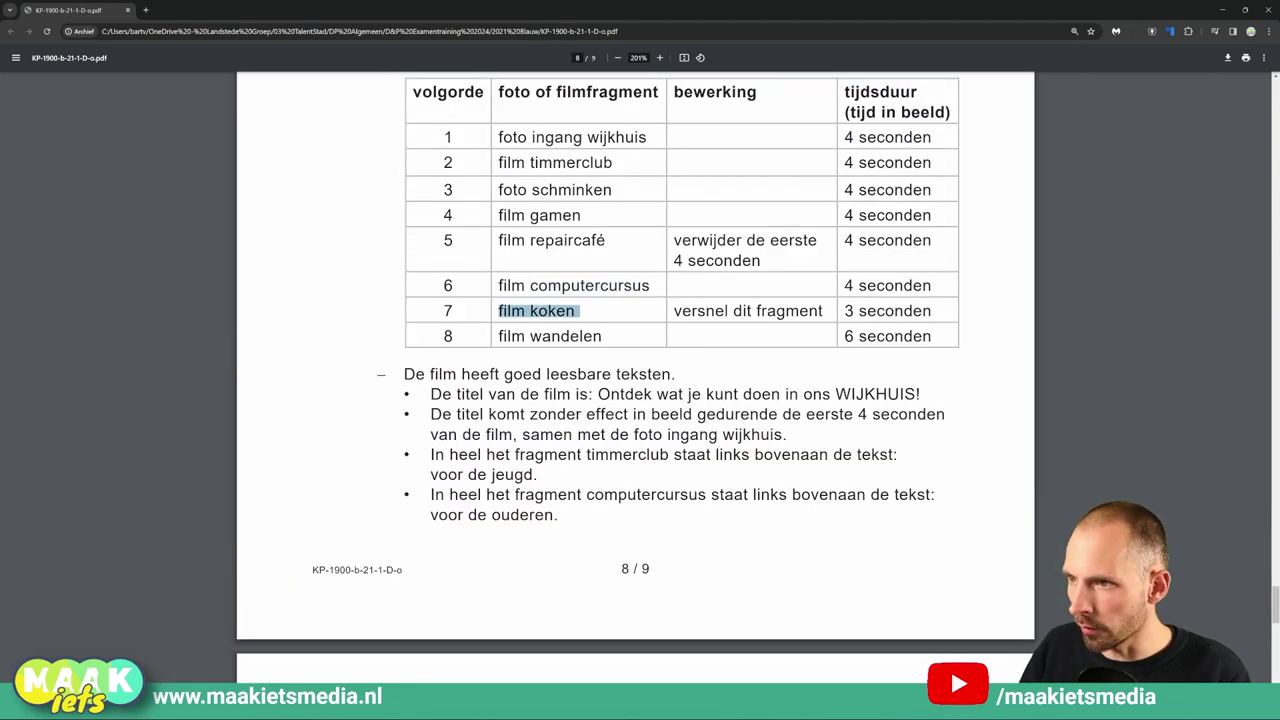
{"action": "key", "text": "alt+Tab"}
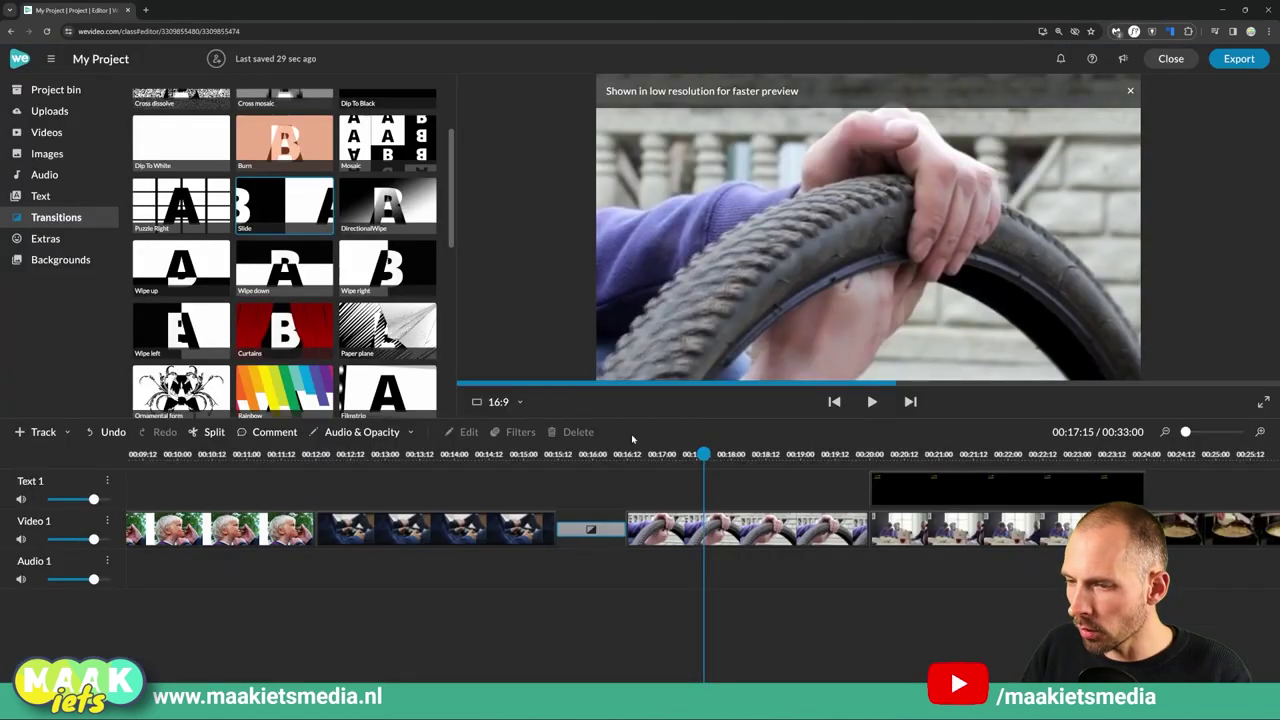
Step: Add the Curtains transition between the computercursus and koken clips on Video 1, and play it back
{"action": "scroll", "coordinate": [899, 513], "scroll_direction": "right", "scroll_amount": 1}
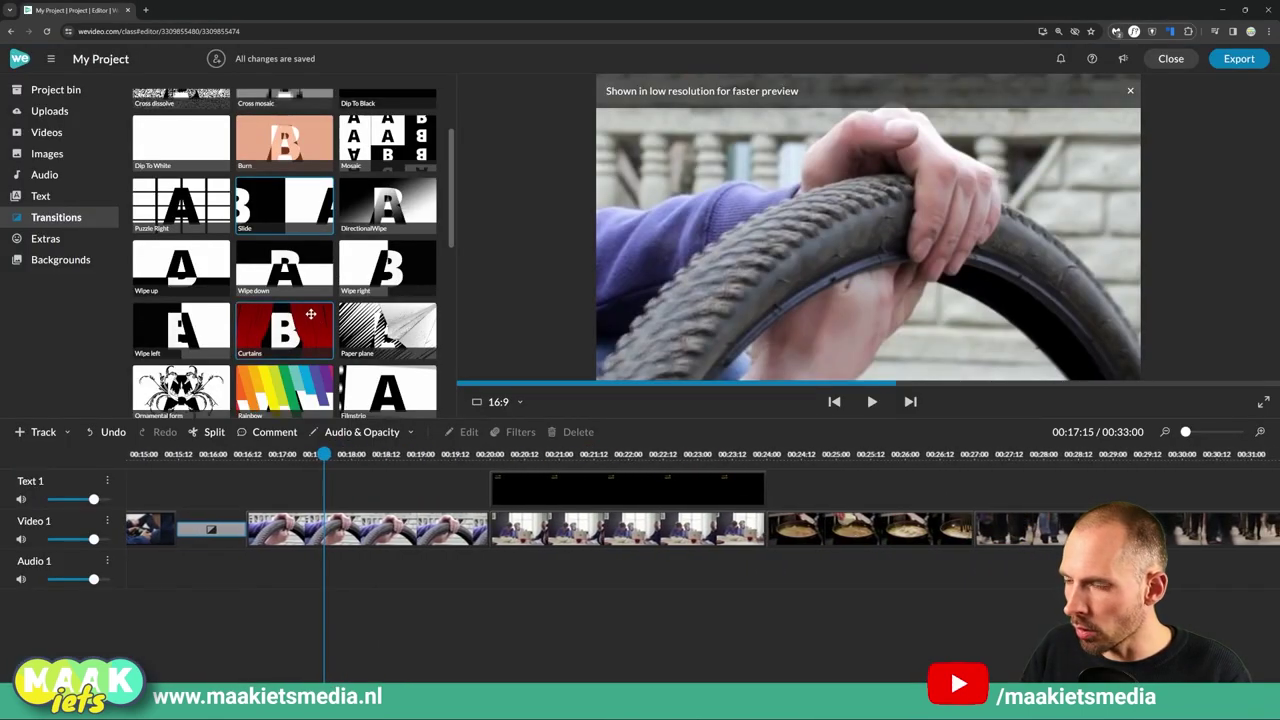
{"action": "scroll", "coordinate": [322, 297], "scroll_direction": "down", "scroll_amount": 1}
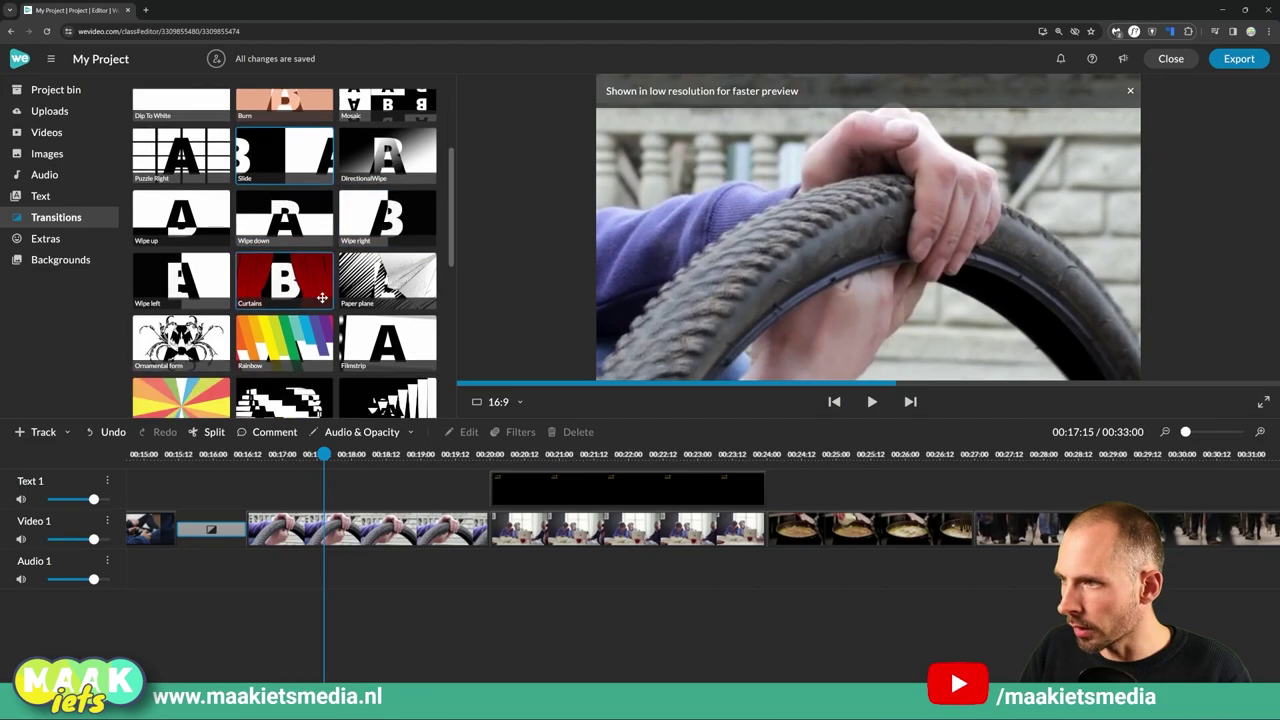
{"action": "left_click_drag", "start_coordinate": [282, 282], "coordinate": [766, 529]}
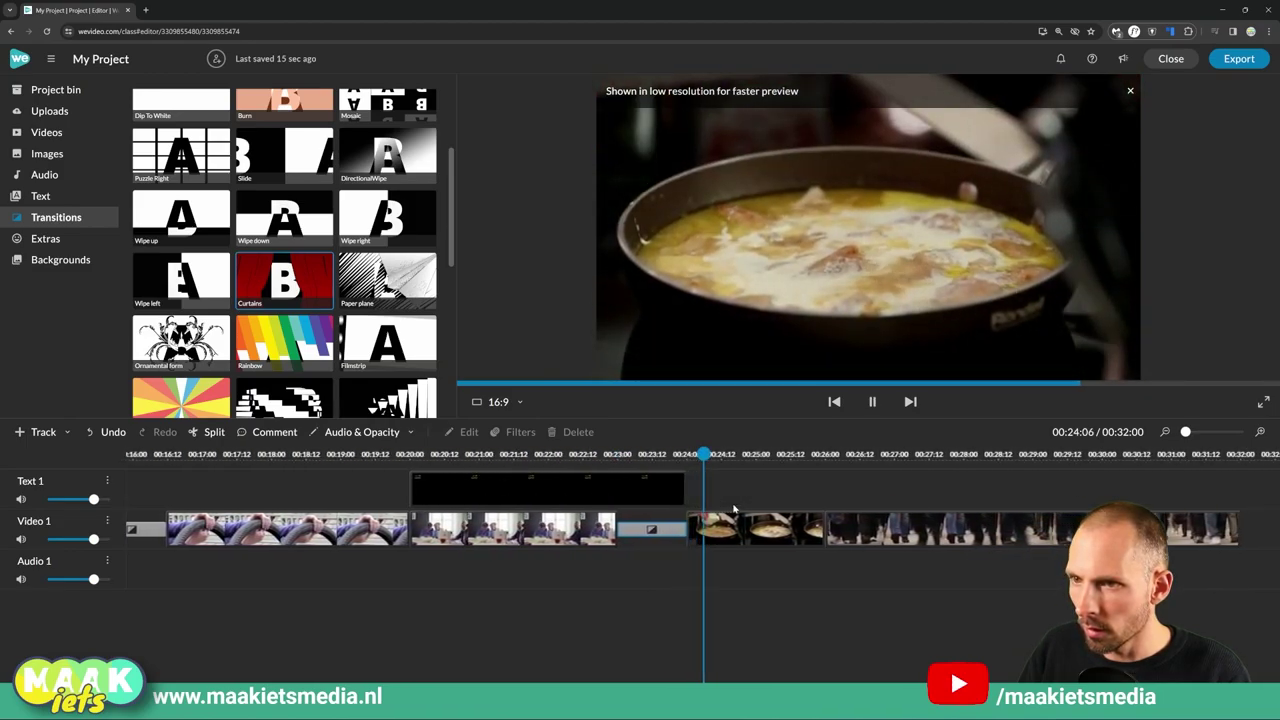
{"action": "key", "text": "space"}
{"action": "left_click", "coordinate": [516, 459]}
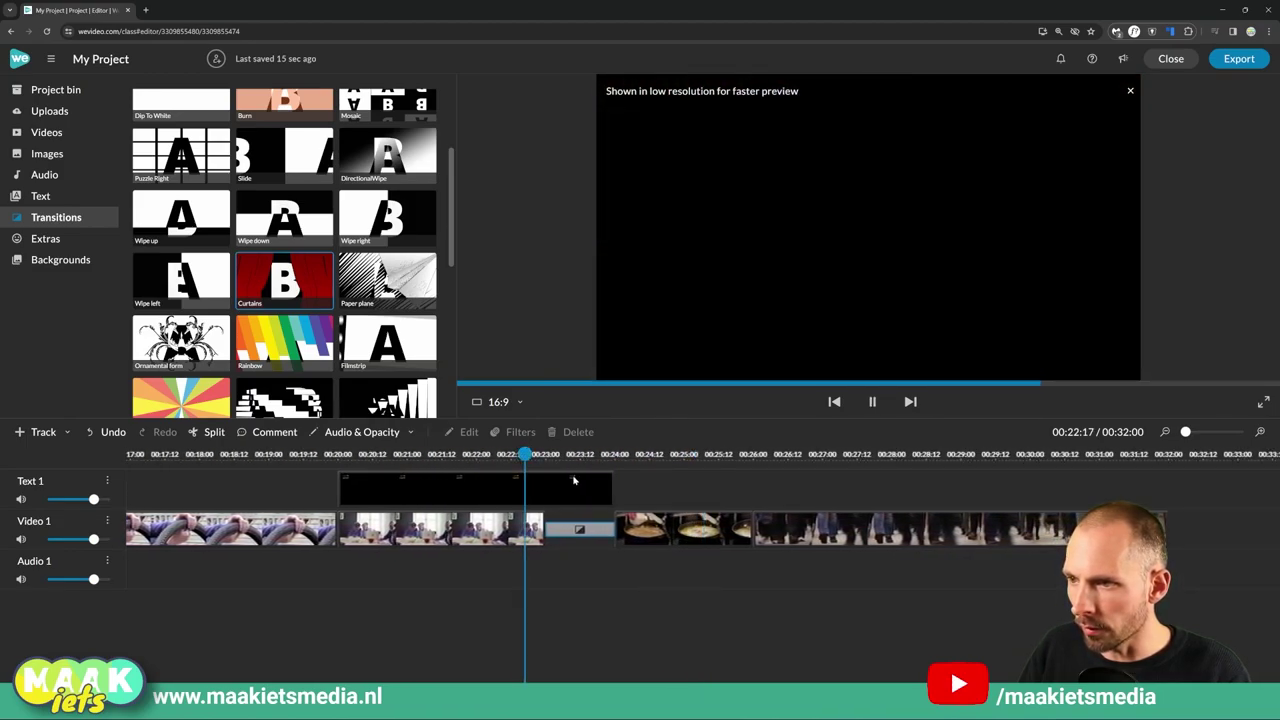
{"action": "key", "text": "space"}
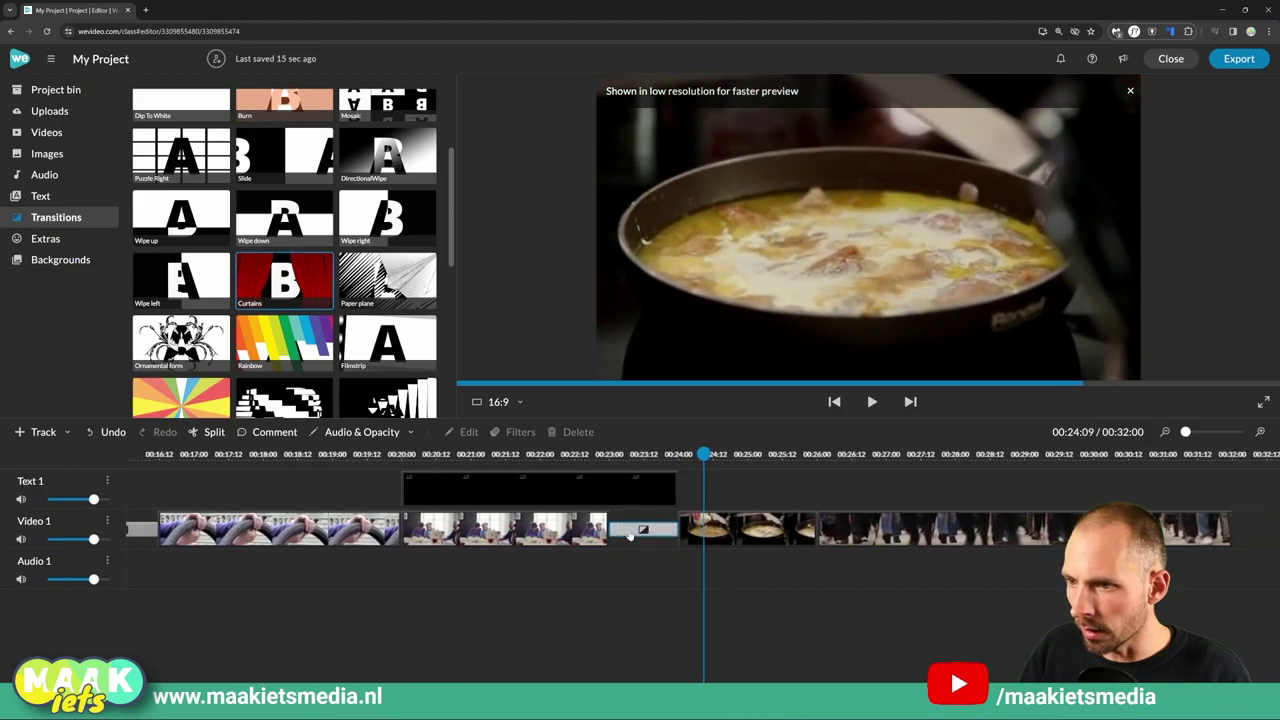
Step: Inspect the Curtains transition's settings and its list of alternative types, glance at the exam PDF, and close the settings without changes
{"action": "left_click", "coordinate": [629, 535]}
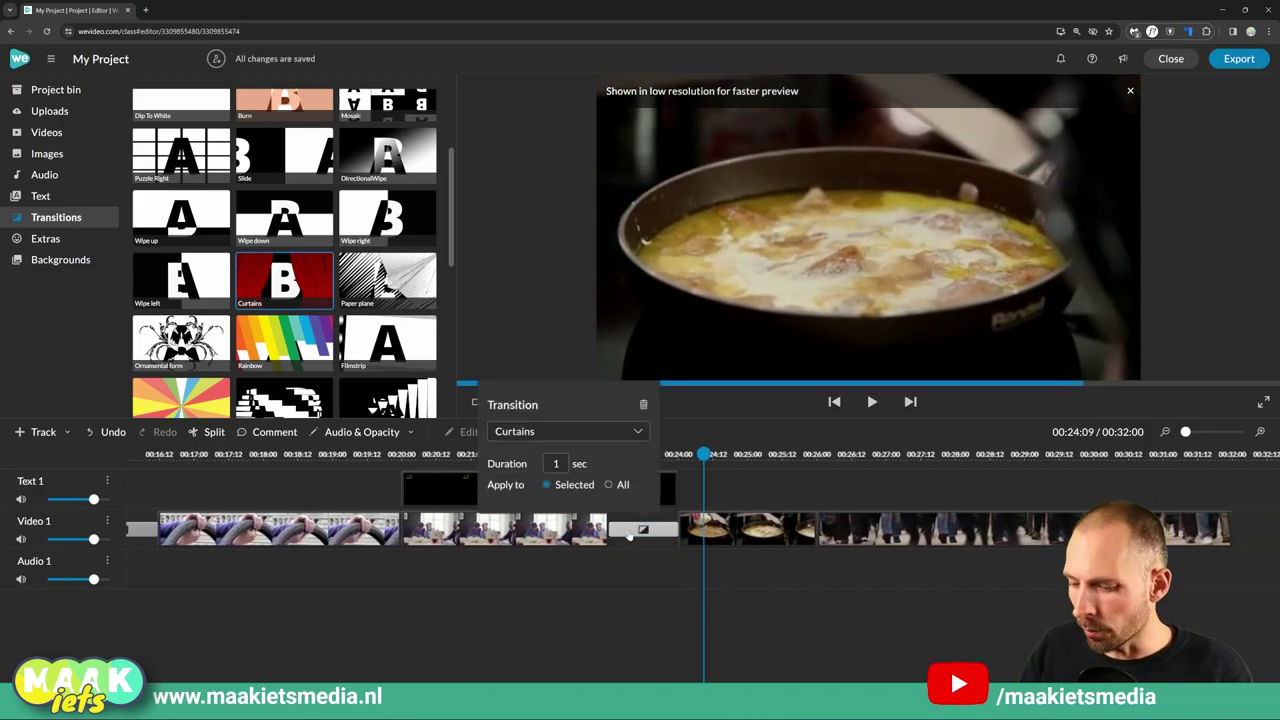
{"action": "key", "text": "alt+Tab"}
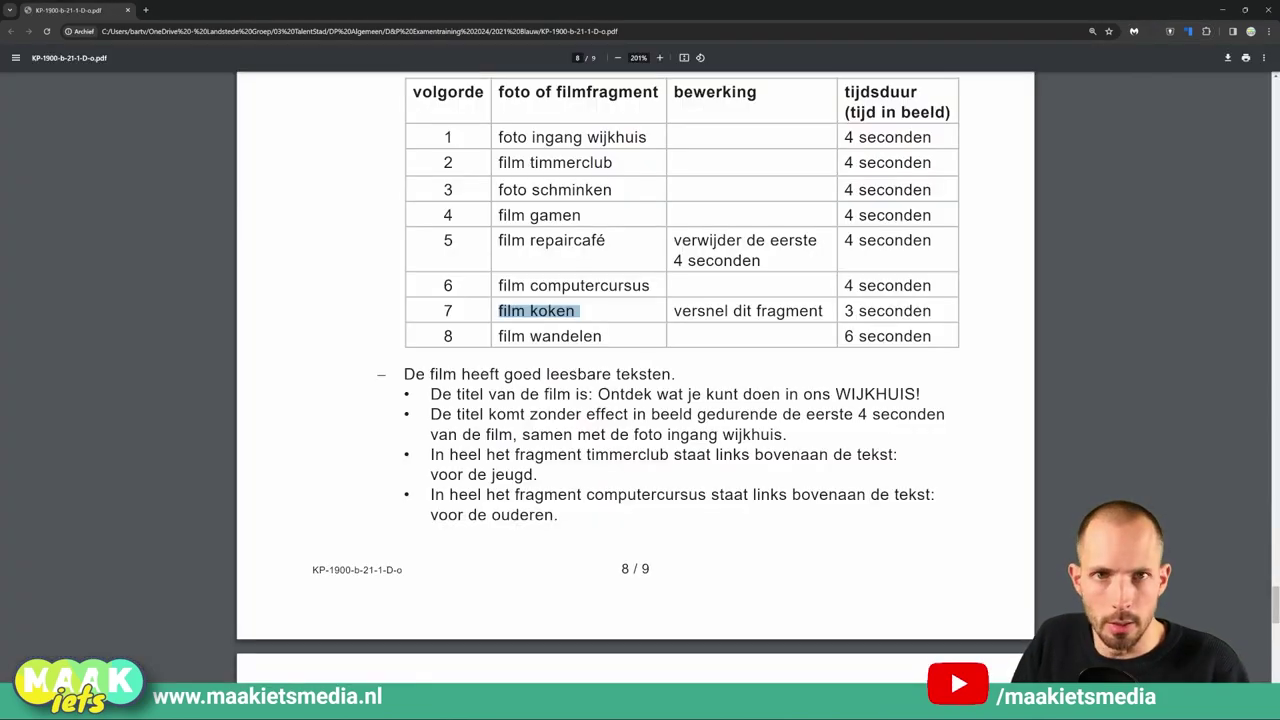
{"action": "scroll", "coordinate": [635, 360], "scroll_direction": "down", "scroll_amount": 1}
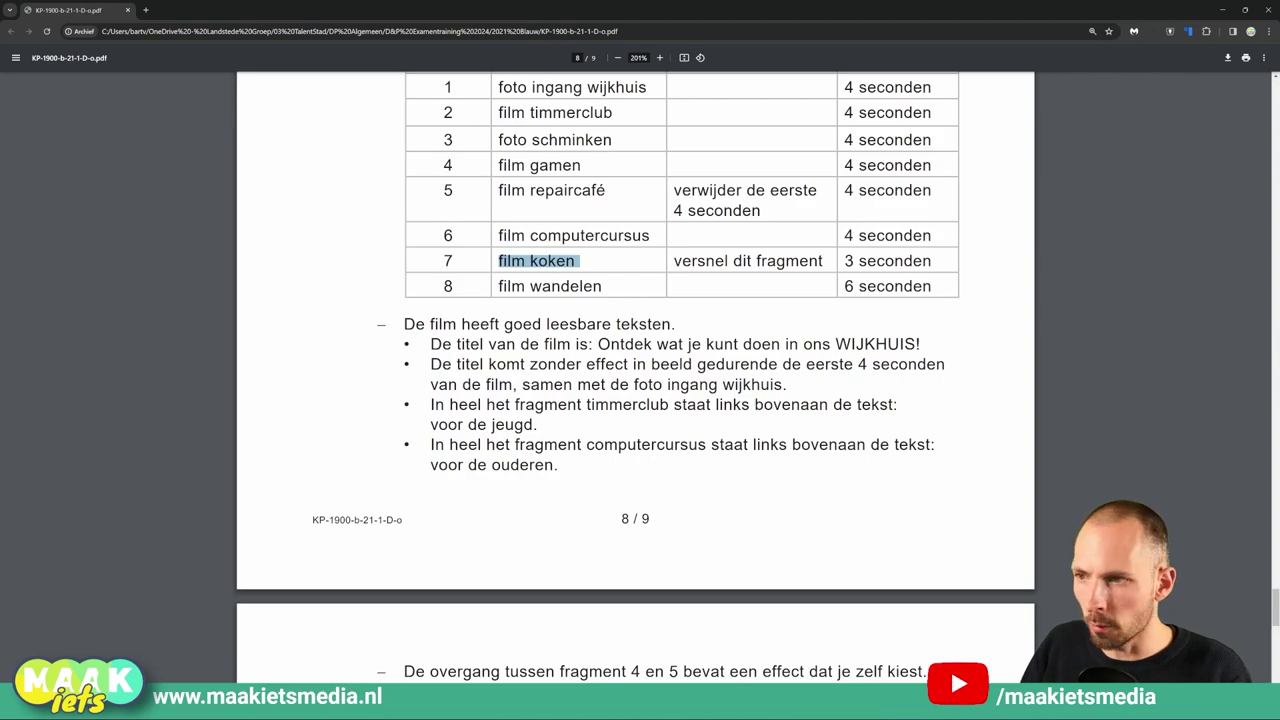
{"action": "key", "text": "alt+Tab"}
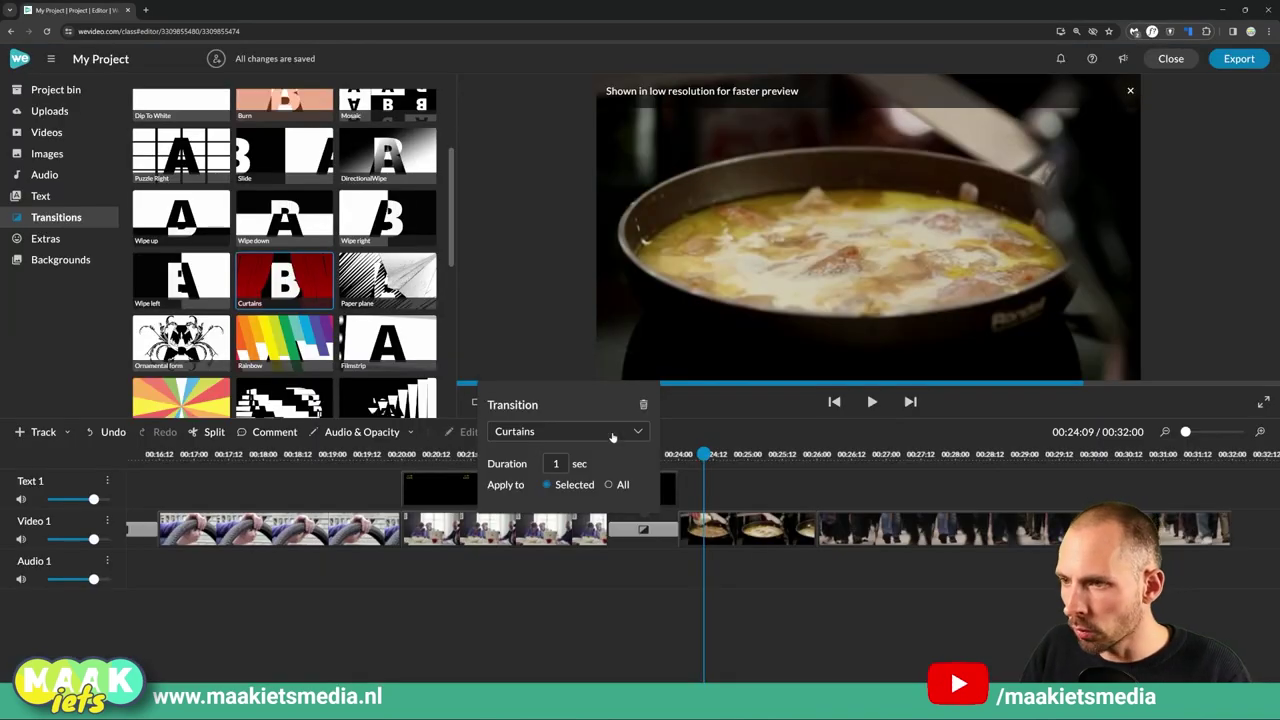
{"action": "left_click", "coordinate": [687, 580]}
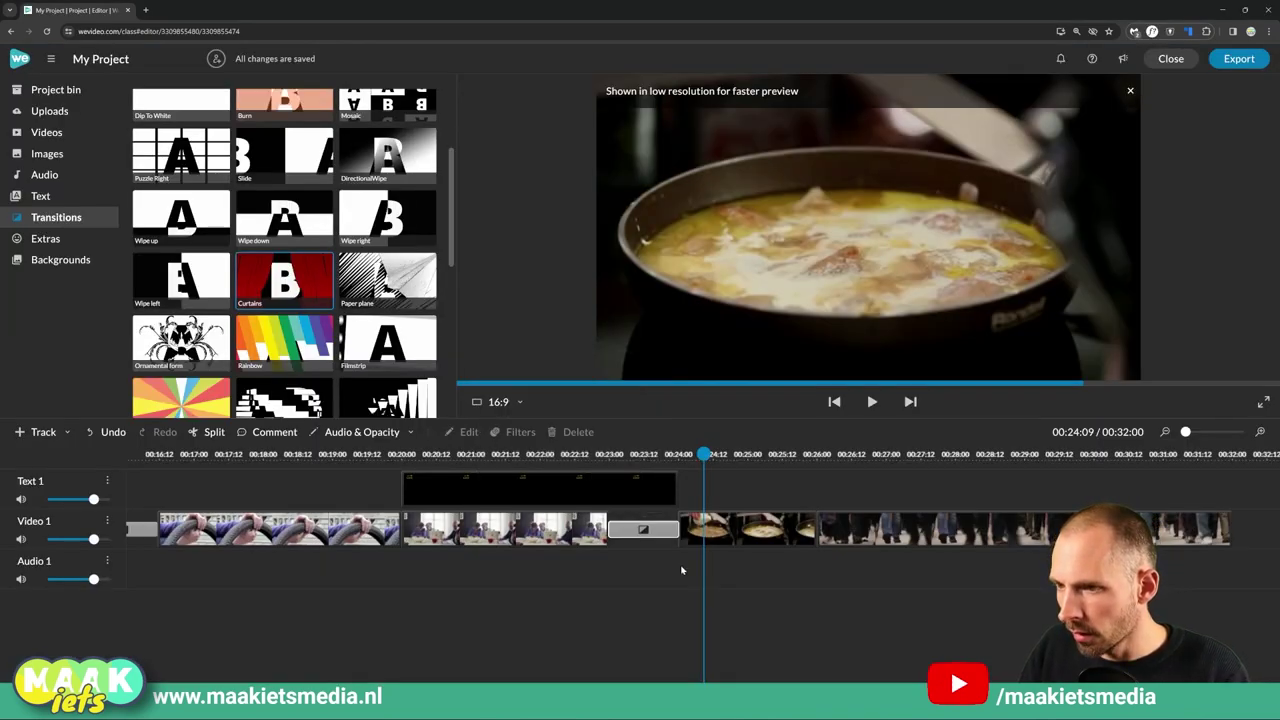
{"action": "double_click", "coordinate": [655, 536]}
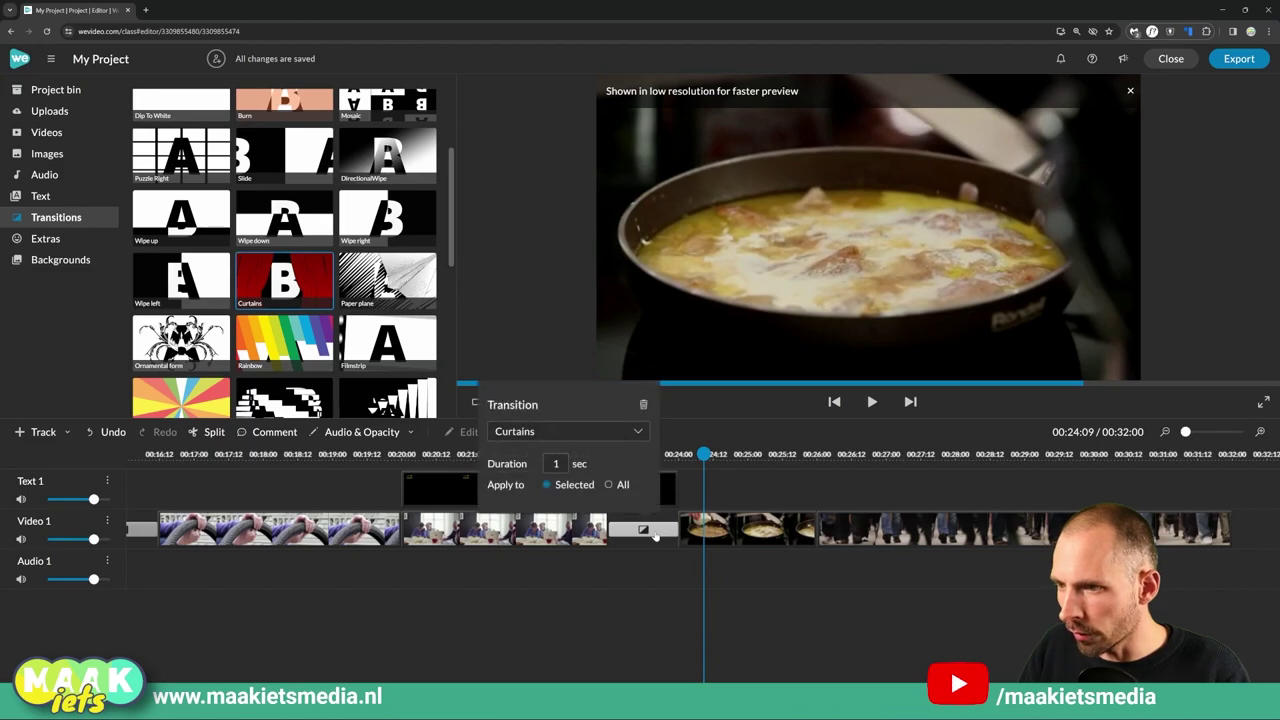
{"action": "left_click", "coordinate": [548, 436]}
{"action": "scroll", "coordinate": [600, 500], "scroll_direction": "down", "scroll_amount": 2}
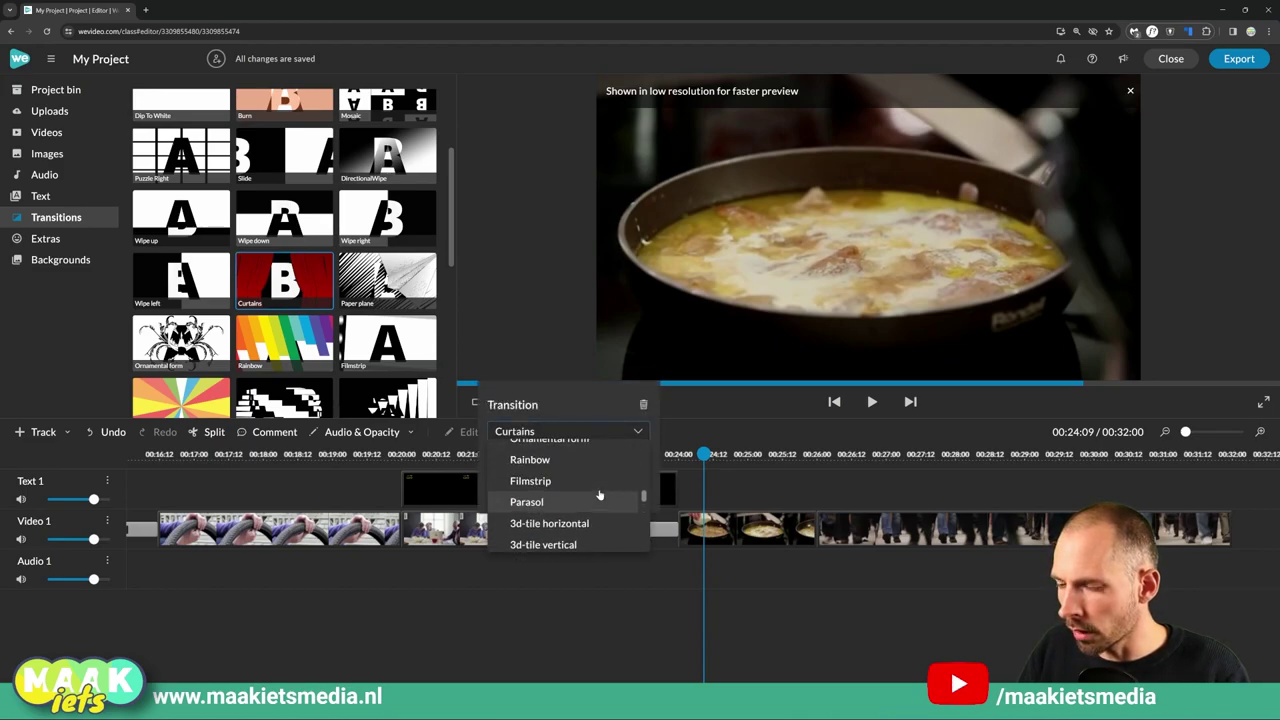
{"action": "left_click", "coordinate": [778, 630]}
{"action": "left_click", "coordinate": [643, 530]}
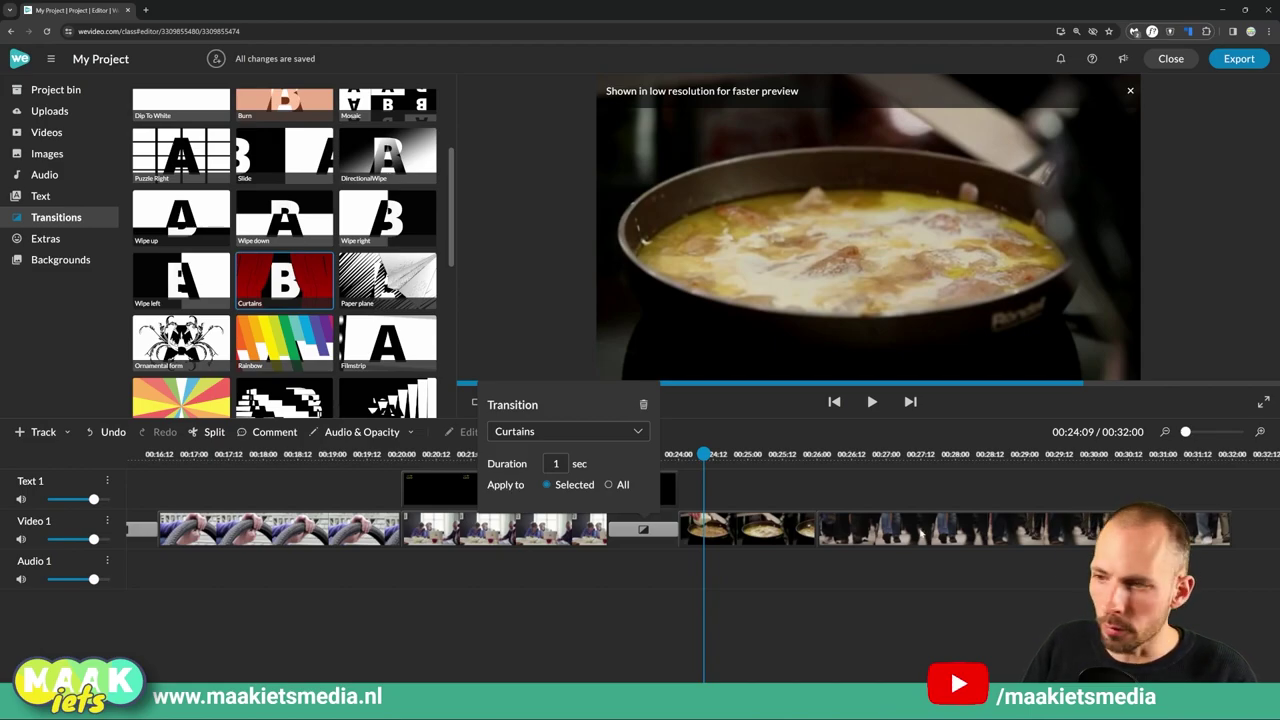
{"action": "left_click", "coordinate": [656, 564]}
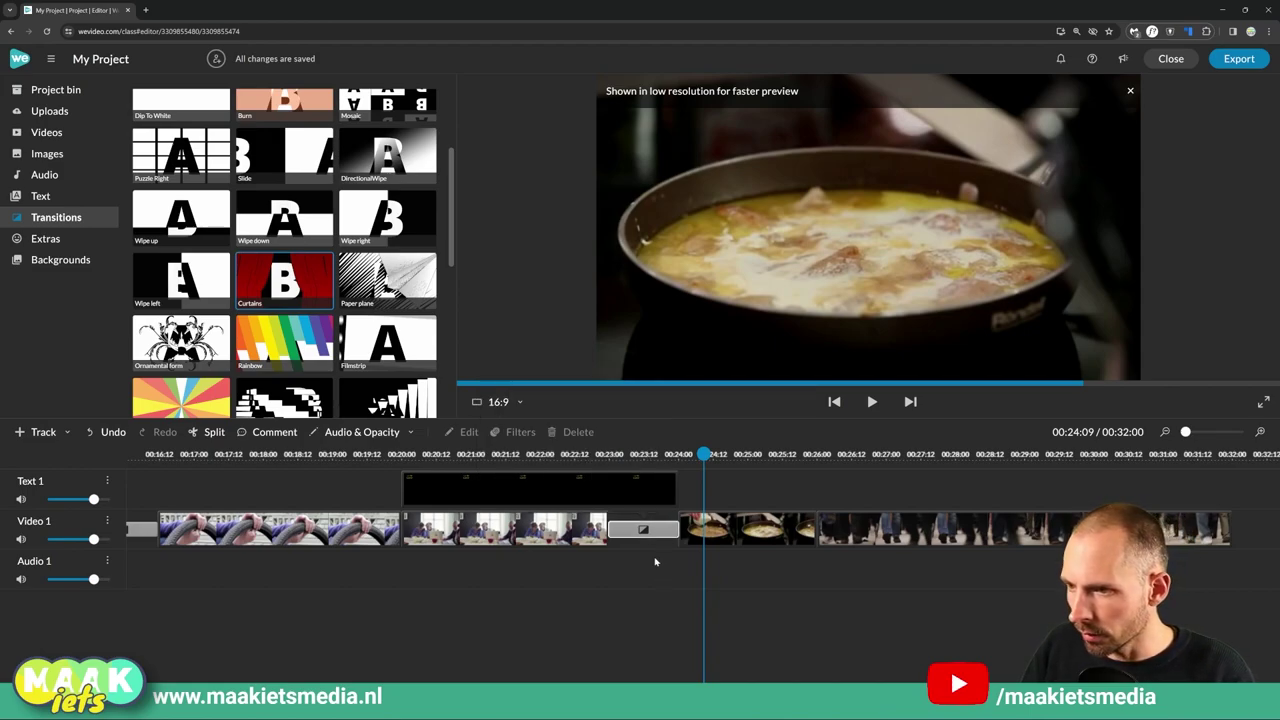
Step: Play the film from just before 23 seconds to preview the Curtains transition into the koken clip
{"action": "left_click", "coordinate": [631, 460]}
{"action": "key", "text": "space"}
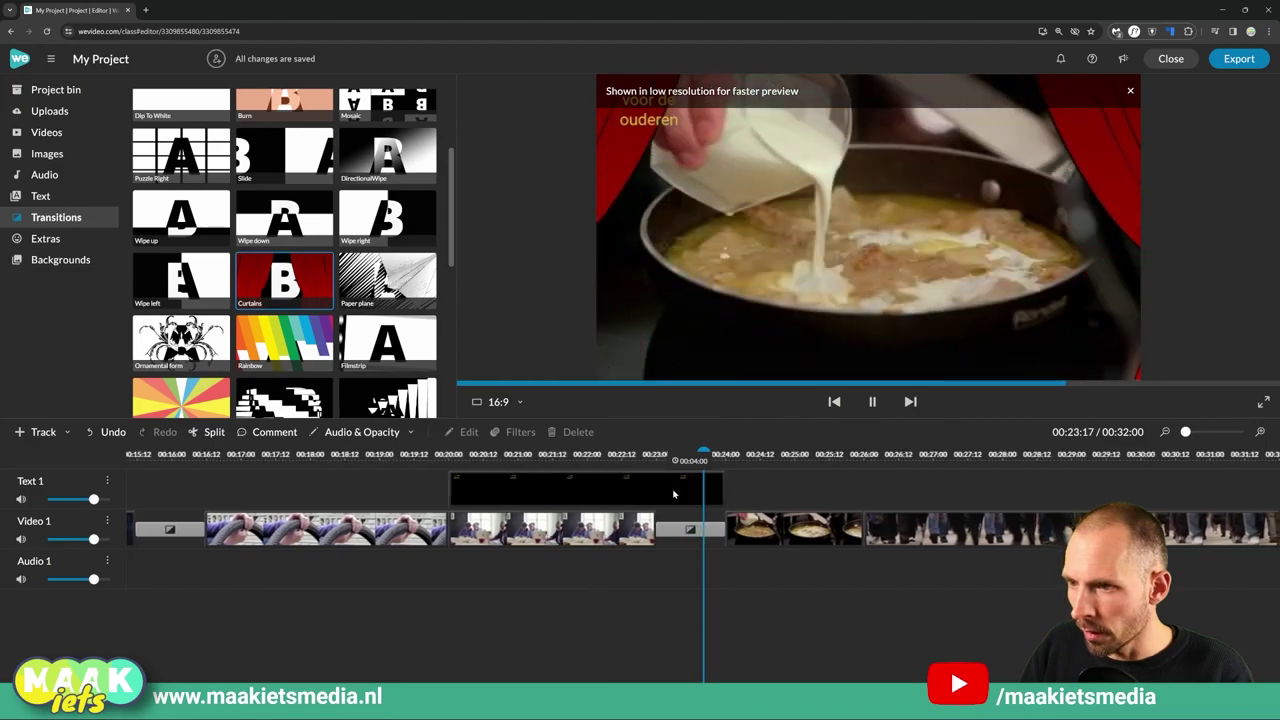
{"action": "key", "text": "space"}
Step: Read the exam PDF's requirements about transitions on the remaining fragments and background music, checking the timeline in WeVideo in between
{"action": "key", "text": "alt+Tab"}
{"action": "scroll", "coordinate": [630, 454], "scroll_direction": "down", "scroll_amount": 1}
{"action": "scroll", "coordinate": [630, 454], "scroll_direction": "down", "scroll_amount": 3}
{"action": "left_click_drag", "start_coordinate": [404, 382], "coordinate": [934, 382]}
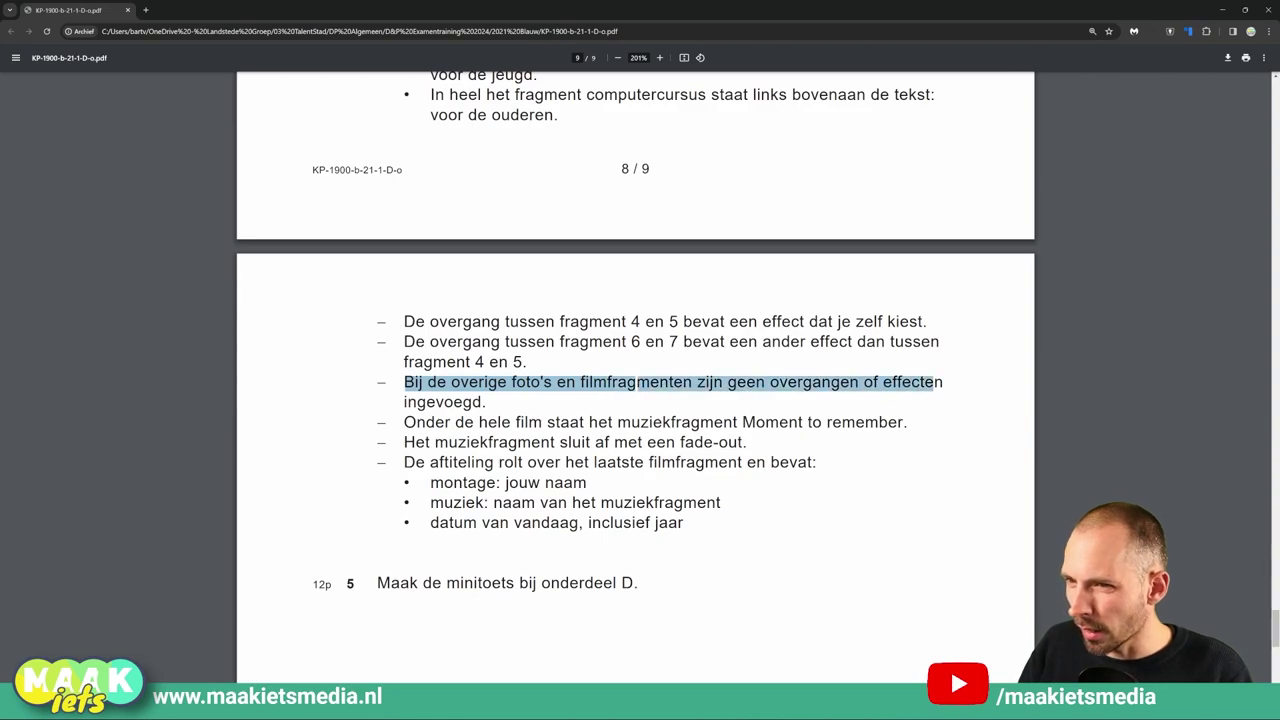
{"action": "key", "text": "alt+Tab"}
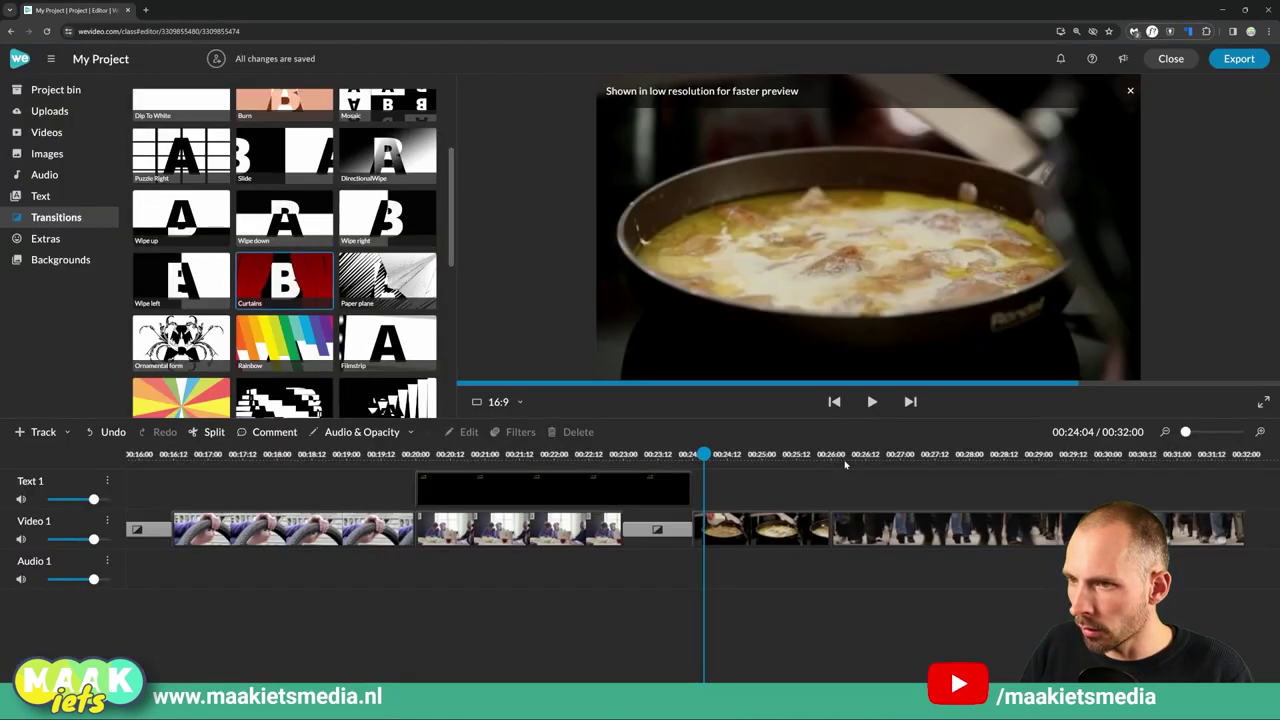
{"action": "left_click", "coordinate": [1165, 433]}
{"action": "left_click", "coordinate": [1165, 433]}
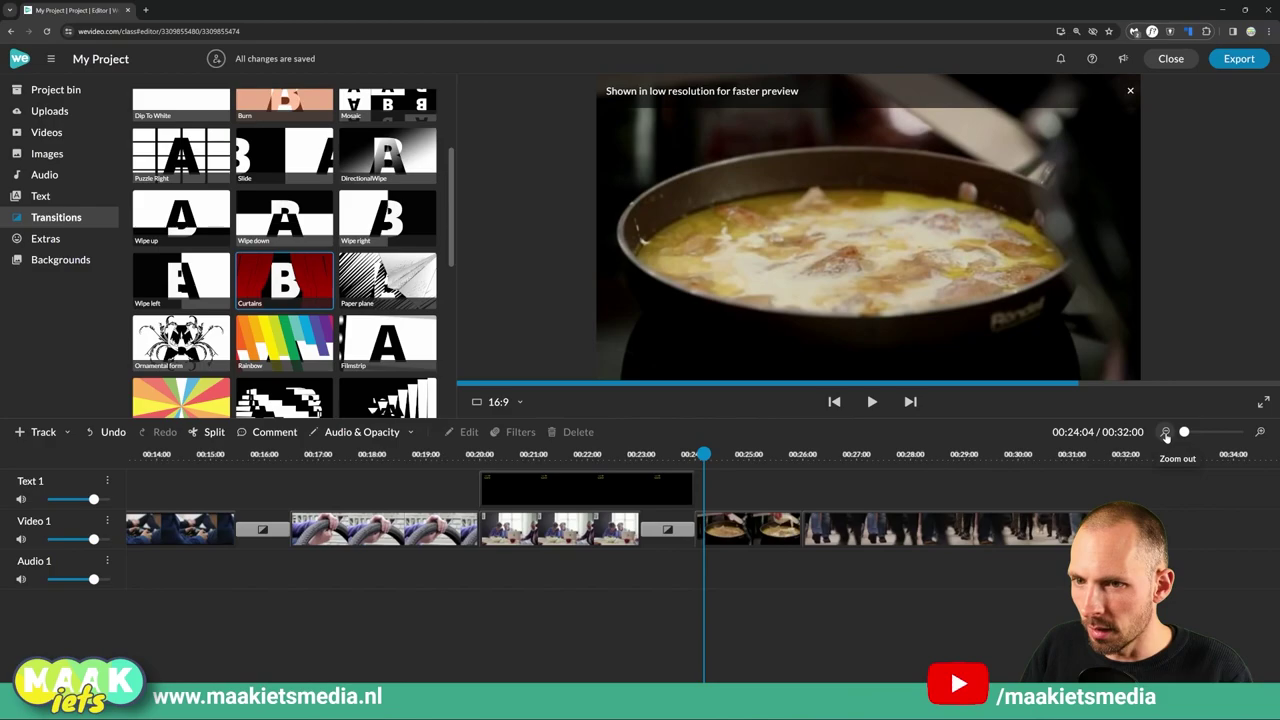
{"action": "left_click", "coordinate": [1165, 433]}
{"action": "left_click", "coordinate": [1165, 433]}
{"action": "key", "text": "alt+Tab"}
{"action": "scroll", "coordinate": [635, 380], "scroll_direction": "down", "scroll_amount": 1}
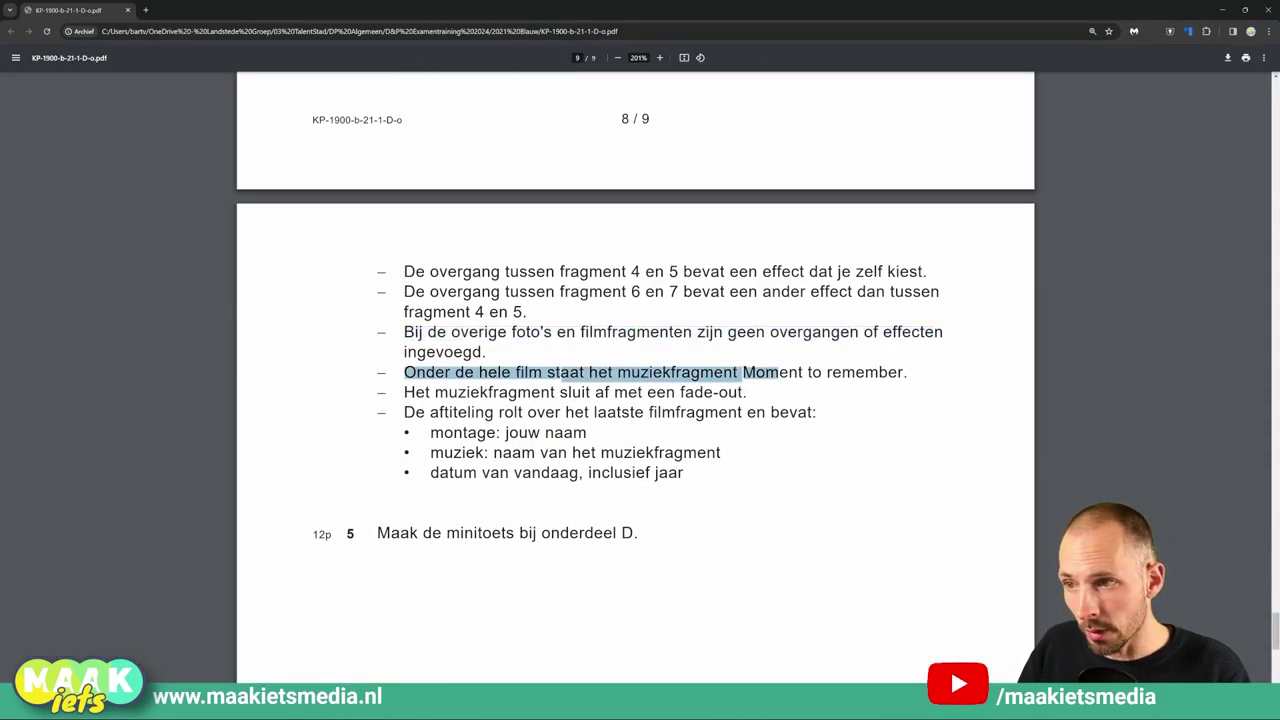
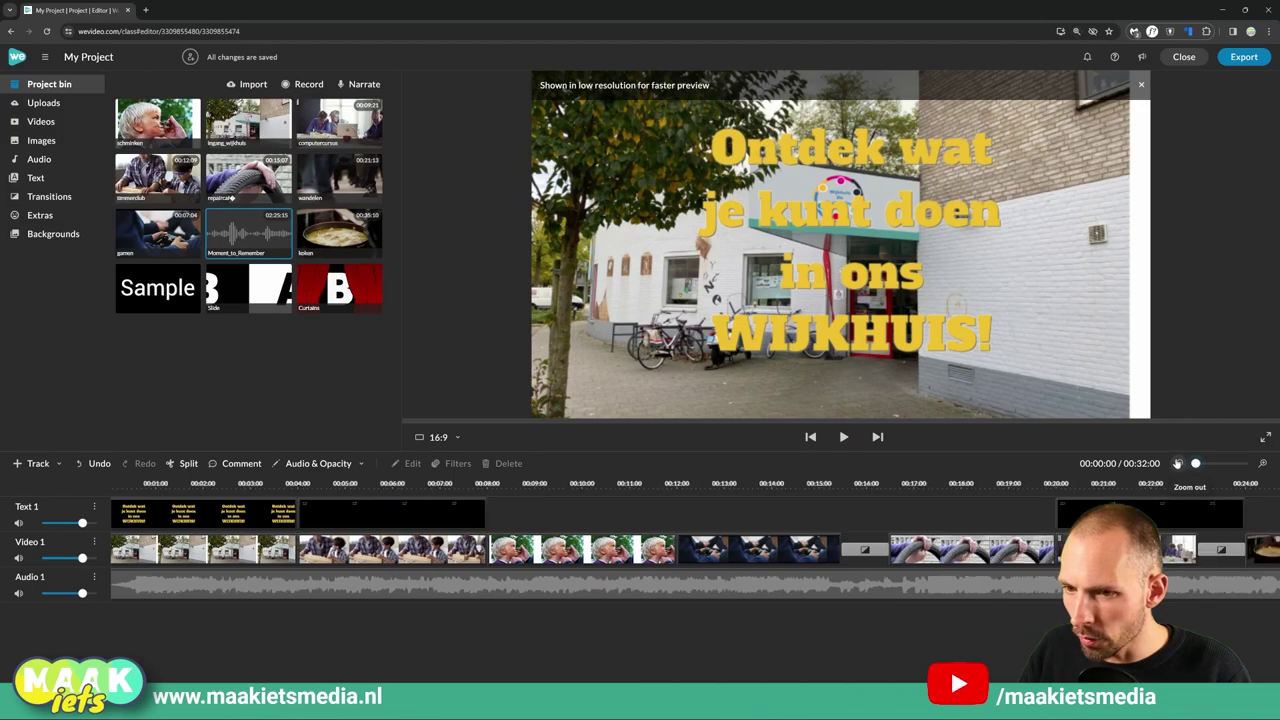
Step: Show the audio level of the Moment_to_Remember clip on Audio 1 and add a volume point at 31:04
{"action": "left_click_drag", "start_coordinate": [1196, 464], "coordinate": [1207, 464]}
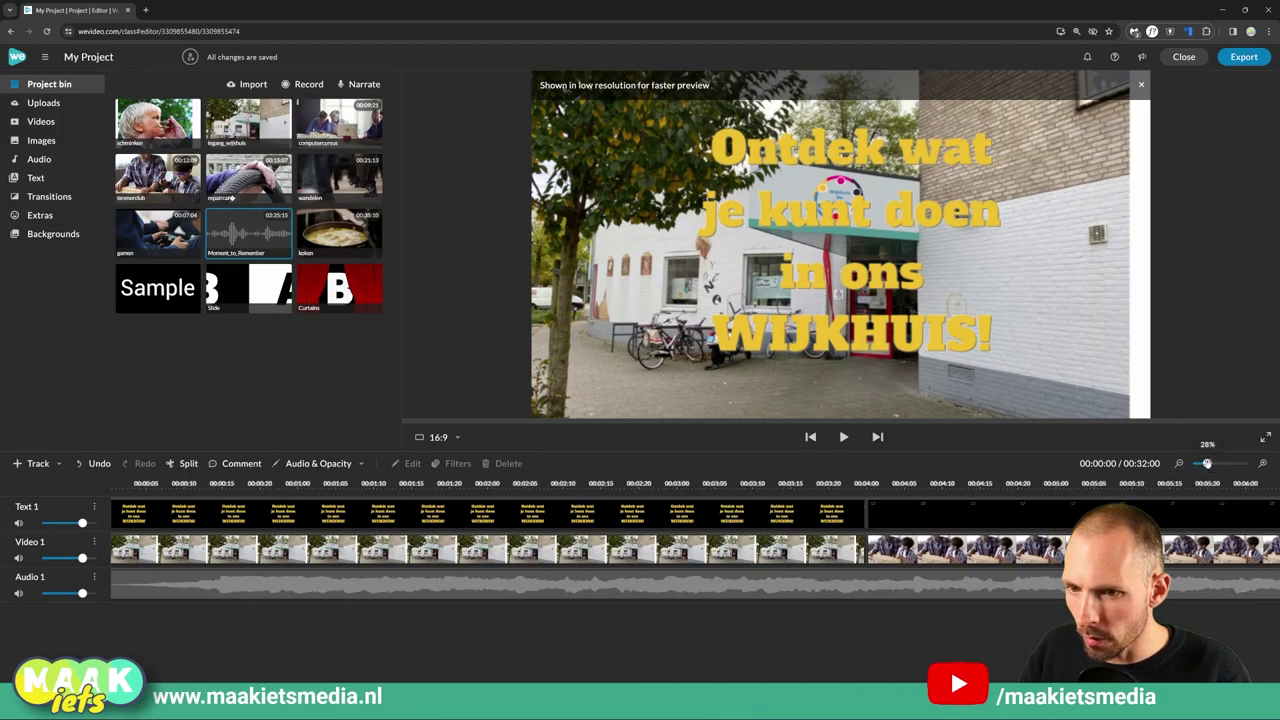
{"action": "key", "text": "End"}
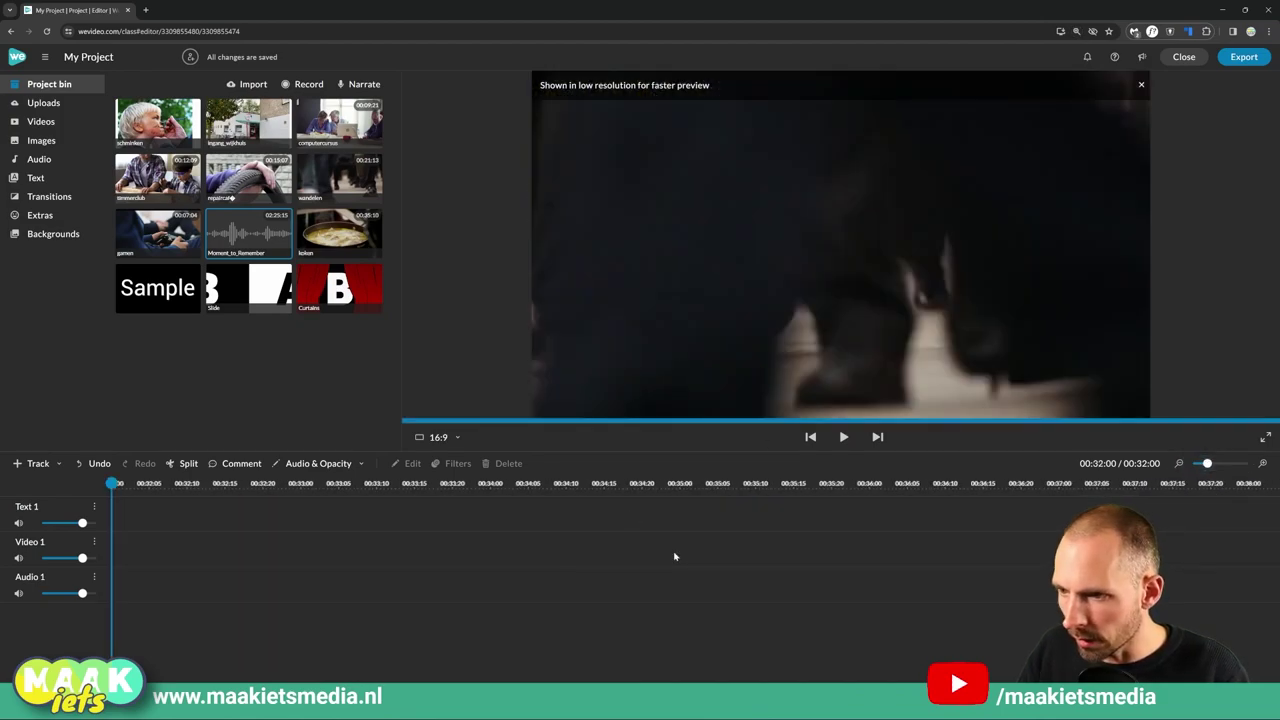
{"action": "scroll", "coordinate": [690, 563], "scroll_direction": "left", "scroll_amount": 10}
{"action": "left_click", "coordinate": [938, 587]}
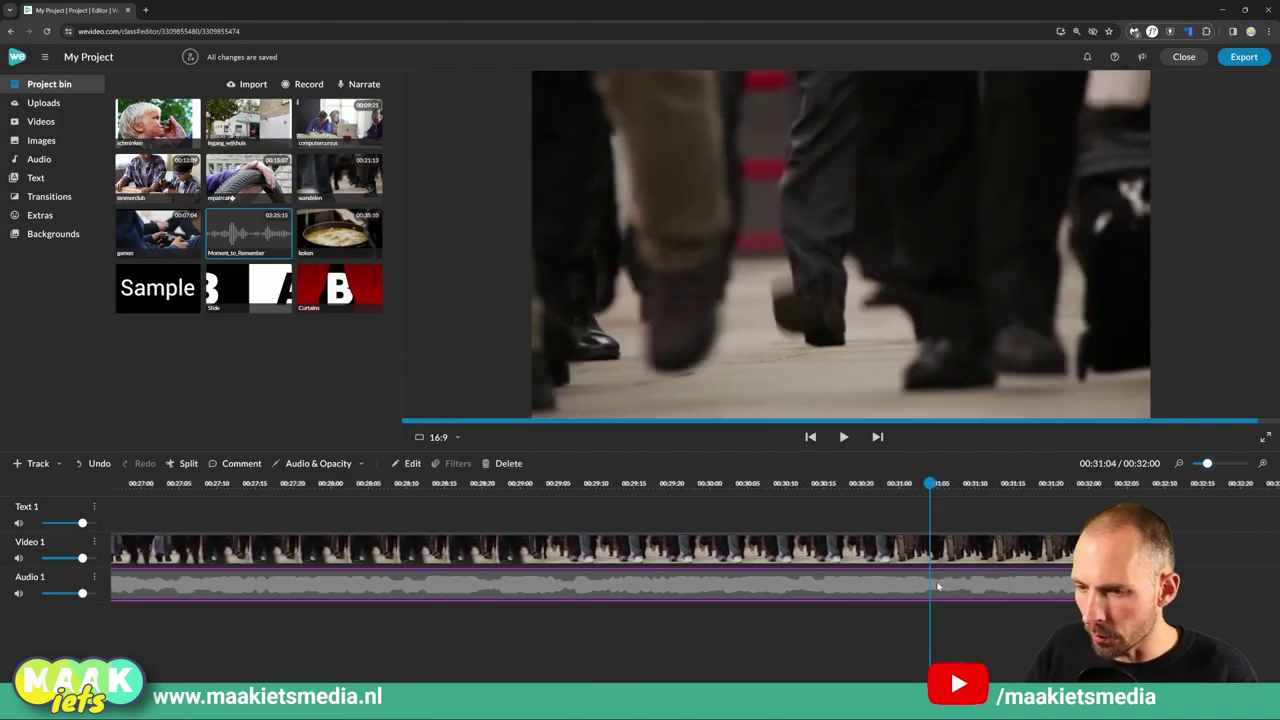
{"action": "left_click", "coordinate": [330, 465]}
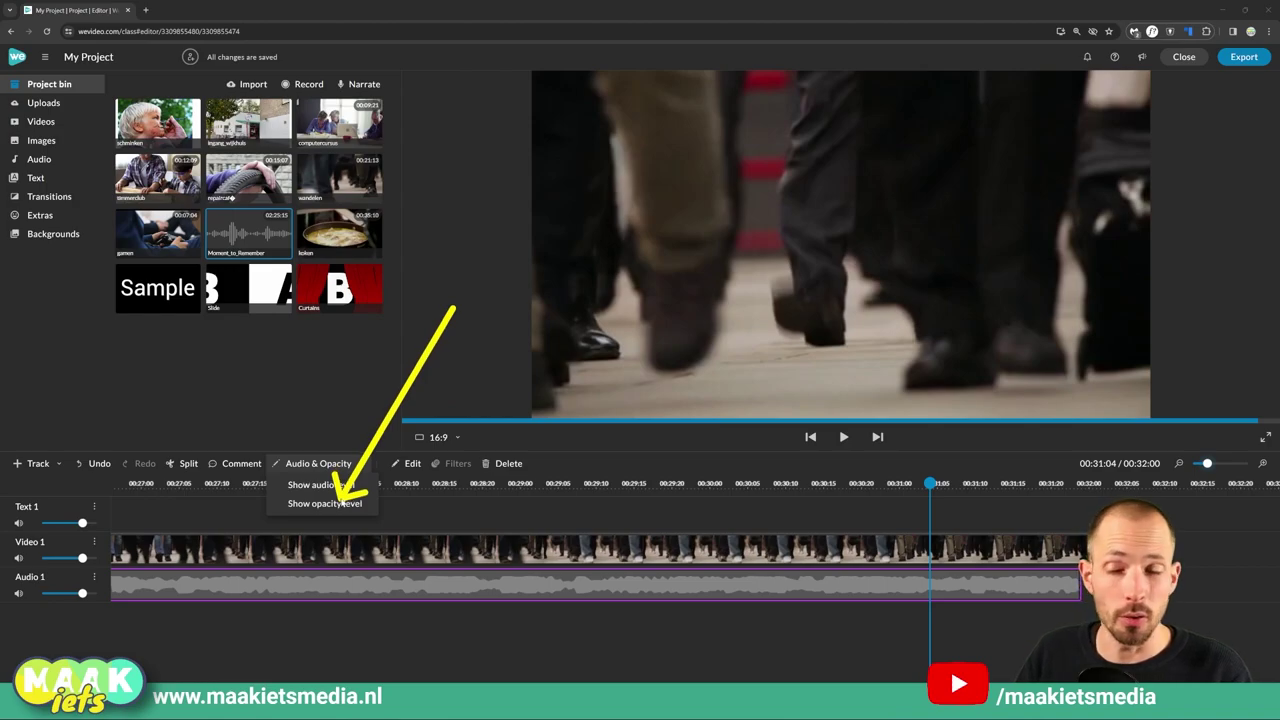
{"action": "left_click", "coordinate": [340, 485]}
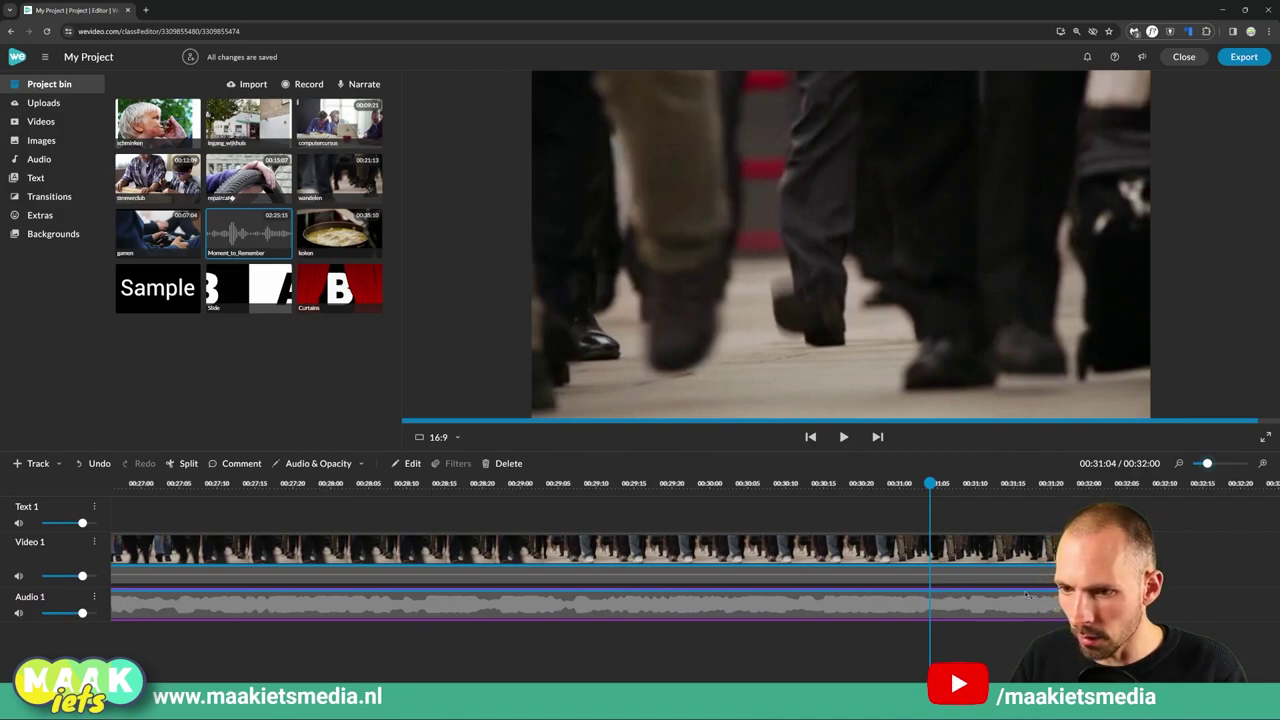
{"action": "left_click", "coordinate": [931, 591]}
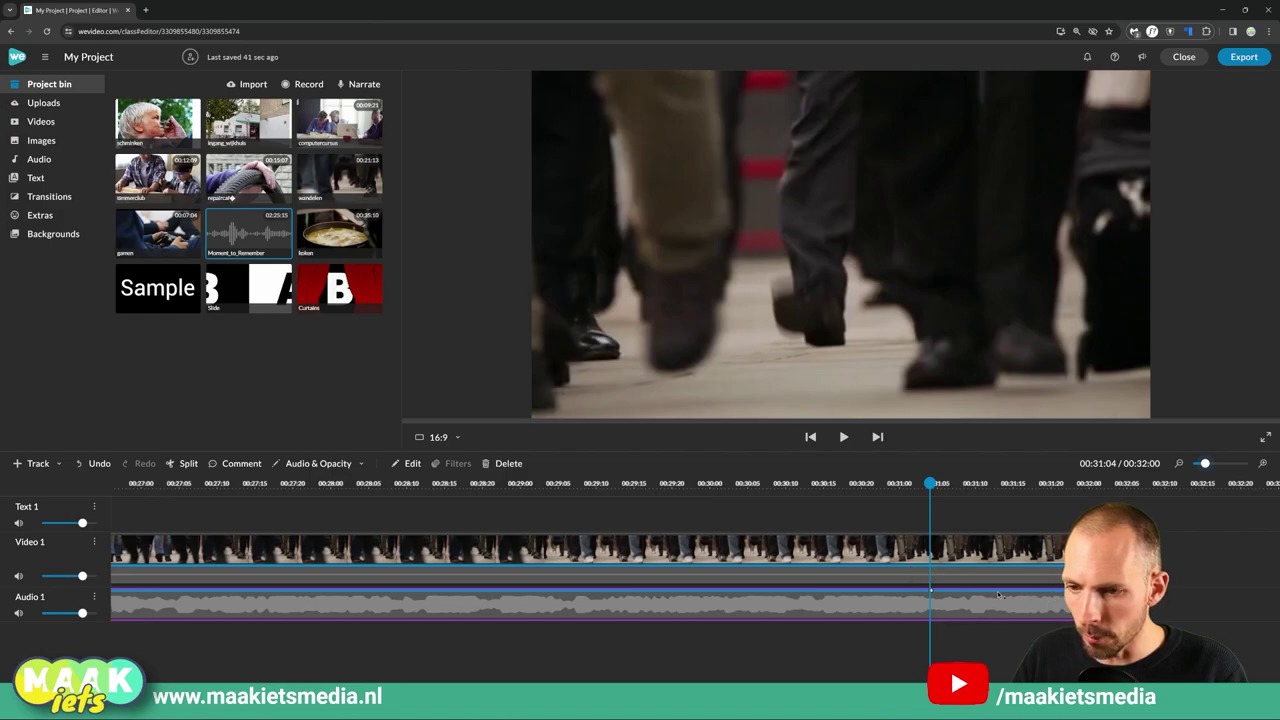
{"action": "left_click", "coordinate": [949, 591]}
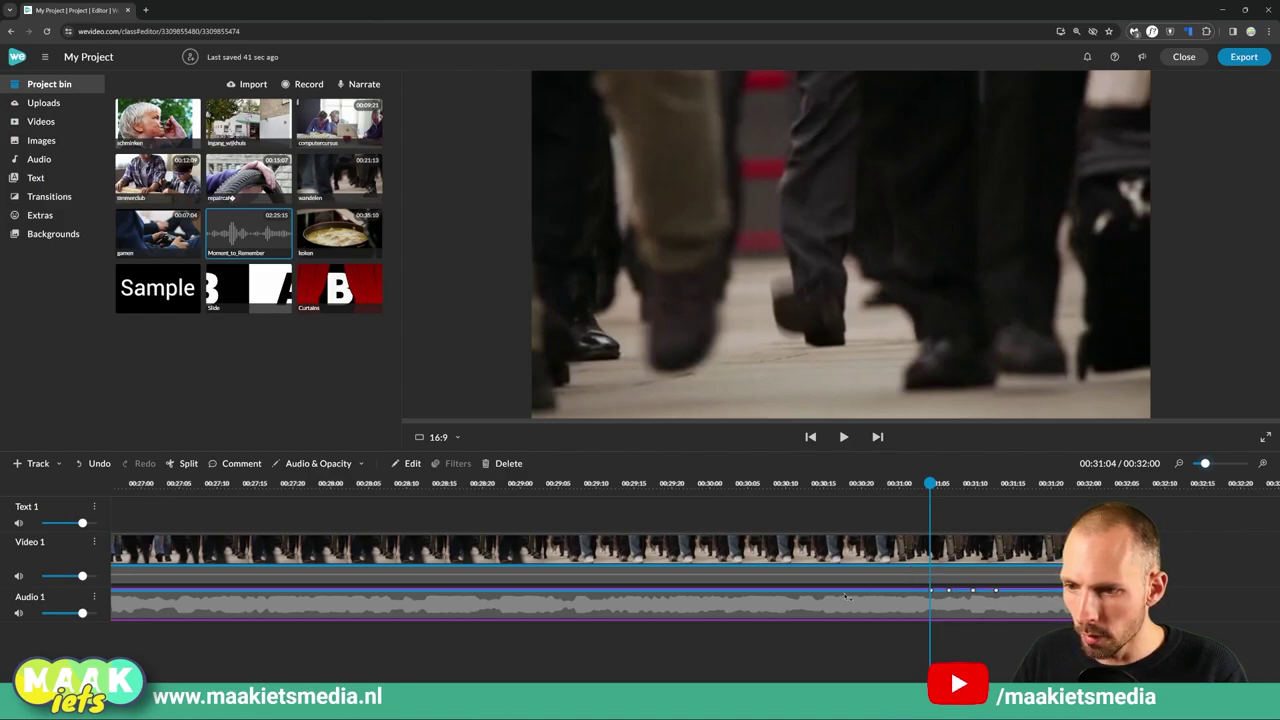
{"action": "left_click", "coordinate": [905, 591]}
{"action": "left_click_drag", "start_coordinate": [905, 591], "coordinate": [1051, 606]}
{"action": "left_click", "coordinate": [1017, 591]}
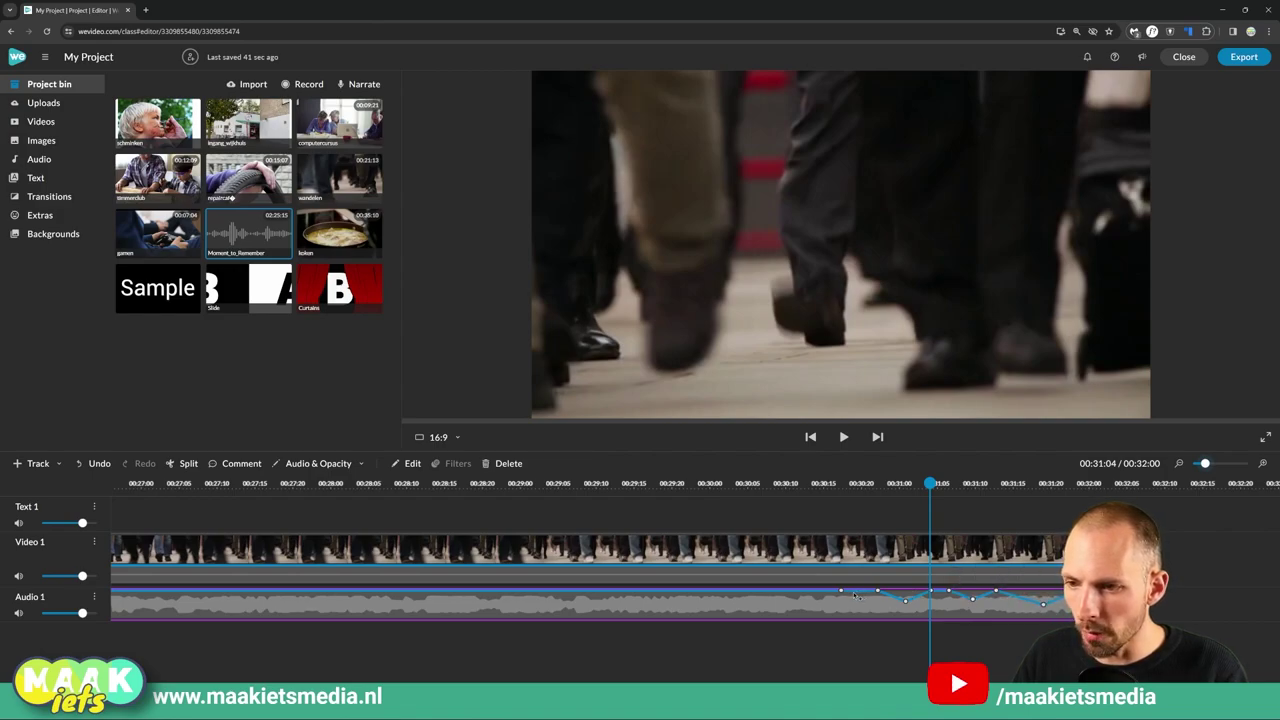
{"action": "left_click_drag", "start_coordinate": [877, 591], "coordinate": [881, 591]}
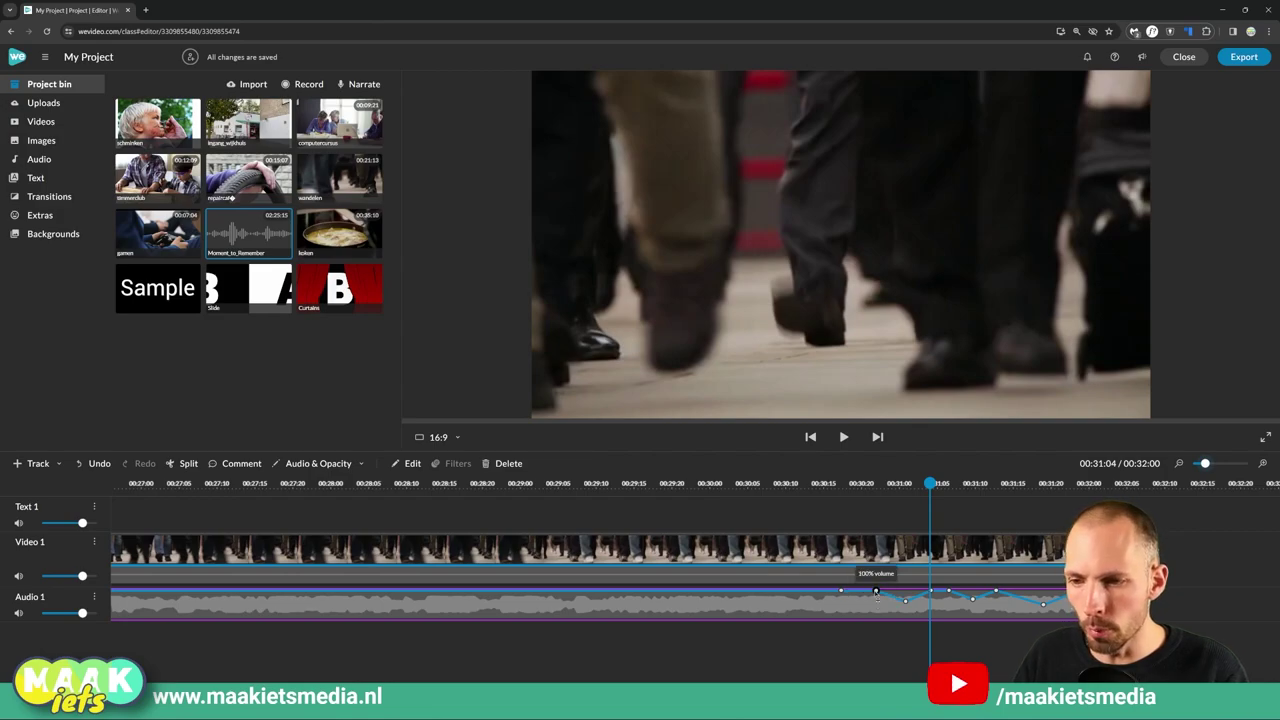
{"action": "key", "text": "ctrl+z"}
{"action": "key", "text": "ctrl+z"}
{"action": "key", "text": "ctrl+z"}
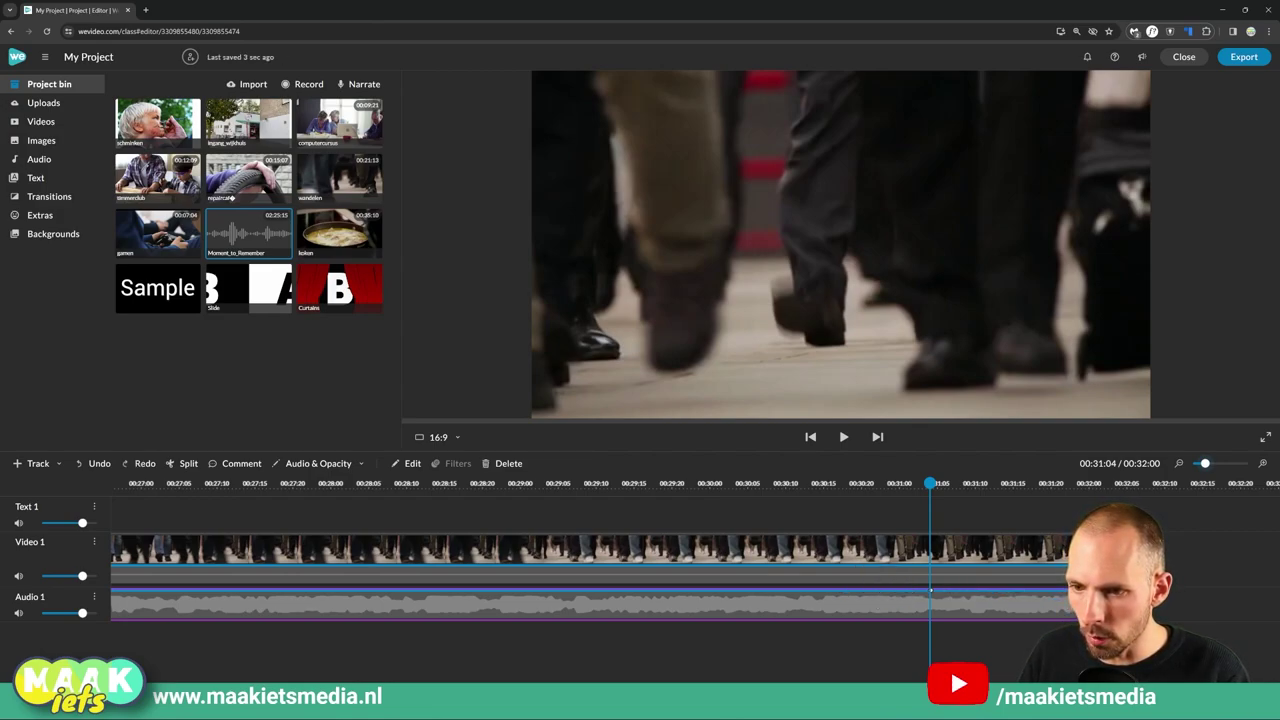
Step: Fade out the music by lowering its volume line to silence at the end of the clip at 32:00
{"action": "mouse_move", "coordinate": [1087, 594]}
{"action": "left_mouse_down"}
{"action": "mouse_move", "coordinate": [1065, 598]}
{"action": "mouse_move", "coordinate": [1088, 598]}
{"action": "mouse_move", "coordinate": [1087, 619]}
{"action": "left_mouse_up"}
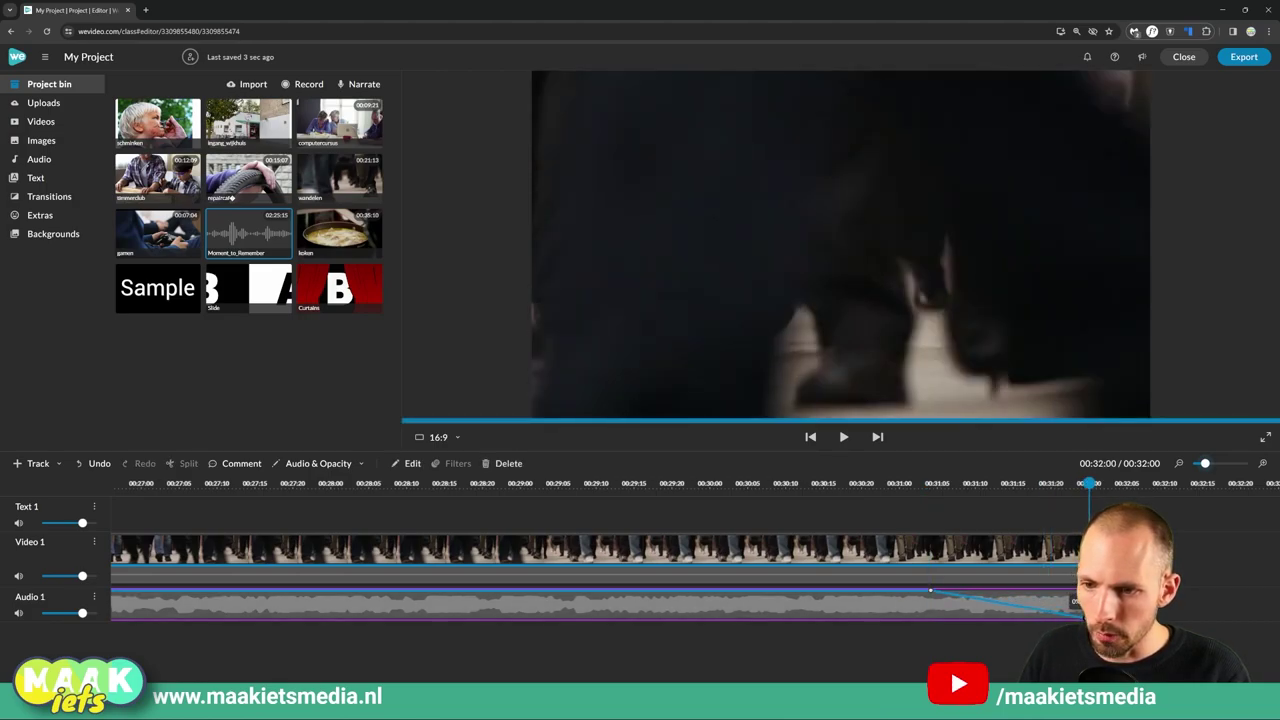
Step: Lengthen the music's fade-out by moving its first volume point back to about 29:12
{"action": "left_click", "coordinate": [889, 486]}
{"action": "key", "text": "space"}
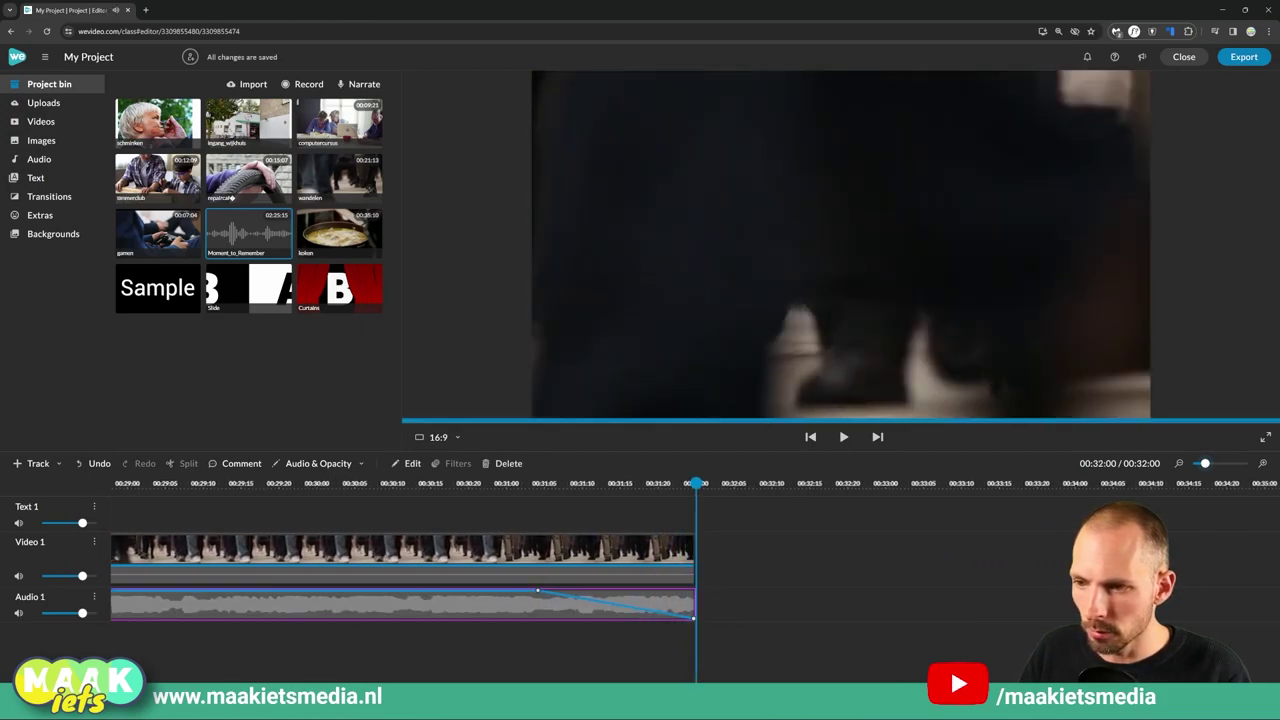
{"action": "left_click_drag", "start_coordinate": [537, 590], "coordinate": [217, 590]}
{"action": "scroll", "coordinate": [305, 537], "scroll_direction": "left", "scroll_amount": 5}
Step: Play the film to check the music fade-out and zoom the timeline out around the last clip
{"action": "left_click", "coordinate": [538, 485]}
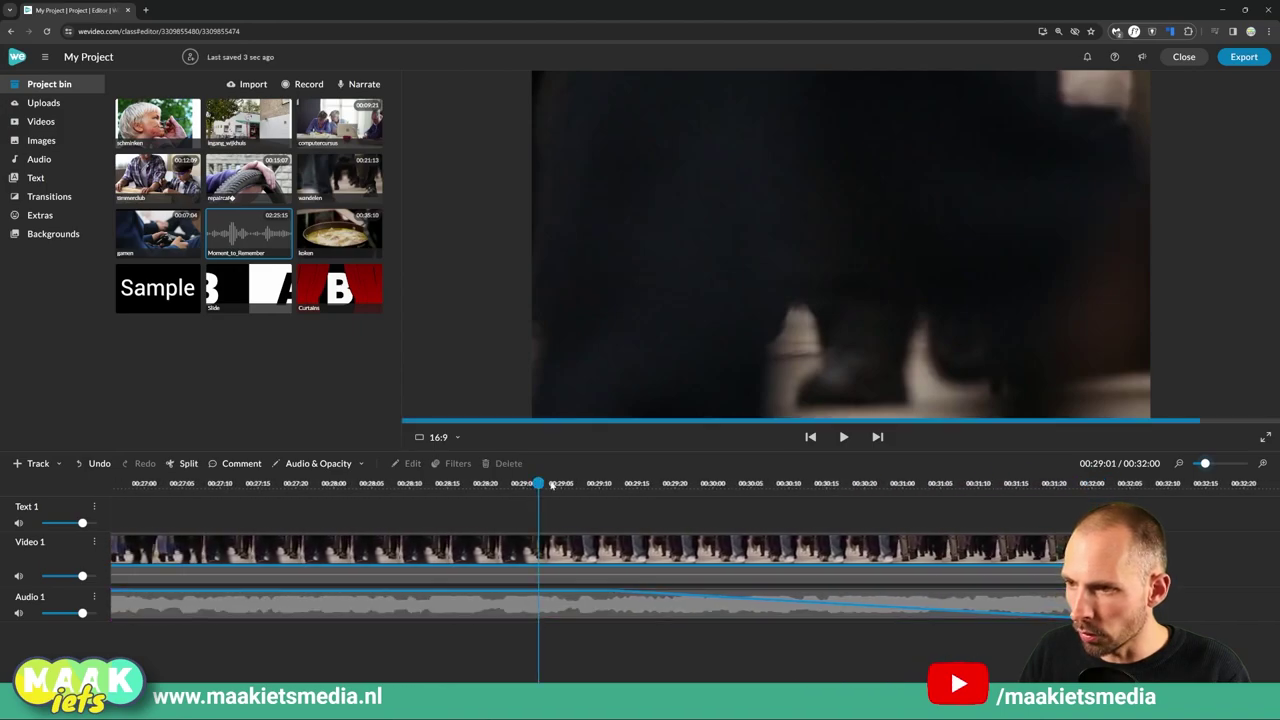
{"action": "key", "text": "space"}
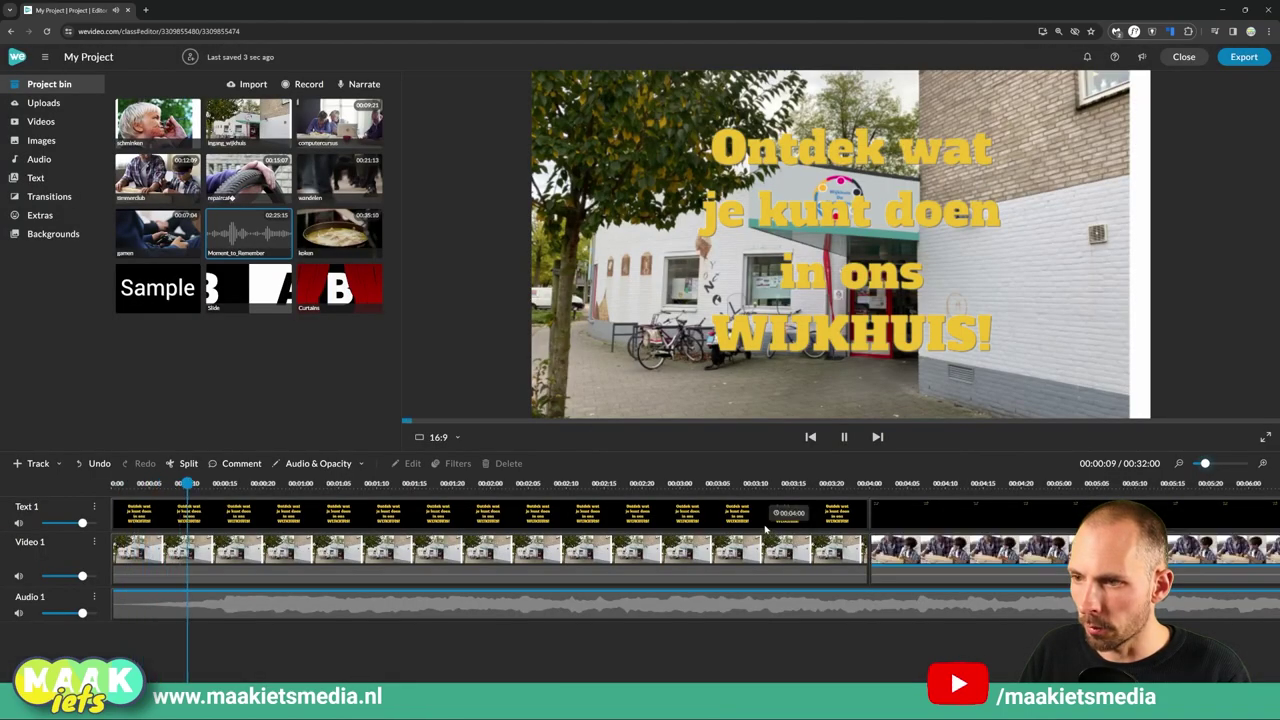
{"action": "left_click", "coordinate": [816, 612]}
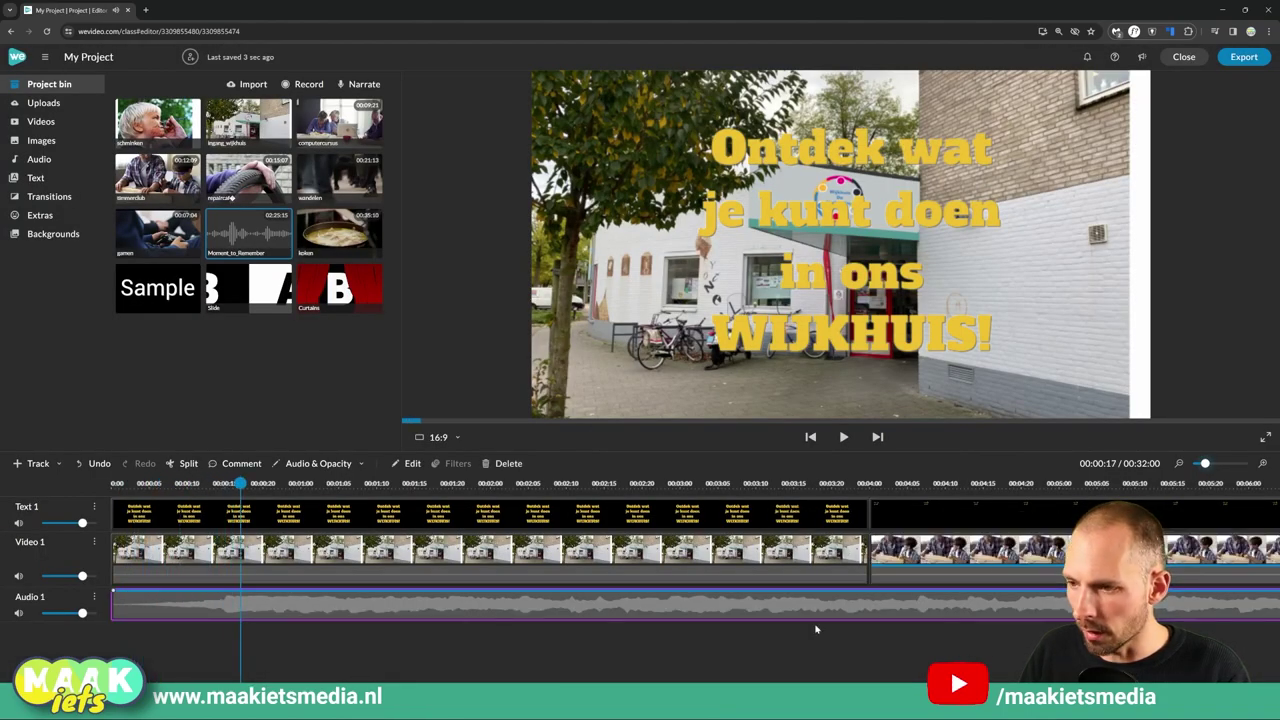
{"action": "left_click_drag", "start_coordinate": [1204, 465], "coordinate": [1193, 464]}
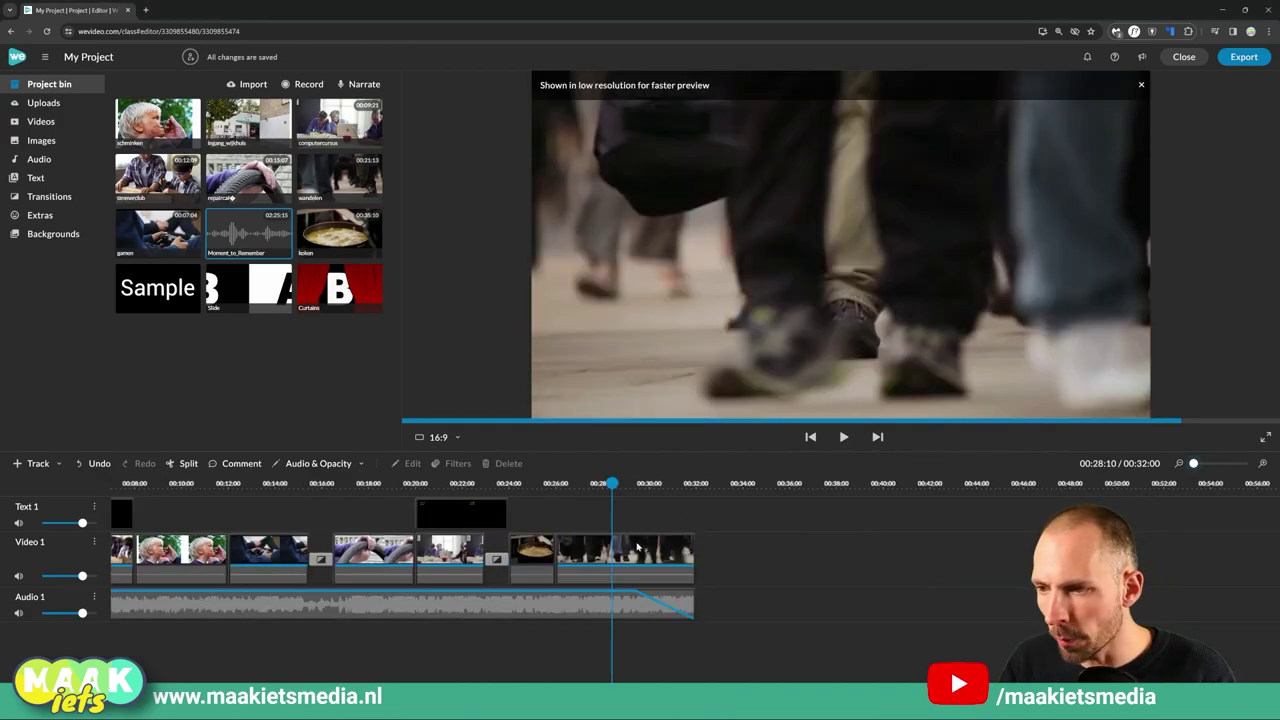
Step: Try to add volume points to the wandelen clip on Video 1 and undo them
{"action": "left_click", "coordinate": [625, 553]}
{"action": "mouse_move", "coordinate": [615, 555]}
{"action": "left_mouse_down"}
{"action": "mouse_move", "coordinate": [753, 556]}
{"action": "mouse_move", "coordinate": [615, 557]}
{"action": "left_mouse_up"}
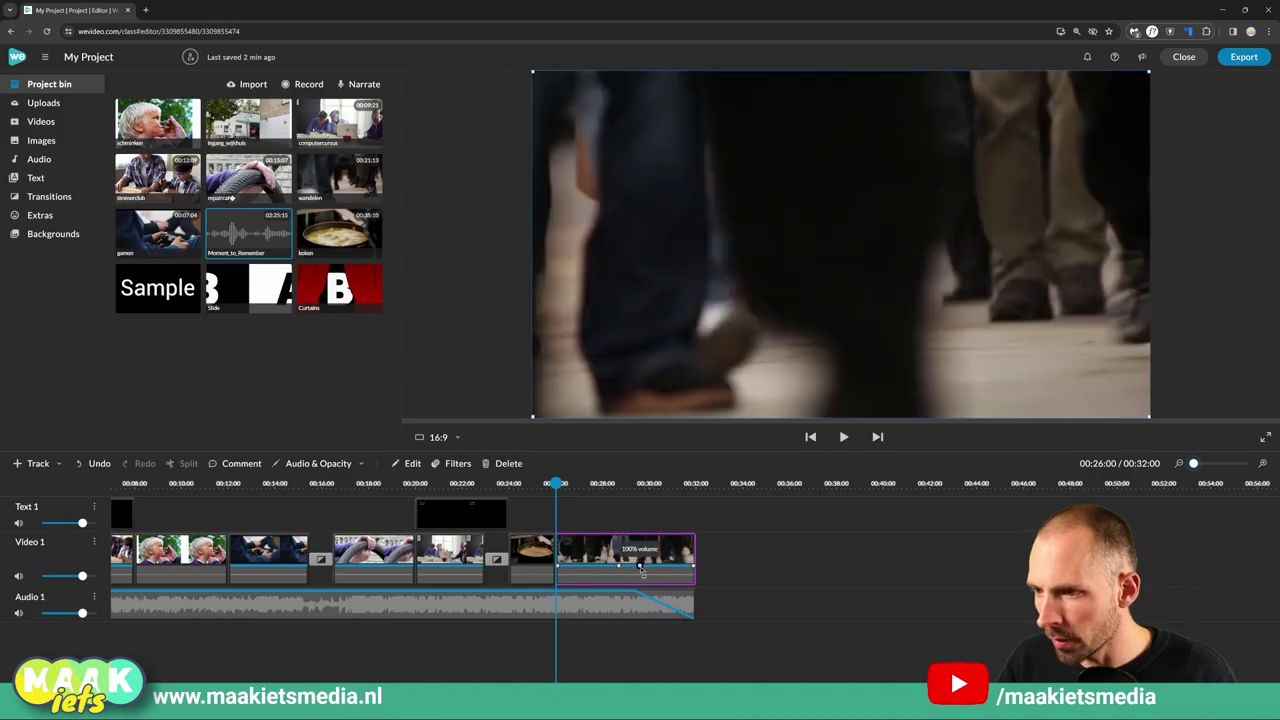
{"action": "key", "text": "ctrl+z"}
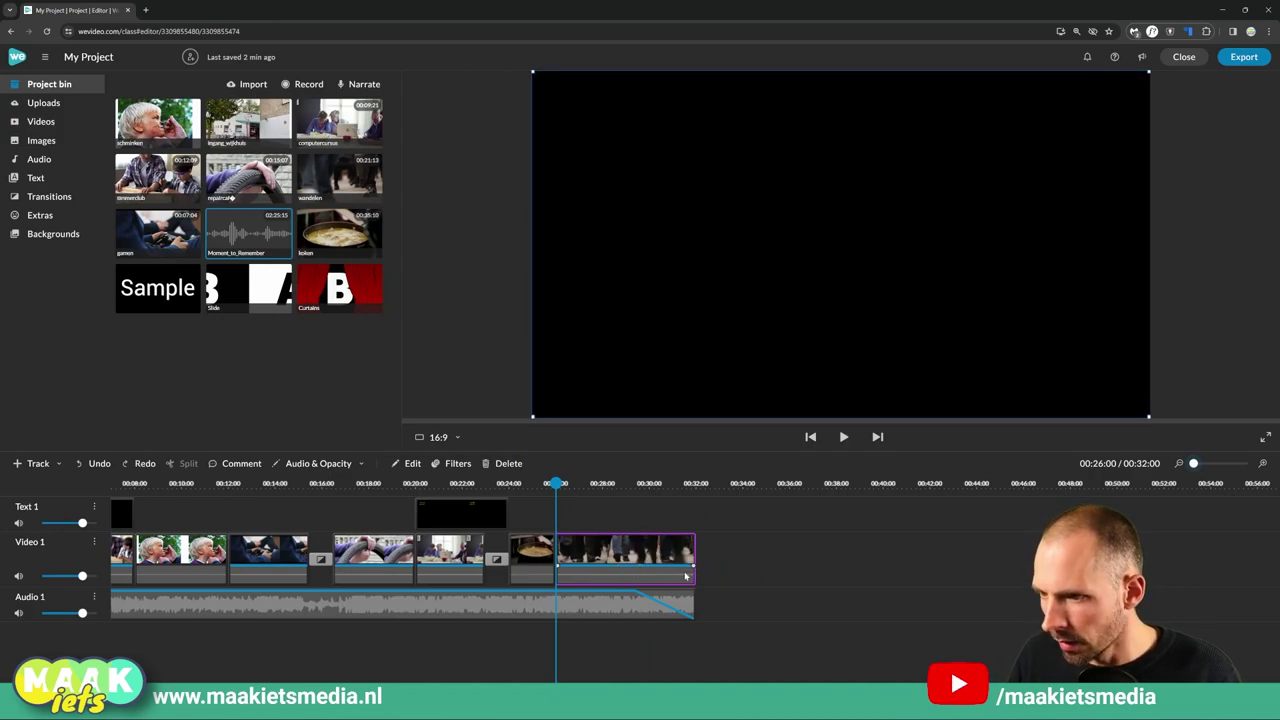
Step: Show the clips' opacity lines and try to fade out the wandelen clip by lowering its opacity at the end
{"action": "left_click", "coordinate": [666, 550]}
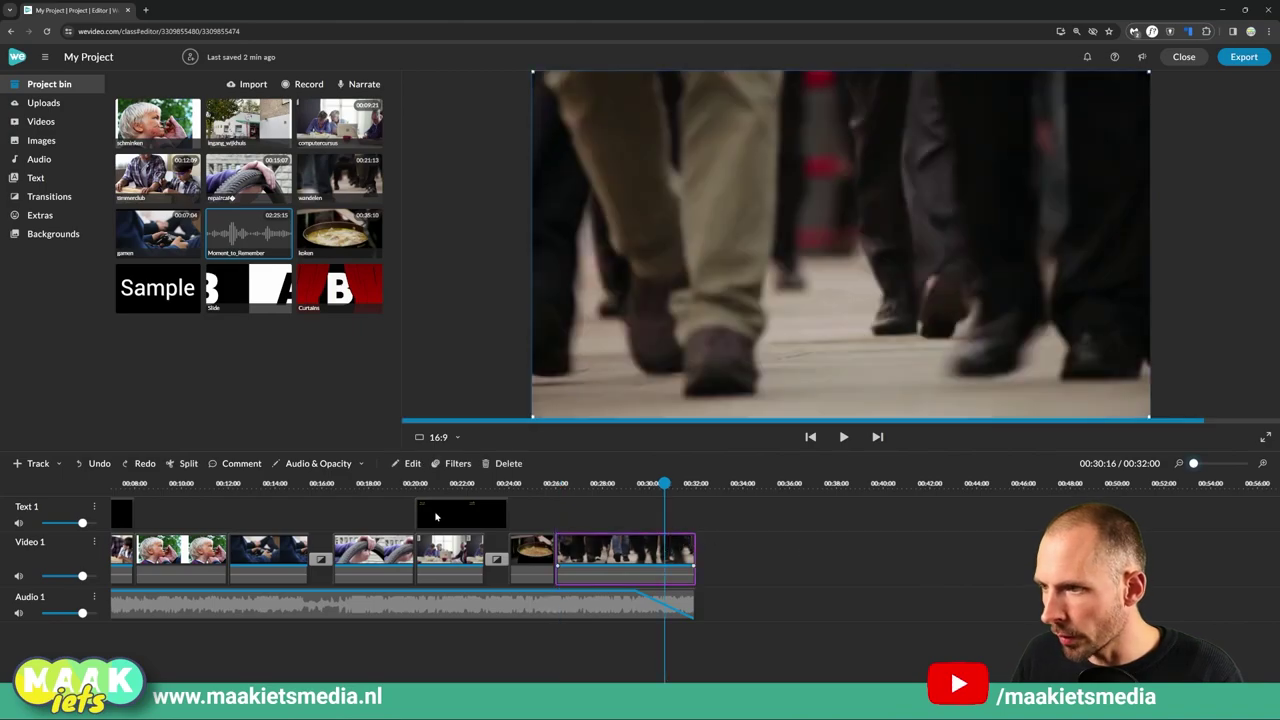
{"action": "left_click", "coordinate": [350, 463]}
{"action": "left_click", "coordinate": [332, 506]}
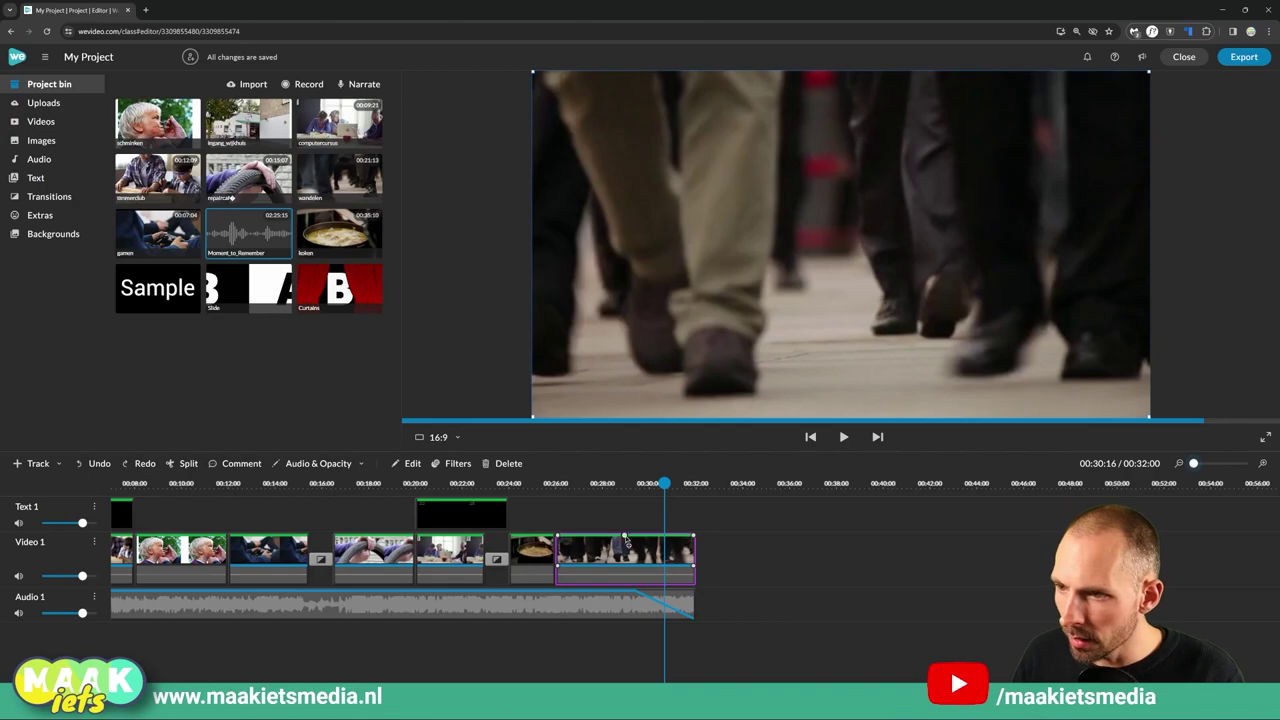
{"action": "left_click", "coordinate": [624, 537]}
{"action": "left_click", "coordinate": [695, 537]}
{"action": "left_click_drag", "start_coordinate": [695, 537], "coordinate": [693, 563]}
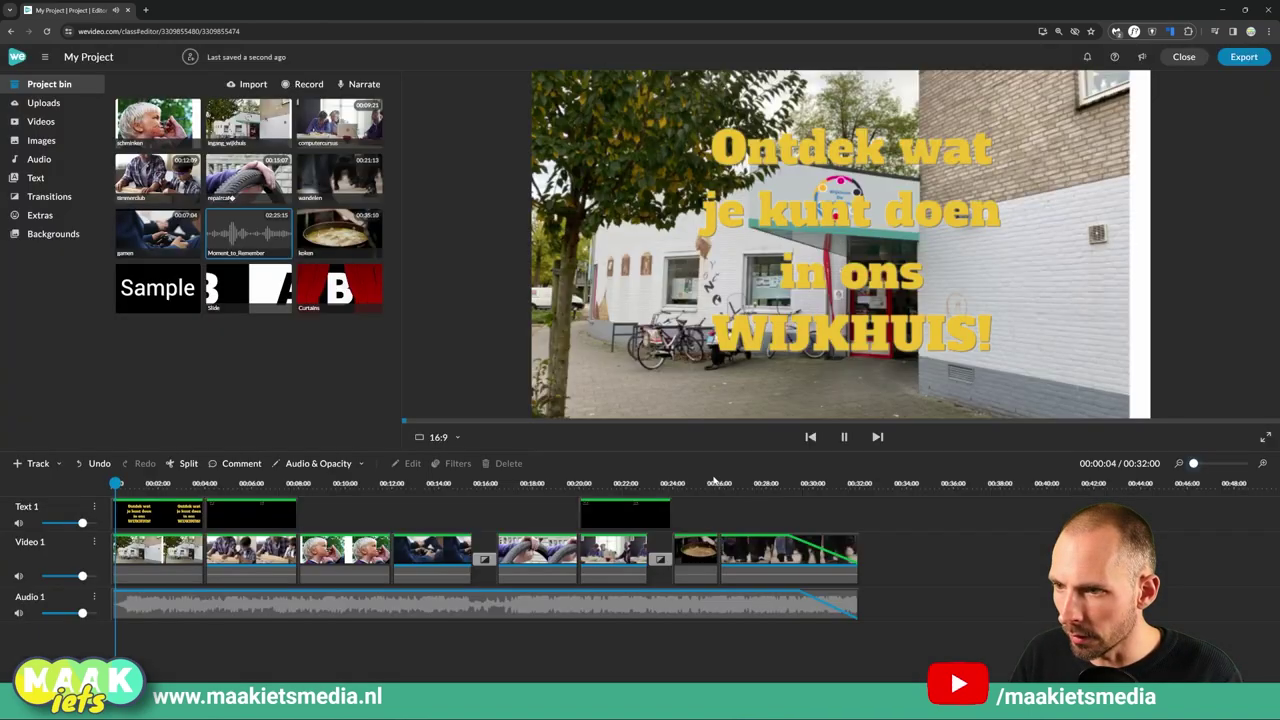
Step: Preview the wandelen clip's fade to black and try extra opacity points for more dips in its line
{"action": "left_click", "coordinate": [808, 548]}
{"action": "left_click_drag", "start_coordinate": [811, 483], "coordinate": [846, 483]}
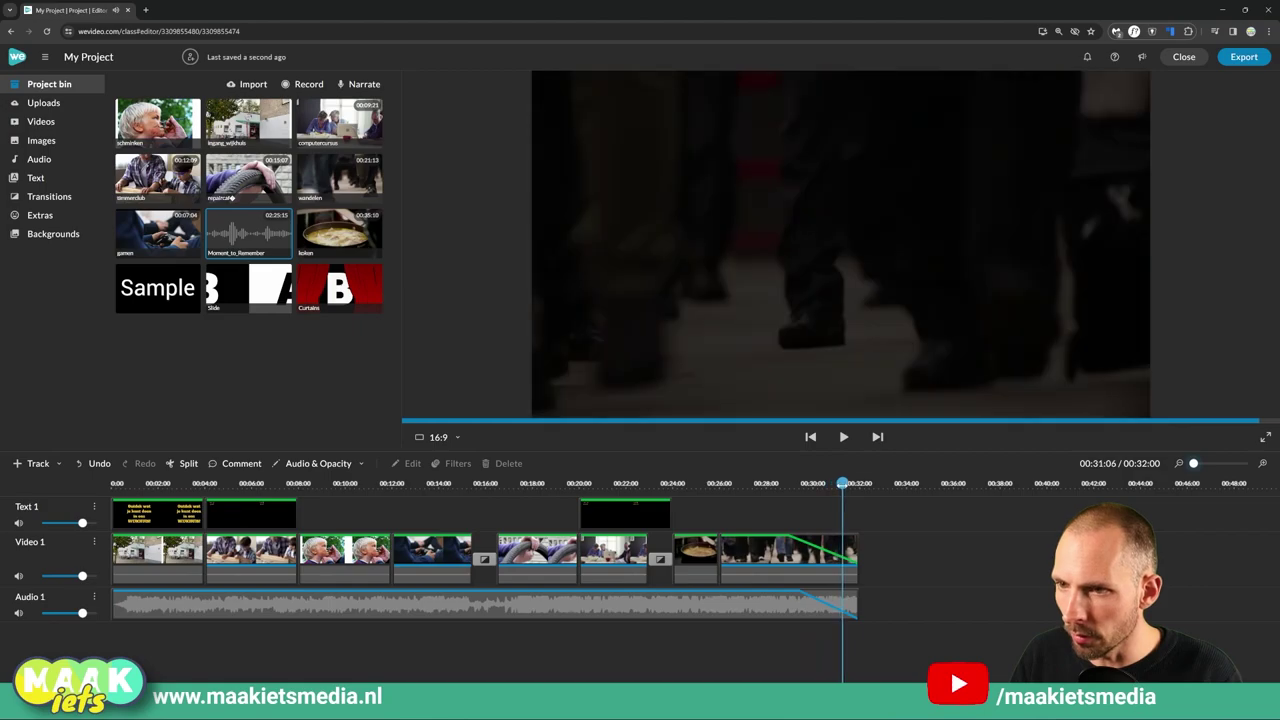
{"action": "left_click", "coordinate": [853, 561]}
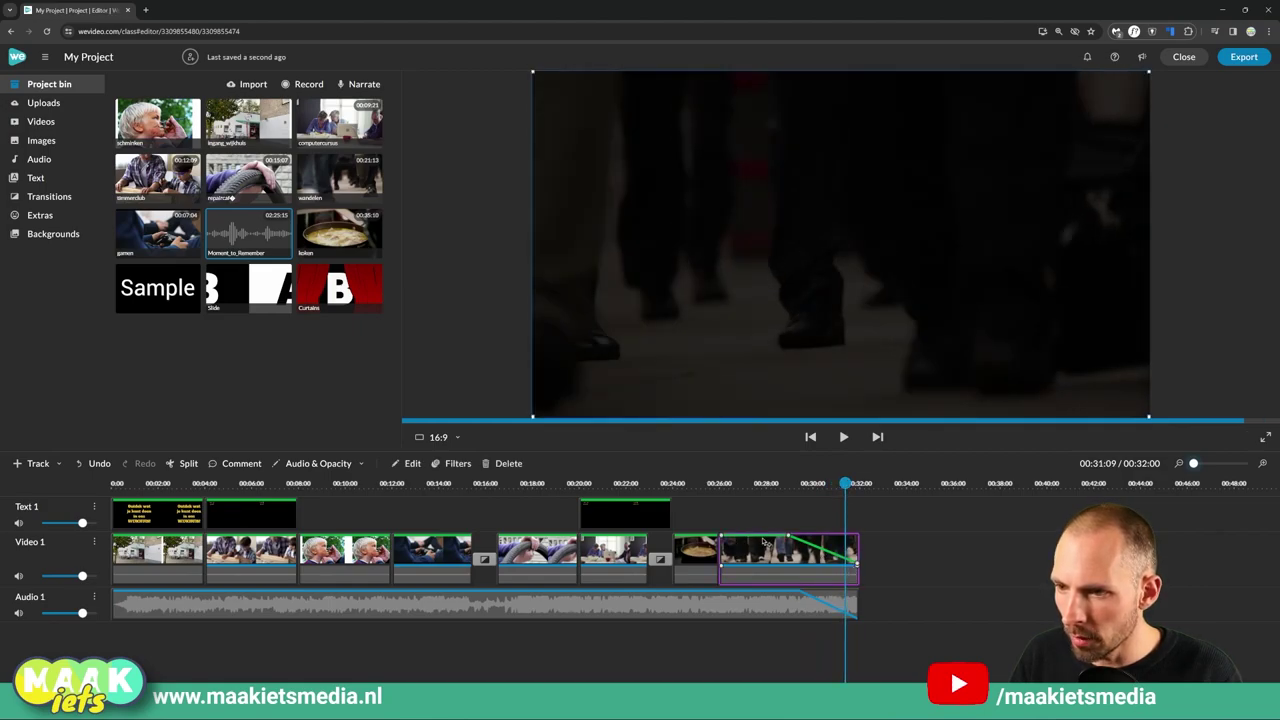
{"action": "left_click_drag", "start_coordinate": [761, 536], "coordinate": [827, 540]}
{"action": "left_click_drag", "start_coordinate": [746, 483], "coordinate": [834, 483]}
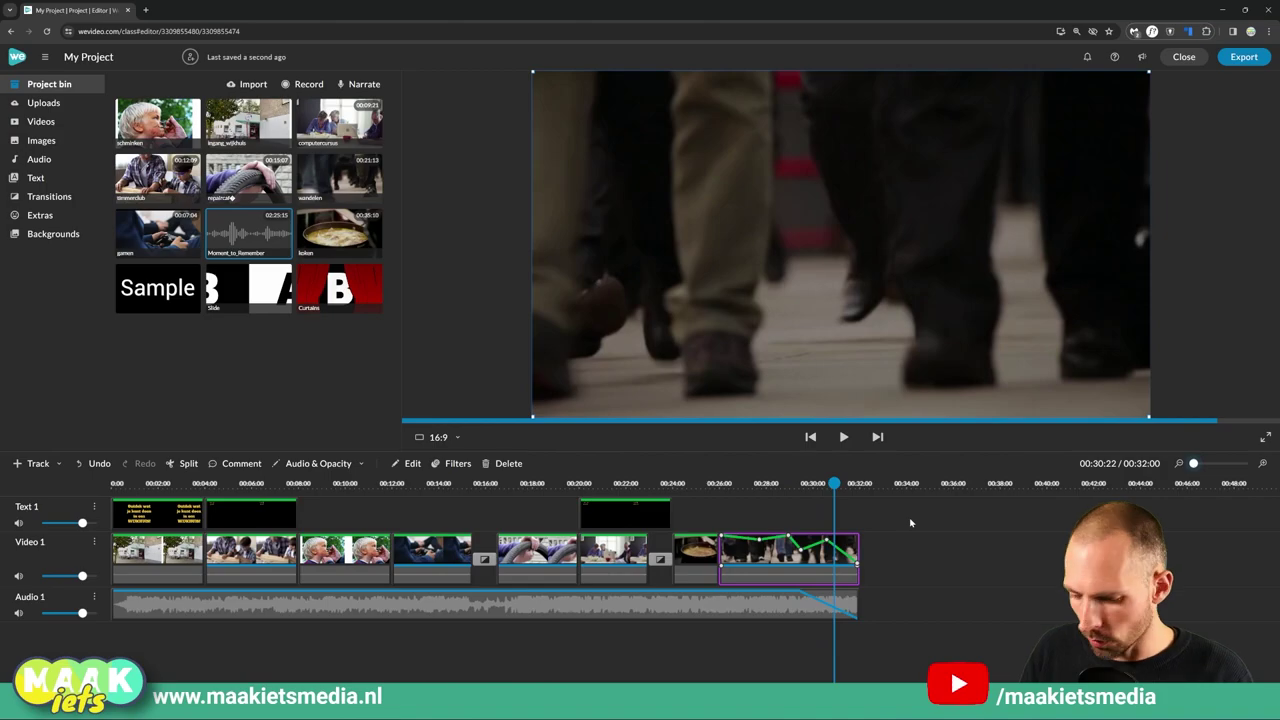
Step: Undo all opacity changes on the wandelen clip and view the clip around 27:12
{"action": "key", "text": "ctrl+z"}
{"action": "key", "text": "ctrl+z"}
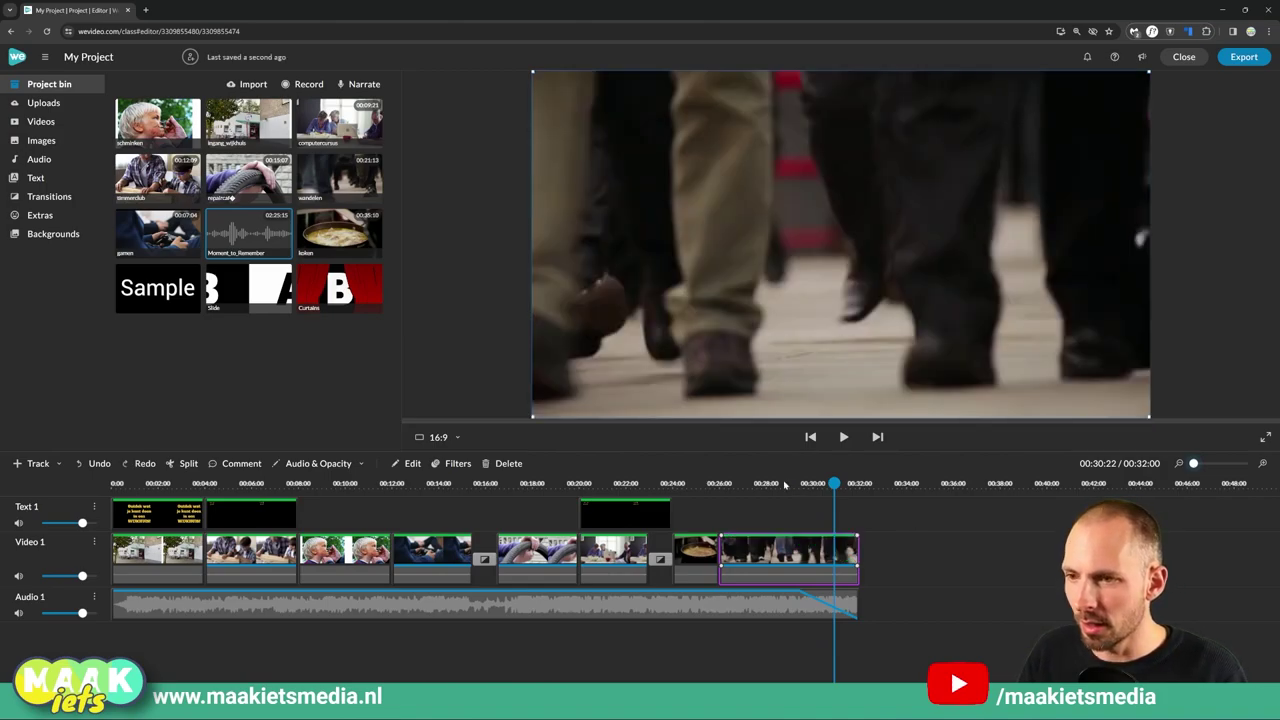
{"action": "left_click_drag", "start_coordinate": [785, 485], "coordinate": [757, 490]}
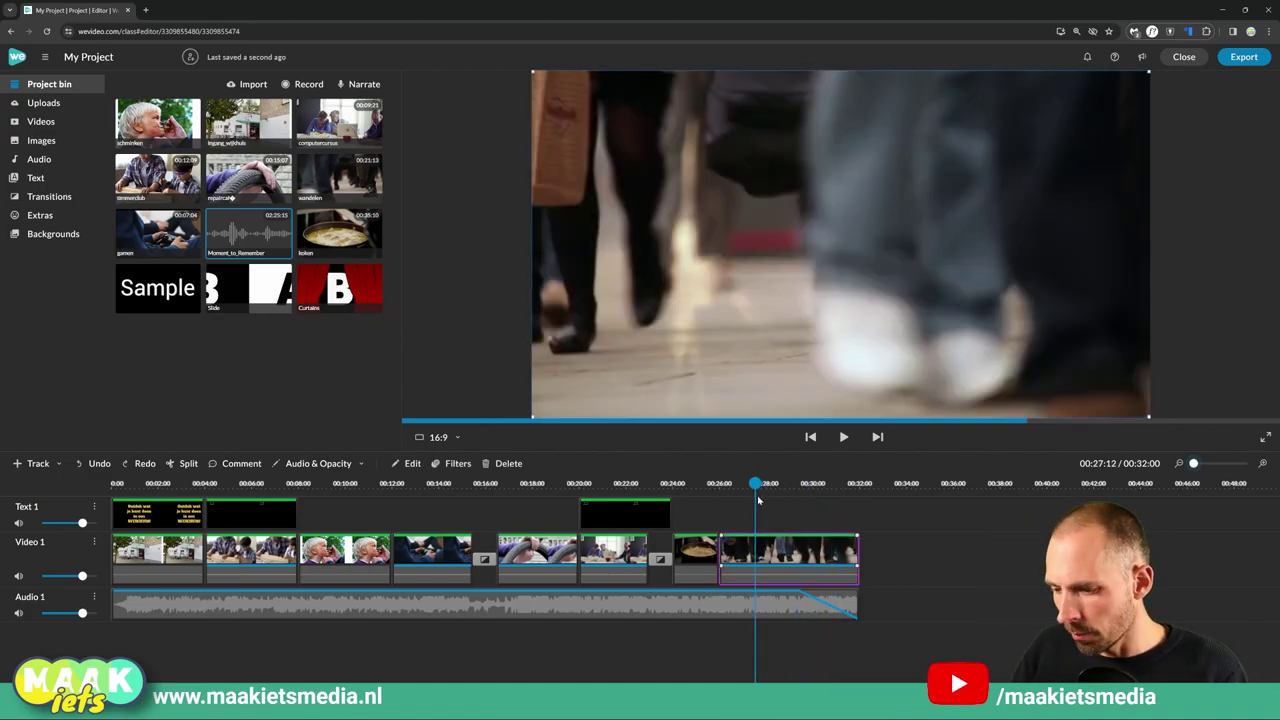
Step: Switch to the exam PDF and read what the rolling credits over the last film fragment must contain
{"action": "key", "text": "alt+Tab"}
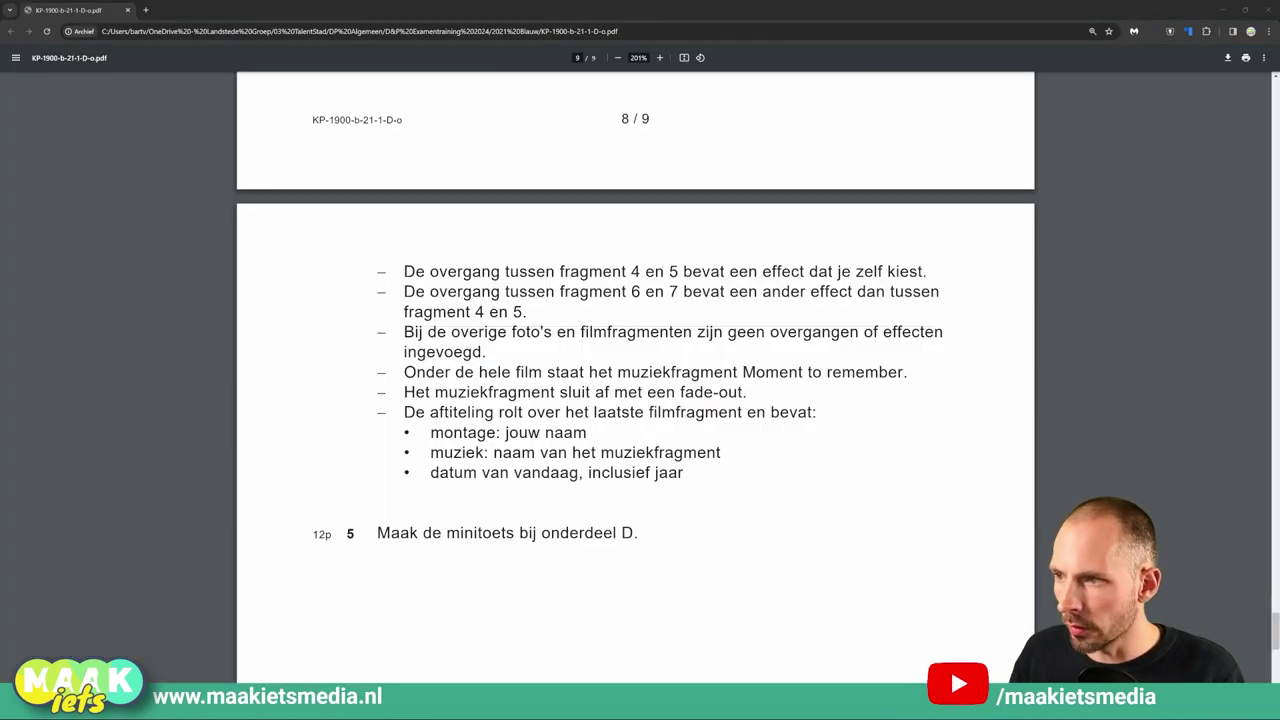
{"action": "left_click_drag", "start_coordinate": [404, 413], "coordinate": [821, 413]}
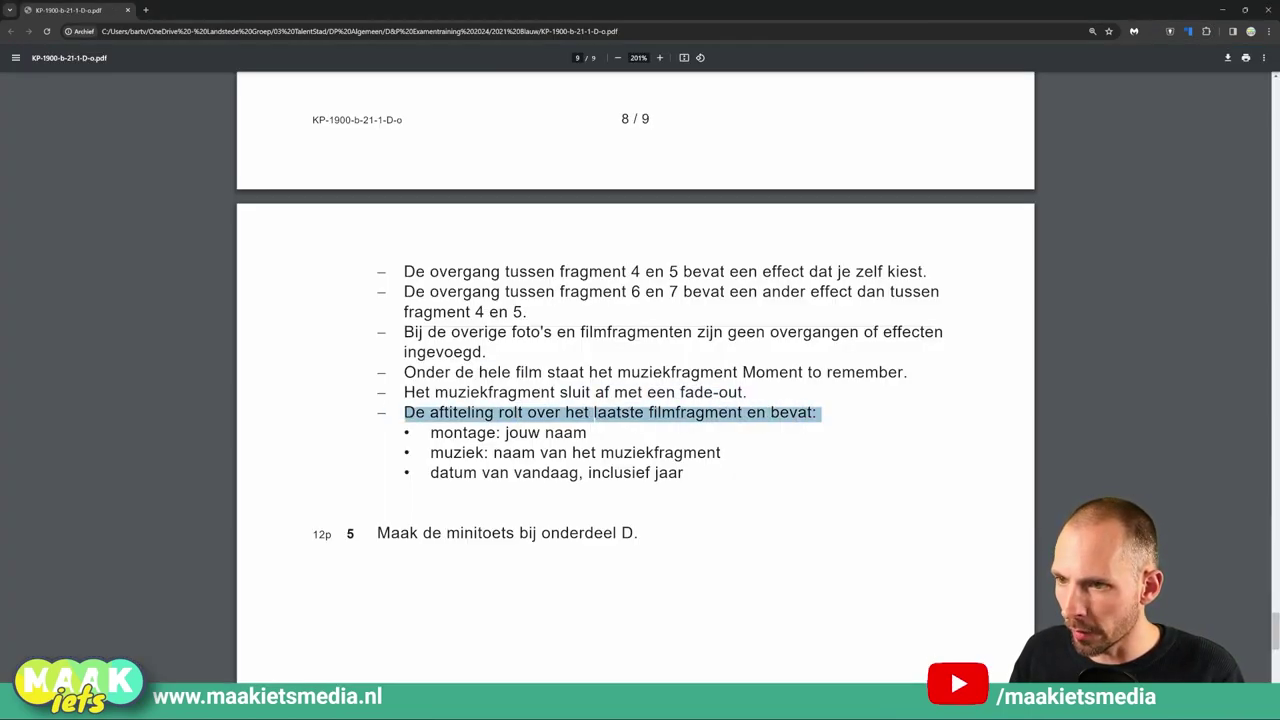
{"action": "left_click_drag", "start_coordinate": [431, 432], "coordinate": [564, 432]}
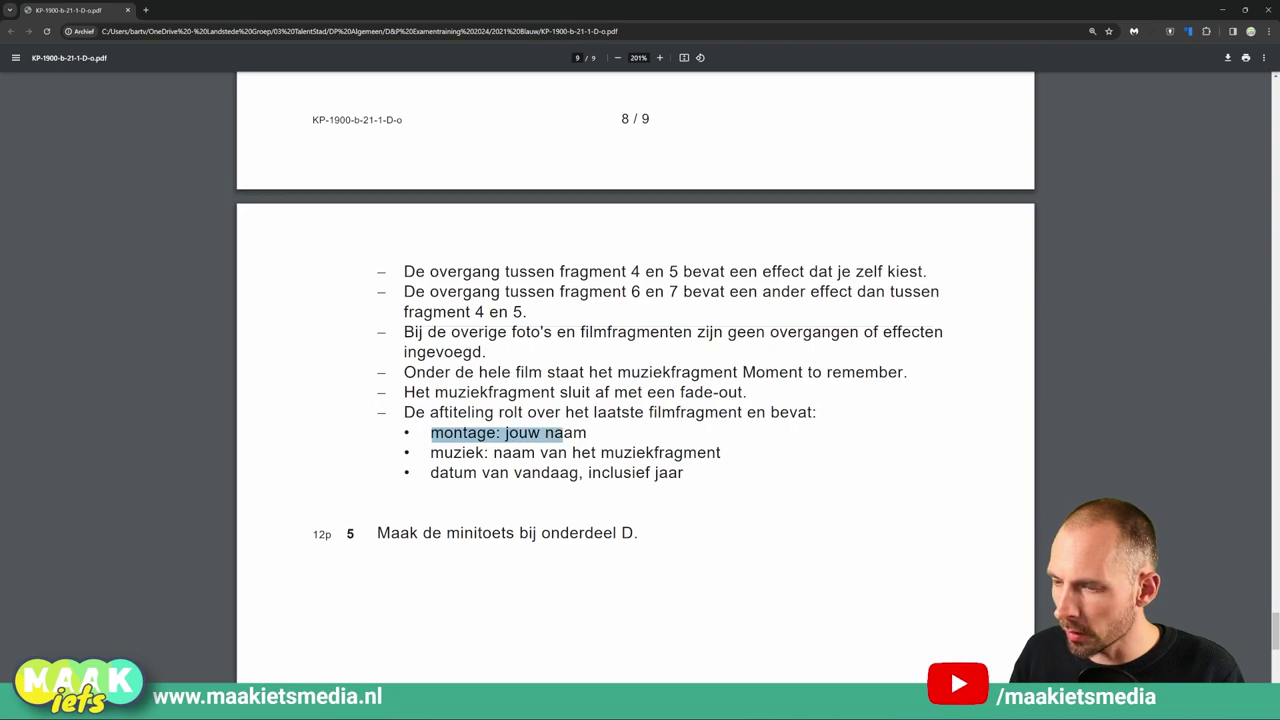
{"action": "left_click_drag", "start_coordinate": [431, 452], "coordinate": [721, 452]}
{"action": "left_click_drag", "start_coordinate": [431, 472], "coordinate": [684, 472]}
{"action": "left_click", "coordinate": [749, 499]}
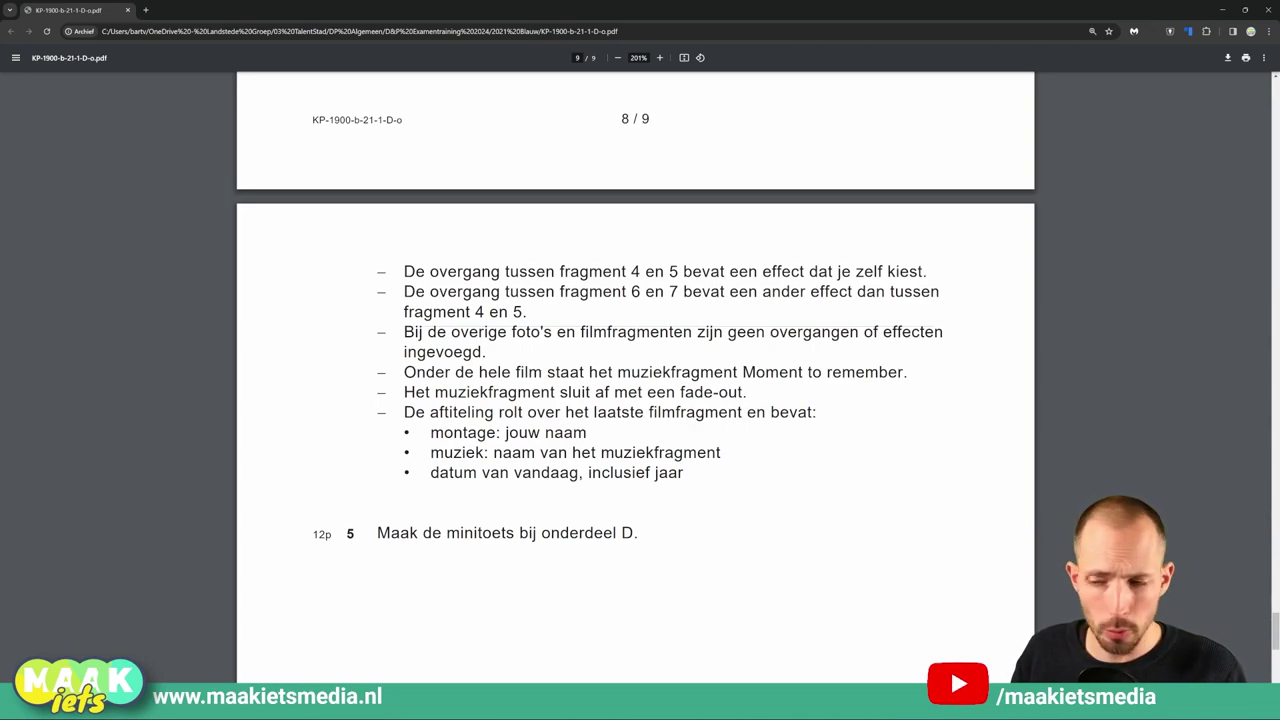
Step: Switch back to WeVideo, add the plain Sample title to Text 1 from 26:00 and trim it to end at 32:00
{"action": "key", "text": "alt+Tab"}
{"action": "key", "text": "alt+Tab"}
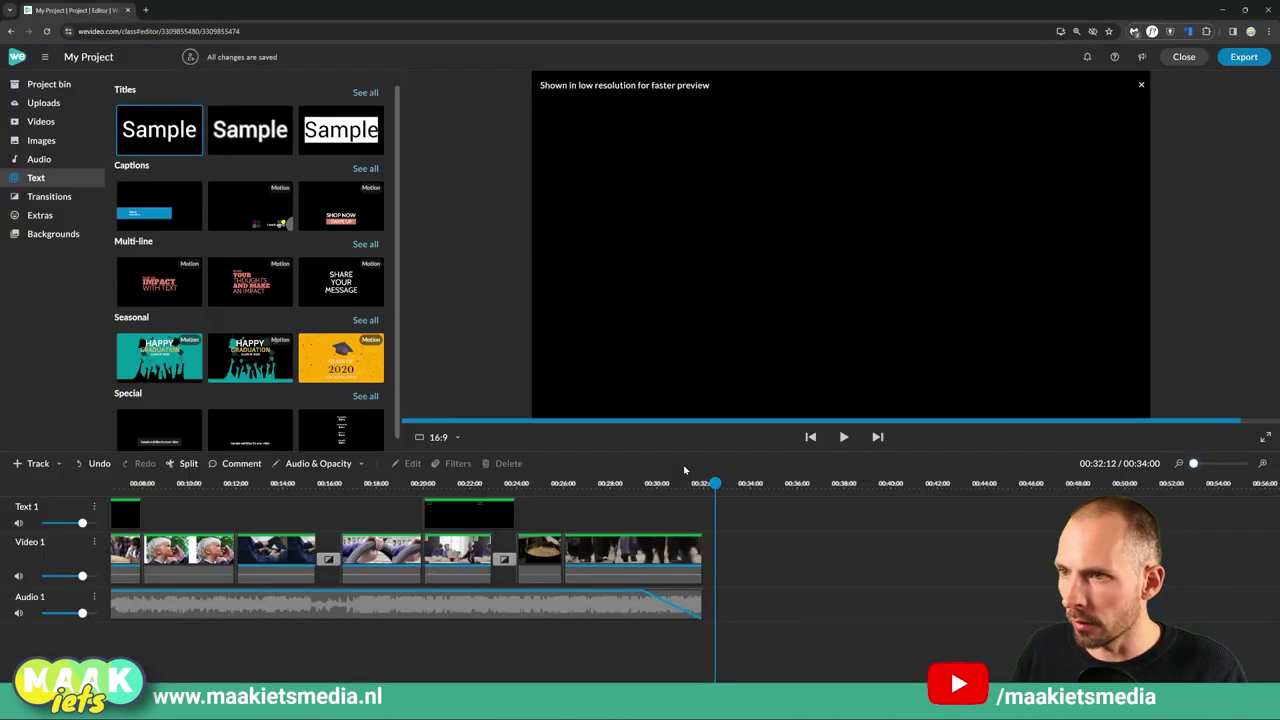
{"action": "left_click_drag", "start_coordinate": [131, 132], "coordinate": [577, 517]}
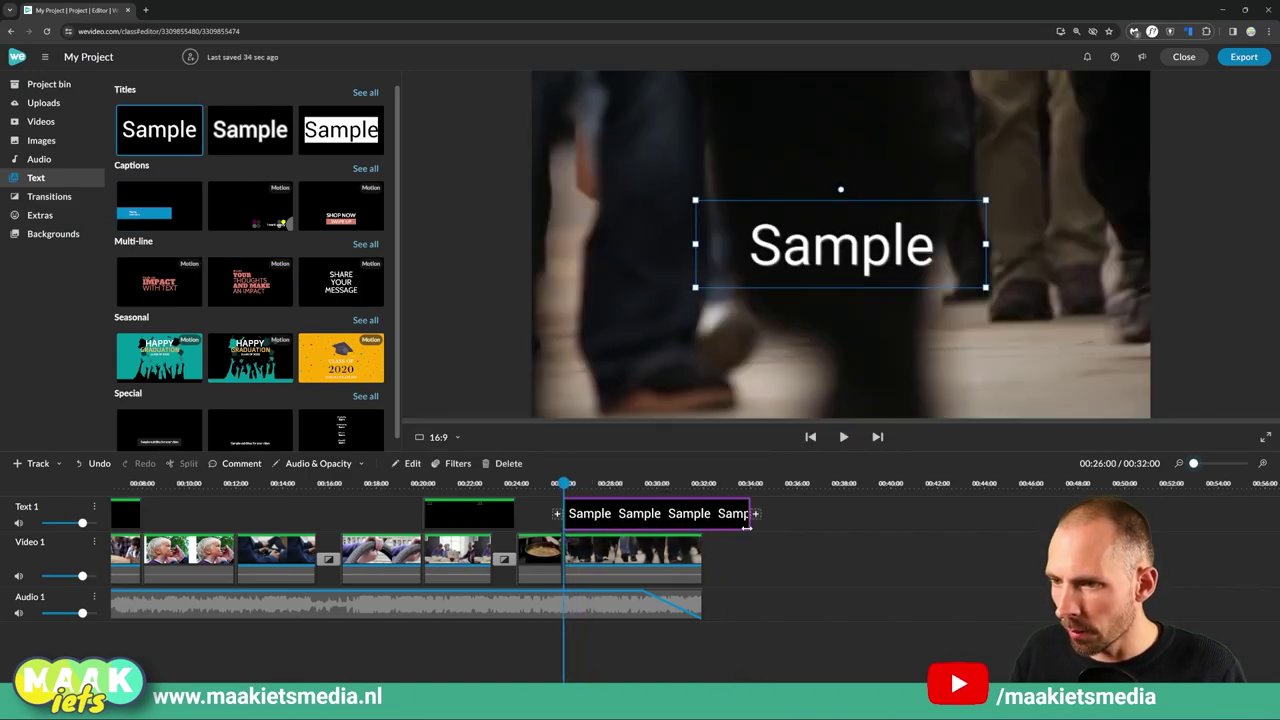
{"action": "left_click_drag", "start_coordinate": [748, 527], "coordinate": [703, 524]}
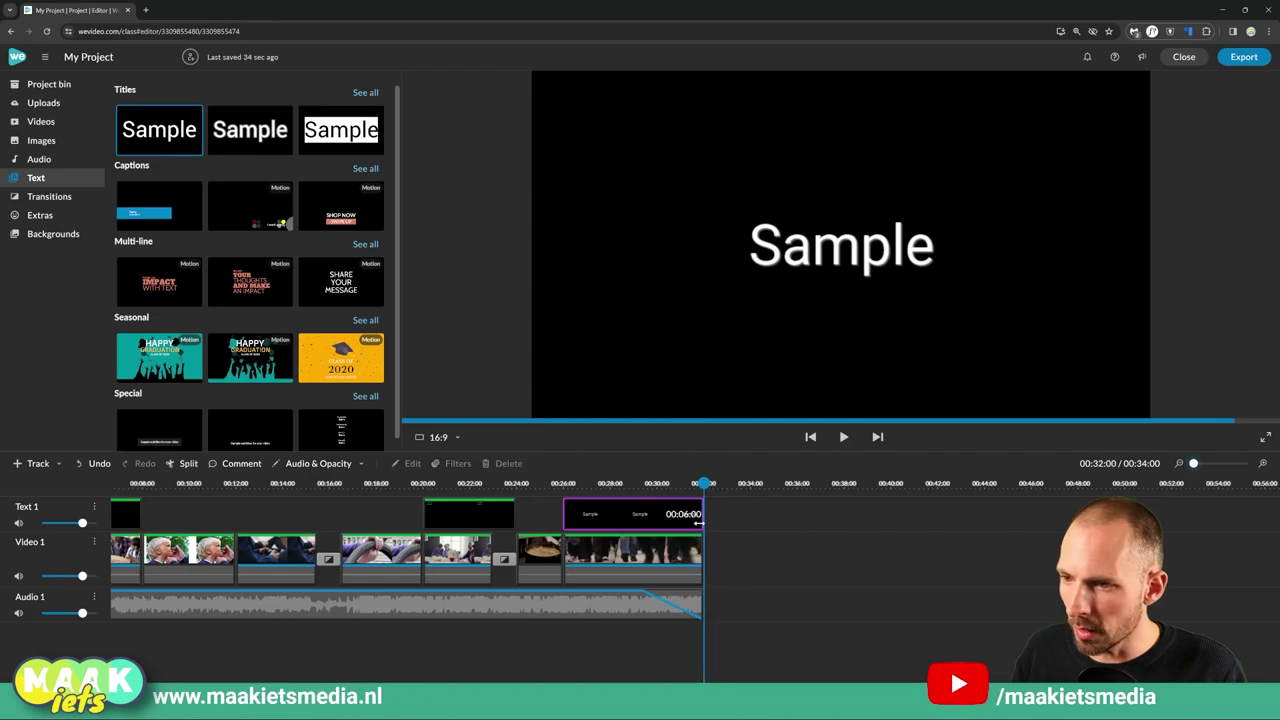
Step: Replace the new title's sample text with the credit line "Naam:" followed by the maker's full name
{"action": "double_click", "coordinate": [613, 519]}
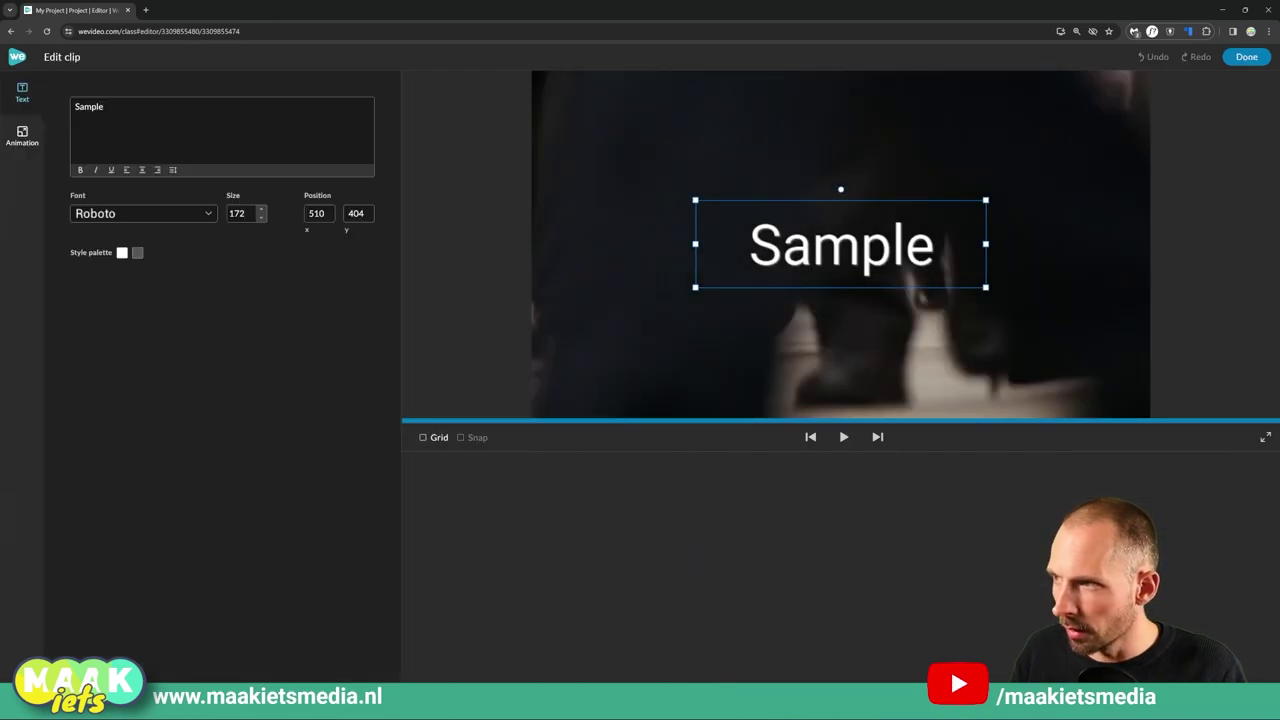
{"action": "left_click_drag", "start_coordinate": [104, 107], "coordinate": [63, 107]}
{"action": "type", "text": "Naam"}
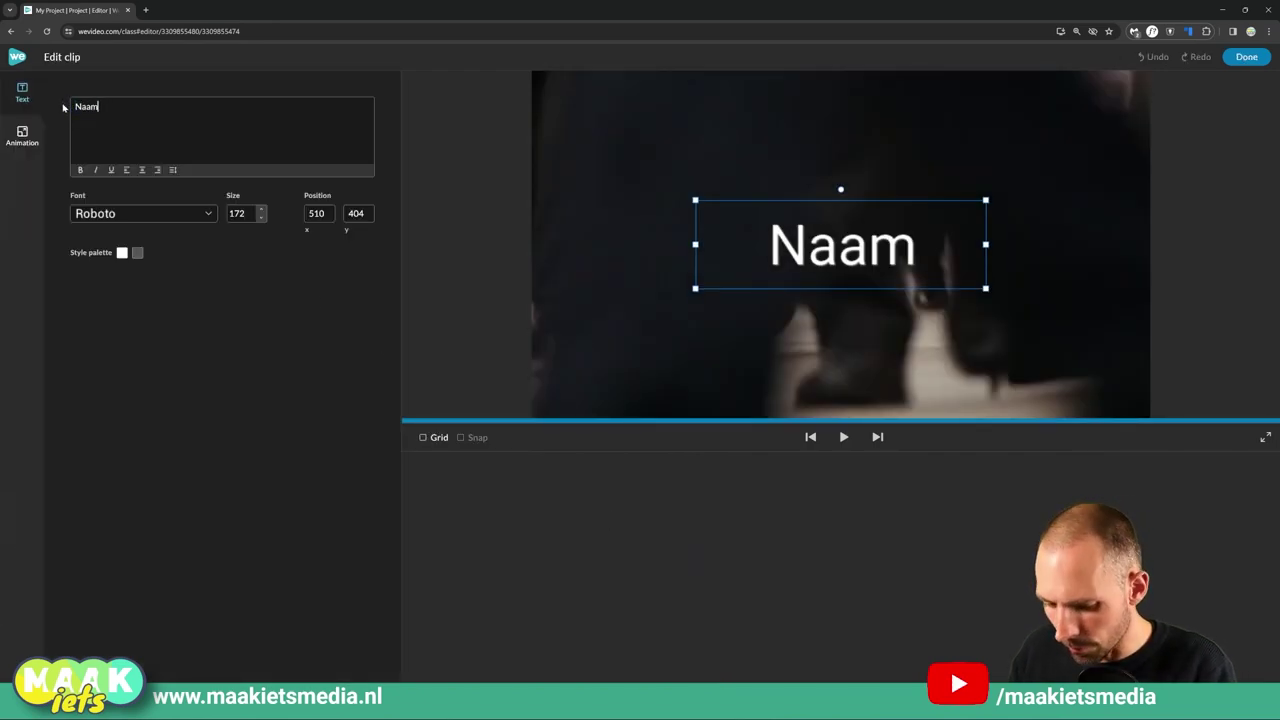
{"action": "type", "text": ": Bart Va"}
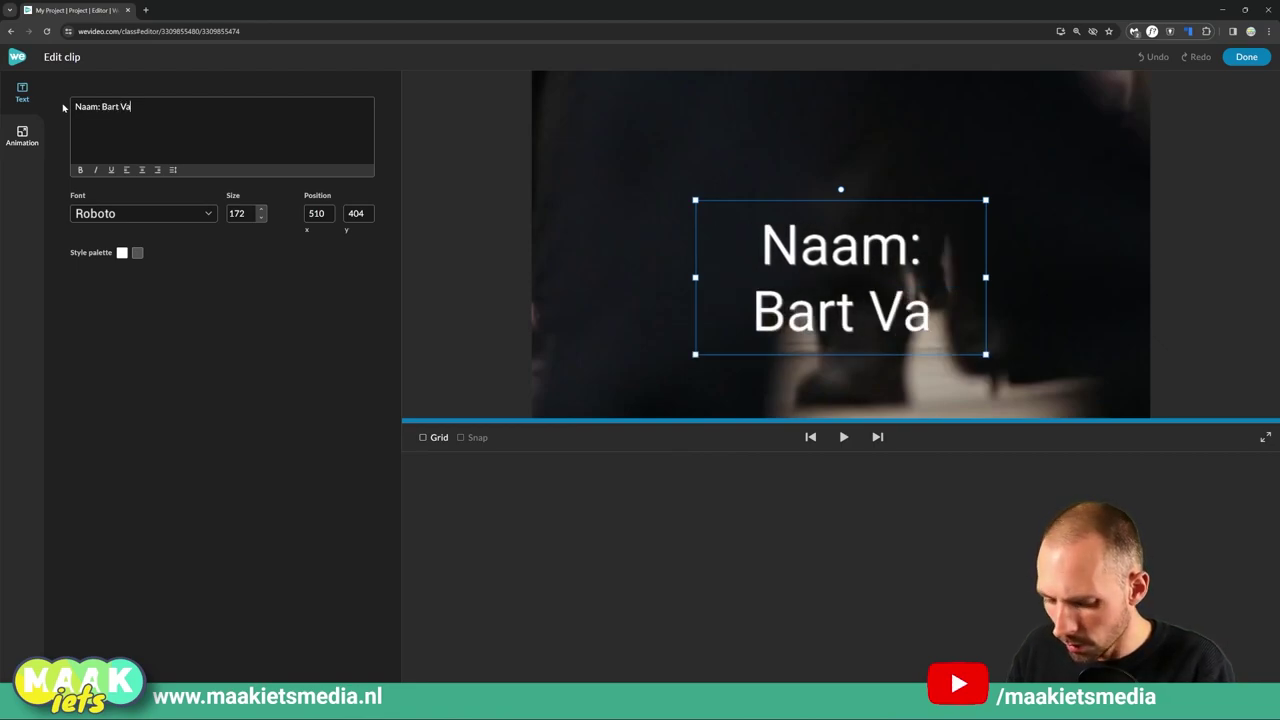
{"action": "type", "text": "lkenier "}
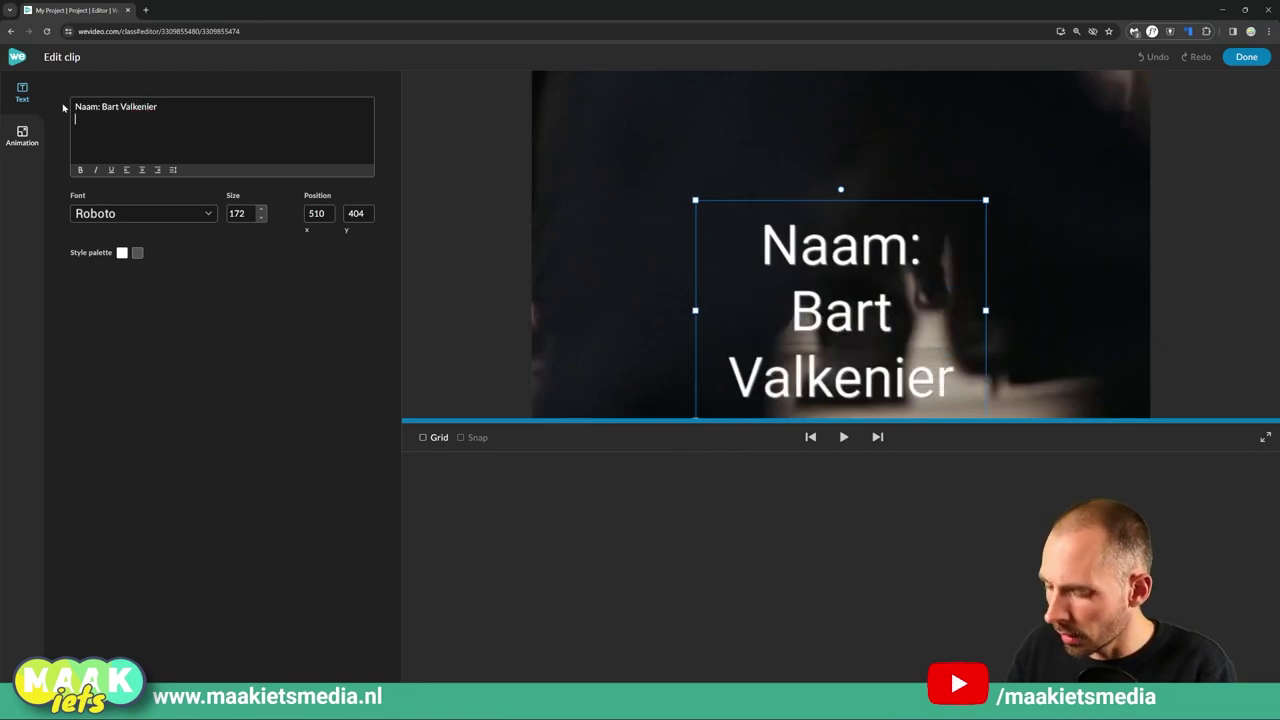
Step: Add the credit lines "Muziek: Moment to remember" and "Datum: 22 januari 2024" and set the text size to 60
{"action": "type", "text": "Muziek: "}
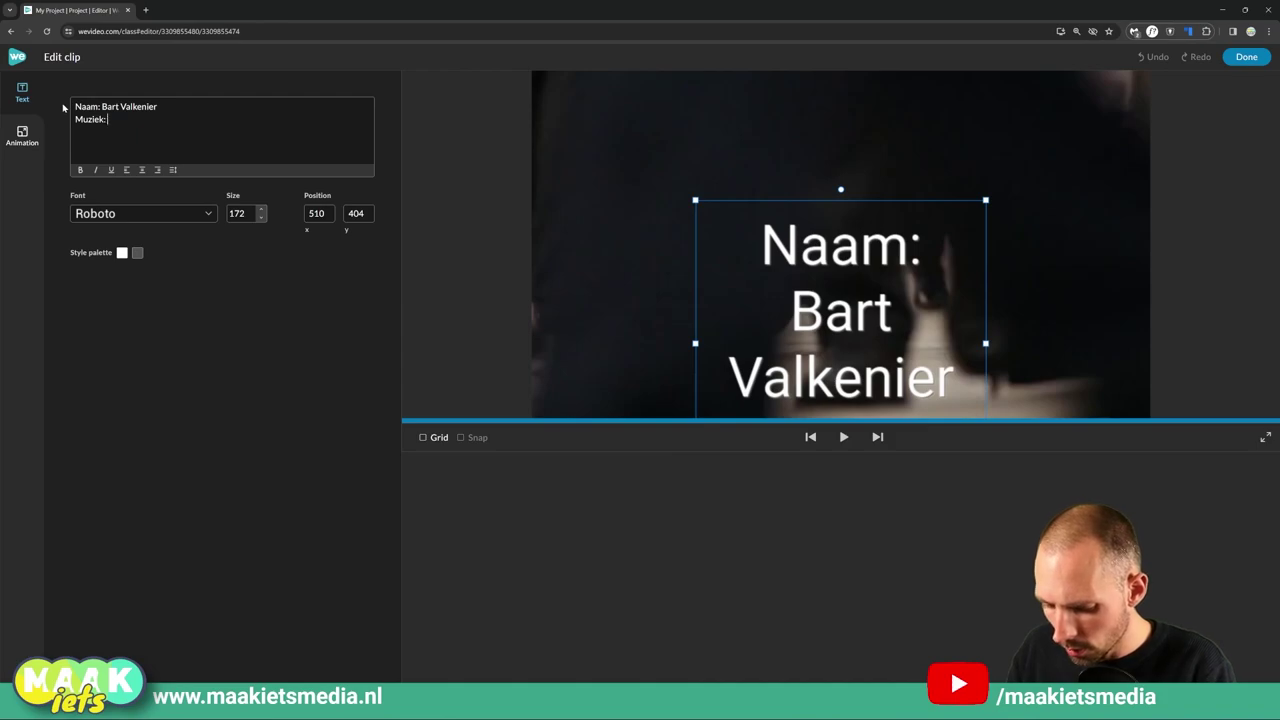
{"action": "type", "text": "Moment to"}
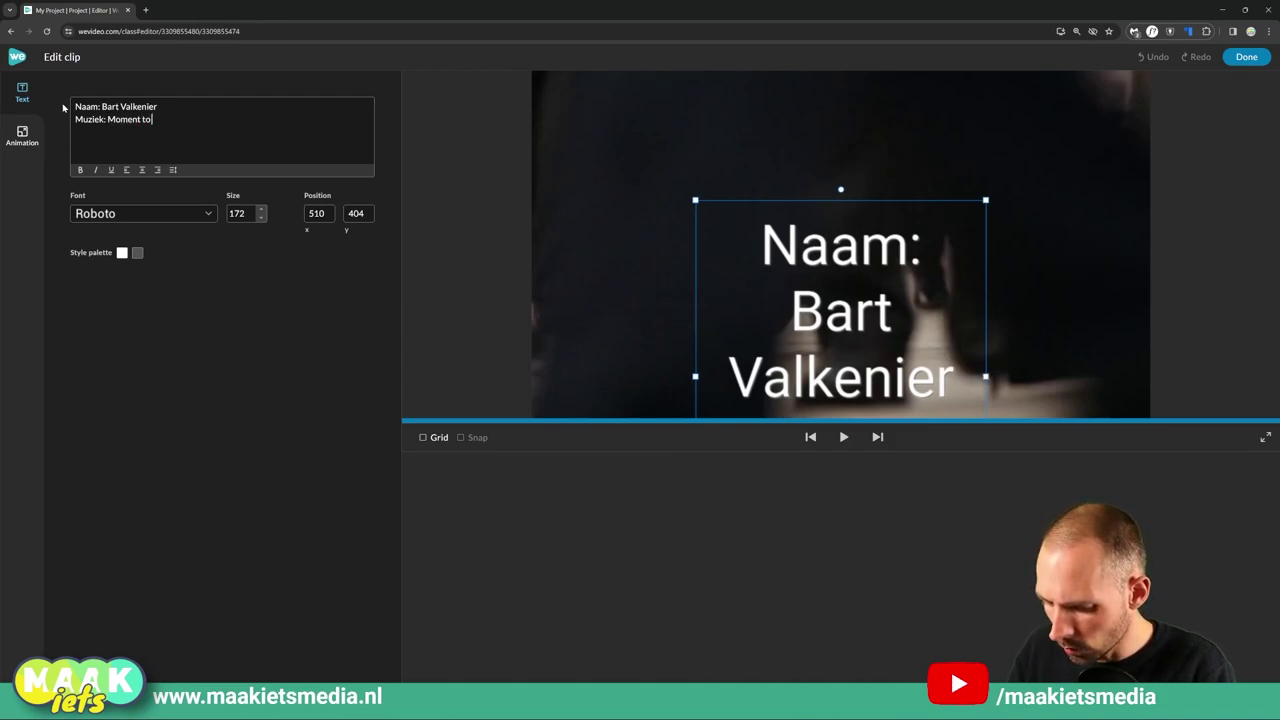
{"action": "type", "text": " reme"}
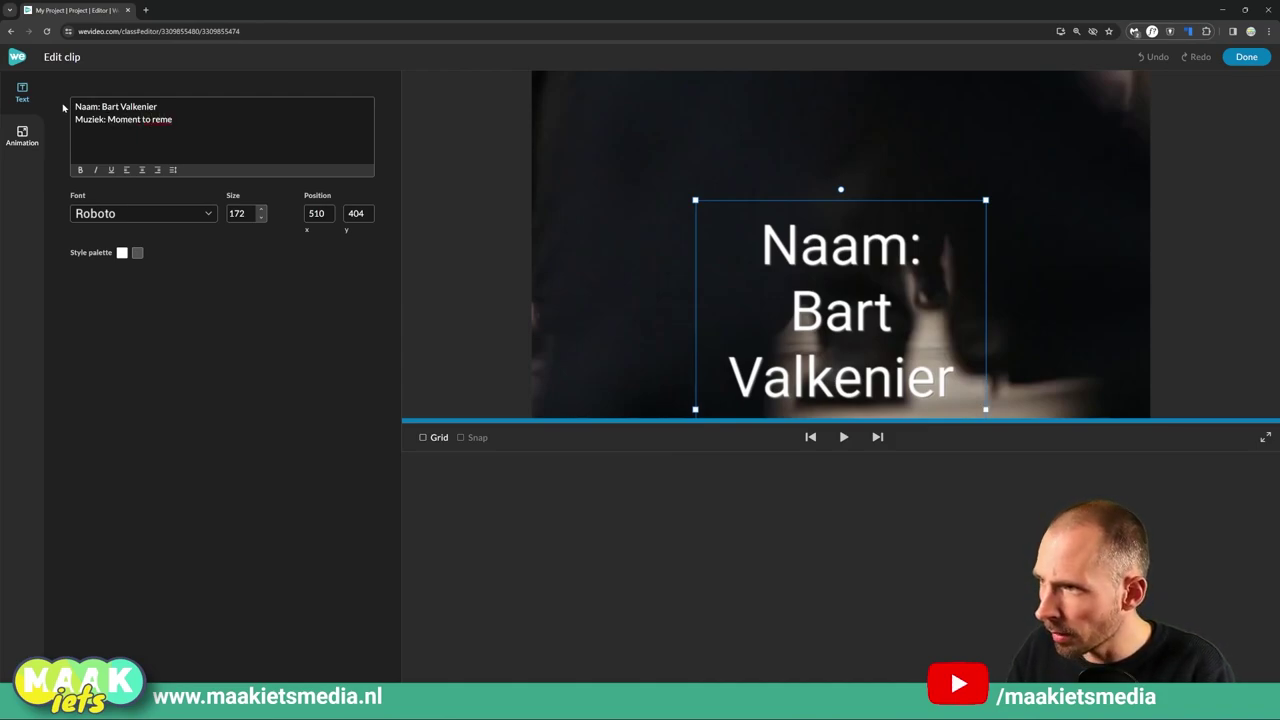
{"action": "type", "text": "mber "}
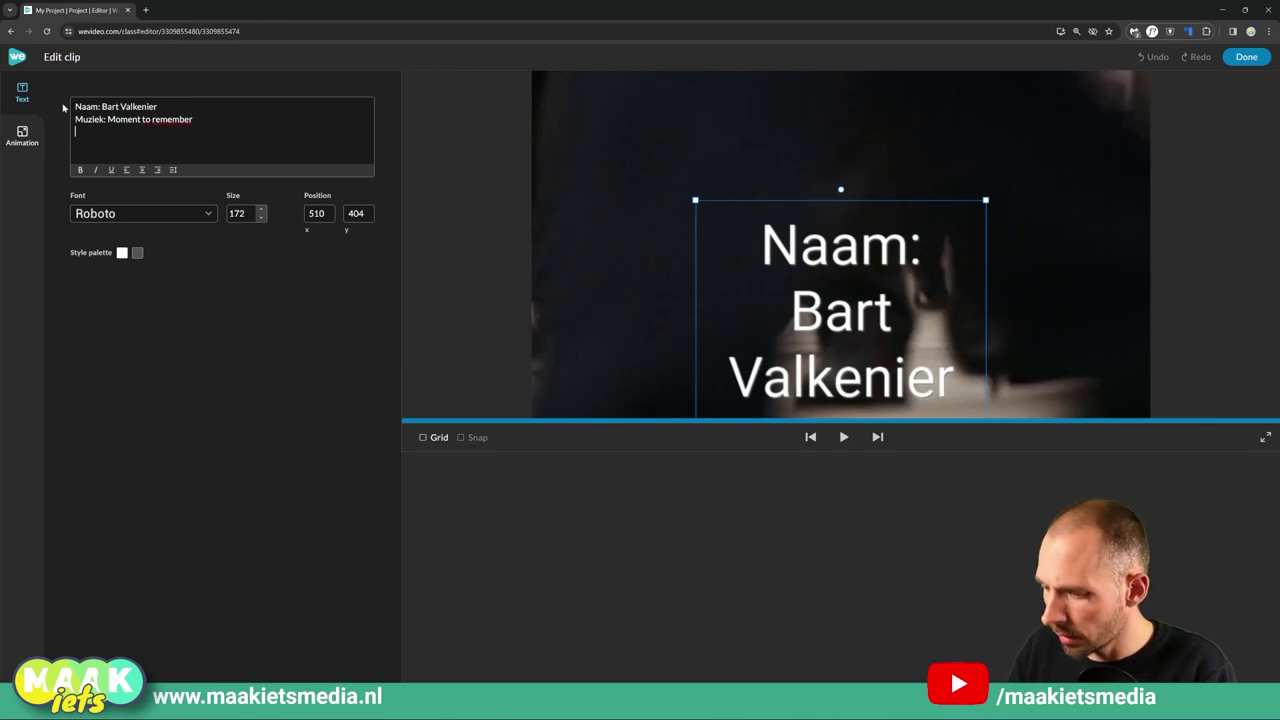
{"action": "type", "text": "Datum: 22"}
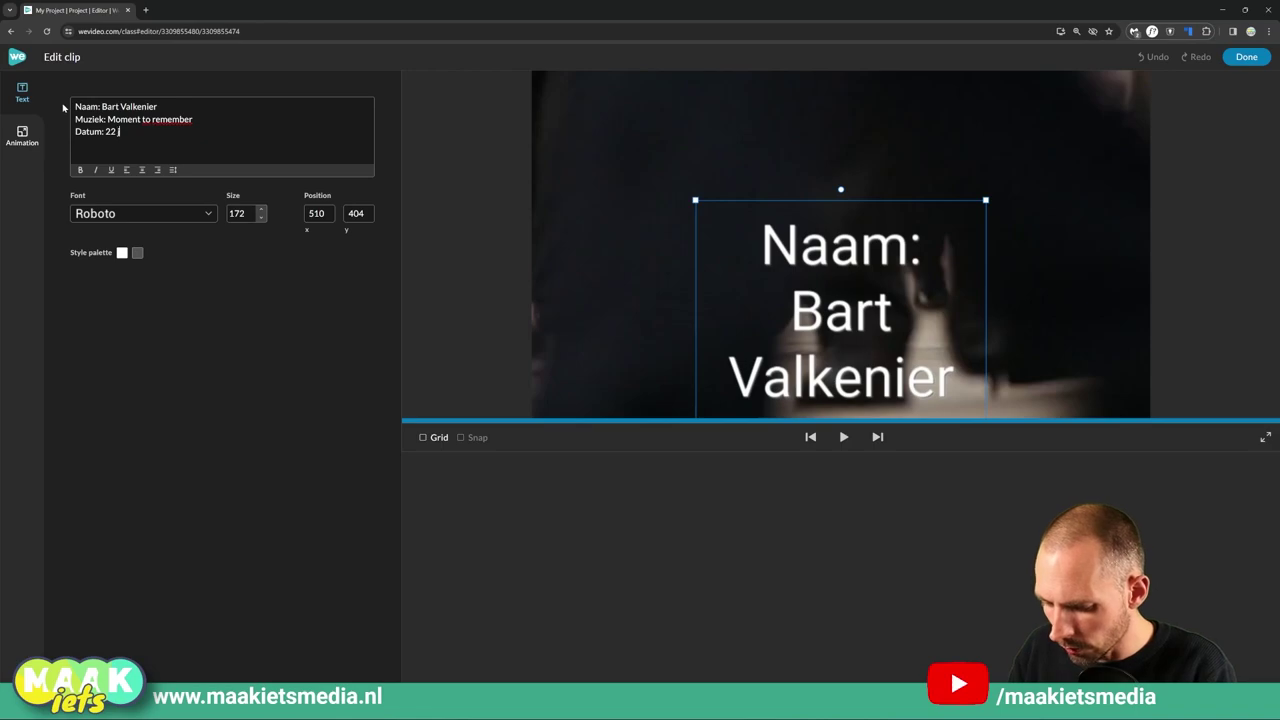
{"action": "type", "text": " januari 202"}
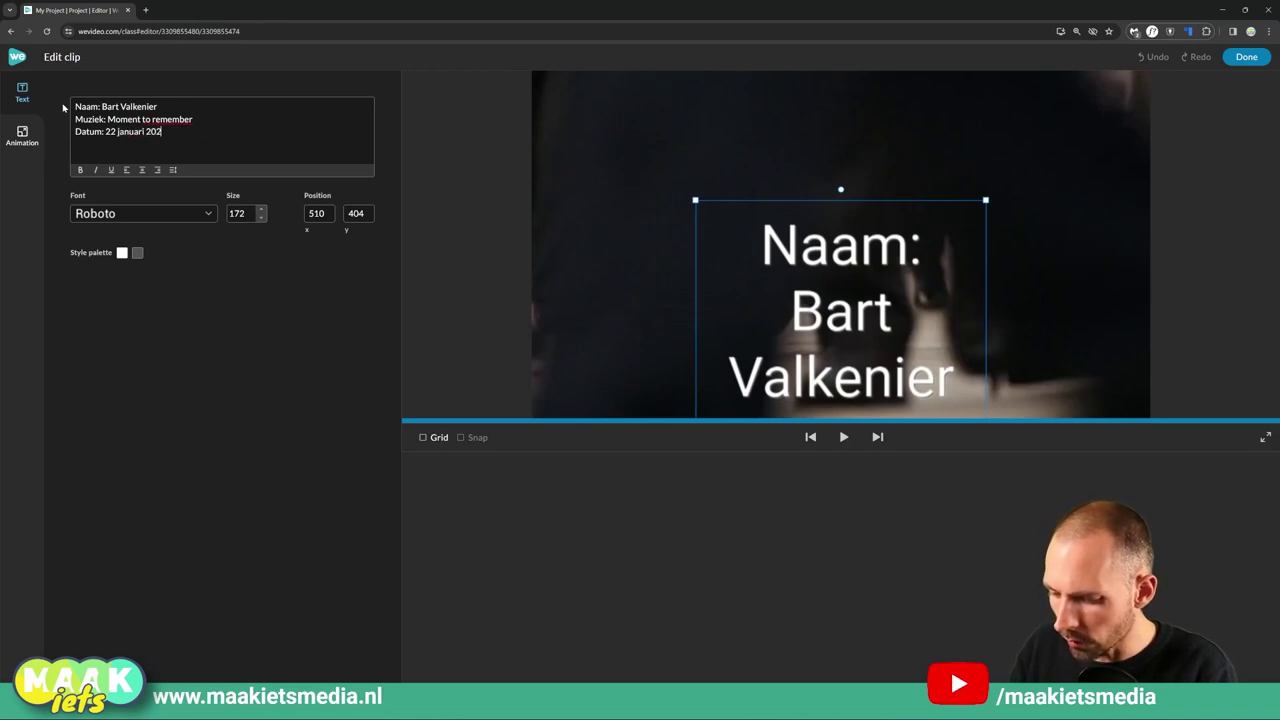
{"action": "type", "text": "4"}
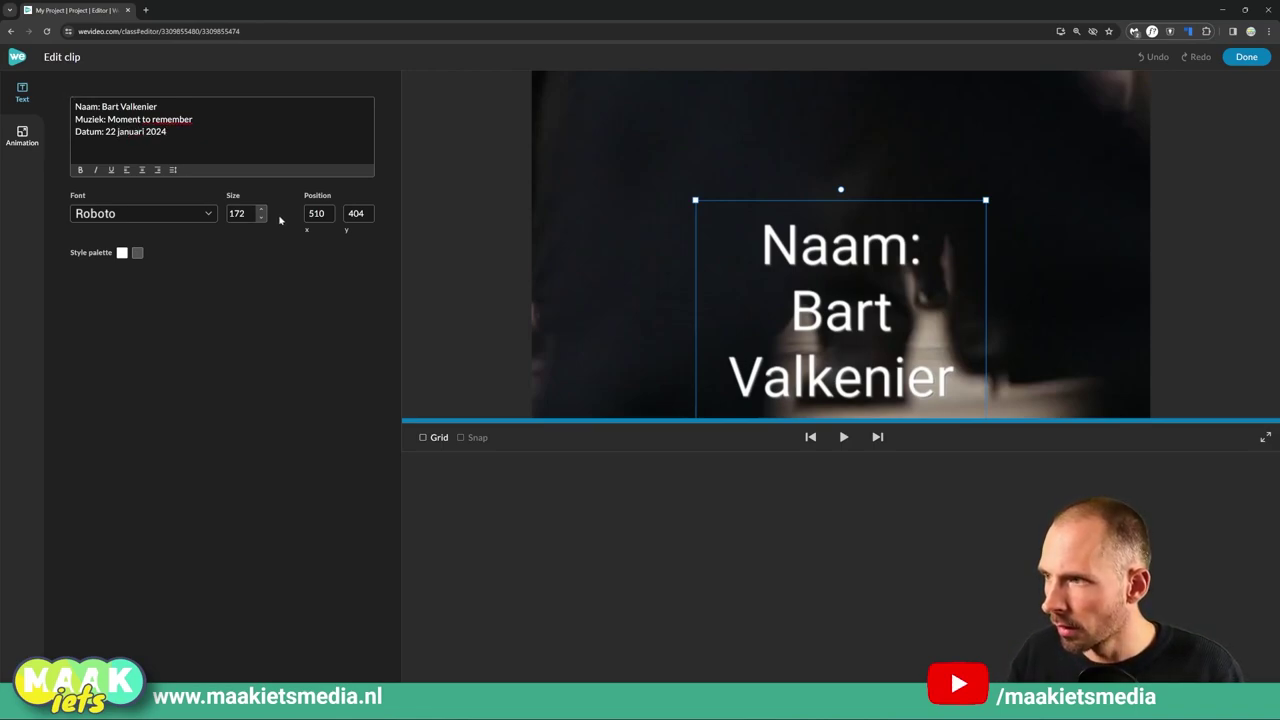
{"action": "left_click_drag", "start_coordinate": [252, 213], "coordinate": [217, 215]}
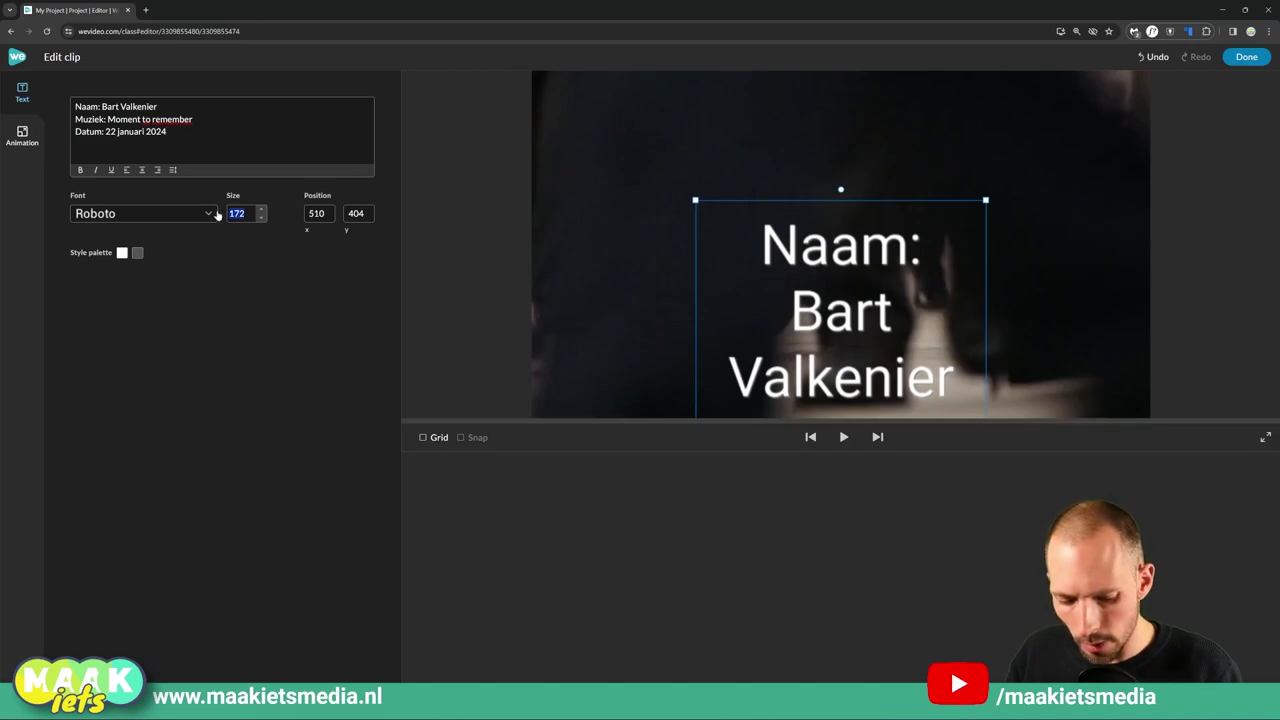
{"action": "type", "text": "60"}
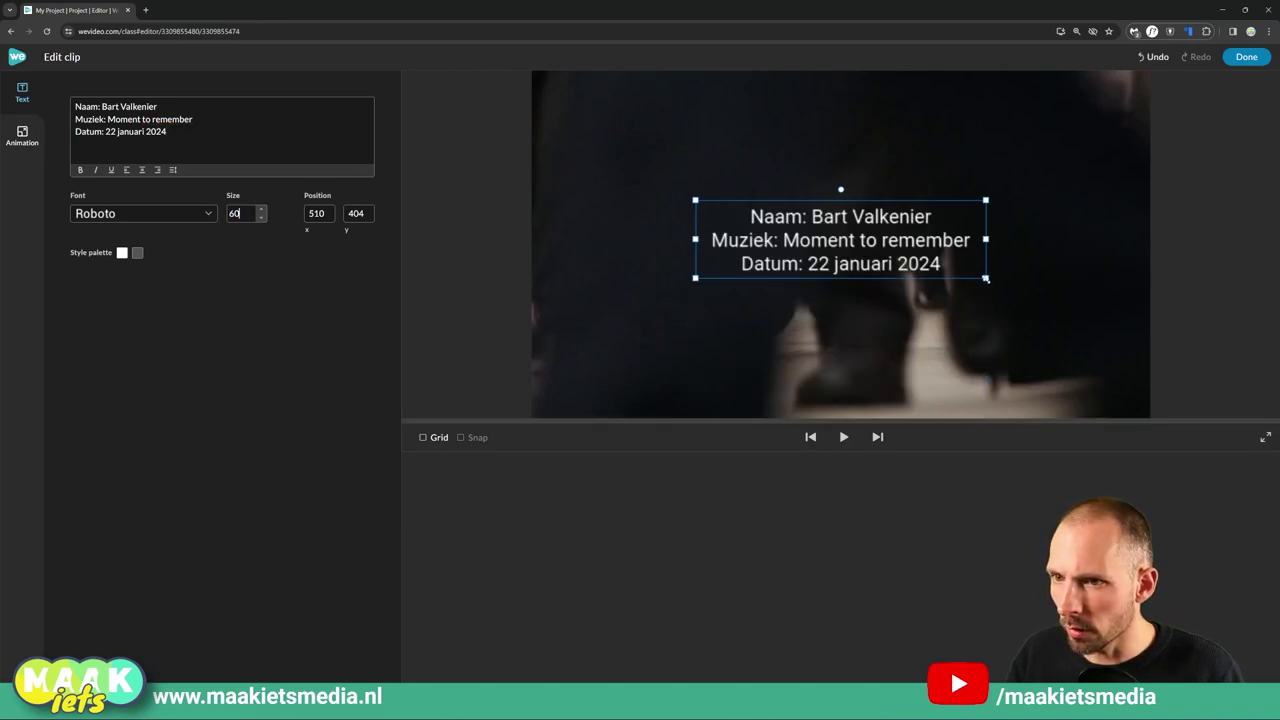
Step: Move the credit text block higher in the frame and enlarge its text to size 75
{"action": "left_click_drag", "start_coordinate": [992, 287], "coordinate": [1018, 300]}
{"action": "left_click_drag", "start_coordinate": [874, 260], "coordinate": [840, 220]}
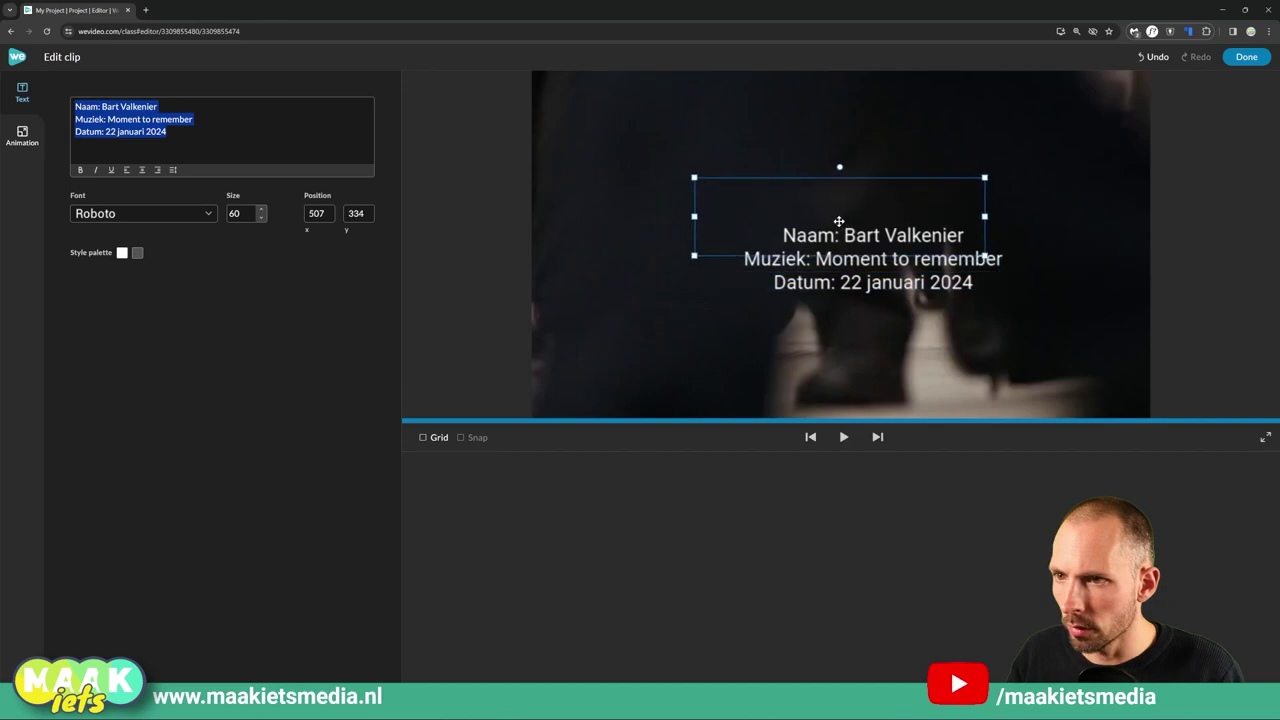
{"action": "left_click_drag", "start_coordinate": [986, 256], "coordinate": [1022, 266]}
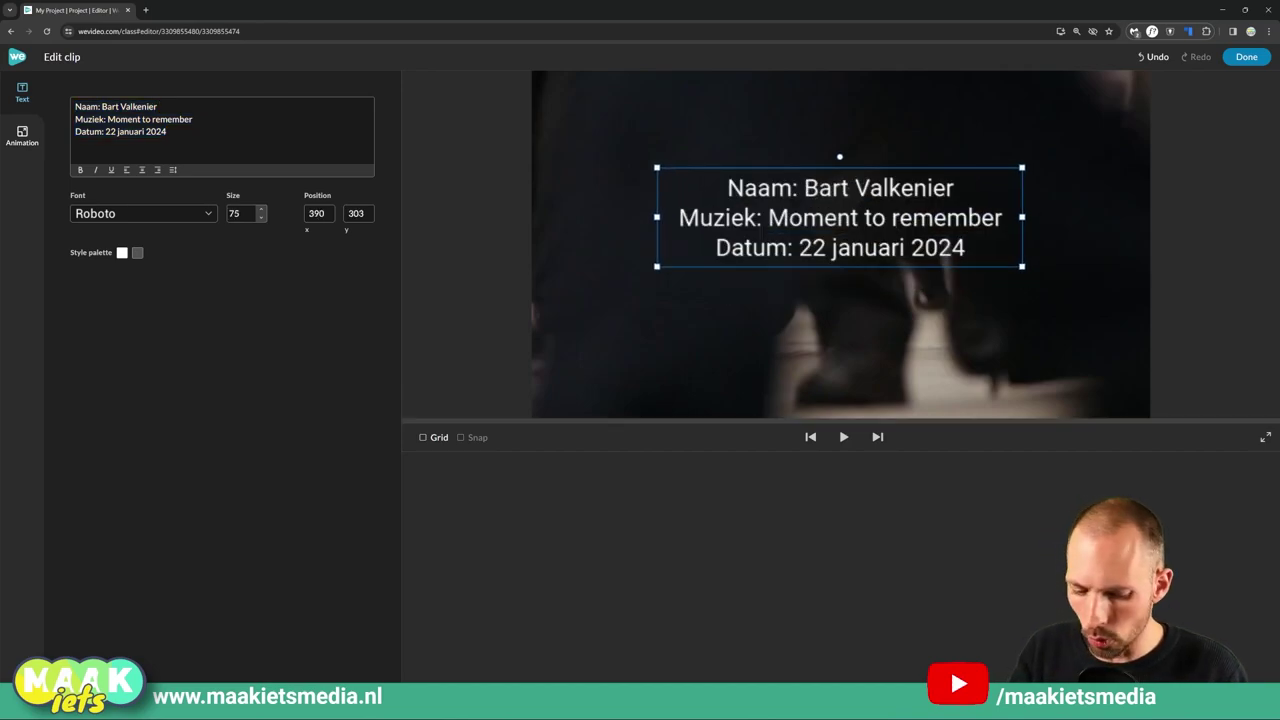
Step: Insert two blank lines between each of the credit lines and move the text block to about x 407, y 245
{"action": "key", "text": "Return"}
{"action": "key", "text": "Down"}
{"action": "key", "text": "End"}
{"action": "key", "text": "Return"}
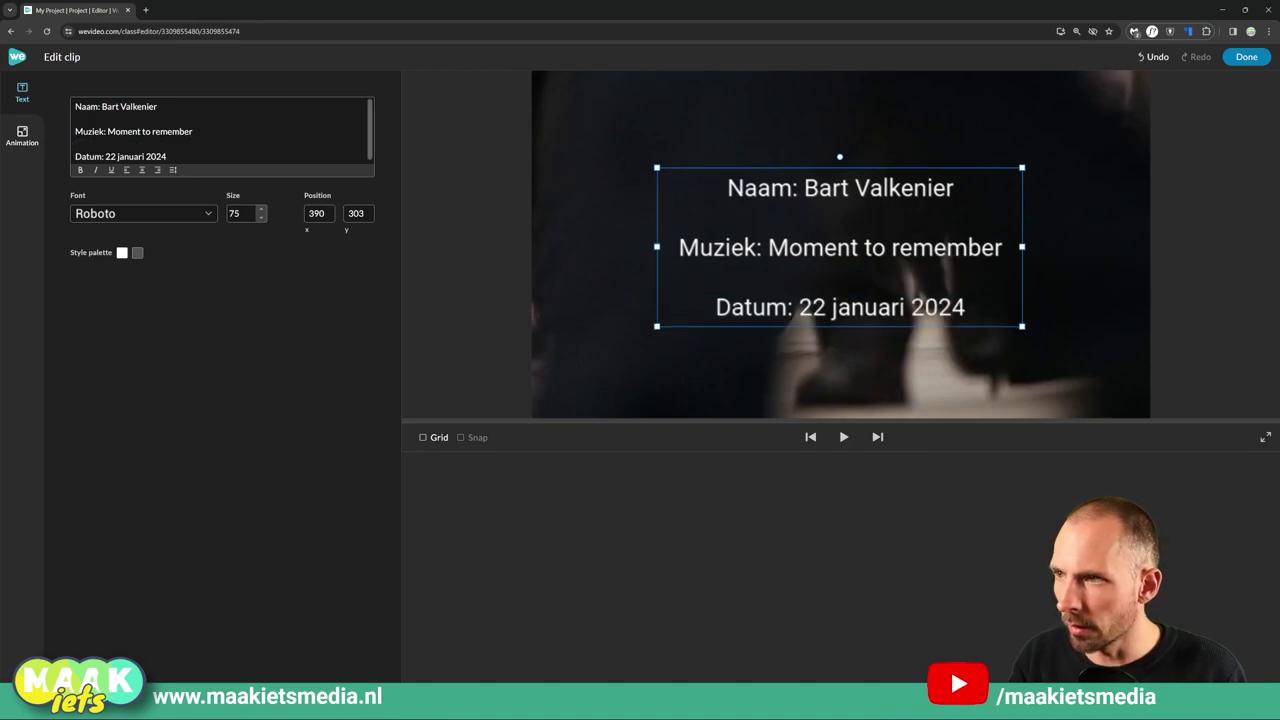
{"action": "key", "text": "Return"}
{"action": "key", "text": "Down"}
{"action": "key", "text": "End"}
{"action": "key", "text": "Return"}
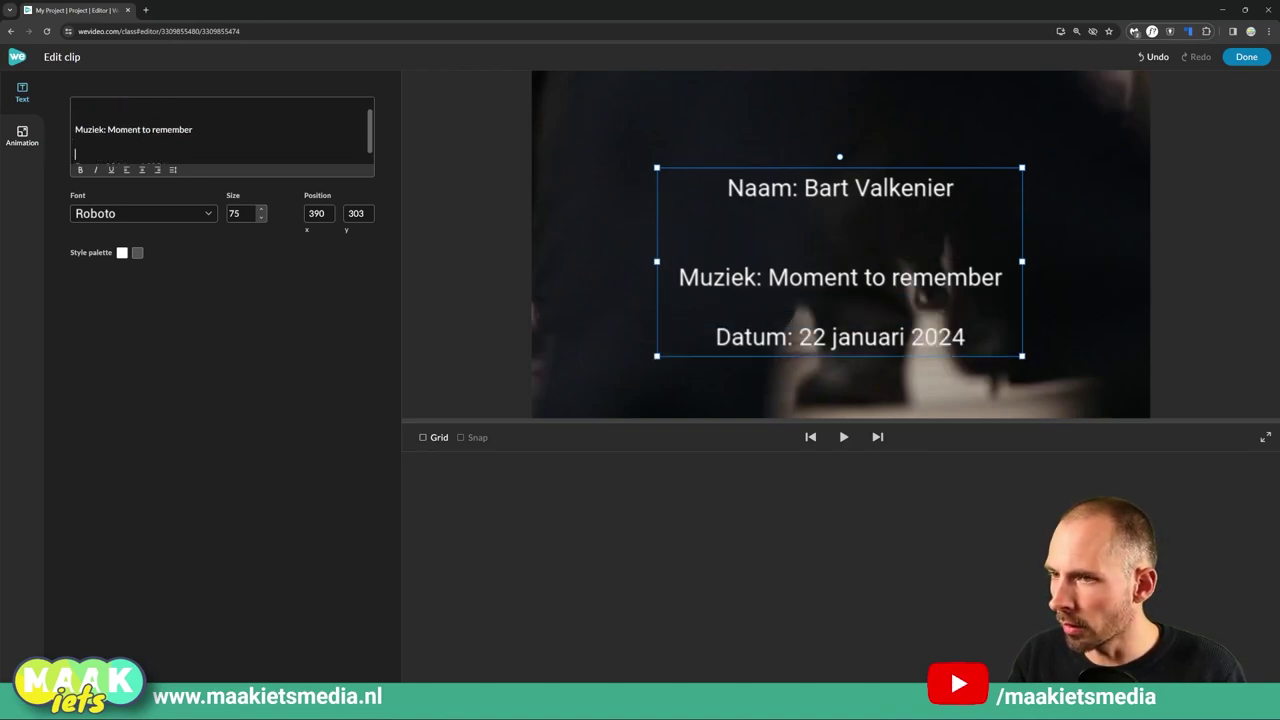
{"action": "left_click_drag", "start_coordinate": [851, 274], "coordinate": [857, 255]}
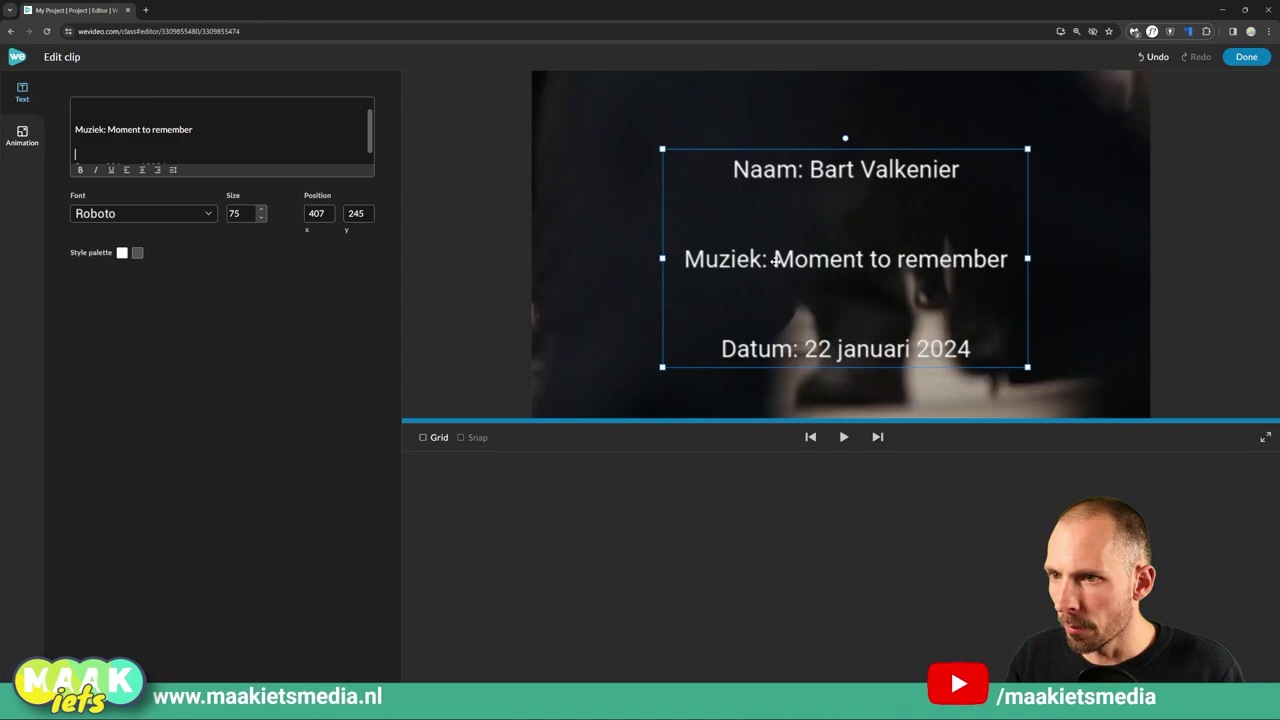
Step: Change the music credit to "Moments to remember", check the credits requirements in the exam PDF and return to WeVideo
{"action": "type", "text": "s"}
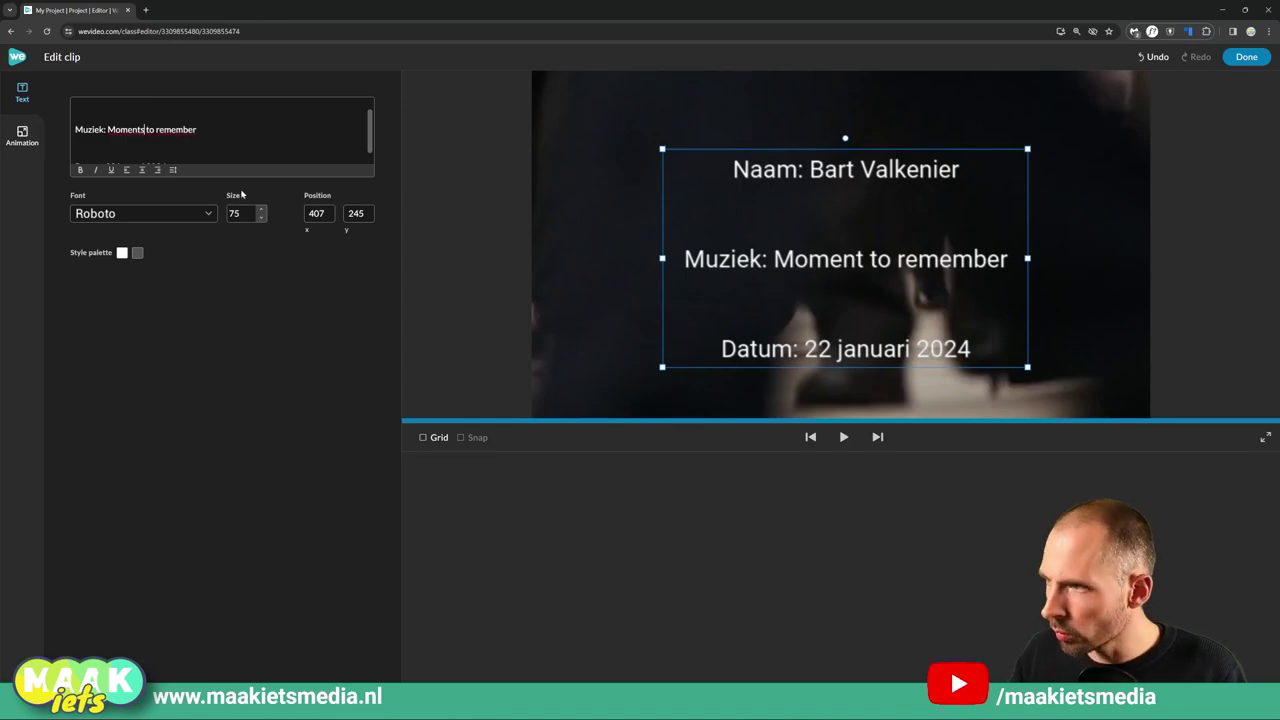
{"action": "key", "text": "super+Tab"}
{"action": "key", "text": "Return"}
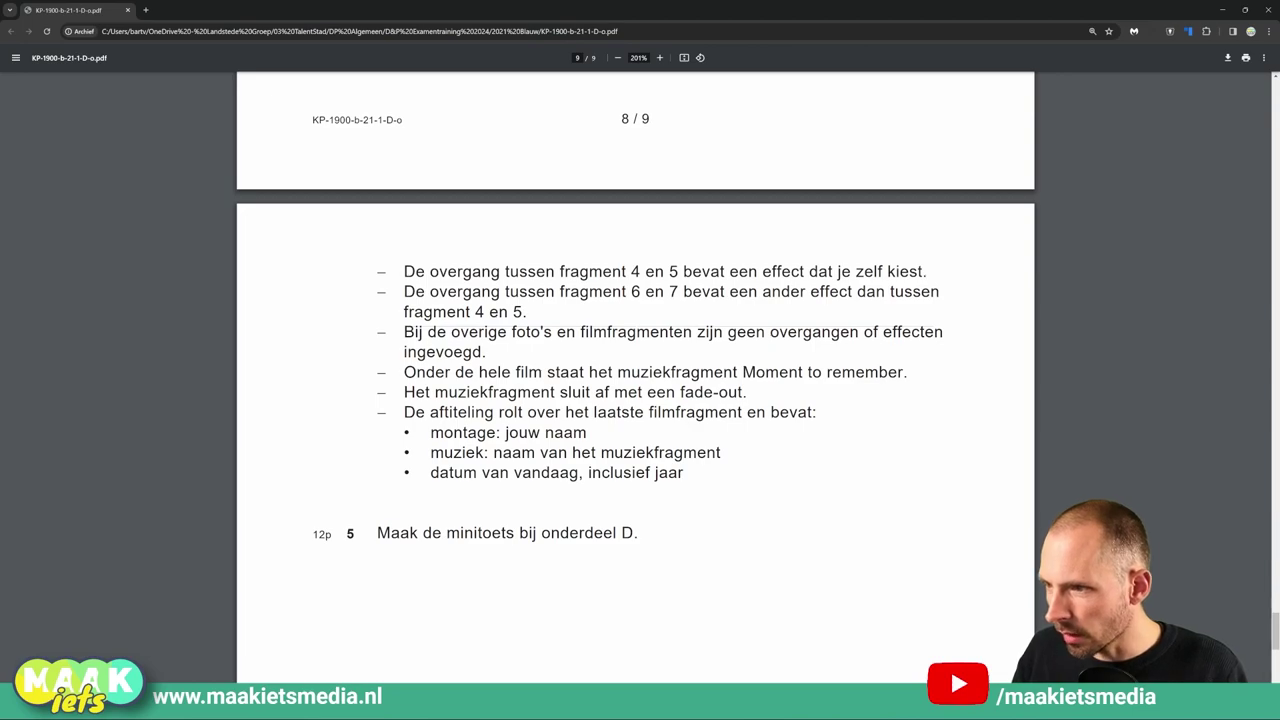
{"action": "left_click_drag", "start_coordinate": [500, 433], "coordinate": [582, 453]}
{"action": "key", "text": "alt+Tab"}
{"action": "key", "text": "alt+Tab"}
{"action": "key", "text": "alt+Tab"}
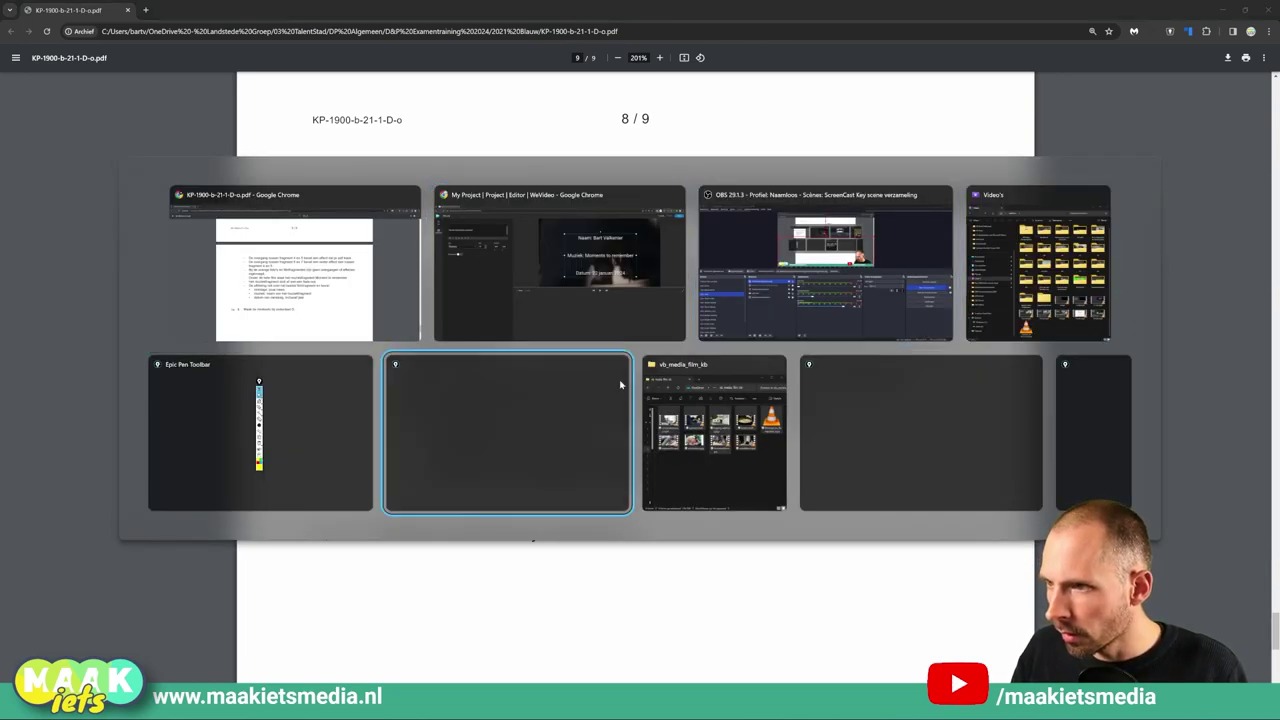
{"action": "left_click", "coordinate": [594, 309]}
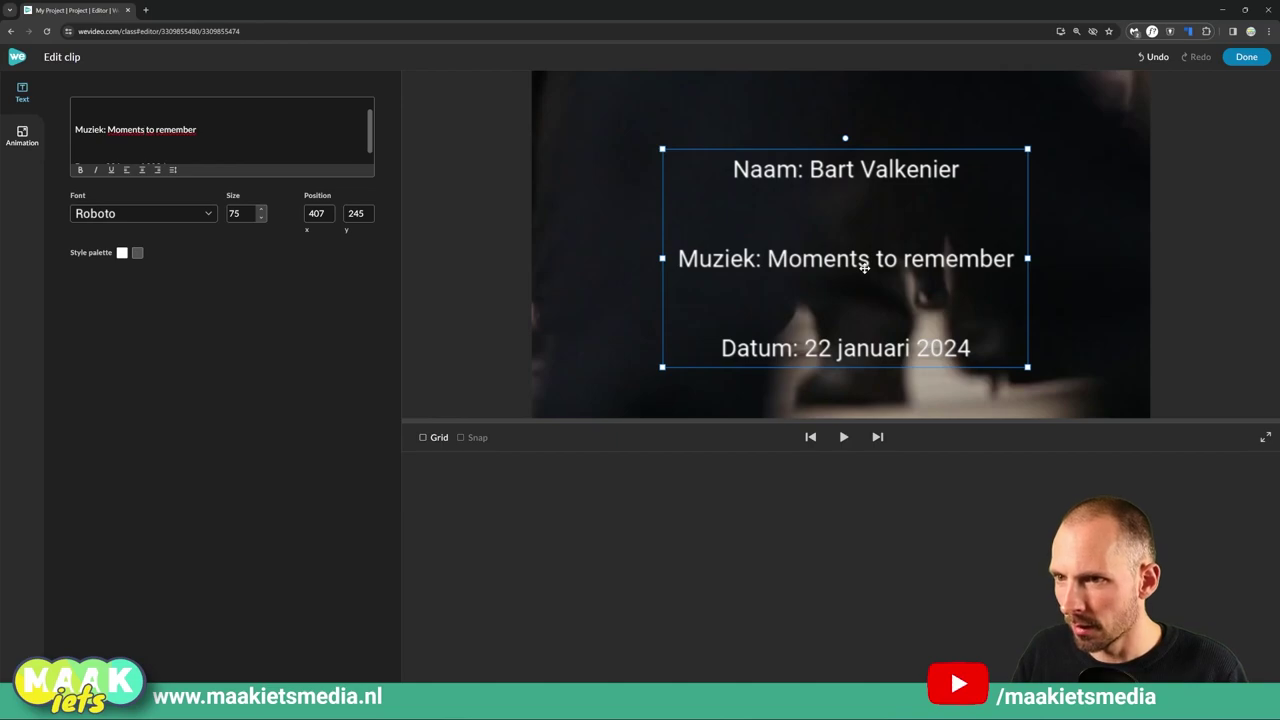
Step: Animate the credits from above the frame (about x 423, y -698) to below it (about x 430, y 1076)
{"action": "left_click", "coordinate": [22, 137]}
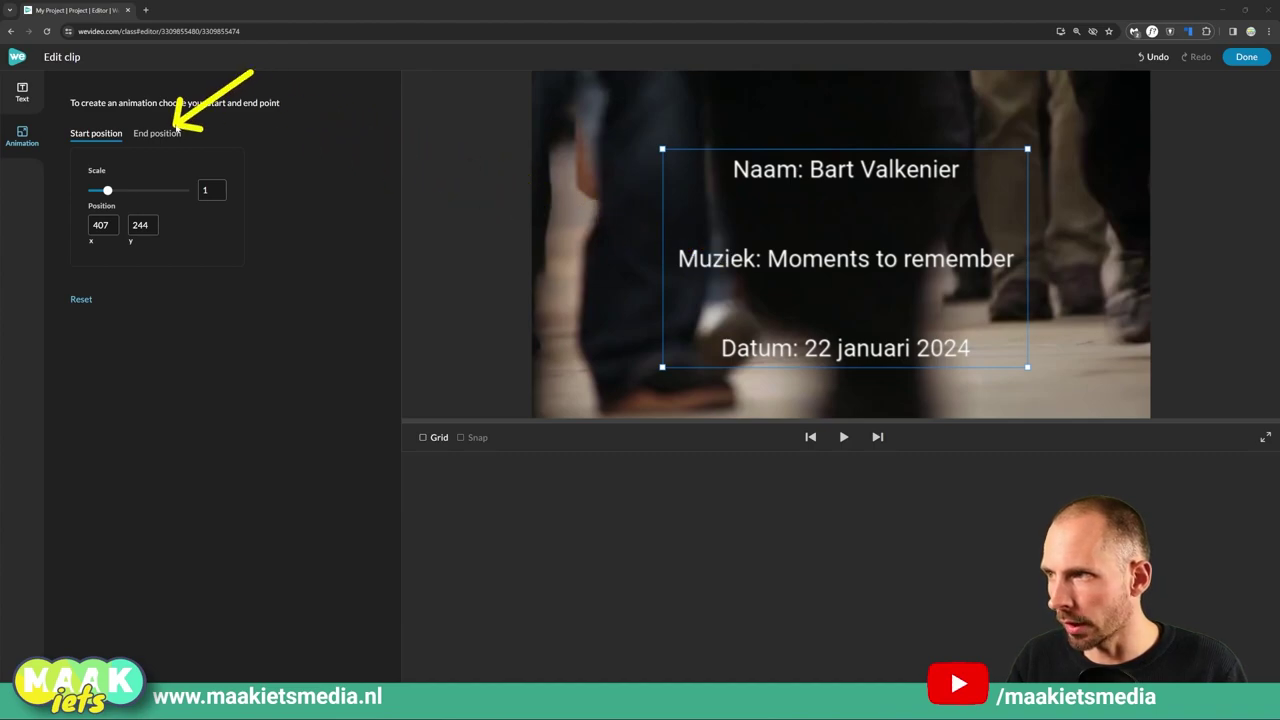
{"action": "key", "text": "ctrl+minus"}
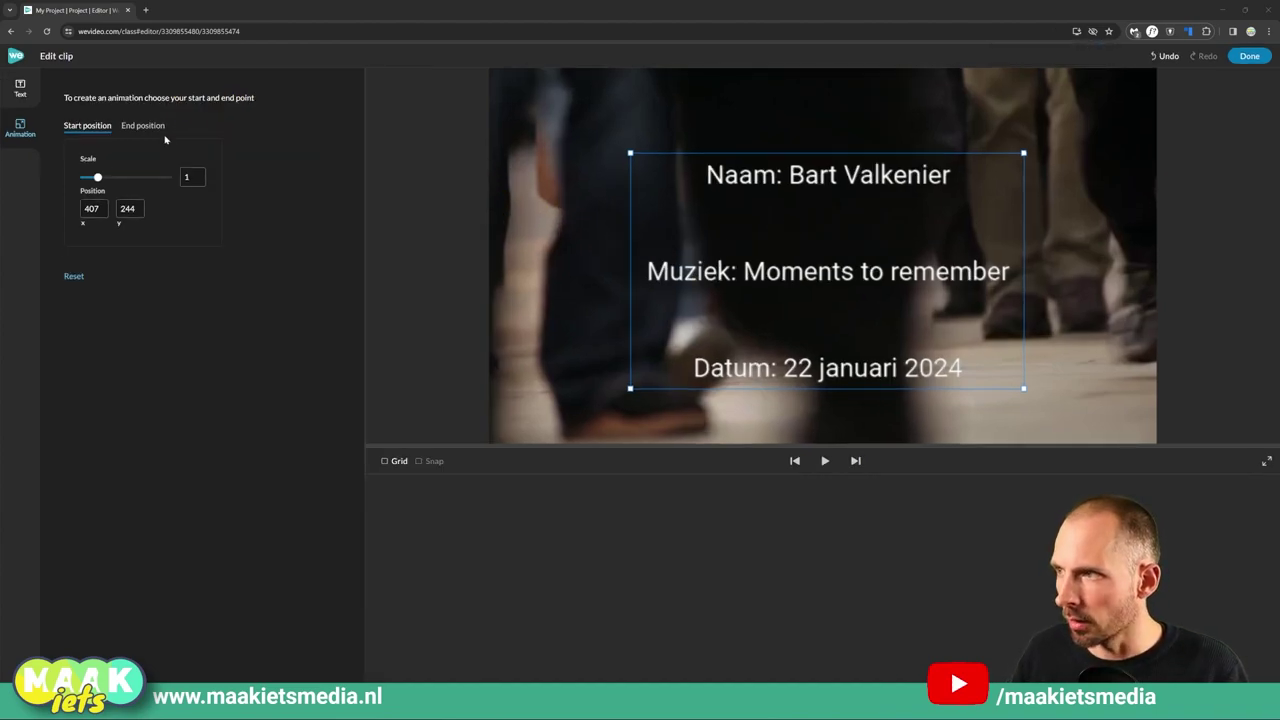
{"action": "left_click_drag", "start_coordinate": [800, 301], "coordinate": [815, 64]}
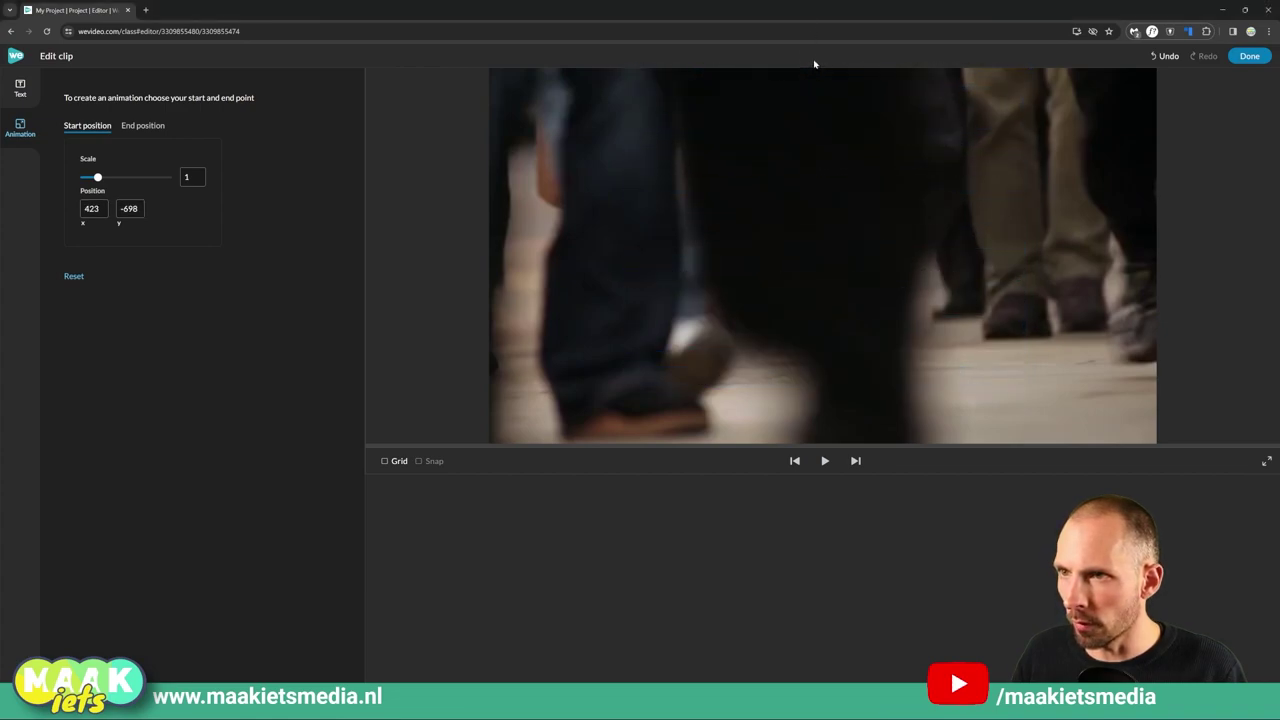
{"action": "left_click", "coordinate": [143, 125]}
{"action": "left_click_drag", "start_coordinate": [866, 175], "coordinate": [883, 460]}
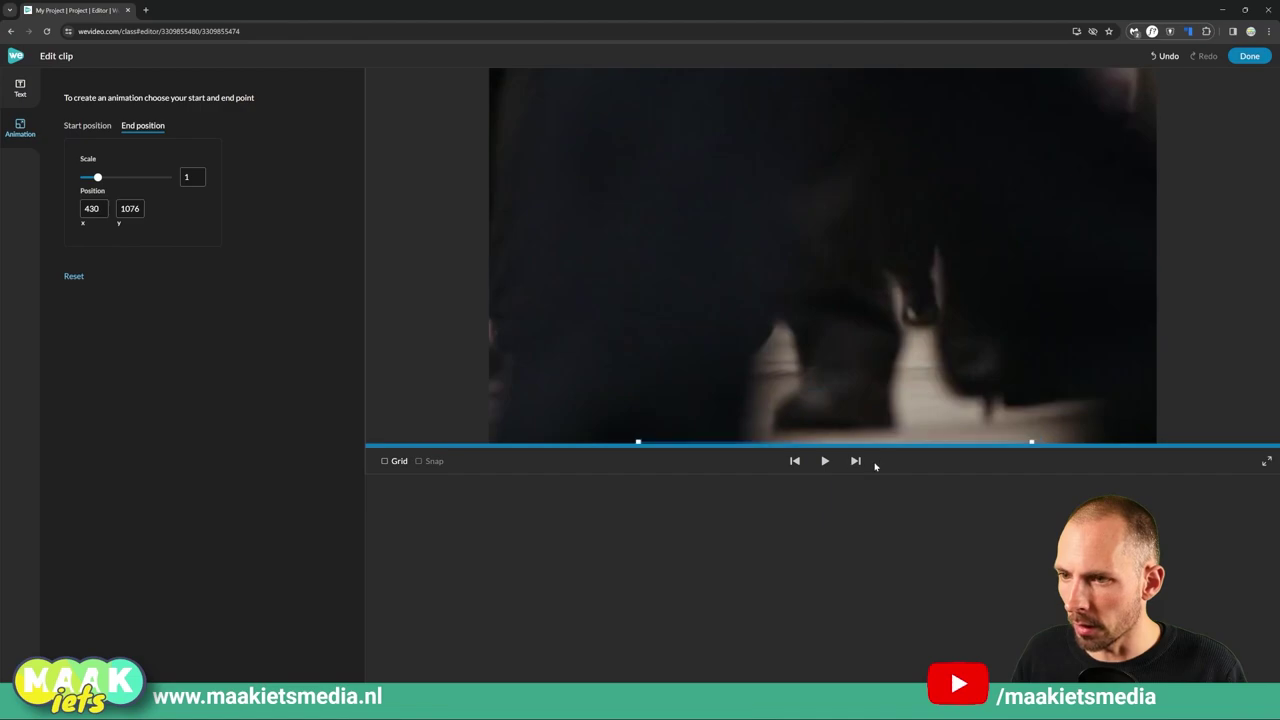
{"action": "left_click", "coordinate": [1249, 56]}
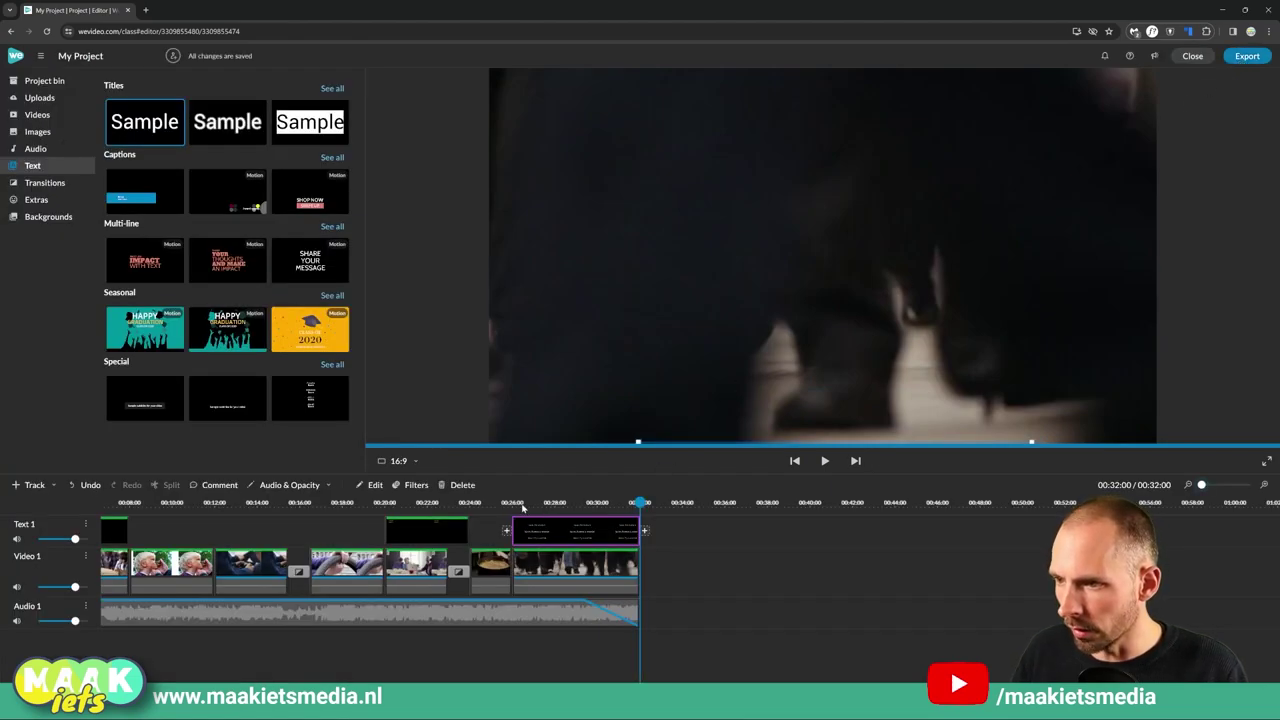
Step: Play back the rolling credits over the last film fragment from 26:00
{"action": "left_click_drag", "start_coordinate": [640, 502], "coordinate": [514, 502]}
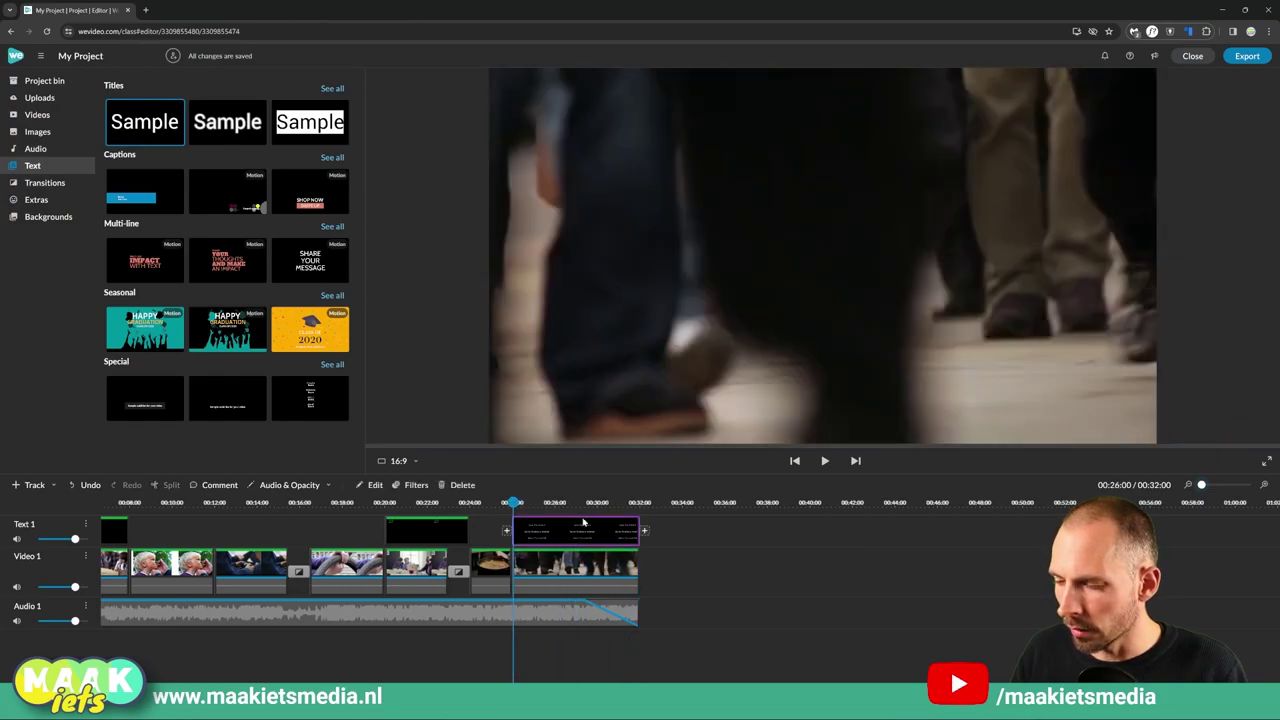
{"action": "key", "text": "space"}
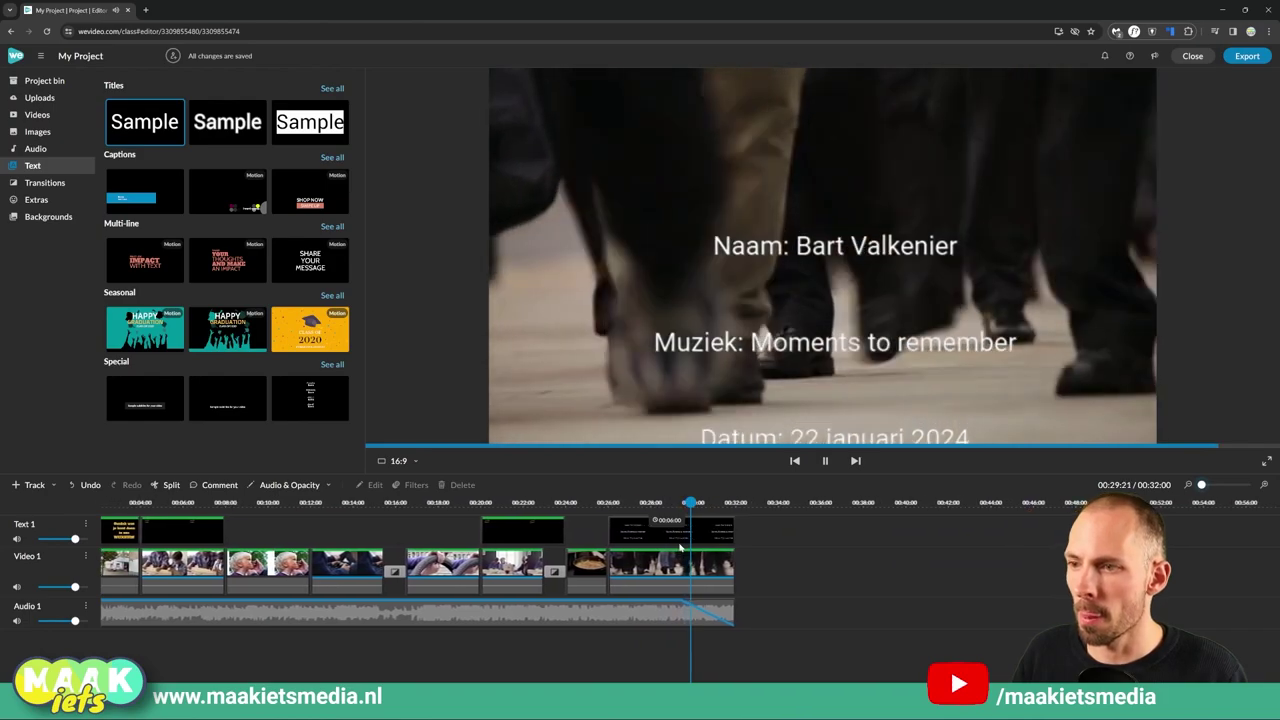
{"action": "left_click", "coordinate": [661, 535]}
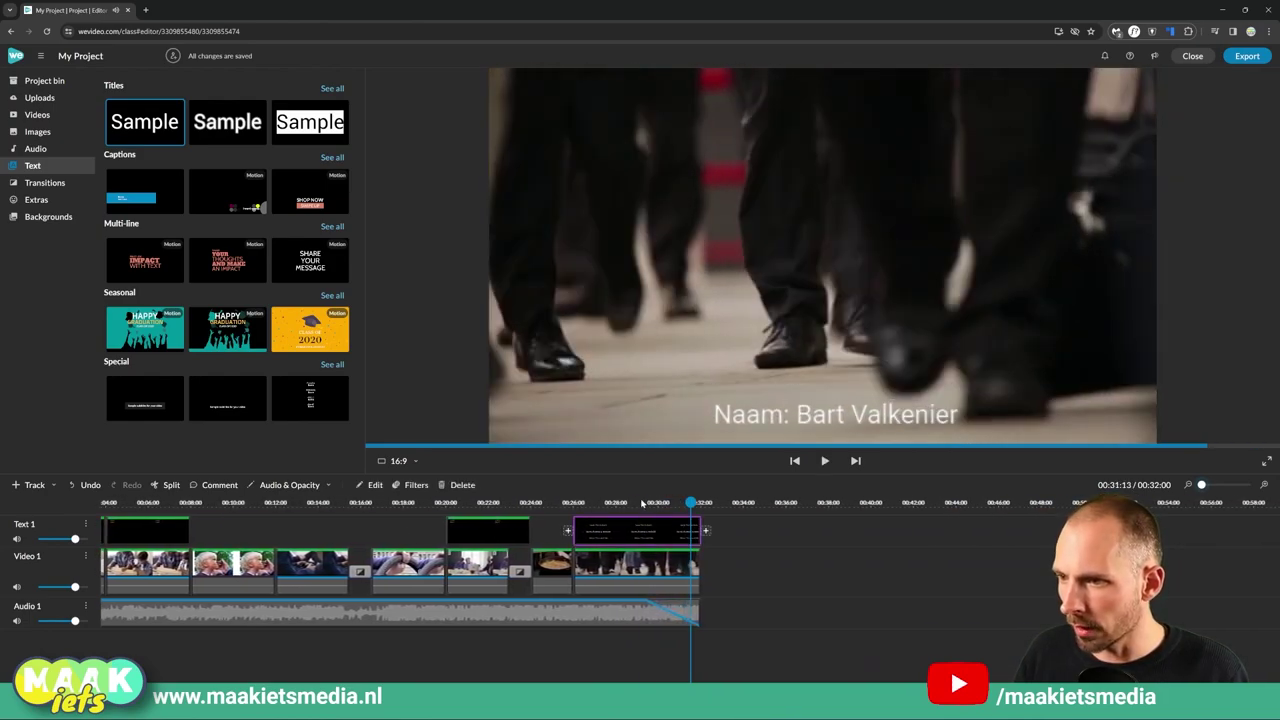
{"action": "left_click", "coordinate": [628, 502]}
Step: Check the music file's name in the project bin and correct the music credit to "Moment to remember"
{"action": "left_click", "coordinate": [40, 81]}
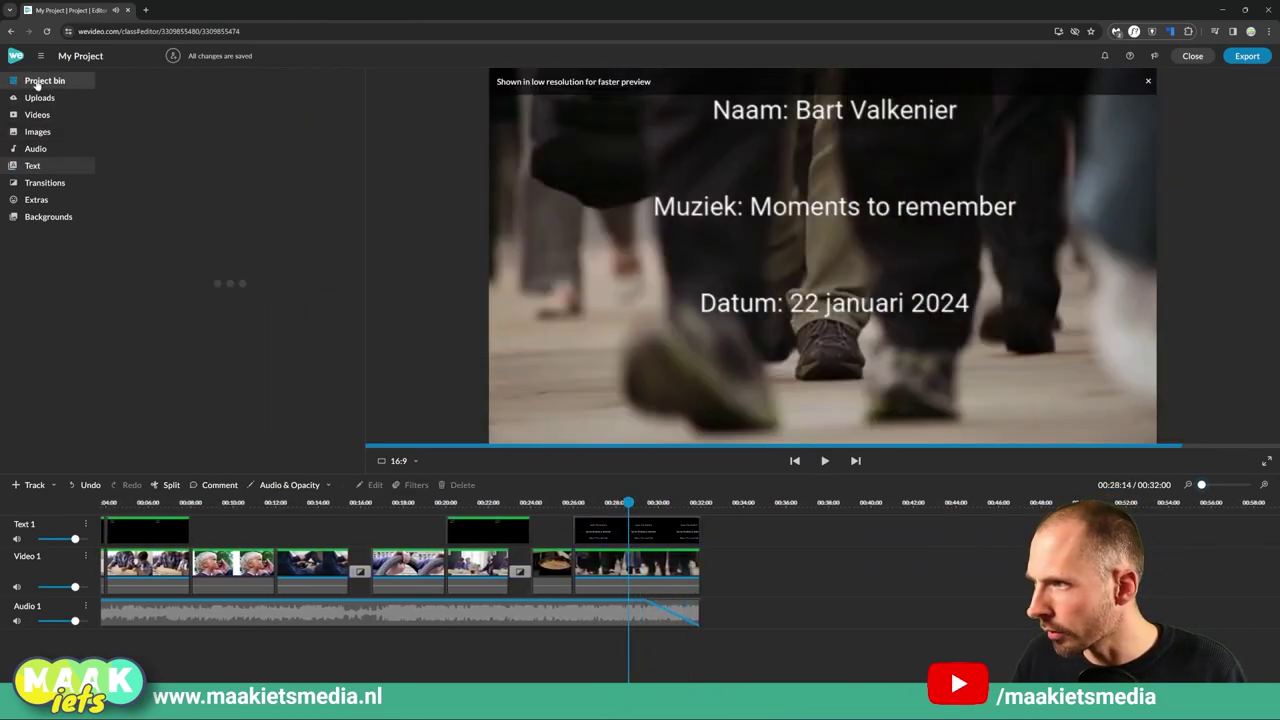
{"action": "left_click", "coordinate": [40, 98]}
{"action": "left_click", "coordinate": [40, 84]}
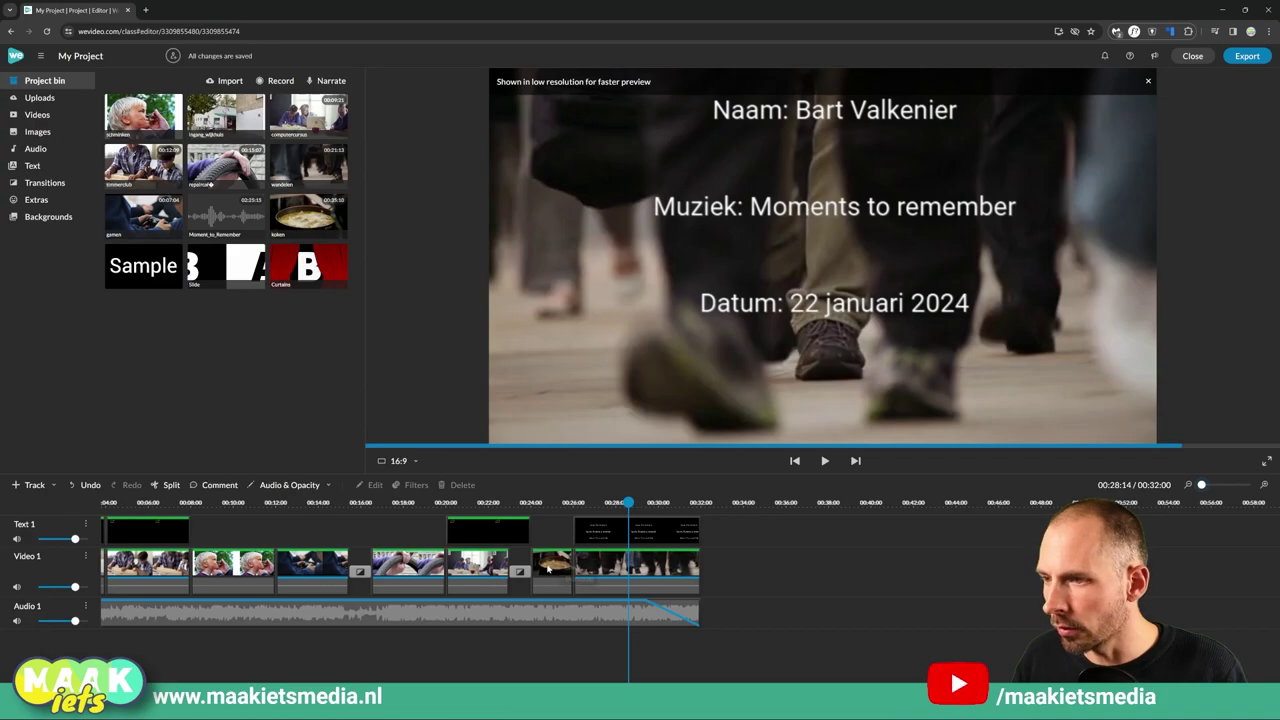
{"action": "double_click", "coordinate": [594, 525]}
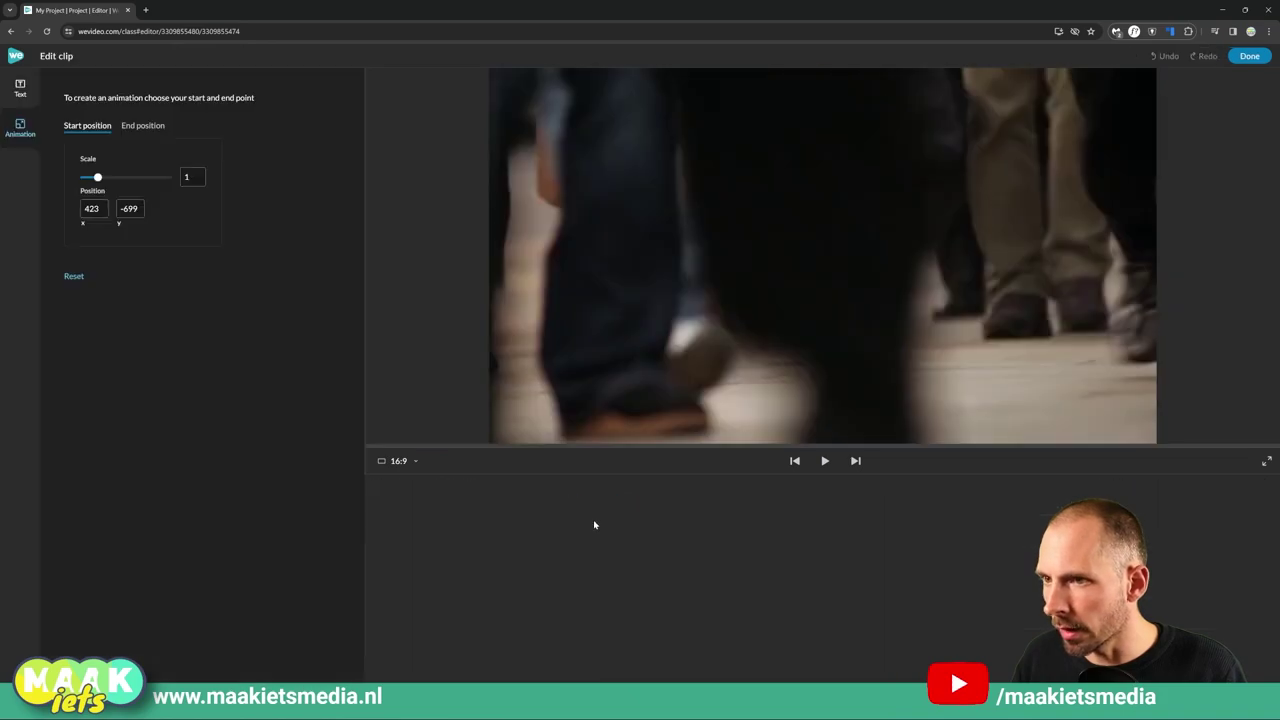
{"action": "left_click", "coordinate": [18, 95]}
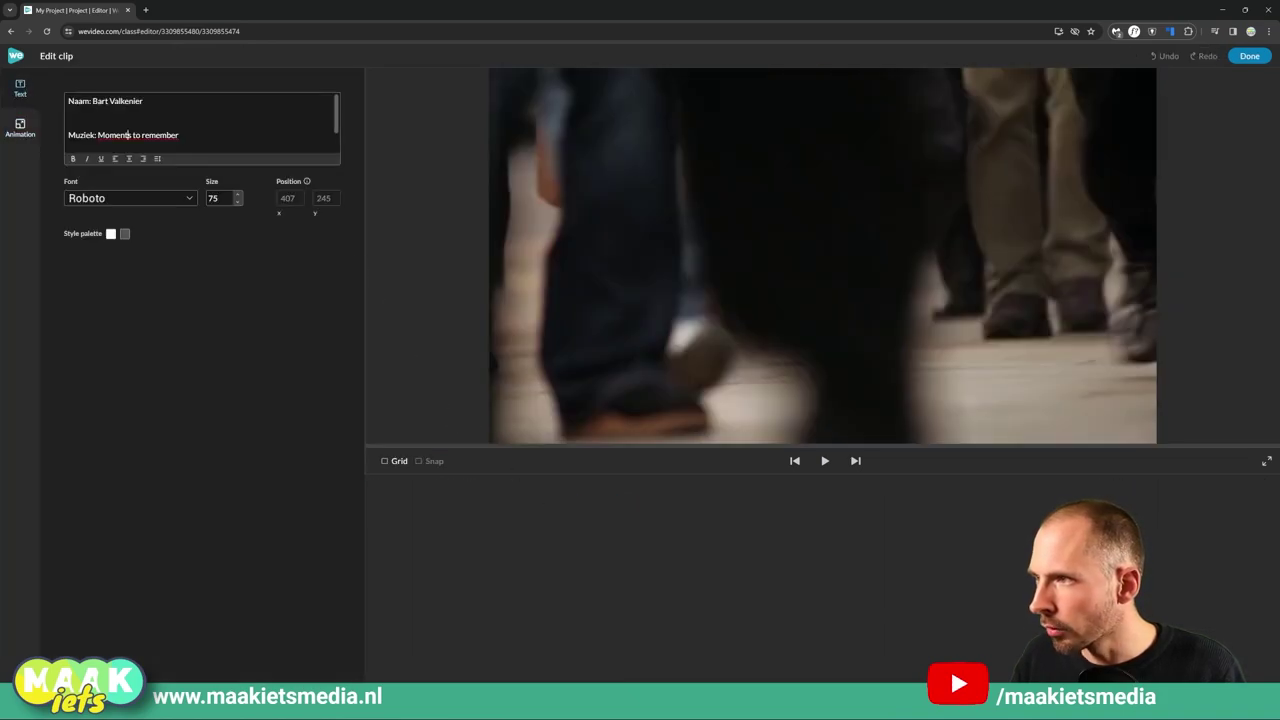
{"action": "key", "text": "Delete"}
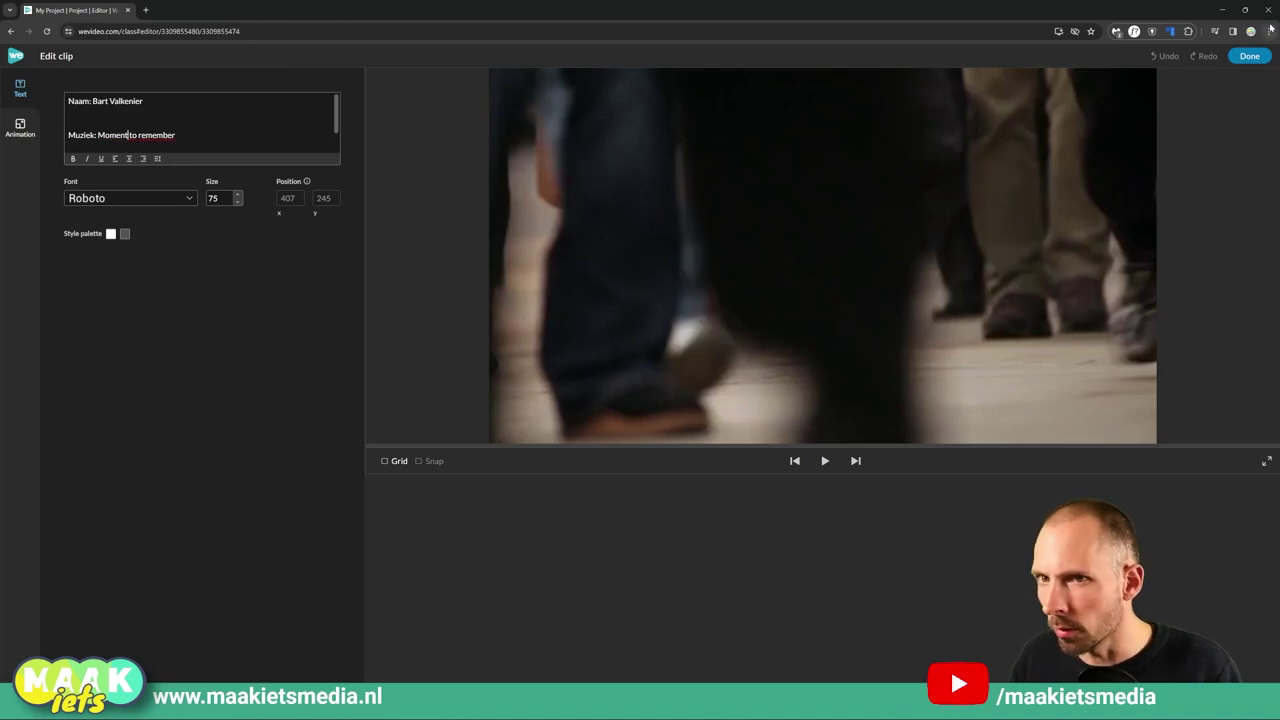
{"action": "left_click", "coordinate": [1249, 56]}
{"action": "left_click", "coordinate": [627, 503]}
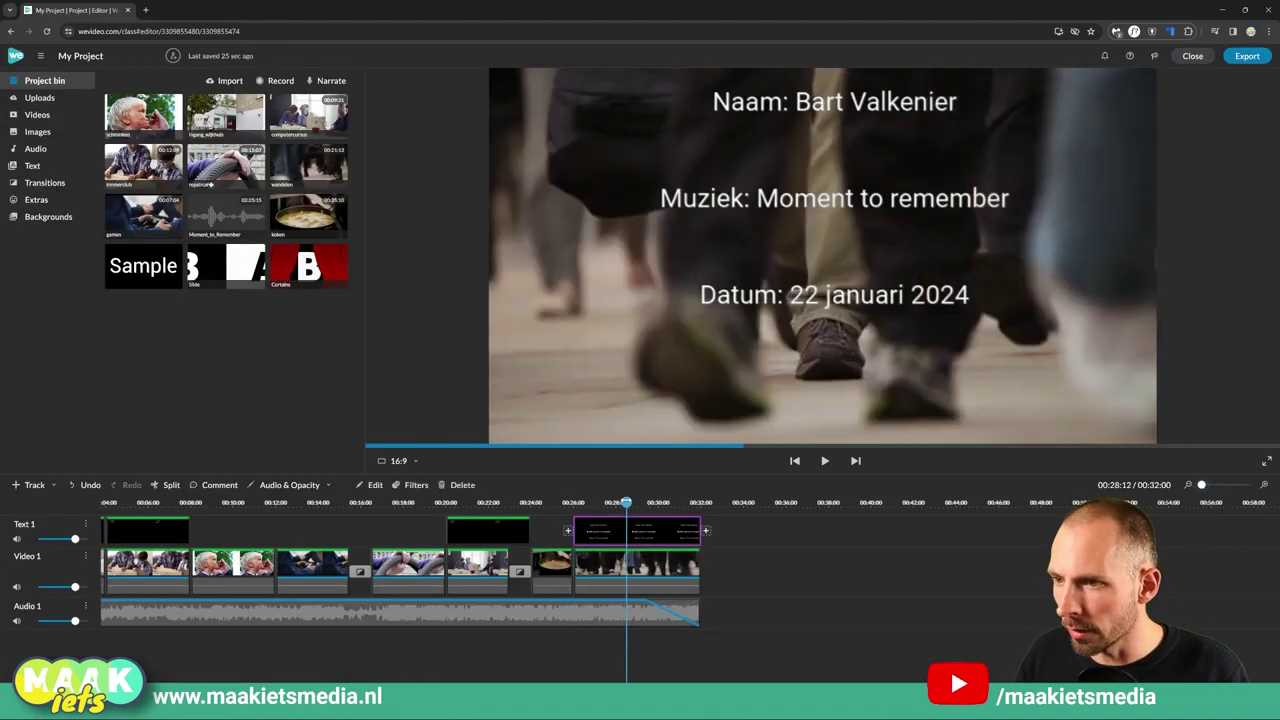
{"action": "left_click_drag", "start_coordinate": [627, 503], "coordinate": [396, 530]}
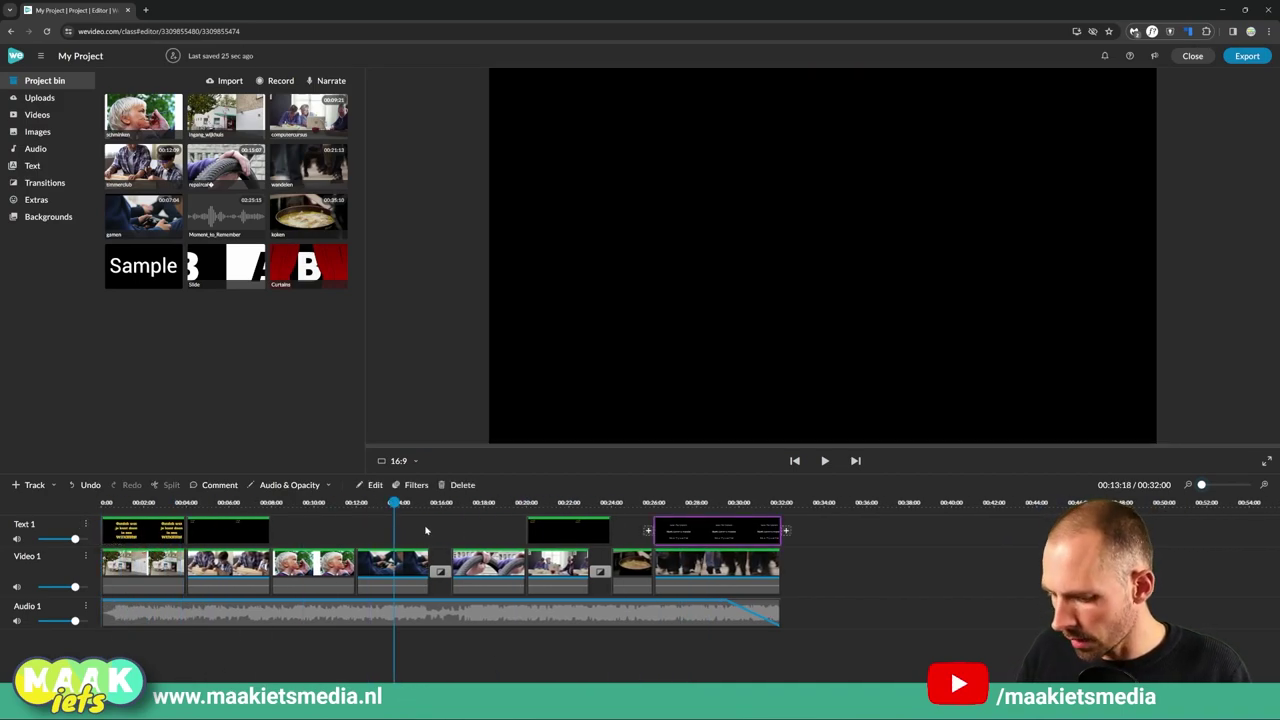
Step: Switch to the exam PDF, review the film requirements and clip schedule once more, and return to WeVideo
{"action": "key", "text": "alt+Tab"}
{"action": "key", "text": "alt+Tab"}
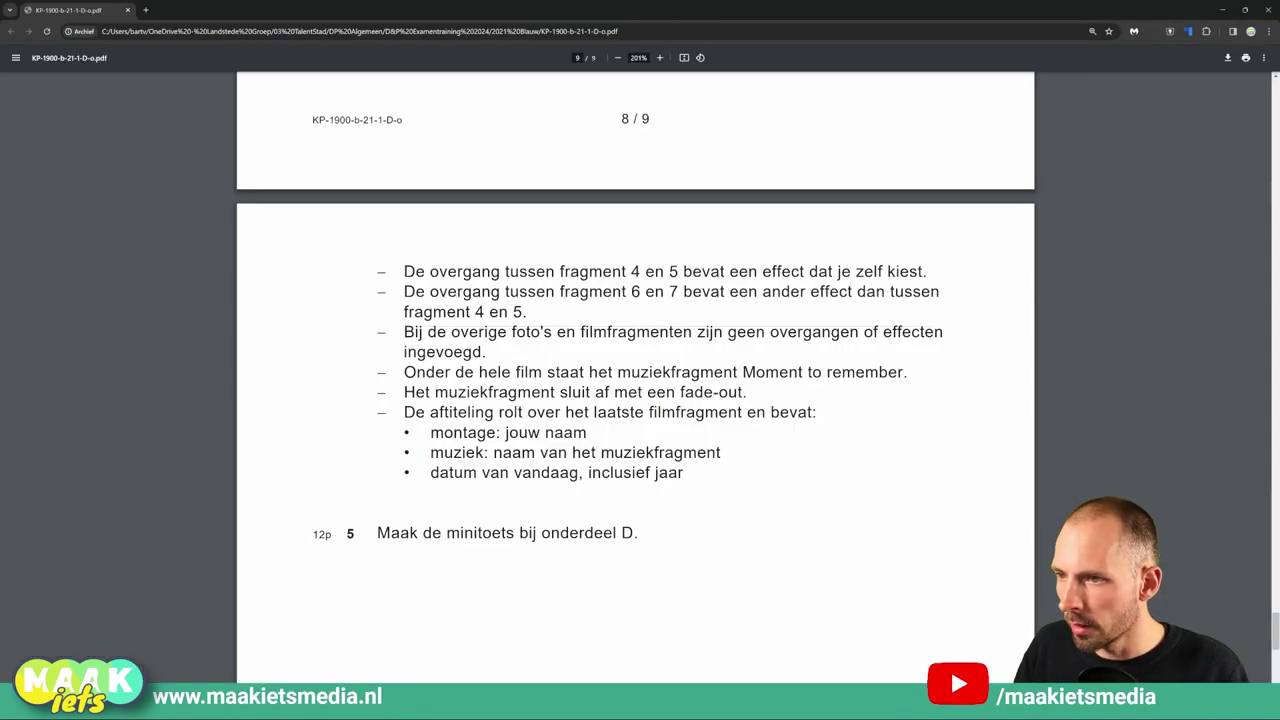
{"action": "scroll", "coordinate": [635, 340], "scroll_direction": "down", "scroll_amount": 2}
{"action": "scroll", "coordinate": [716, 383], "scroll_direction": "up", "scroll_amount": 10}
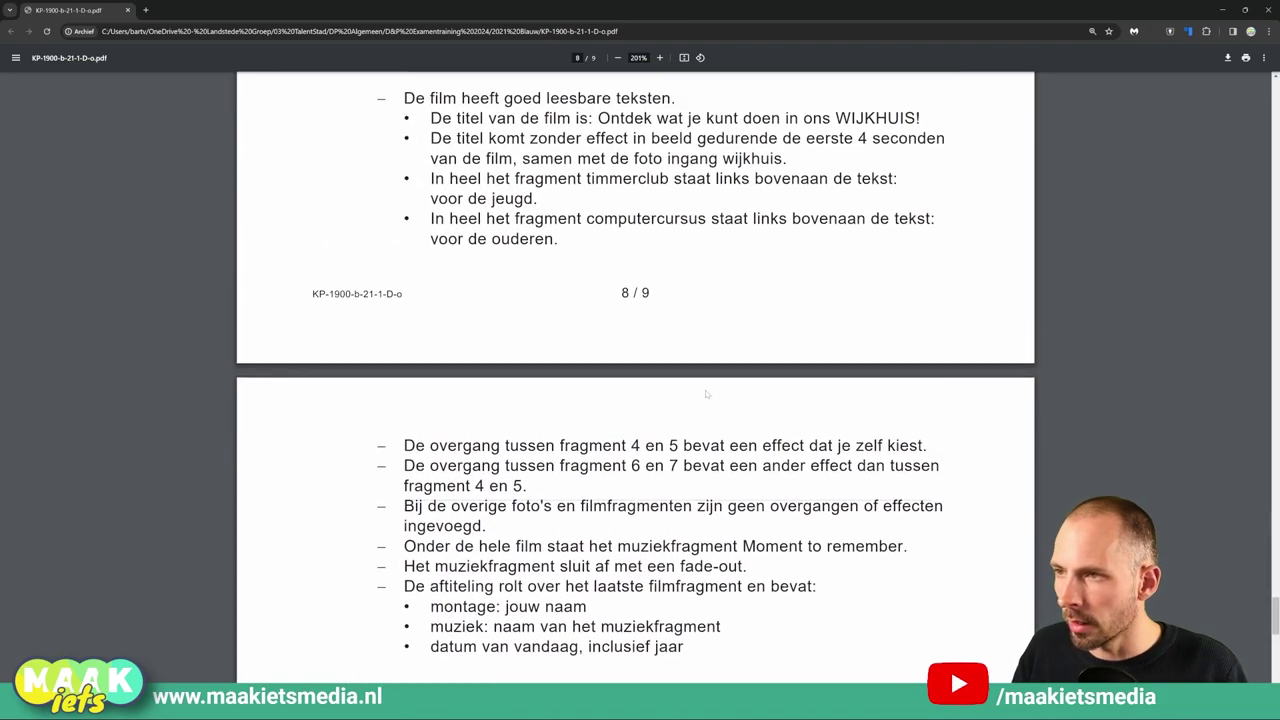
{"action": "scroll", "coordinate": [707, 389], "scroll_direction": "down", "scroll_amount": 1}
{"action": "key", "text": "alt+Tab"}
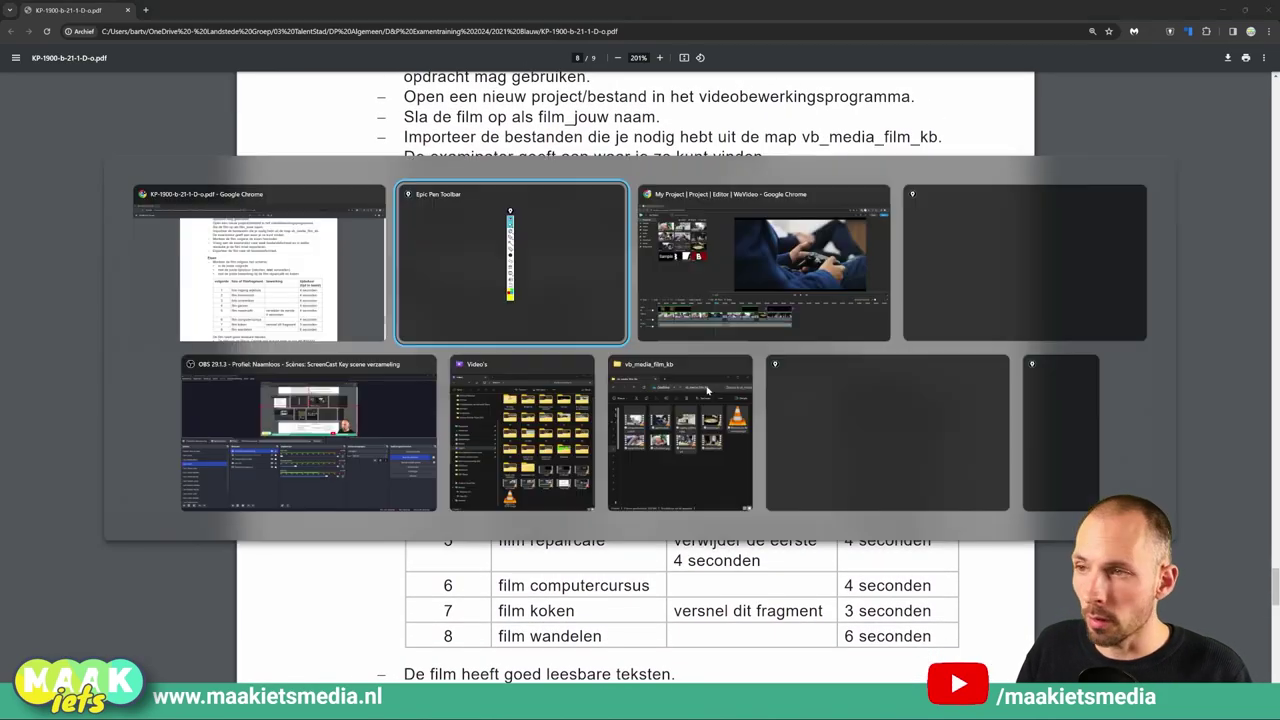
{"action": "key", "text": "alt+Tab"}
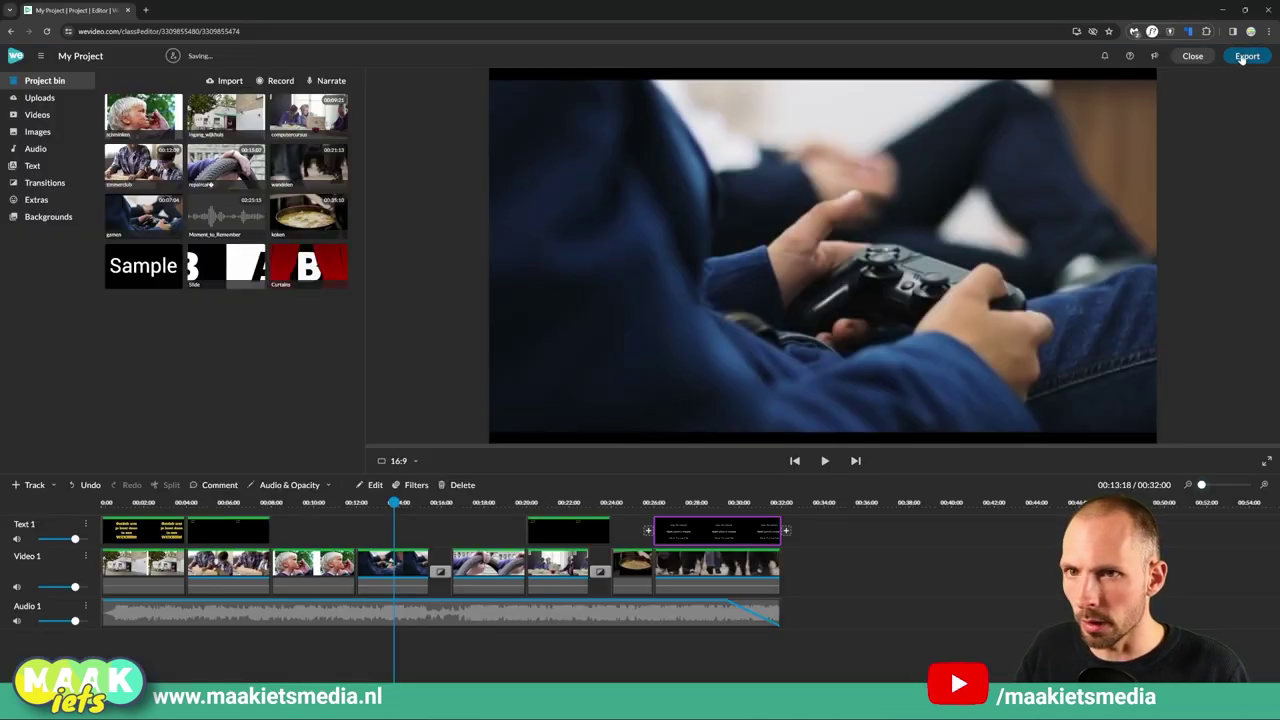
Step: Export the project as an HD (1280 x 720) video titled "Film Repaircafe"
{"action": "left_click", "coordinate": [1246, 56]}
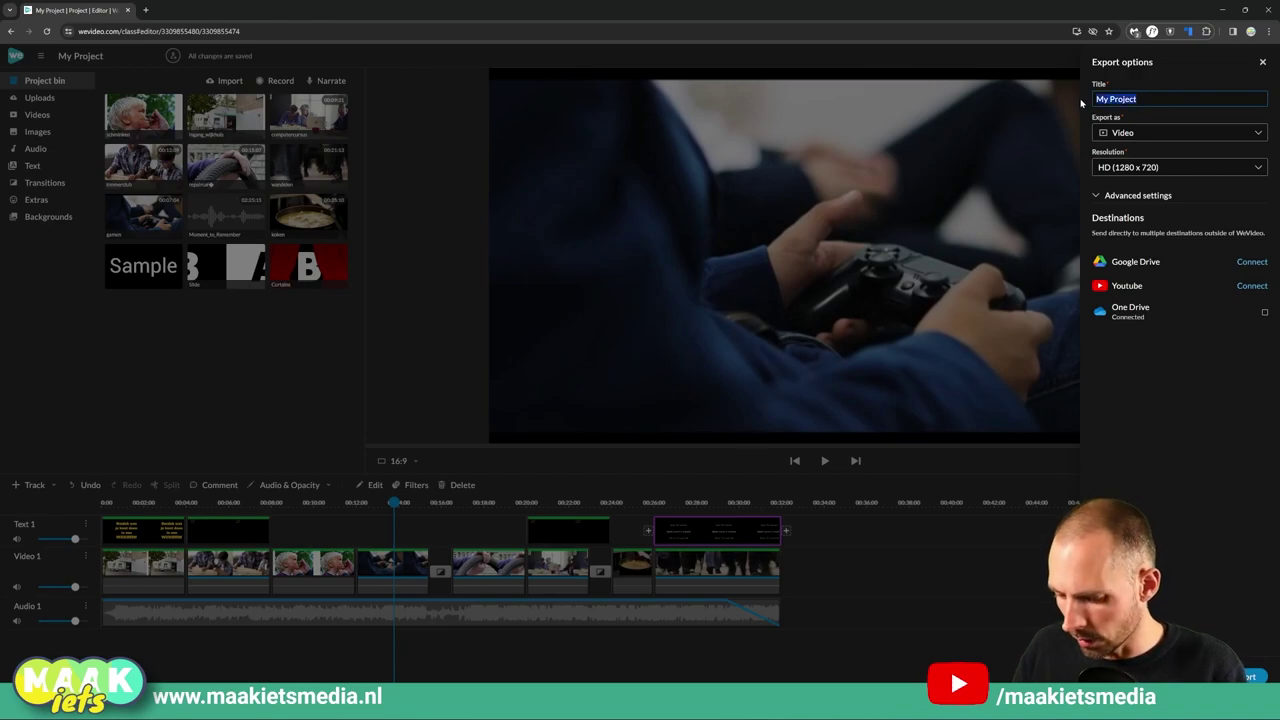
{"action": "type", "text": "Film Repaircafe"}
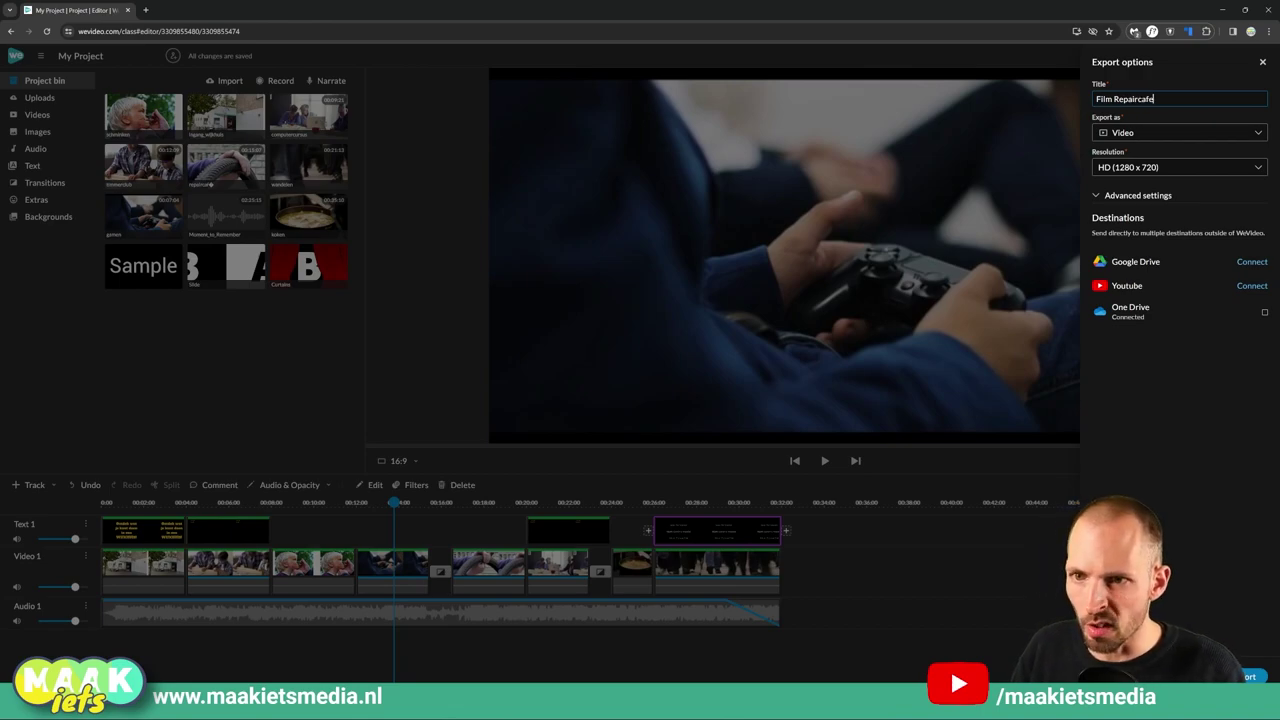
{"action": "left_click", "coordinate": [1249, 676]}
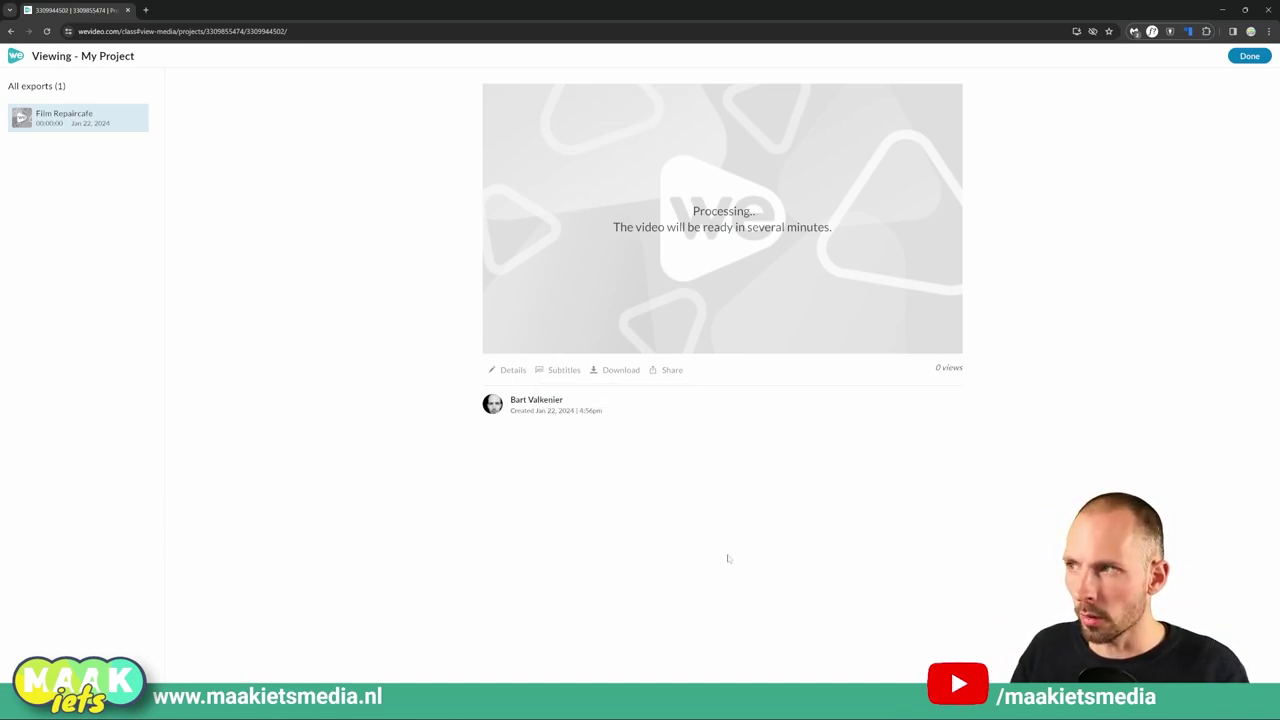
Step: Switch to the exam PDF and bring the whole film assignment on page 8 into view
{"action": "key", "text": "alt+Tab"}
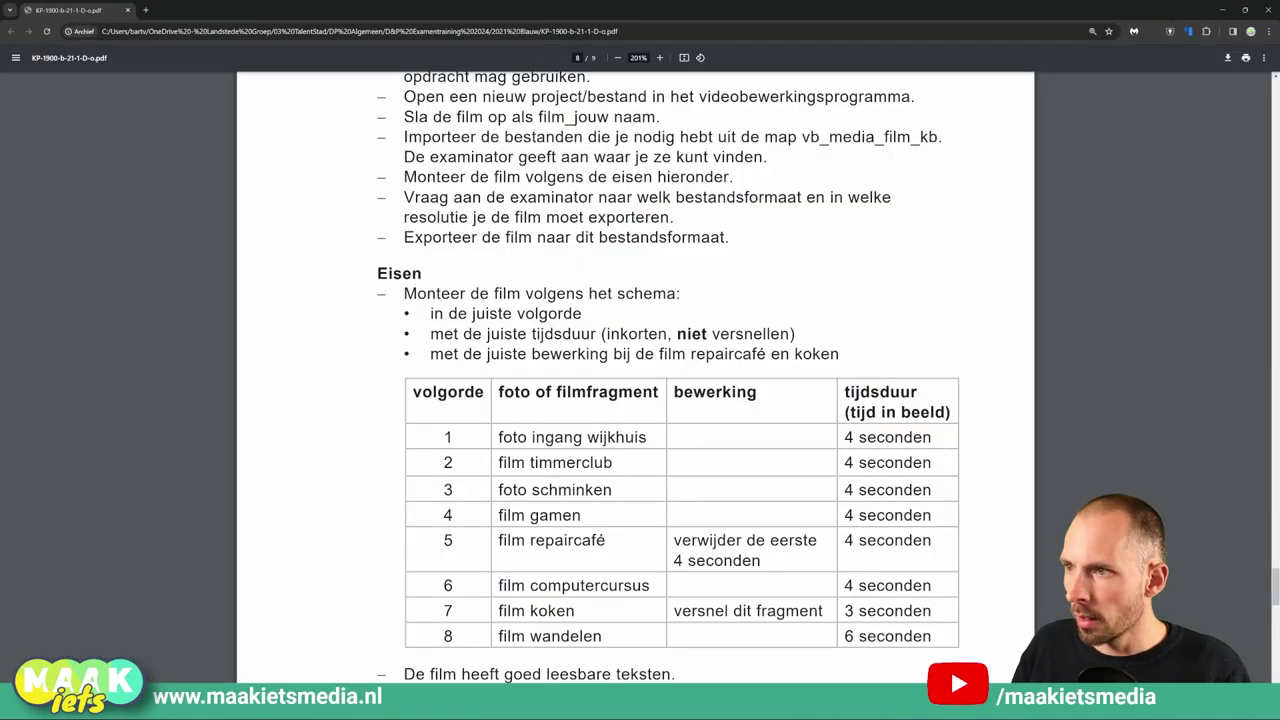
{"action": "scroll", "coordinate": [636, 400], "scroll_direction": "down", "scroll_amount": 2}
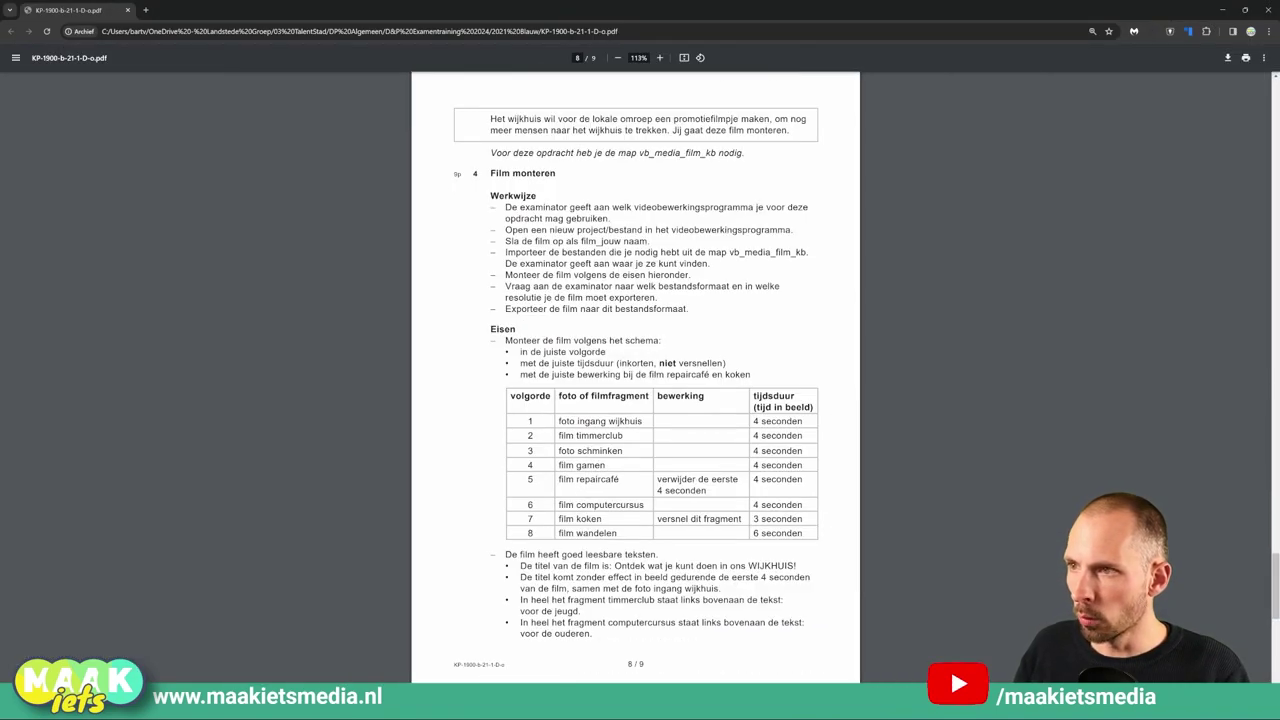